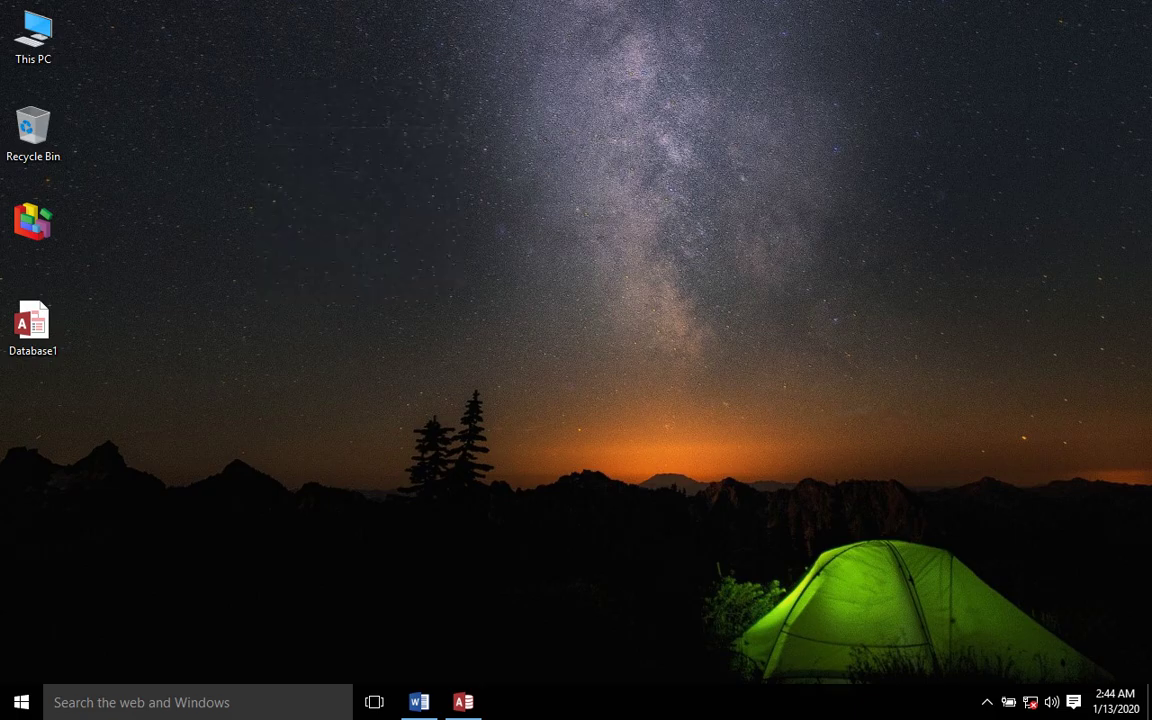
Switch to Access and close Word without saving the document.
{"action": "left_click", "coordinate": [447, 703]}
{"action": "left_click", "coordinate": [438, 705]}
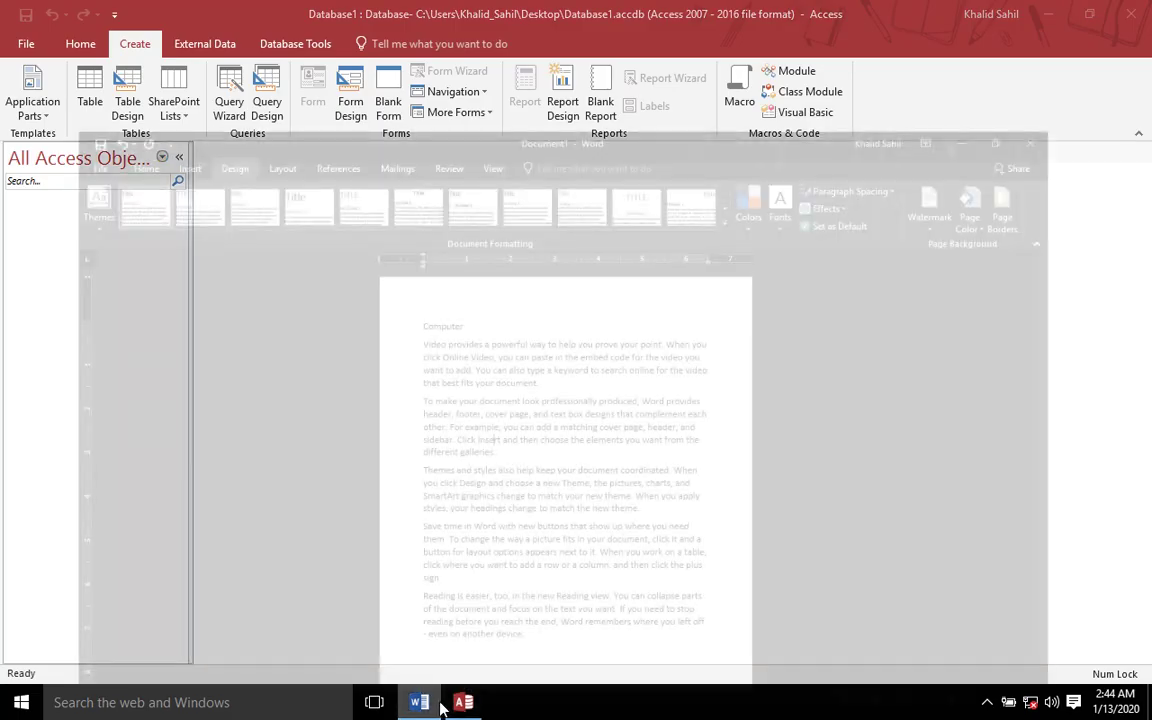
{"action": "key", "text": "alt+F4"}
{"action": "left_click", "coordinate": [576, 385]}
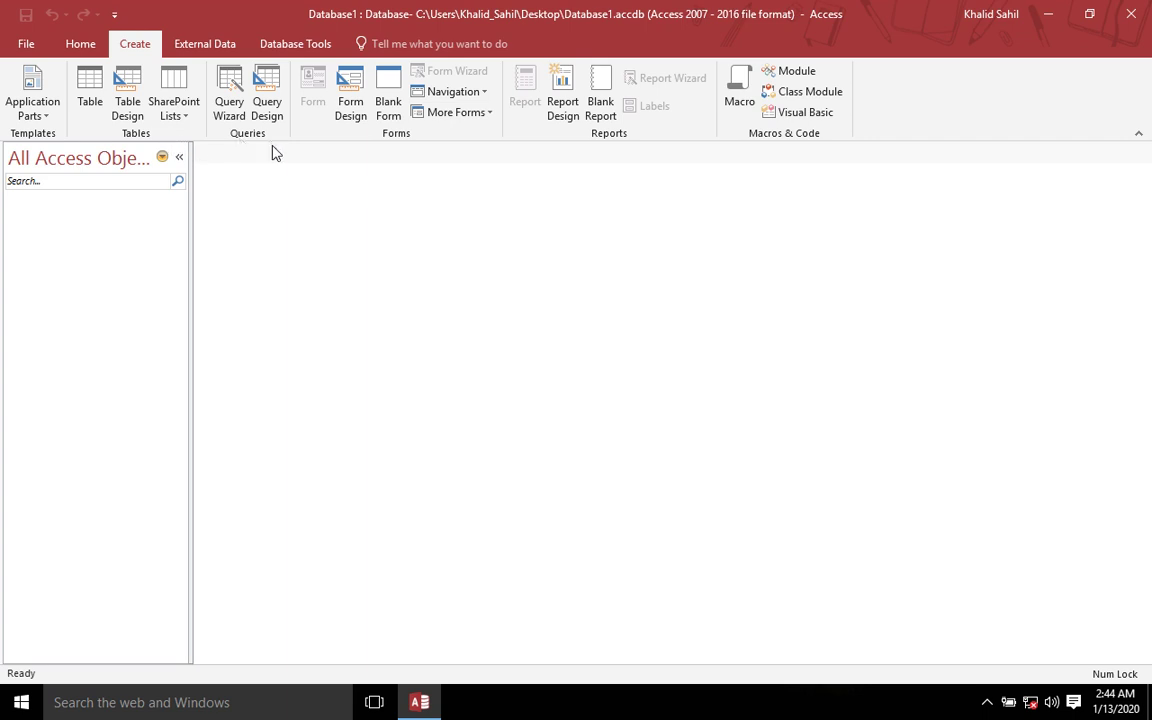
Start a blank form in Design View, look through the Controls gallery, then close Form1.
{"action": "left_click", "coordinate": [344, 111]}
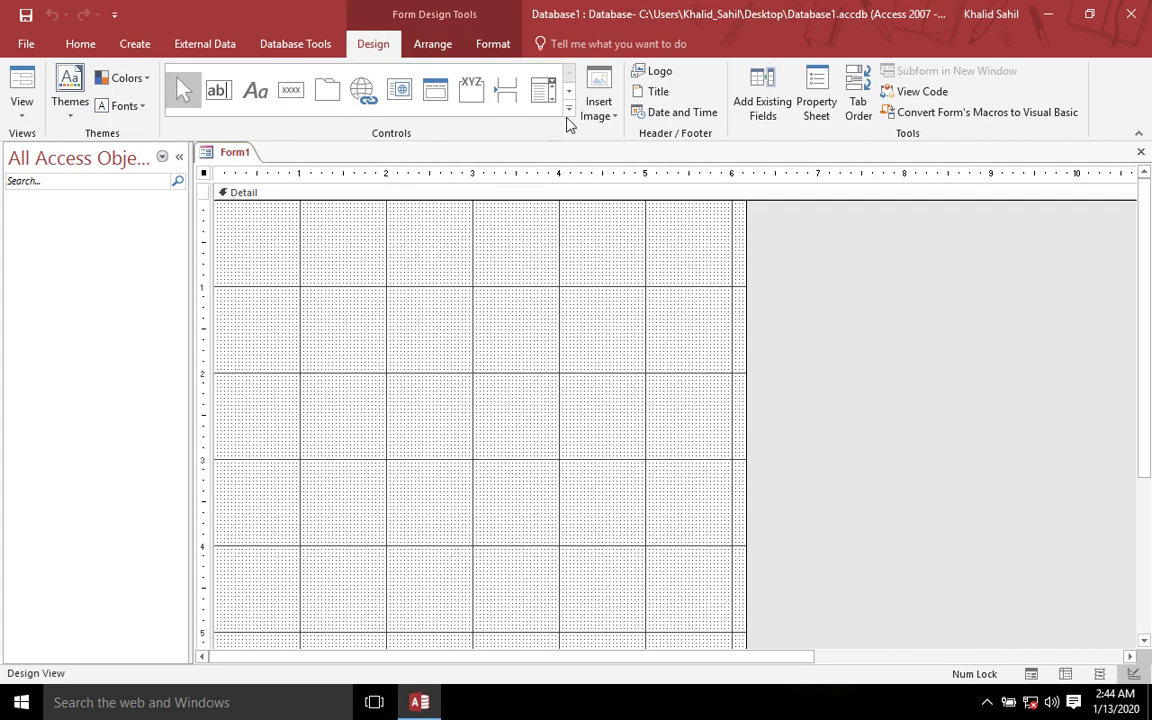
{"action": "left_click", "coordinate": [567, 113]}
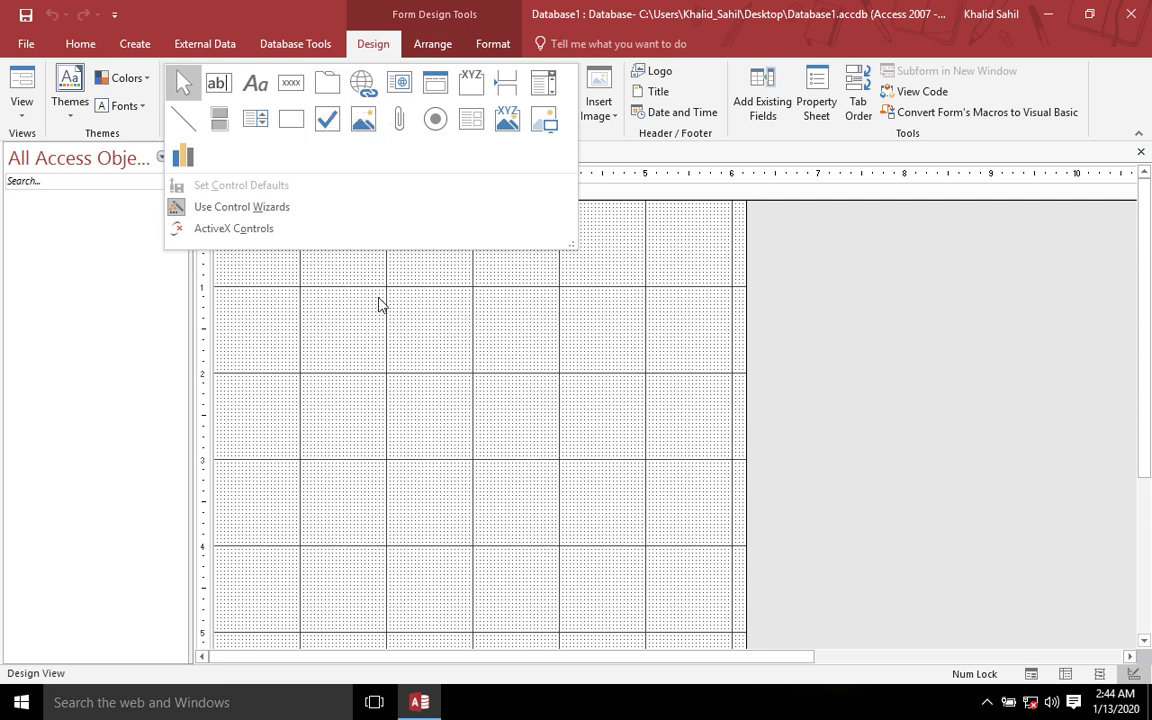
{"action": "left_click", "coordinate": [548, 285]}
{"action": "left_click", "coordinate": [1140, 151]}
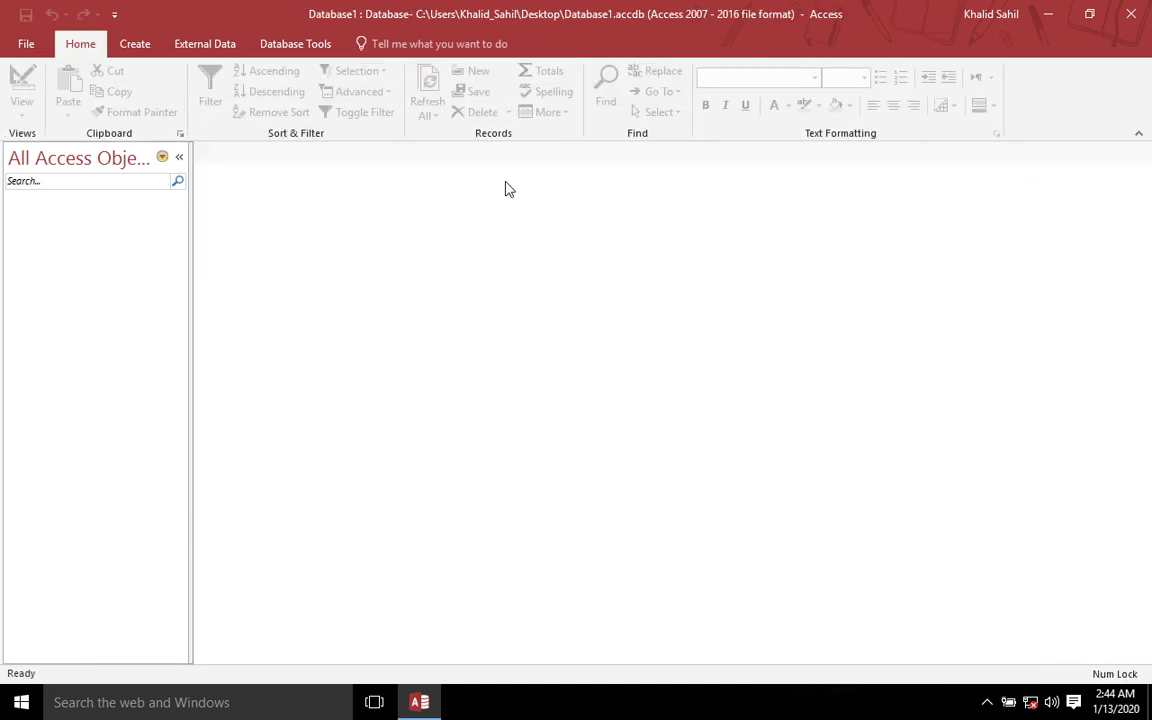
Start a new table design with ID as AutoNumber and StudentName and Gender as Short Text.
{"action": "left_click", "coordinate": [134, 43]}
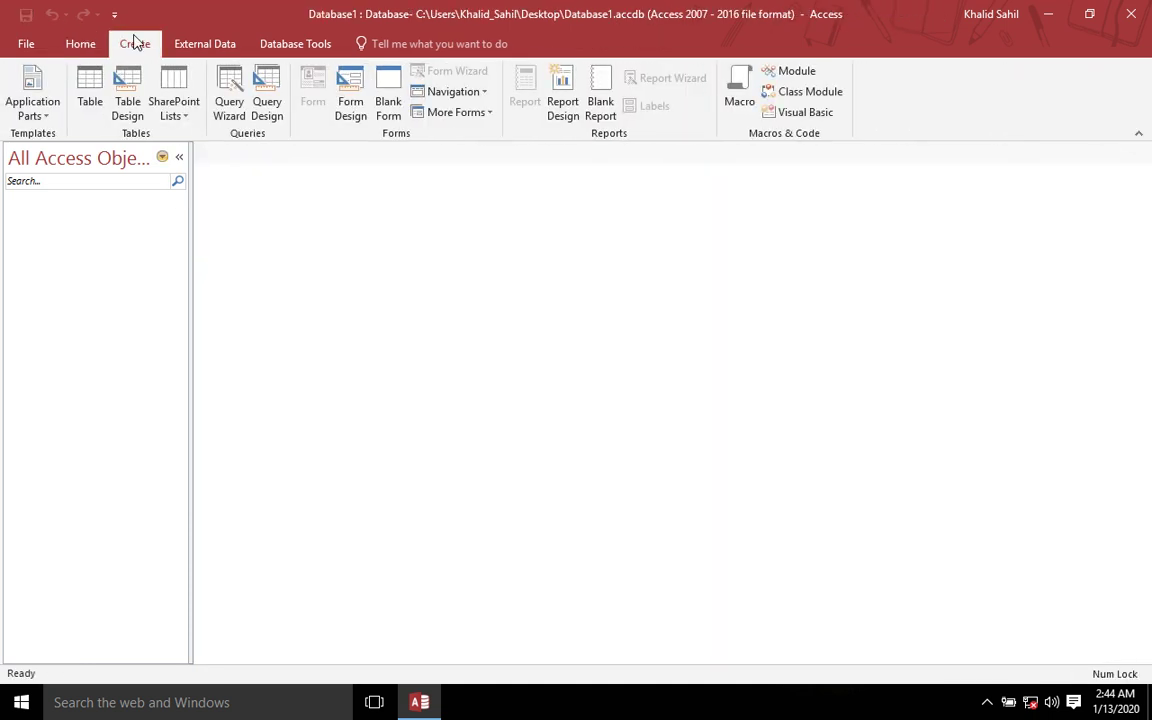
{"action": "left_click", "coordinate": [133, 104]}
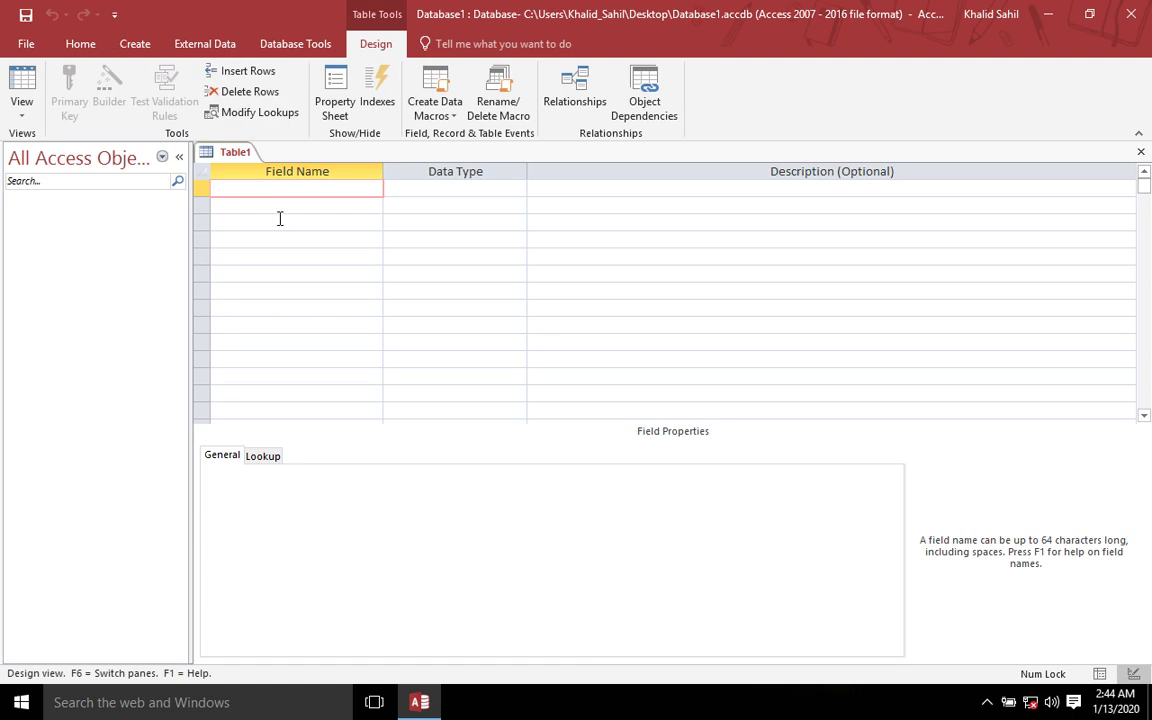
{"action": "type", "text": "ID"}
{"action": "key", "text": "Tab"}
{"action": "type", "text": "a"}
{"action": "key", "text": "Tab"}
{"action": "key", "text": "Tab"}
{"action": "type", "text": "Student"}
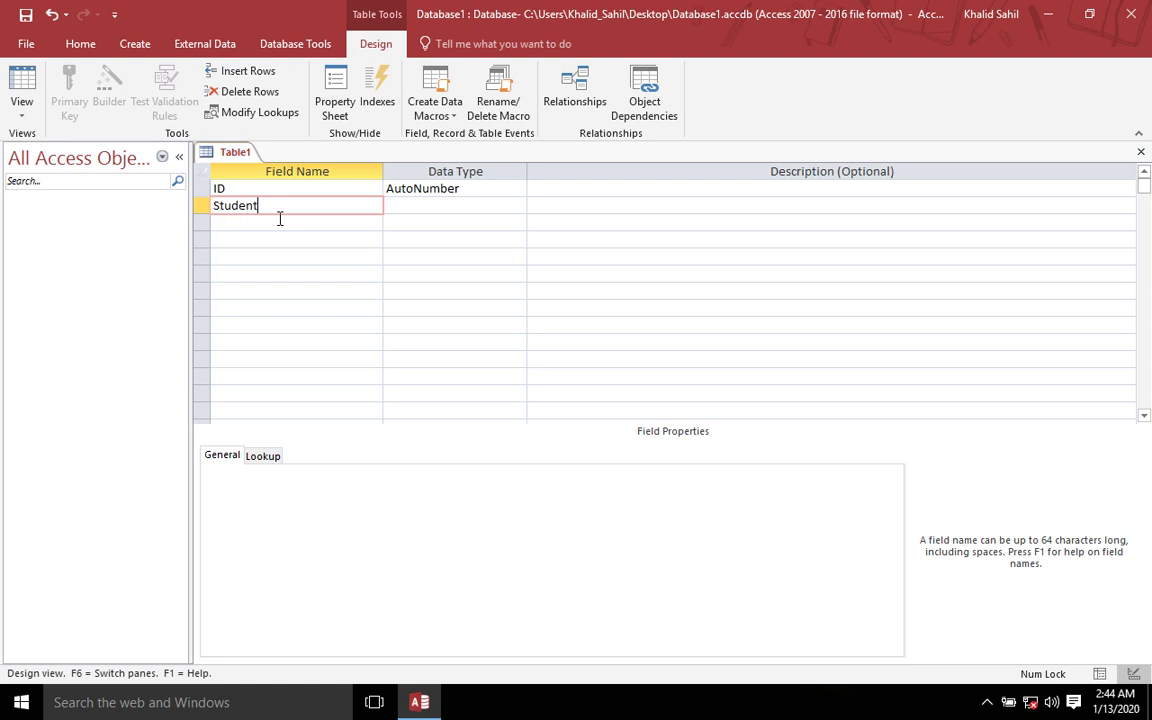
{"action": "type", "text": "Name"}
{"action": "key", "text": "Tab"}
{"action": "key", "text": "Tab"}
{"action": "key", "text": "Tab"}
{"action": "type", "text": "Gender"}
{"action": "key", "text": "Tab"}
{"action": "key", "text": "Tab"}
{"action": "key", "text": "Tab"}
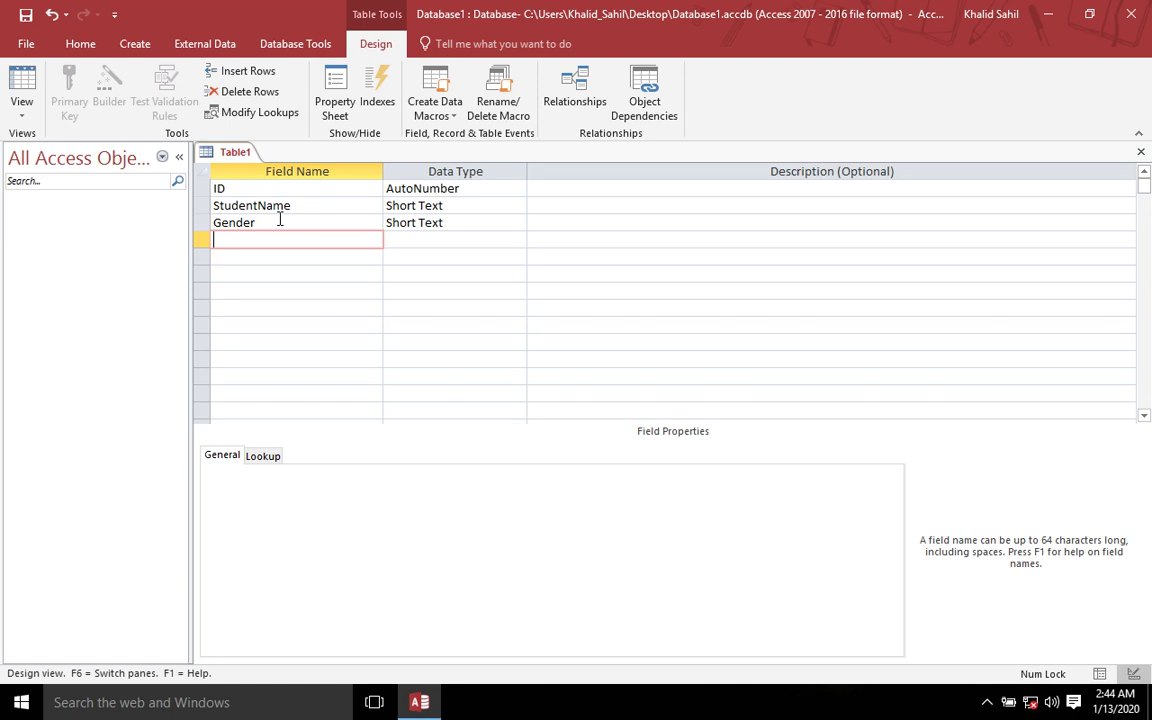
Add an Address field as Long Text and a Photo field as Attachment.
{"action": "type", "text": "Addres"}
{"action": "key", "text": "Tab"}
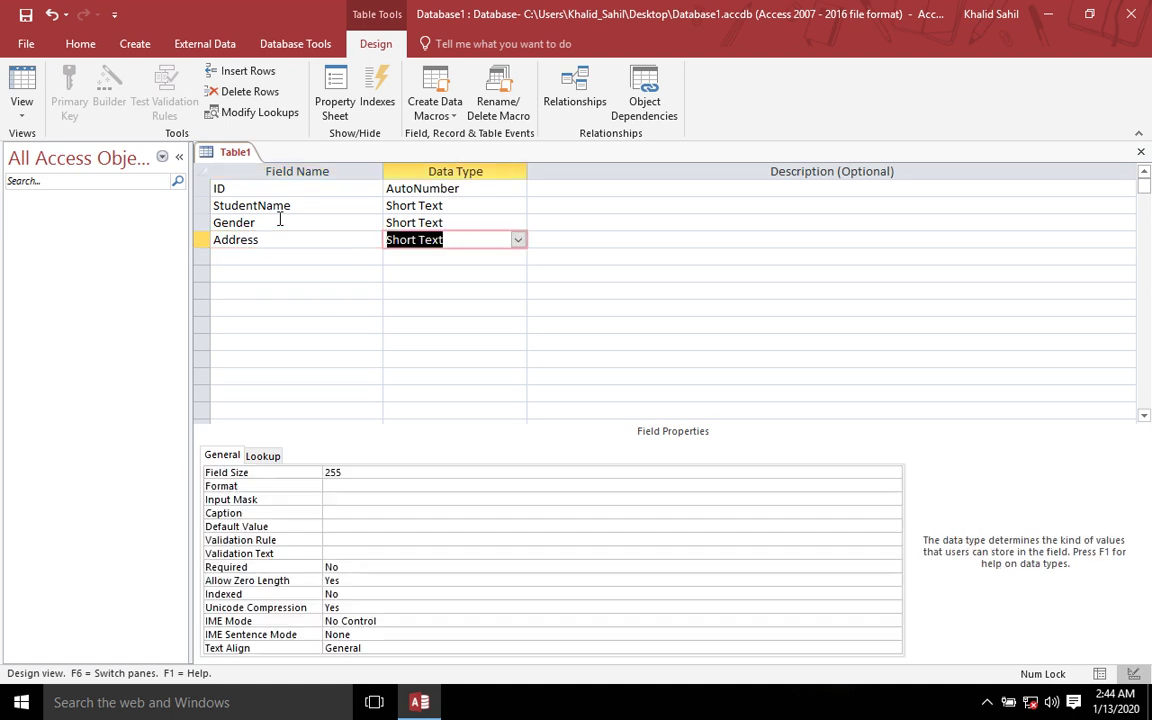
{"action": "type", "text": "l"}
{"action": "key", "text": "Tab"}
{"action": "key", "text": "Tab"}
{"action": "type", "text": "Photo"}
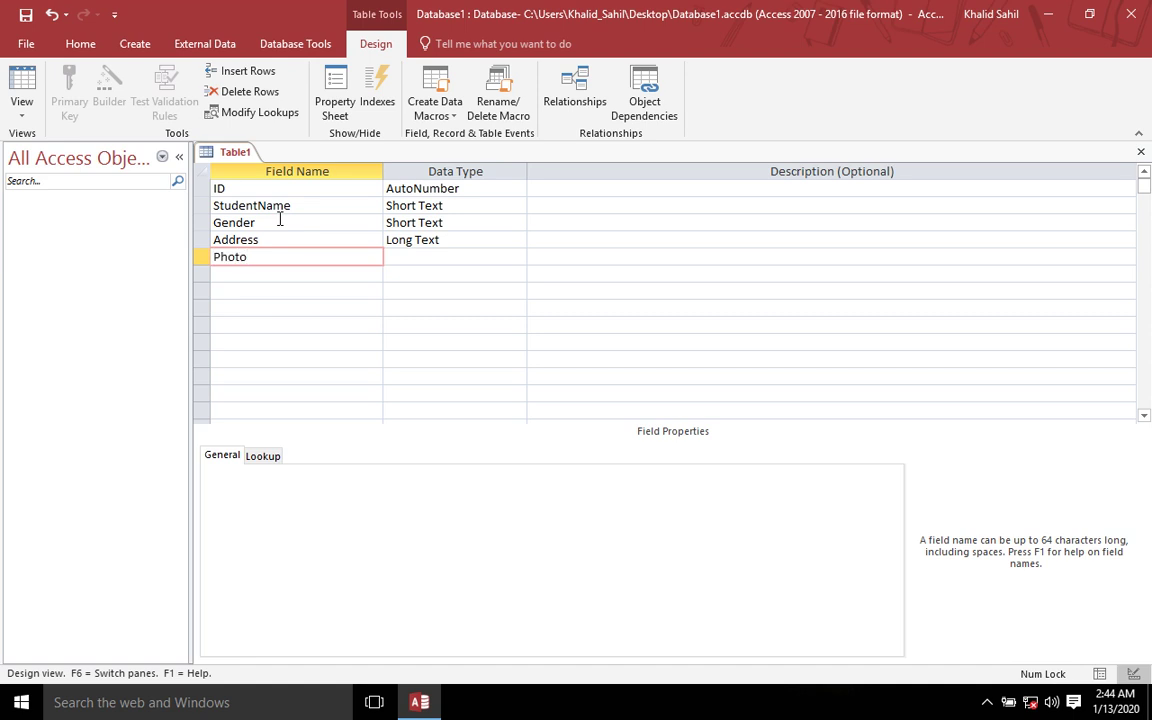
{"action": "key", "text": "Tab"}
{"action": "type", "text": "a"}
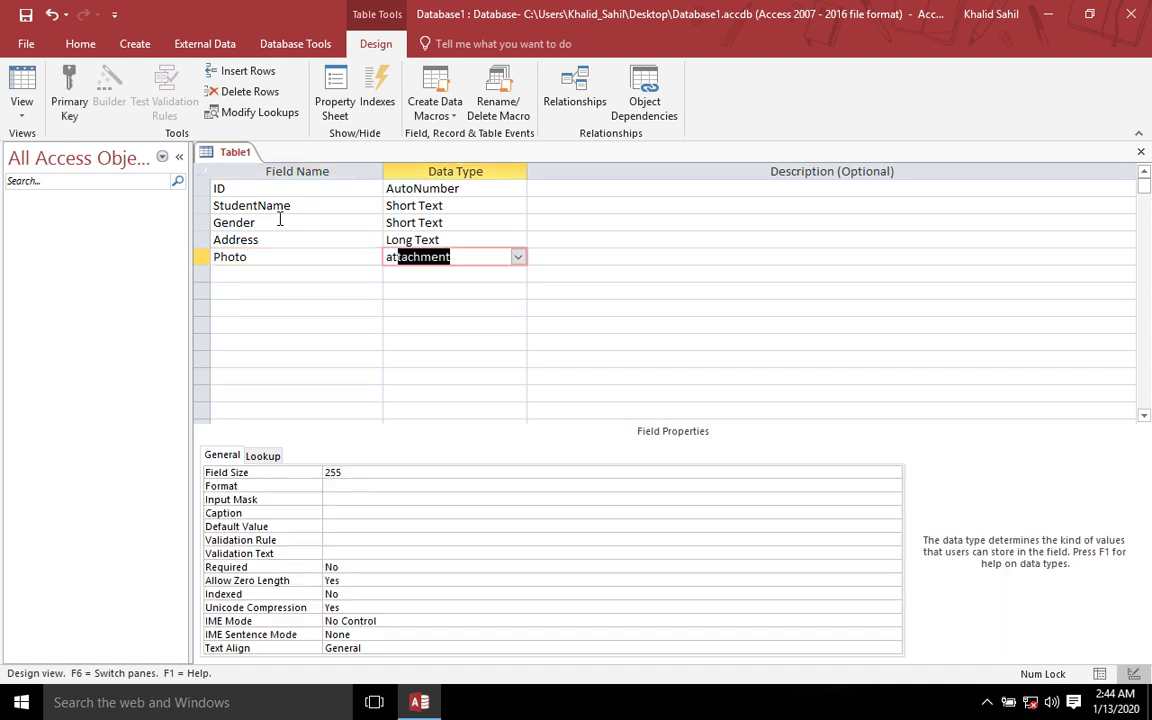
{"action": "key", "text": "Tab"}
Save the table as Stdinof and close its design.
{"action": "key", "text": "ctrl+s"}
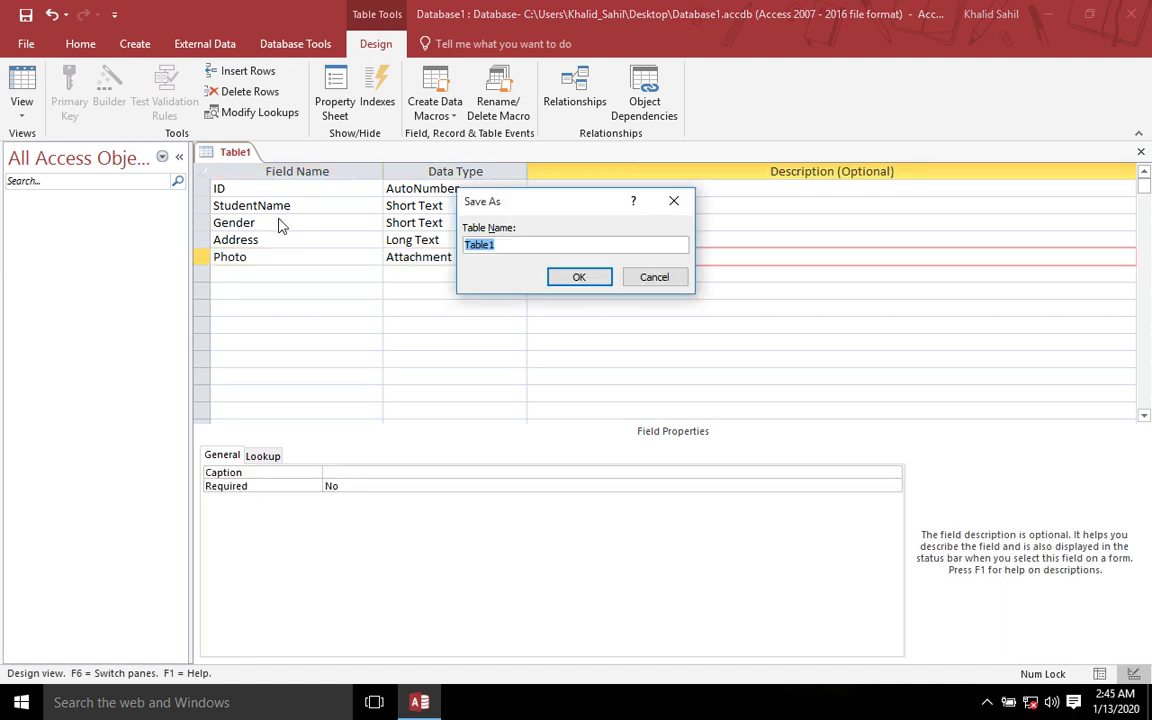
{"action": "type", "text": "Stdinof"}
{"action": "key", "text": "Return"}
{"action": "key", "text": "Return"}
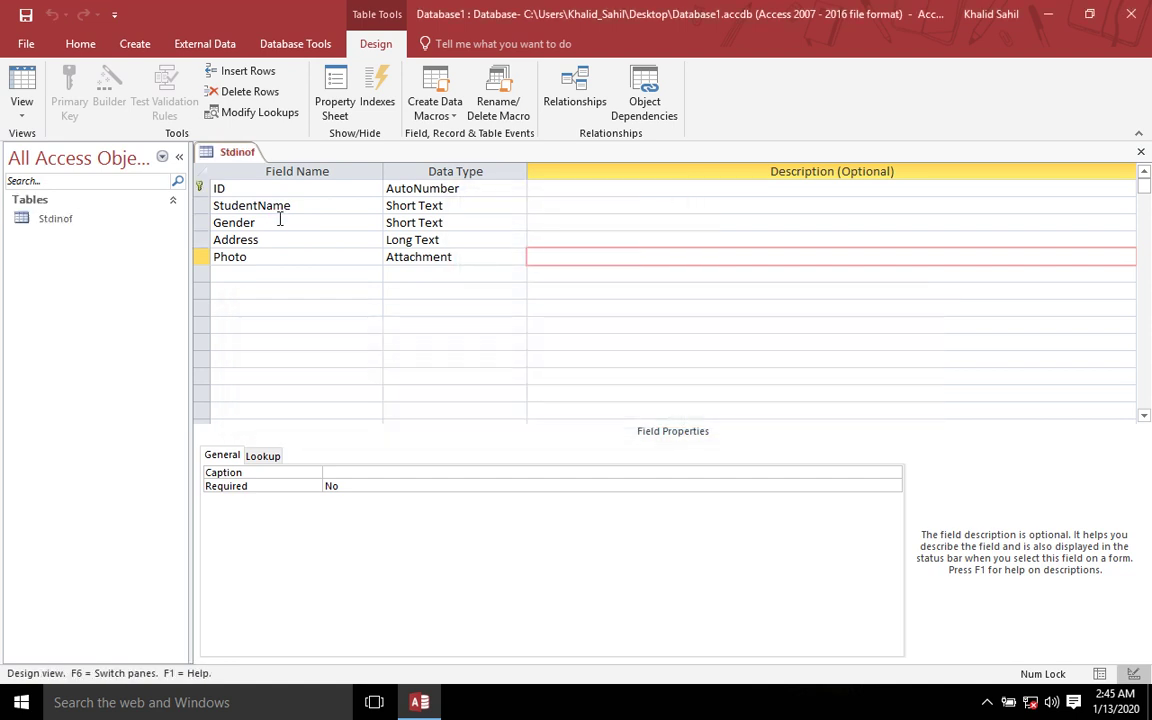
{"action": "key", "text": "ctrl+w"}
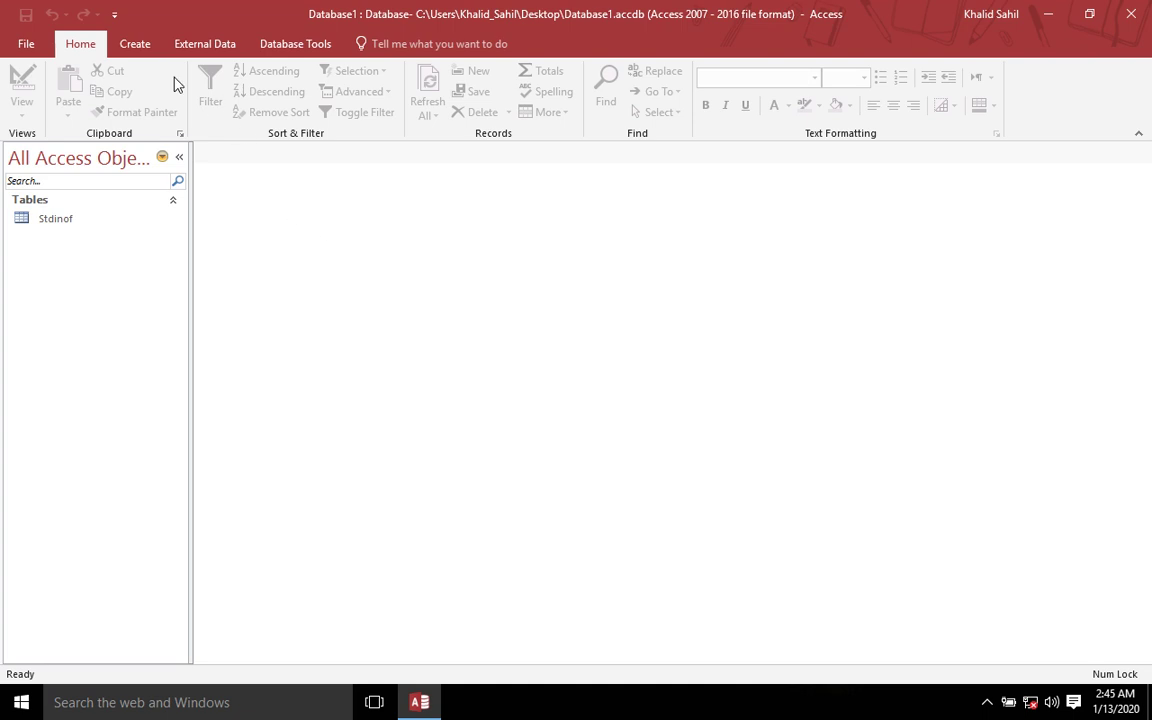
Start a new form in Design View and drag the Detail section's bottom edge up.
{"action": "left_click", "coordinate": [135, 44]}
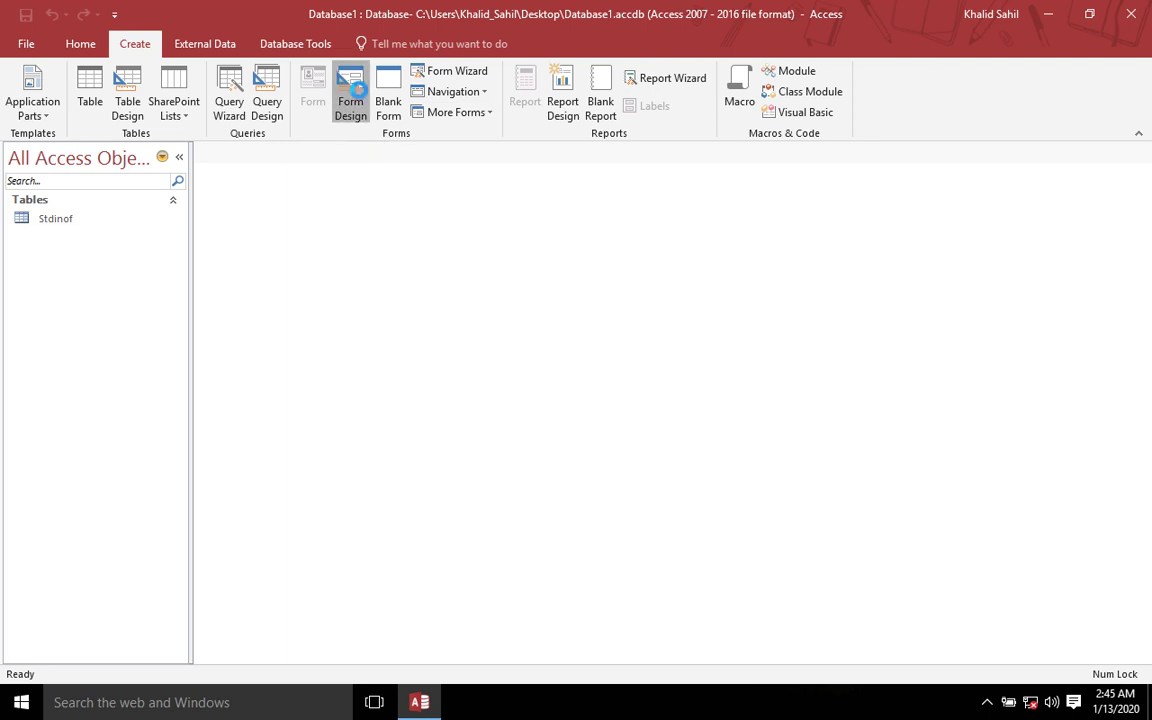
{"action": "left_click", "coordinate": [345, 110]}
{"action": "scroll", "coordinate": [420, 291], "scroll_direction": "down", "scroll_amount": 5}
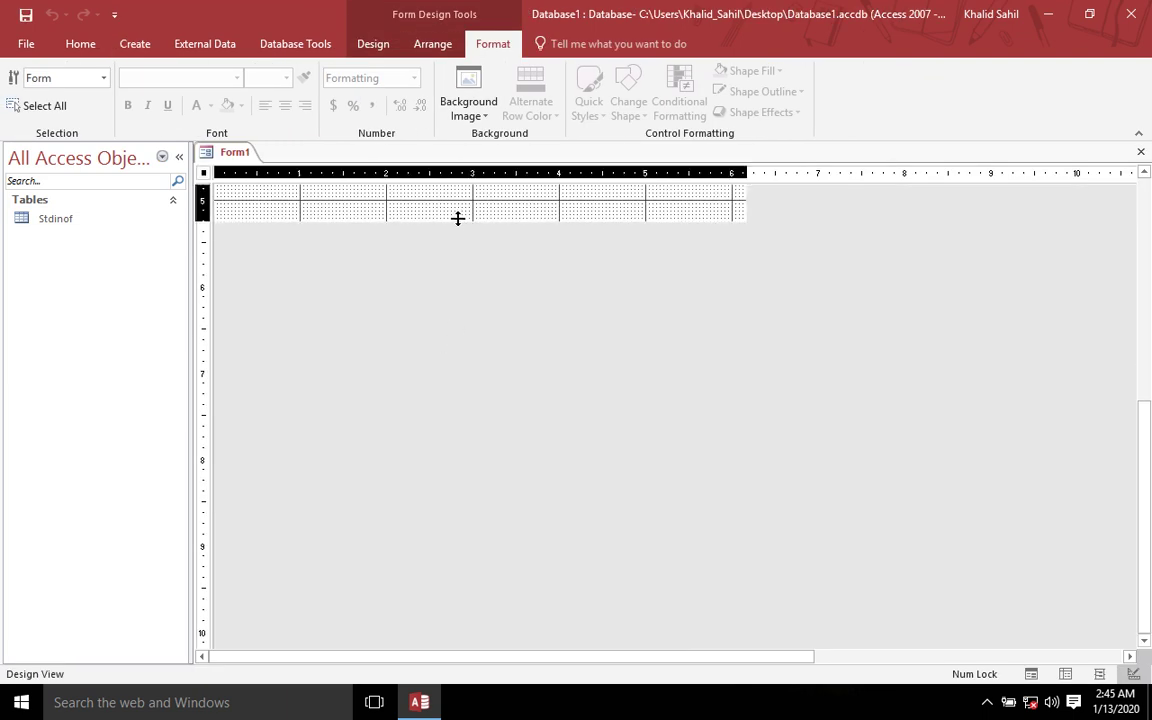
{"action": "left_click_drag", "start_coordinate": [458, 218], "coordinate": [481, 379]}
{"action": "scroll", "coordinate": [470, 345], "scroll_direction": "up", "scroll_amount": 2}
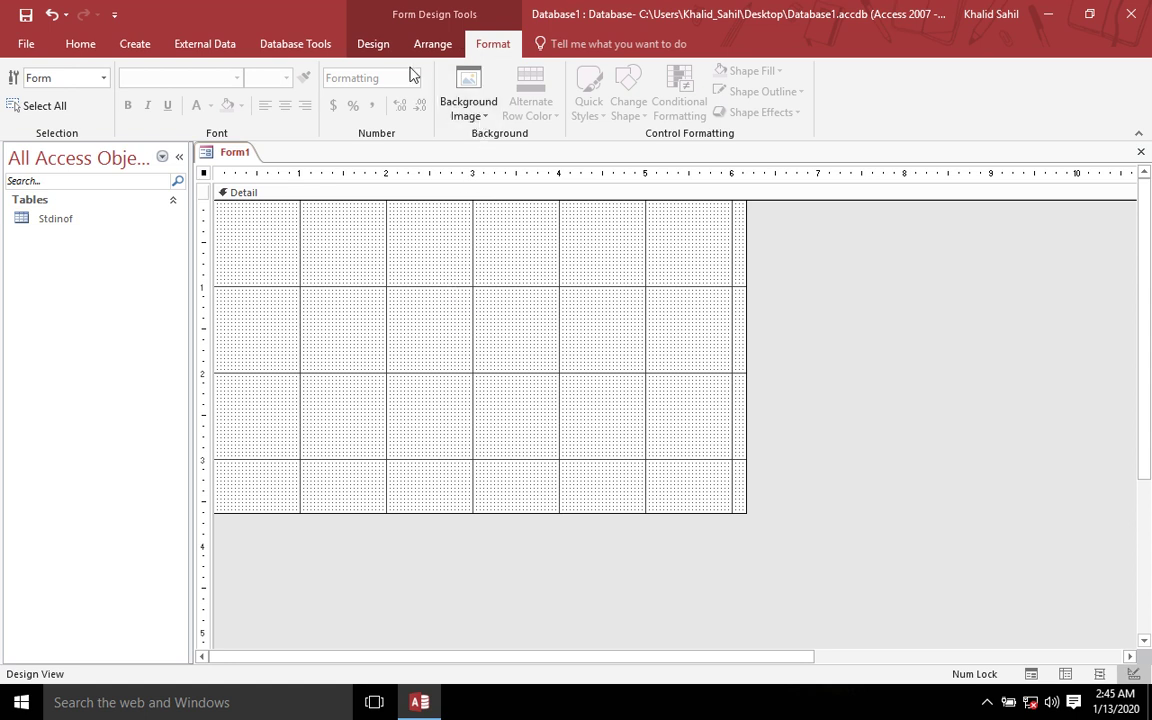
Draw a tab control across the middle of the form.
{"action": "left_click", "coordinate": [373, 44]}
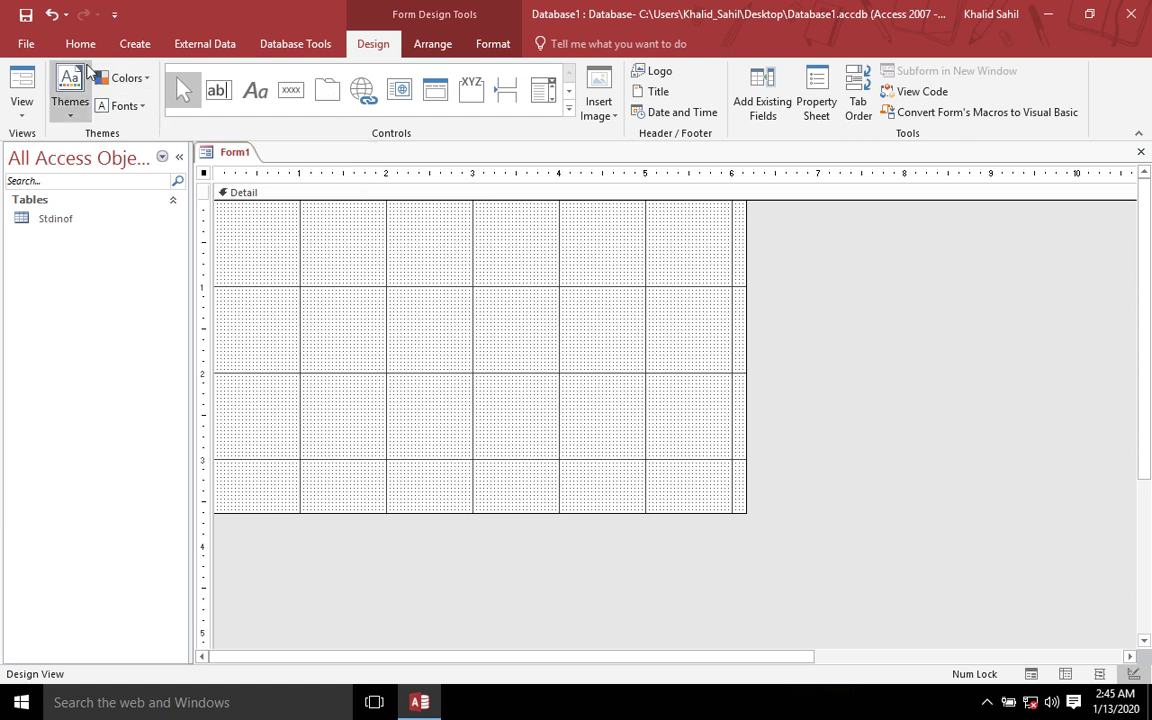
{"action": "left_click", "coordinate": [80, 46]}
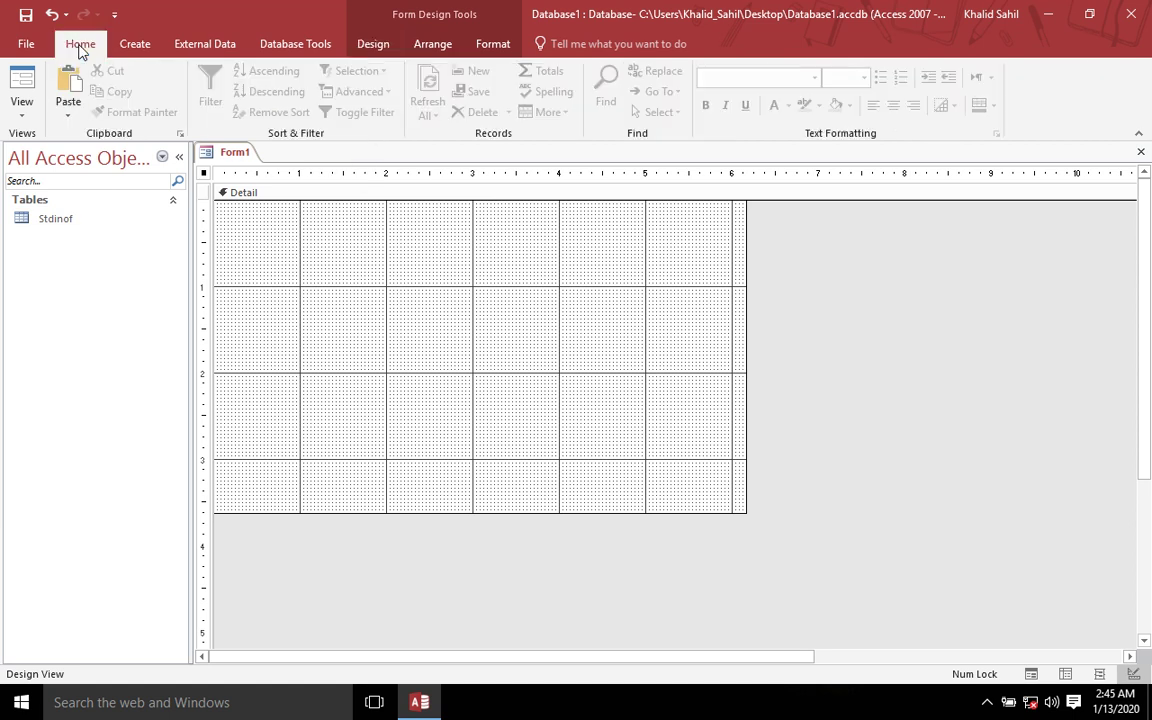
{"action": "left_click", "coordinate": [137, 47]}
{"action": "left_click", "coordinate": [190, 46]}
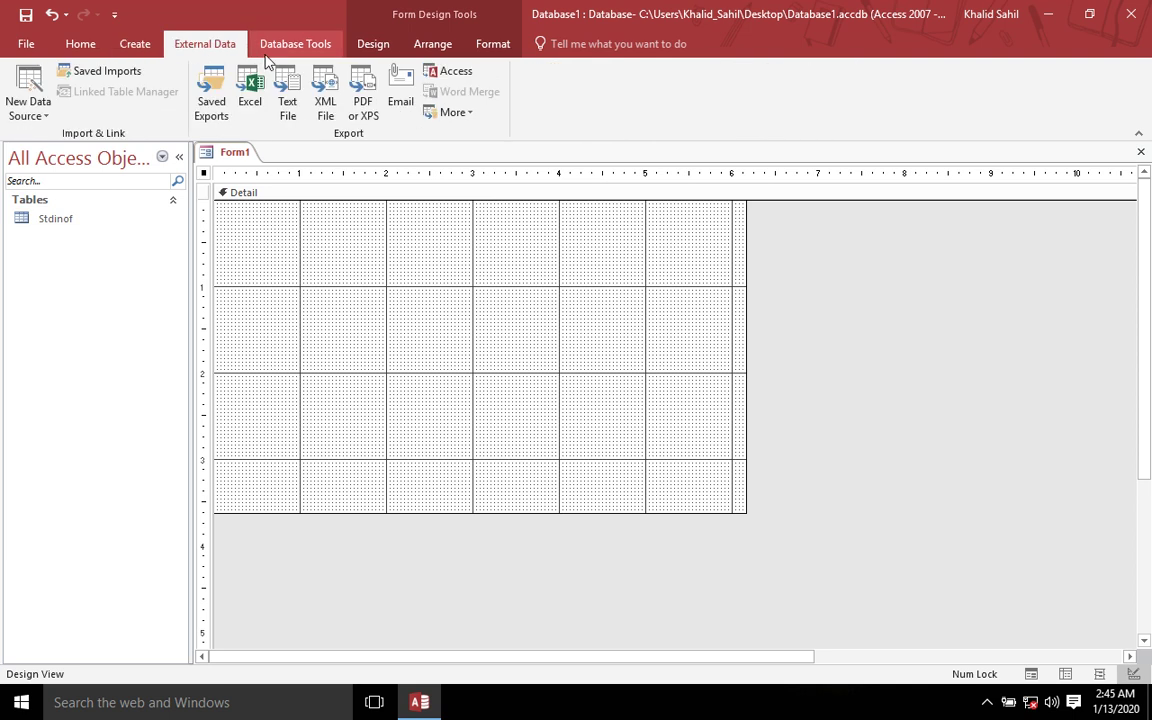
{"action": "left_click", "coordinate": [295, 44]}
{"action": "left_click", "coordinate": [375, 46]}
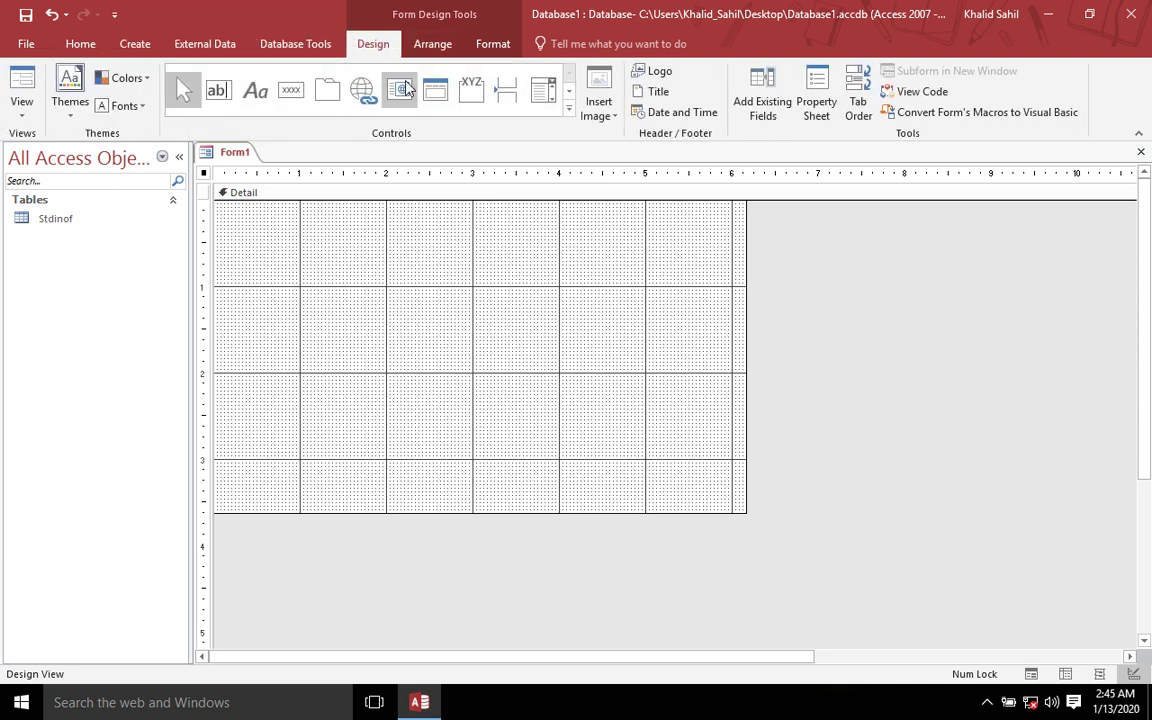
{"action": "left_click", "coordinate": [327, 90]}
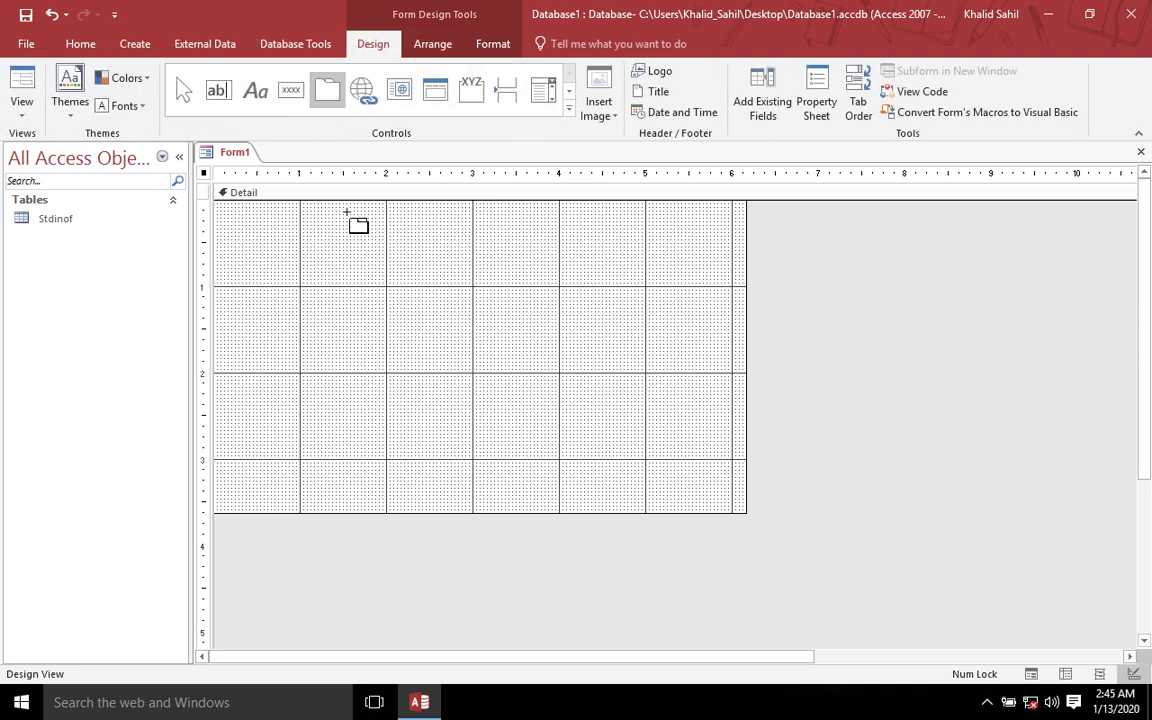
{"action": "left_click_drag", "start_coordinate": [253, 276], "coordinate": [699, 463]}
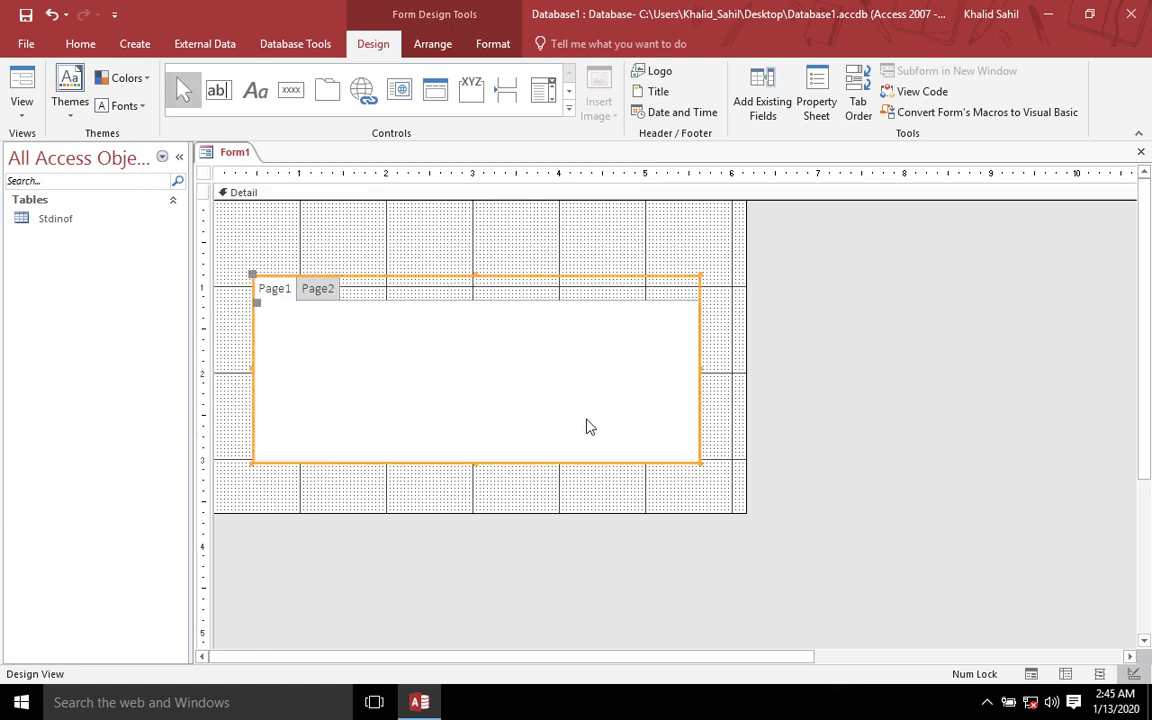
Save the form as Main and close it.
{"action": "left_click", "coordinate": [365, 226]}
{"action": "key", "text": "ctrl+s"}
{"action": "type", "text": "Mai"}
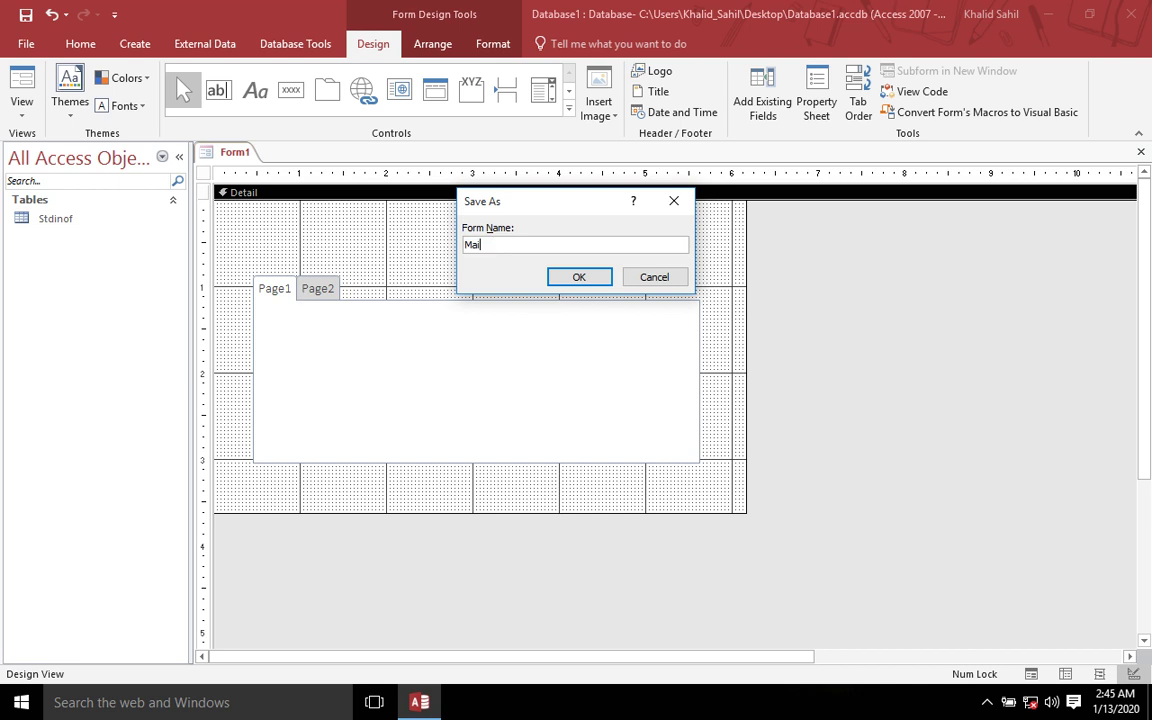
{"action": "type", "text": "n"}
{"action": "key", "text": "Return"}
{"action": "key", "text": "ctrl+w"}
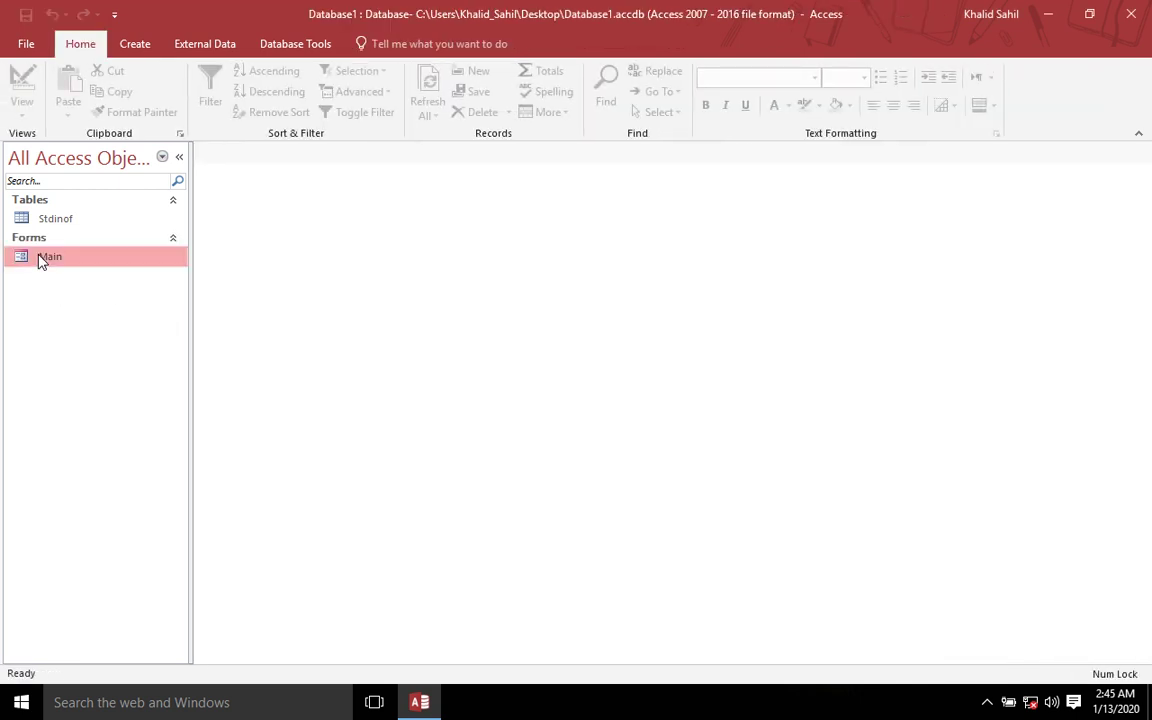
Open the Main form, look through its two tab pages, and switch to Design View.
{"action": "double_click", "coordinate": [42, 257]}
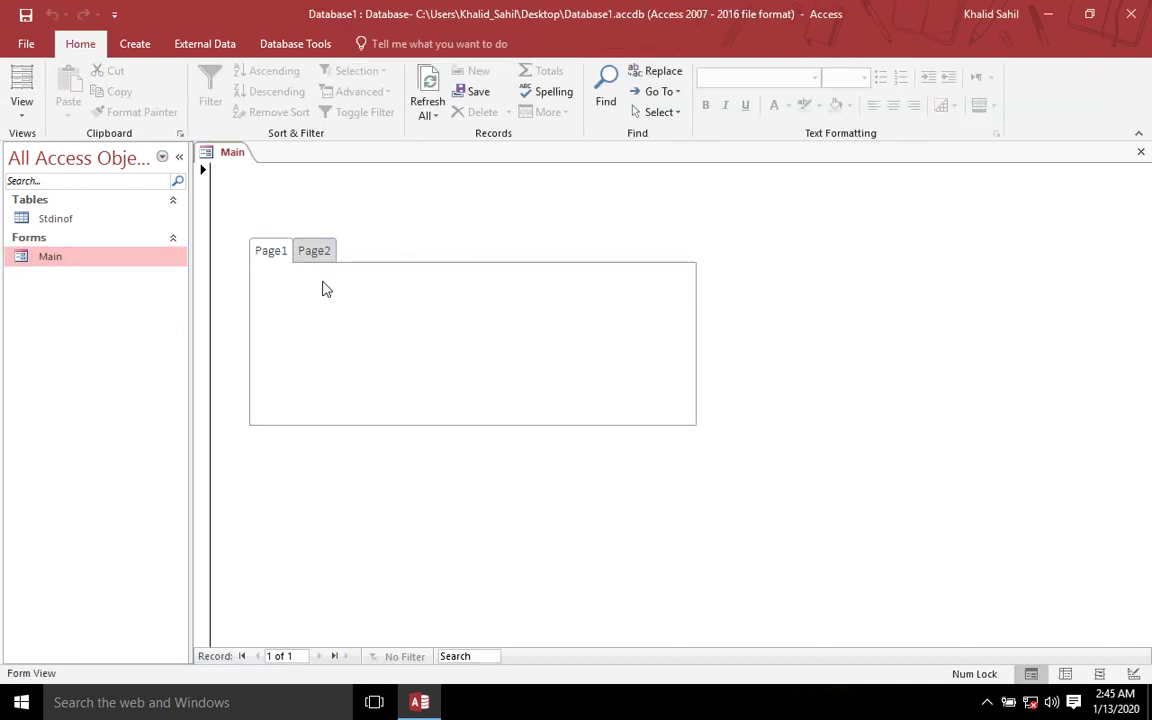
{"action": "left_click", "coordinate": [320, 252]}
{"action": "left_click", "coordinate": [270, 255]}
{"action": "left_click", "coordinate": [318, 253]}
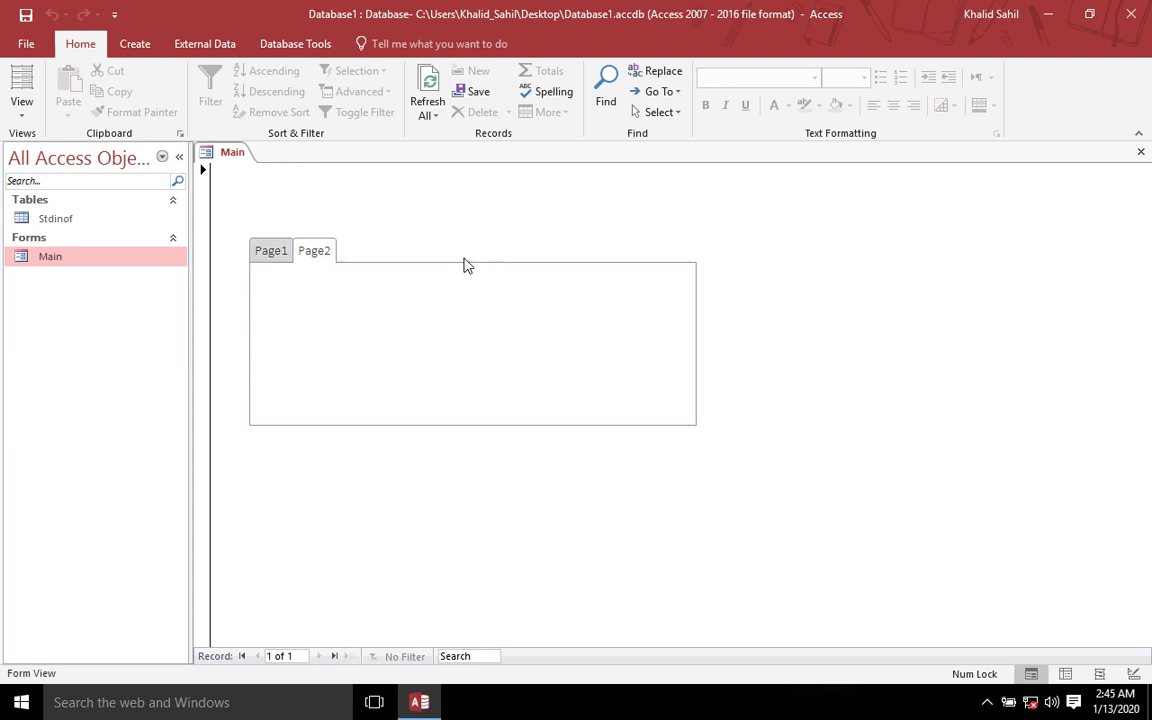
{"action": "right_click", "coordinate": [307, 202]}
{"action": "left_click", "coordinate": [348, 249]}
Insert Page3 and Page4 into the tab control and go back to Page1.
{"action": "left_click", "coordinate": [276, 289]}
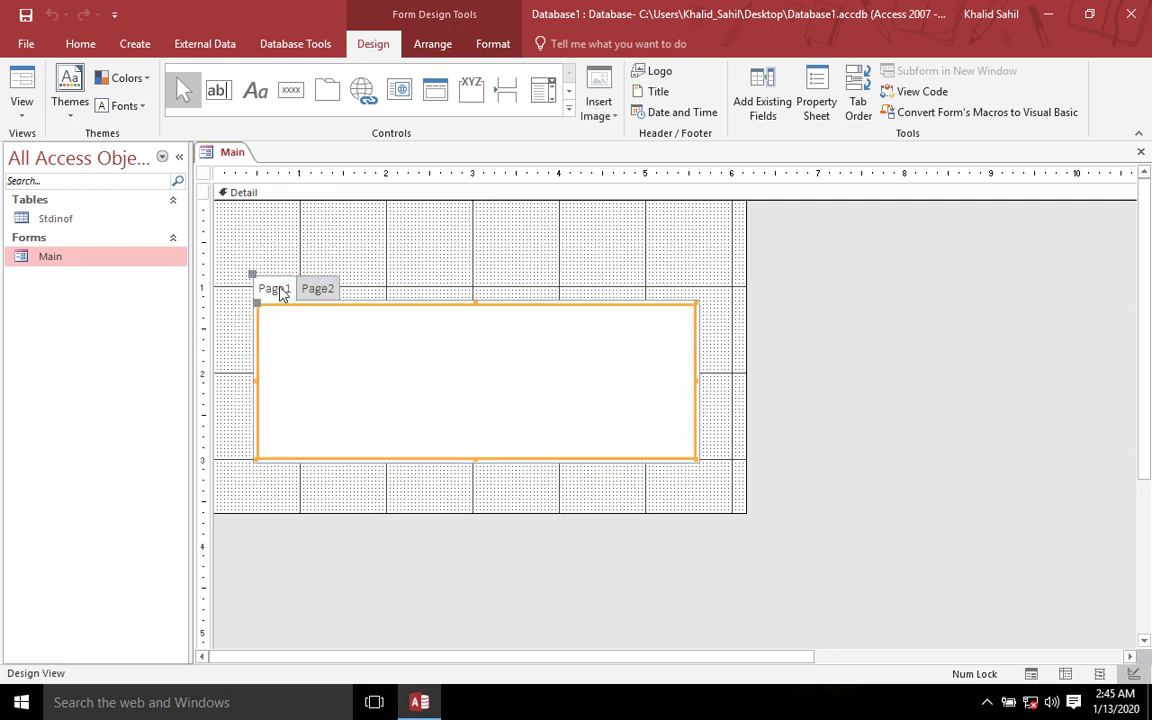
{"action": "right_click", "coordinate": [280, 291]}
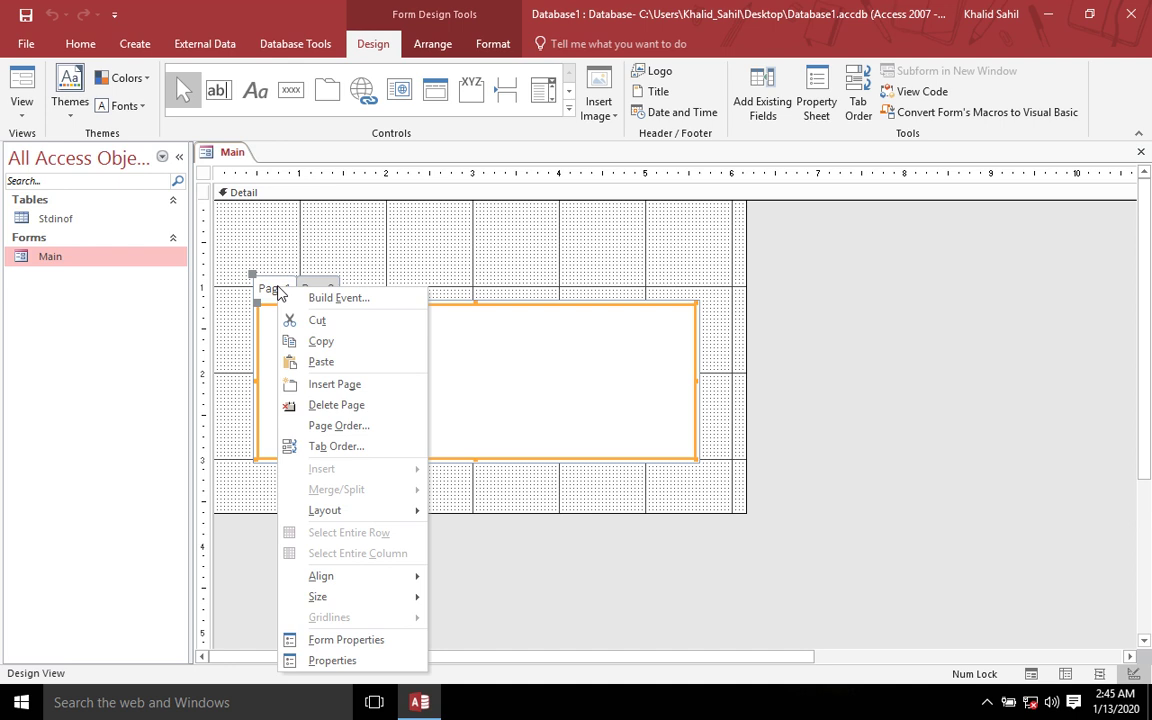
{"action": "left_click", "coordinate": [362, 387]}
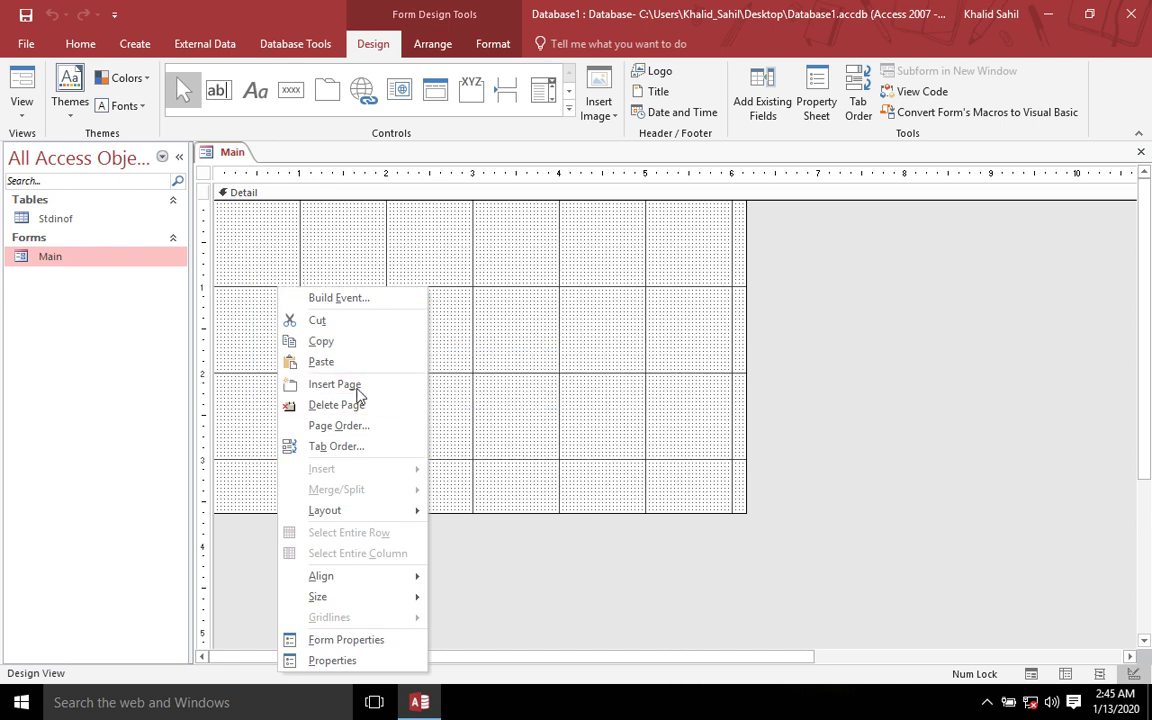
{"action": "right_click", "coordinate": [360, 290]}
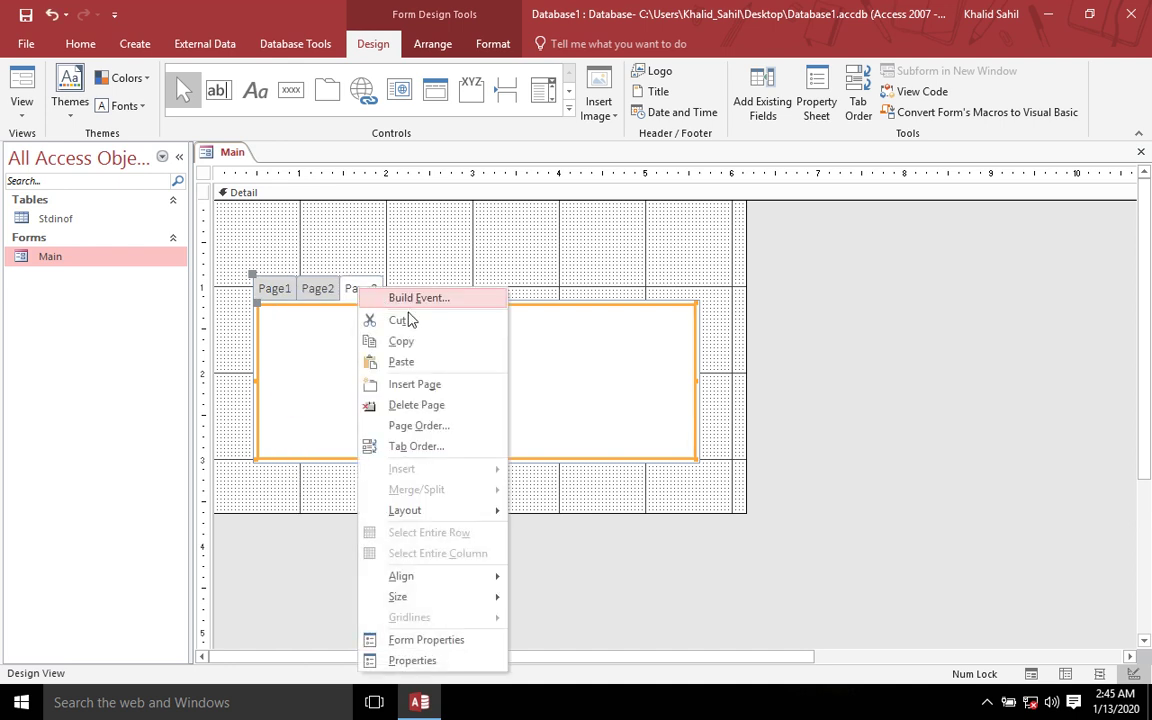
{"action": "left_click", "coordinate": [435, 389]}
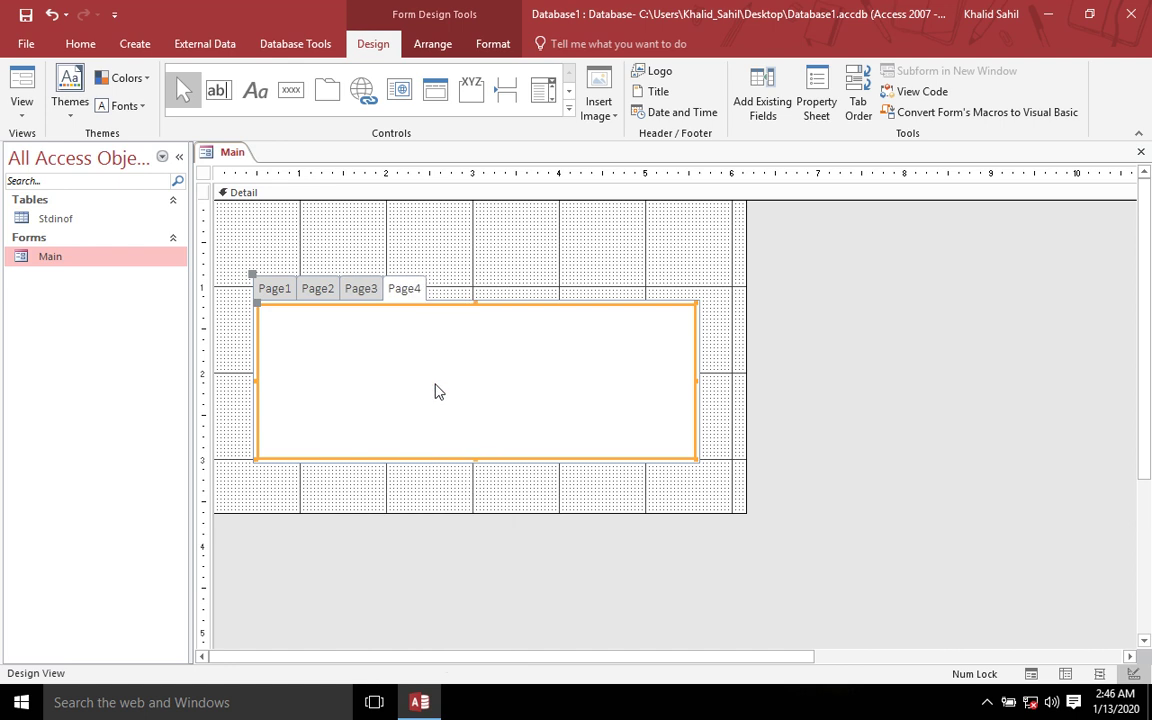
{"action": "left_click", "coordinate": [458, 289]}
{"action": "left_click", "coordinate": [274, 289]}
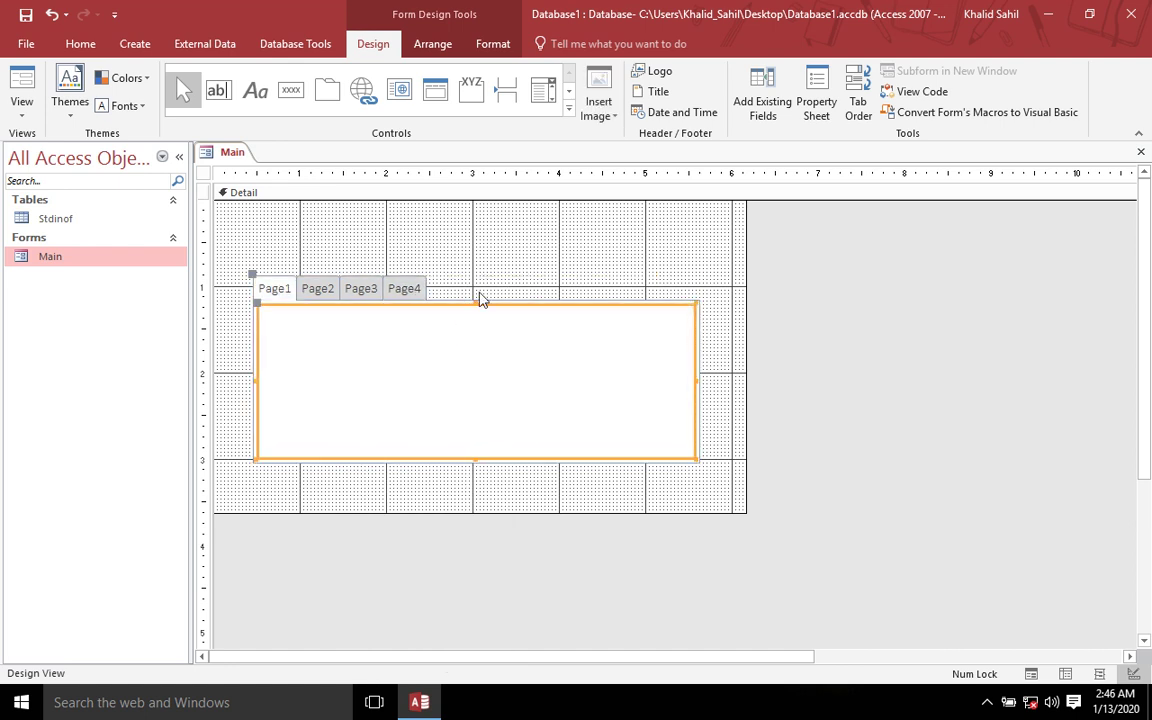
{"action": "left_click", "coordinate": [816, 100]}
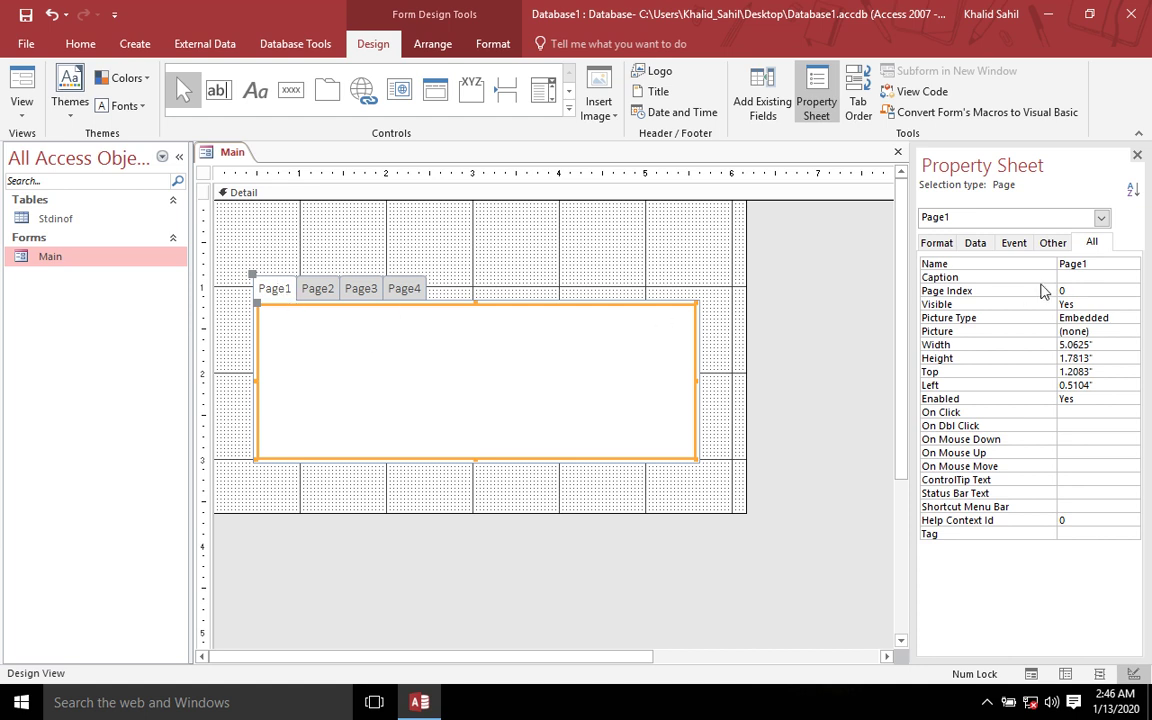
Rename the first two tab pages Admission and Fee in the Property Sheet.
{"action": "double_click", "coordinate": [1100, 264]}
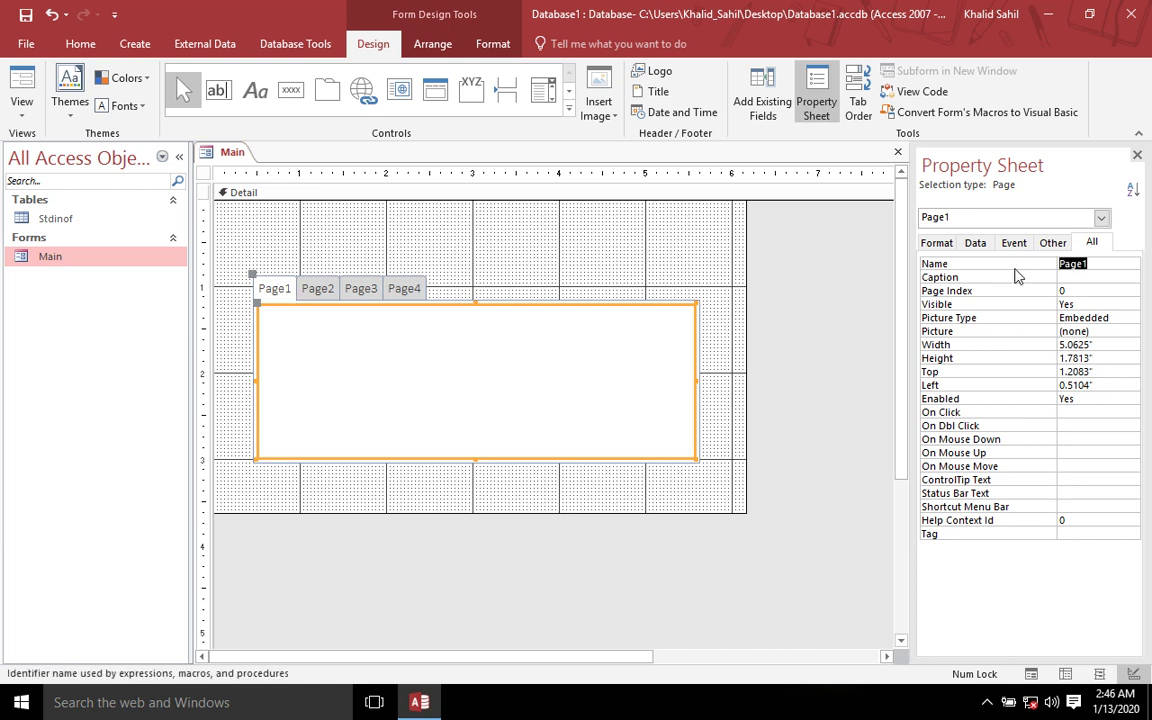
{"action": "key", "text": "BackSpace"}
{"action": "key", "text": "Return"}
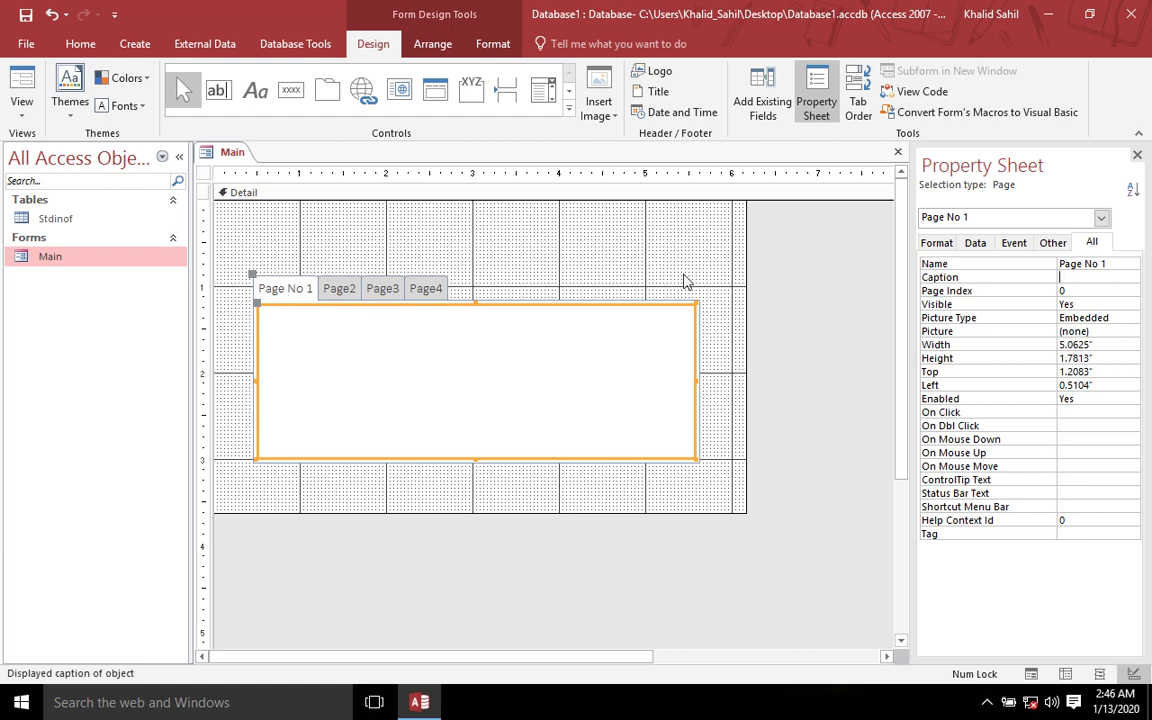
{"action": "left_click", "coordinate": [1048, 263]}
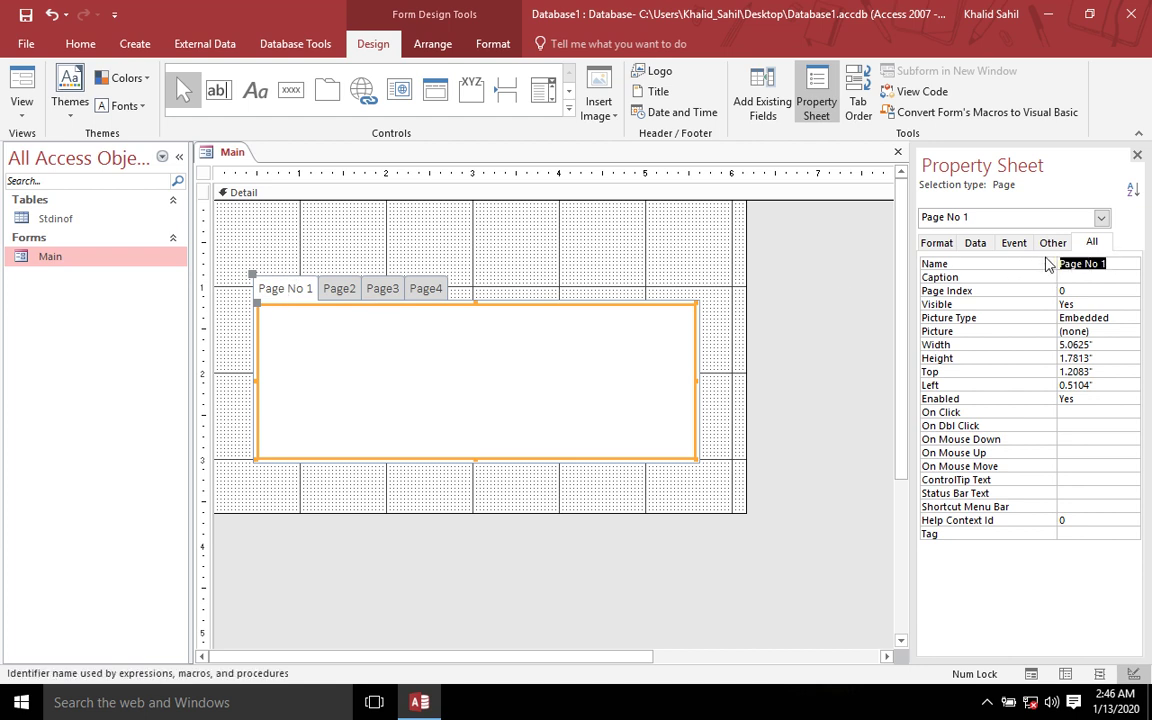
{"action": "type", "text": "Admissio"}
{"action": "type", "text": "n"}
{"action": "key", "text": "Return"}
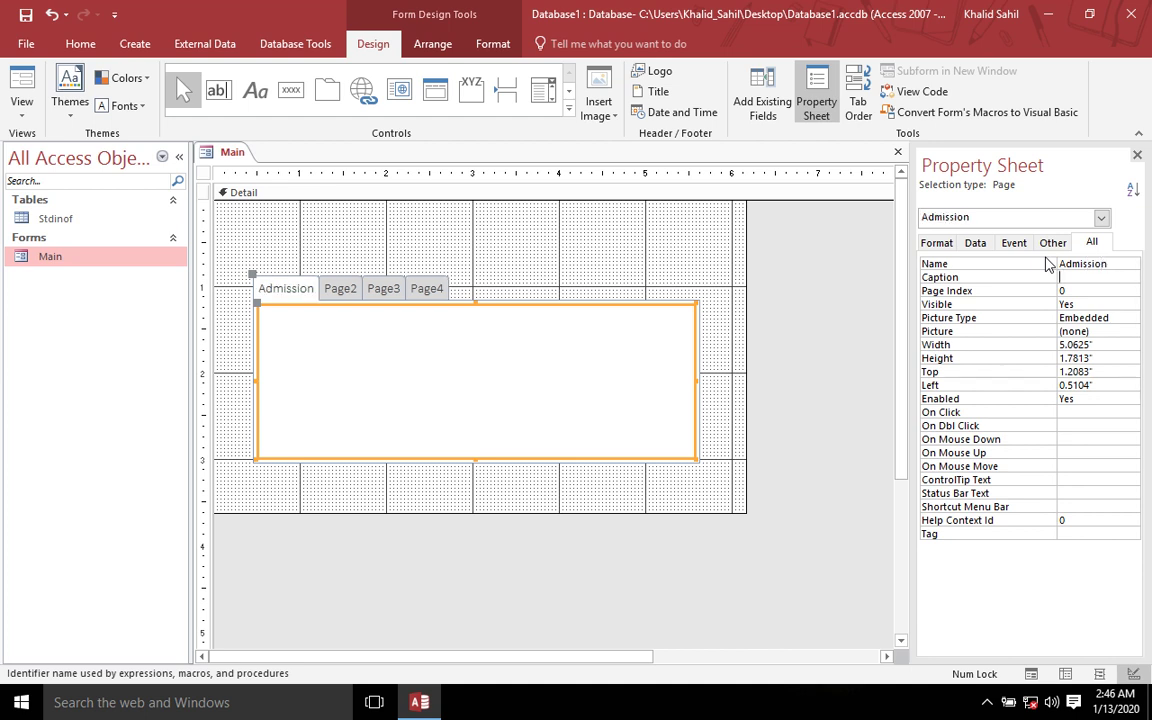
{"action": "left_click", "coordinate": [338, 286]}
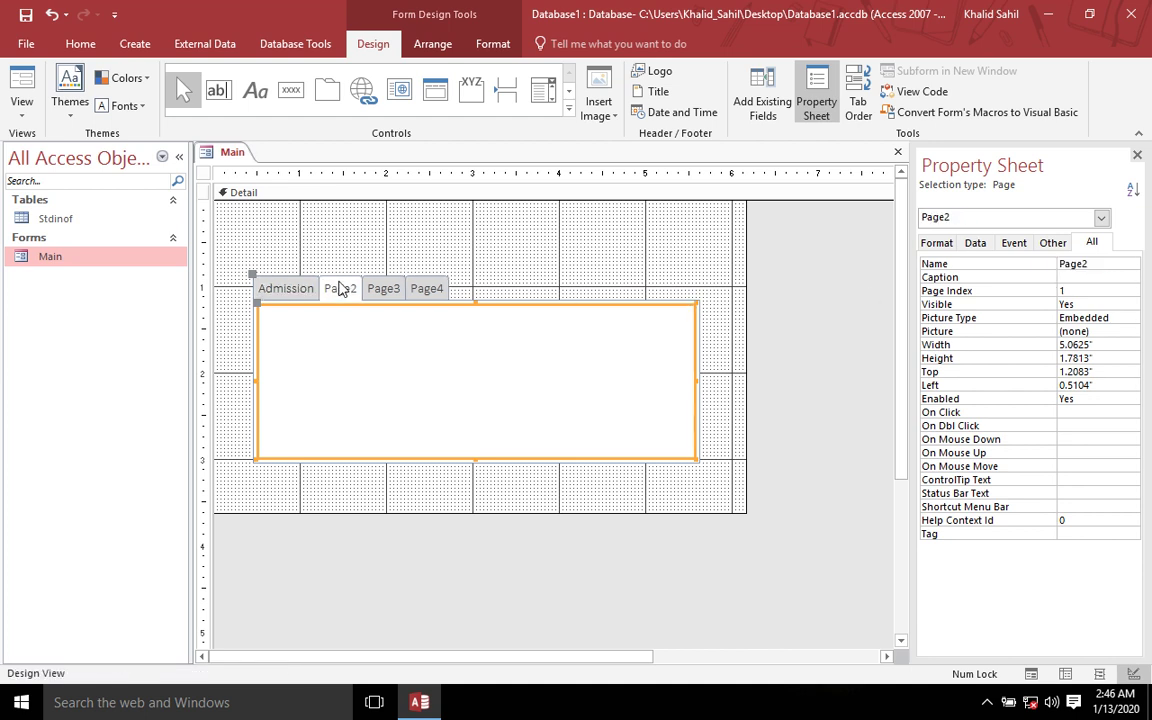
{"action": "left_click", "coordinate": [1020, 263]}
{"action": "key", "text": "Delete"}
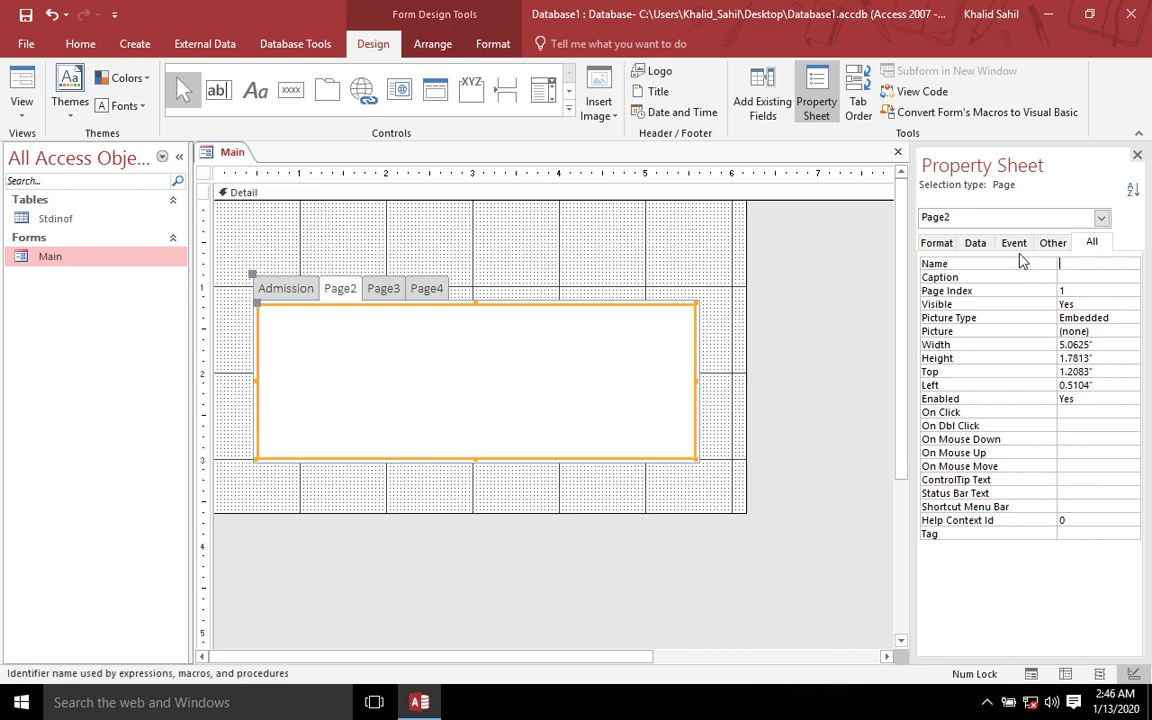
{"action": "type", "text": "Fee"}
{"action": "key", "text": "Return"}
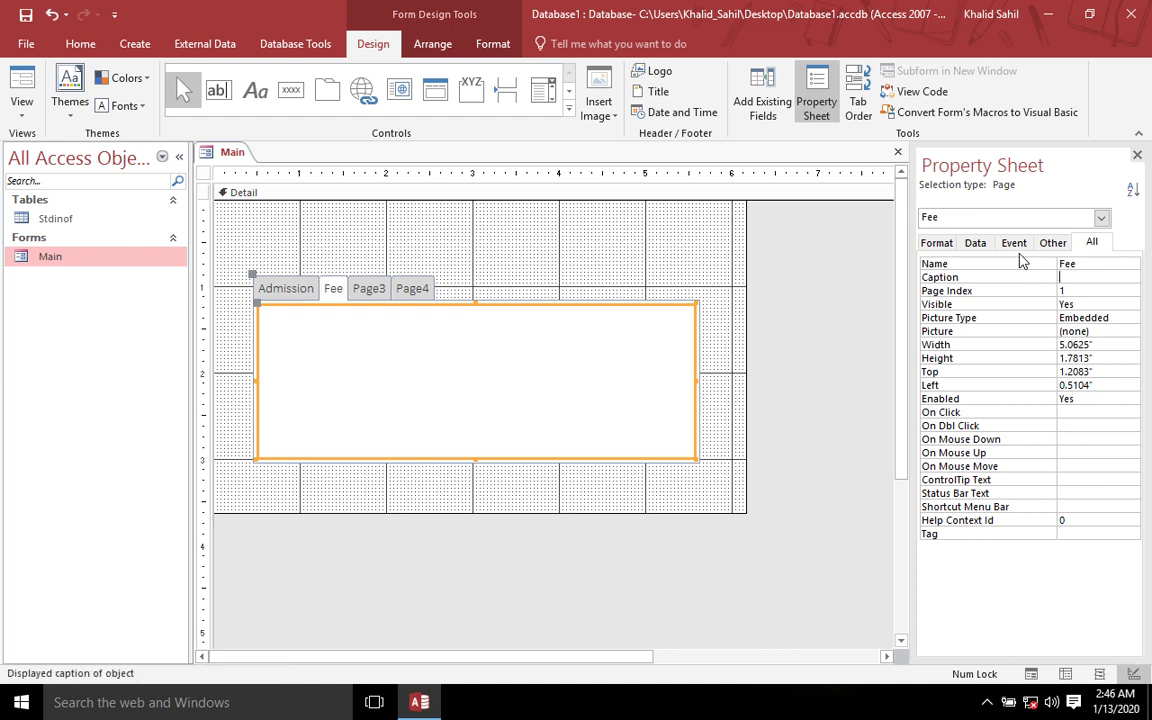
Rename the third and fourth tab pages Reslut and Ohter.
{"action": "left_click", "coordinate": [379, 291]}
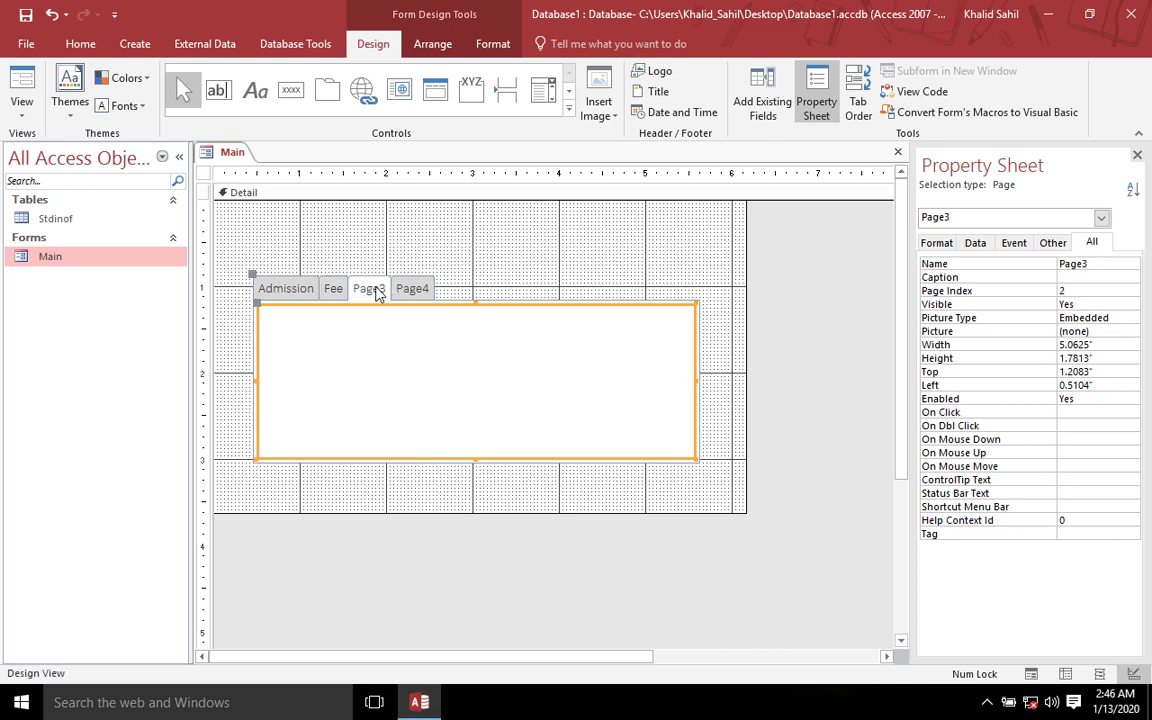
{"action": "left_click", "coordinate": [968, 266]}
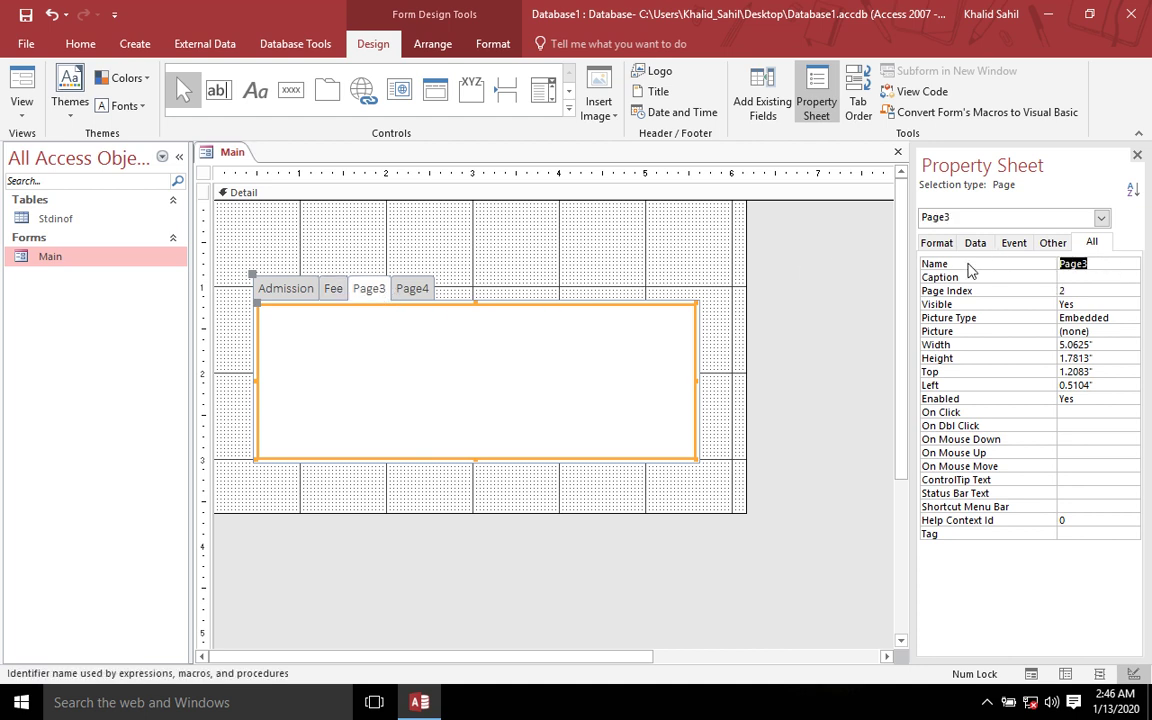
{"action": "type", "text": "Reslut"}
{"action": "key", "text": "Return"}
{"action": "left_click", "coordinate": [420, 290]}
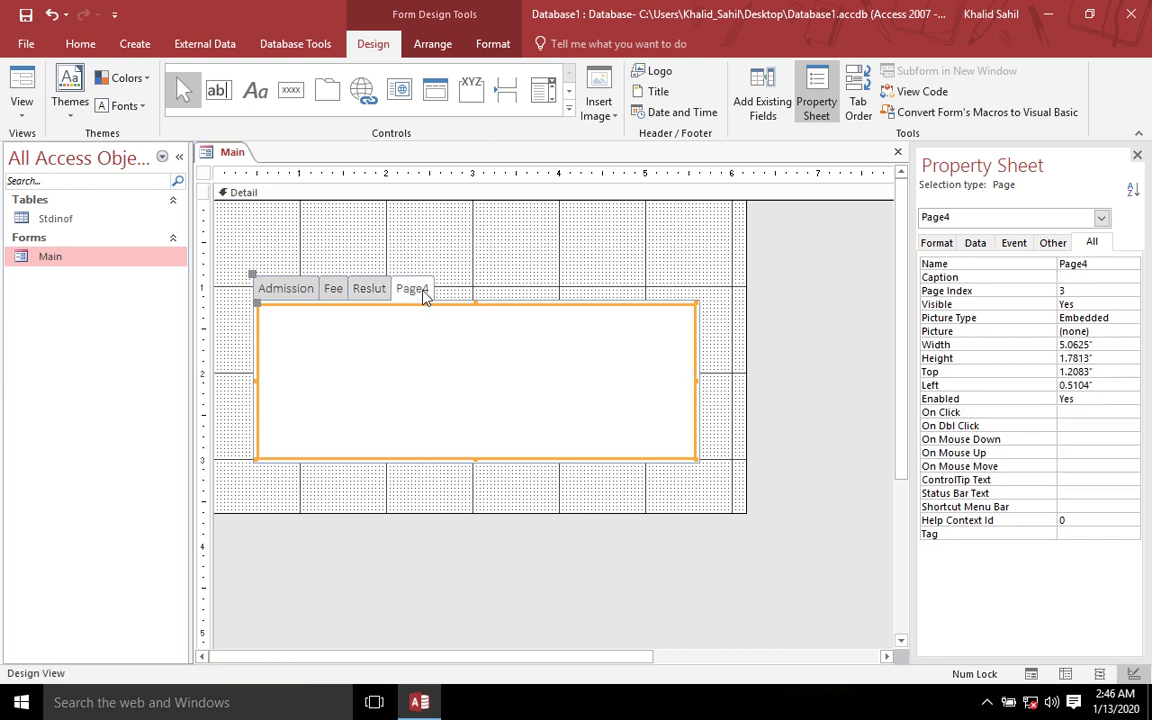
{"action": "left_click", "coordinate": [1028, 264]}
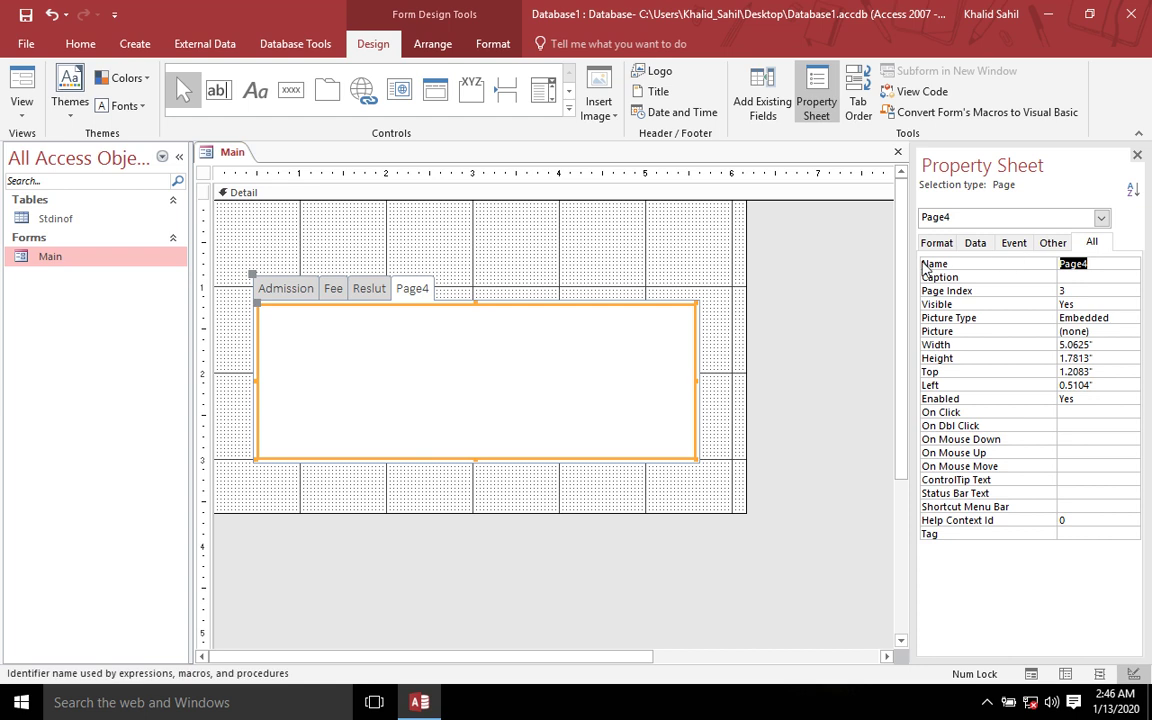
{"action": "type", "text": "Ohter"}
{"action": "key", "text": "Return"}
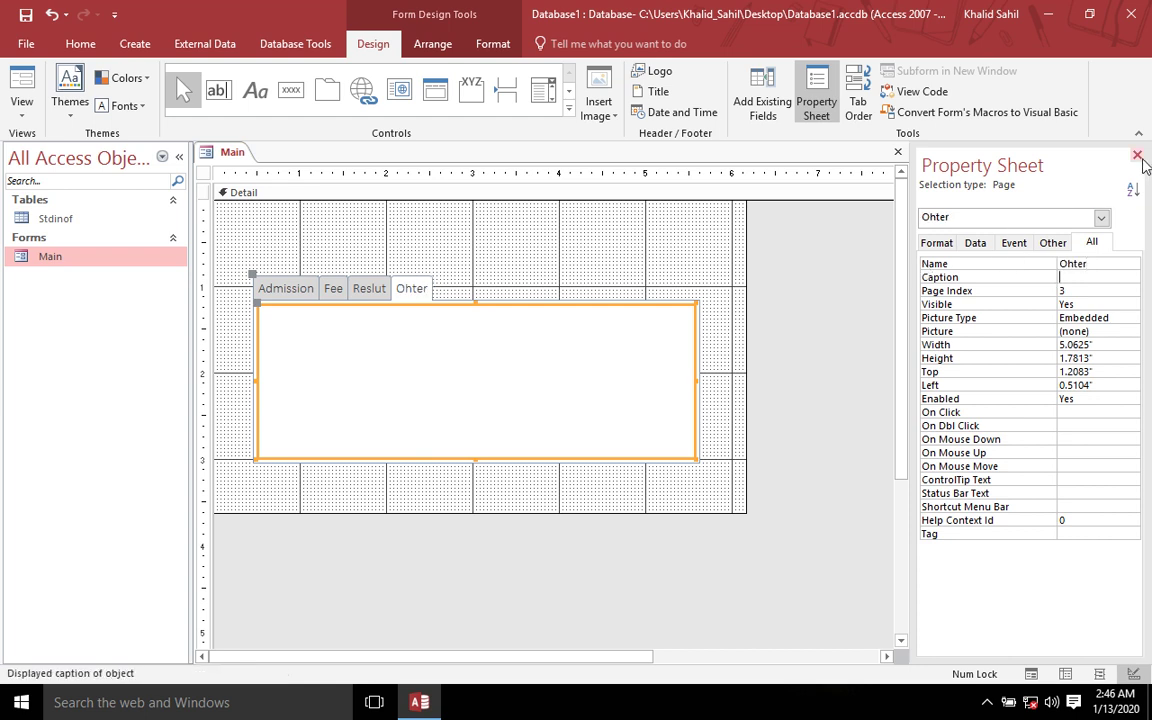
Close the Property Sheet and make the tab control wider and taller.
{"action": "left_click", "coordinate": [1137, 155]}
{"action": "mouse_move", "coordinate": [652, 491]}
{"action": "left_mouse_down"}
{"action": "mouse_move", "coordinate": [470, 427]}
{"action": "mouse_move", "coordinate": [226, 271]}
{"action": "left_mouse_up"}
{"action": "key", "text": "Left"}
{"action": "key", "text": "Left"}
{"action": "key", "text": "Left"}
{"action": "key", "text": "shift+Right"}
{"action": "key", "text": "shift+Right"}
{"action": "key", "text": "shift+Right"}
{"action": "key", "text": "shift+Right"}
{"action": "key", "text": "shift+Right"}
{"action": "key", "text": "shift+Down"}
{"action": "key", "text": "shift+Down"}
{"action": "key", "text": "shift+Down"}
{"action": "key", "text": "shift+Down"}
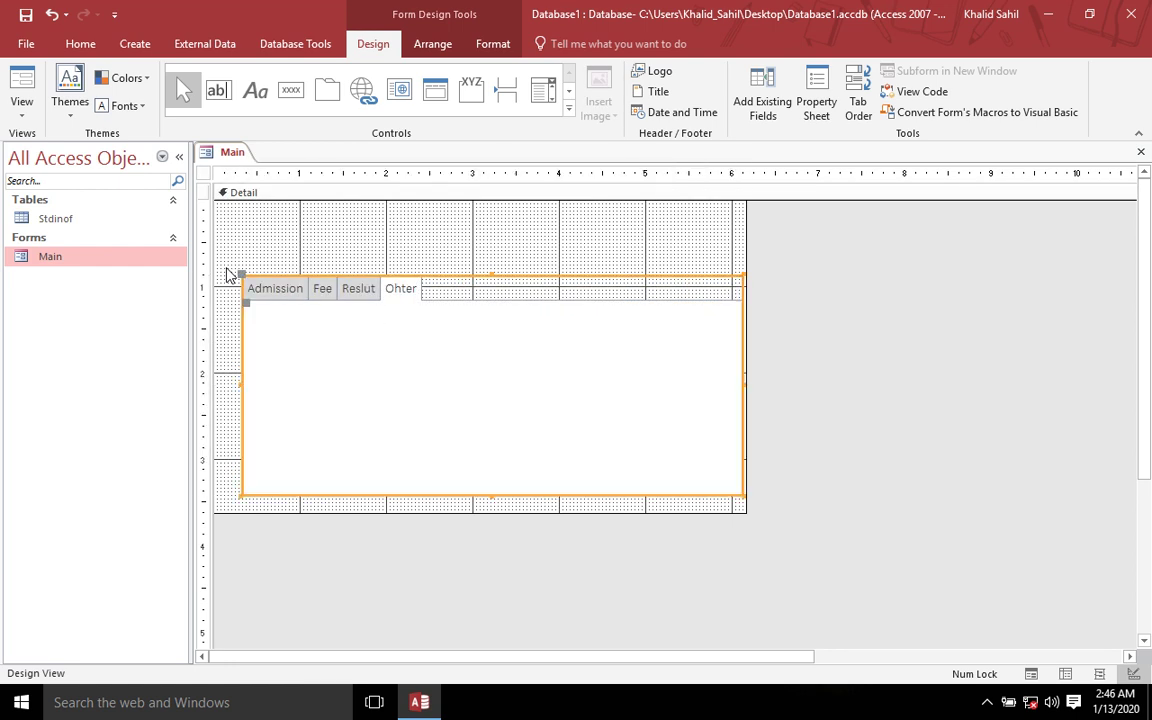
Show Stdinof's fields in the Field List and make the Admission page active.
{"action": "left_click", "coordinate": [243, 214]}
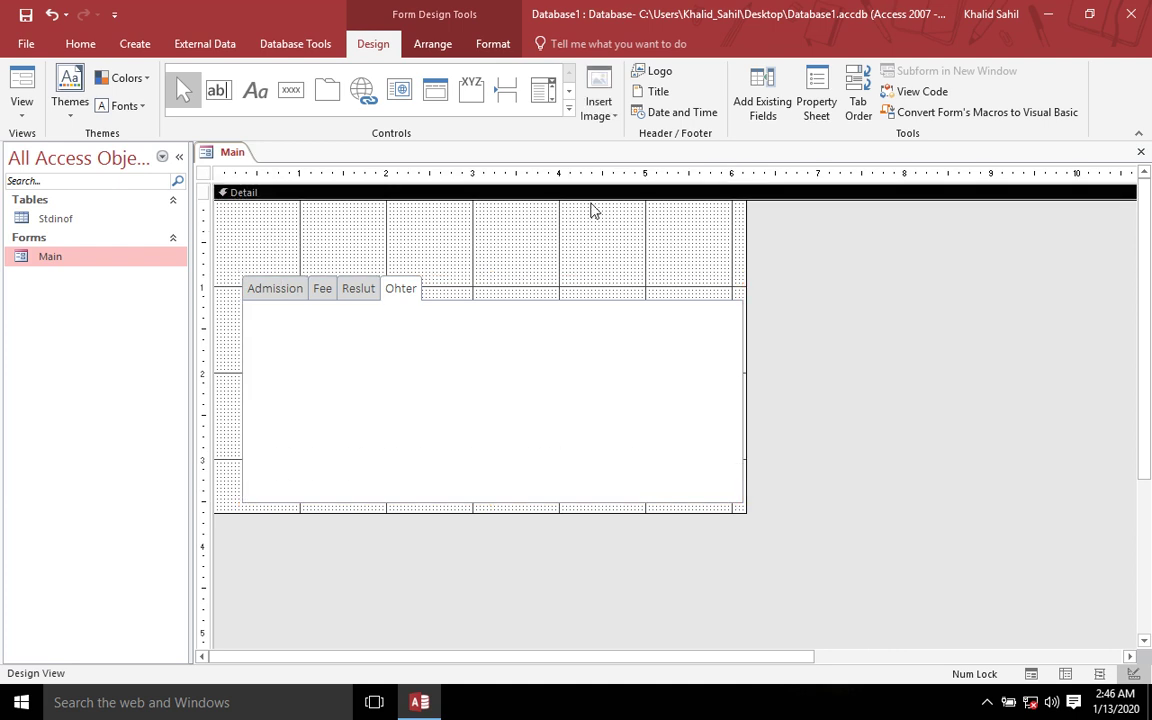
{"action": "left_click", "coordinate": [765, 100]}
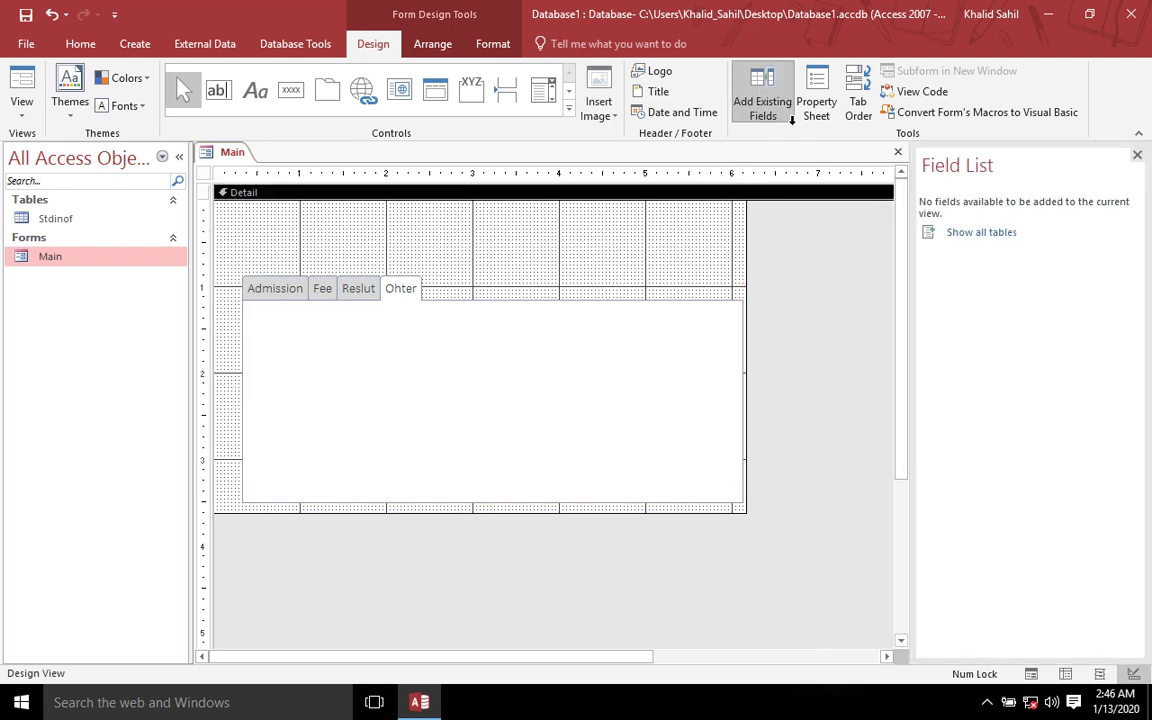
{"action": "left_click", "coordinate": [980, 232]}
{"action": "left_click", "coordinate": [928, 235]}
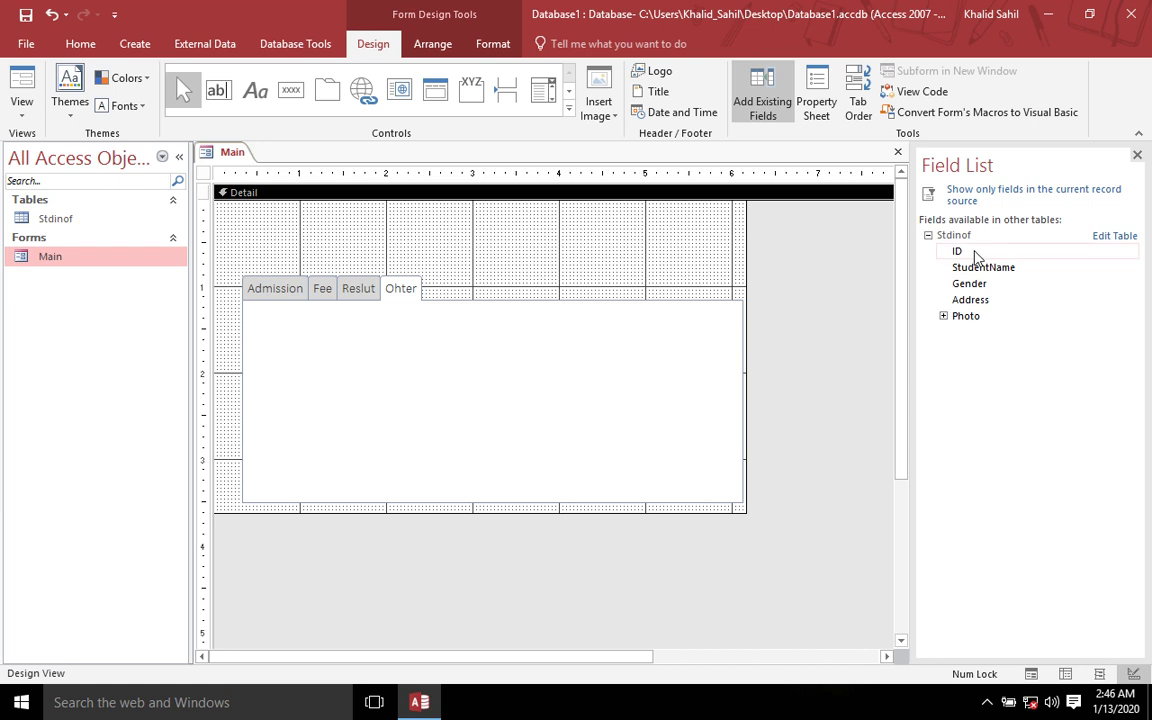
{"action": "left_click_drag", "start_coordinate": [976, 257], "coordinate": [465, 330]}
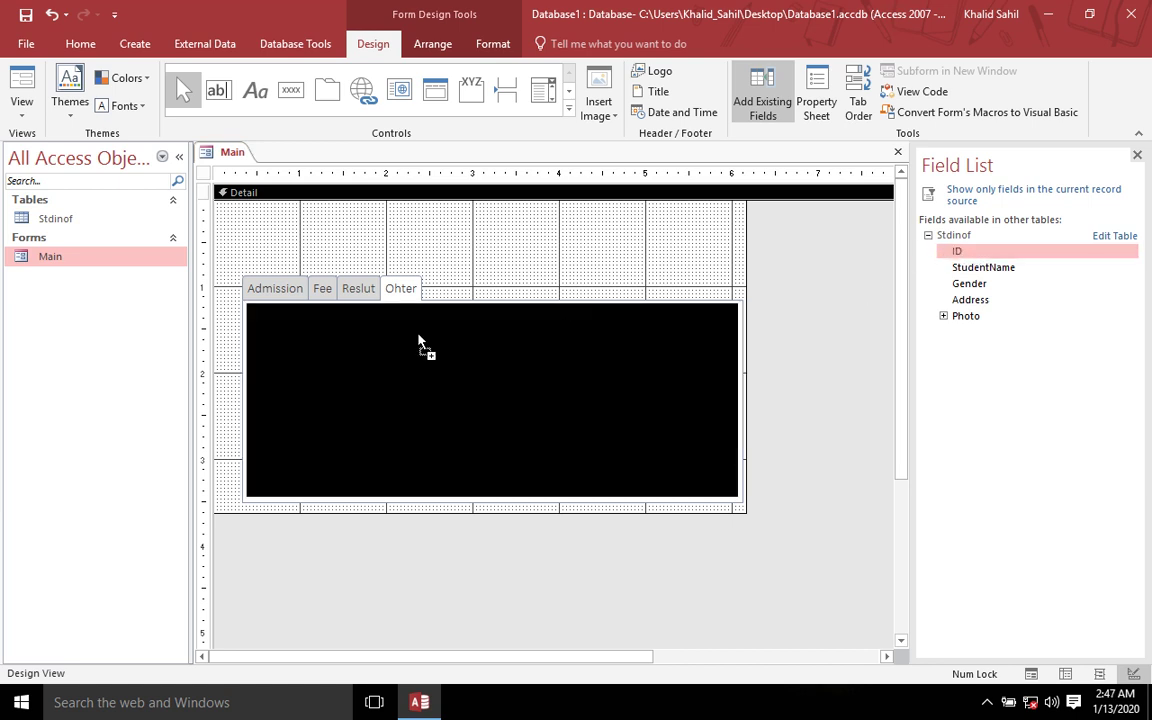
{"action": "left_click_drag", "start_coordinate": [441, 314], "coordinate": [975, 251]}
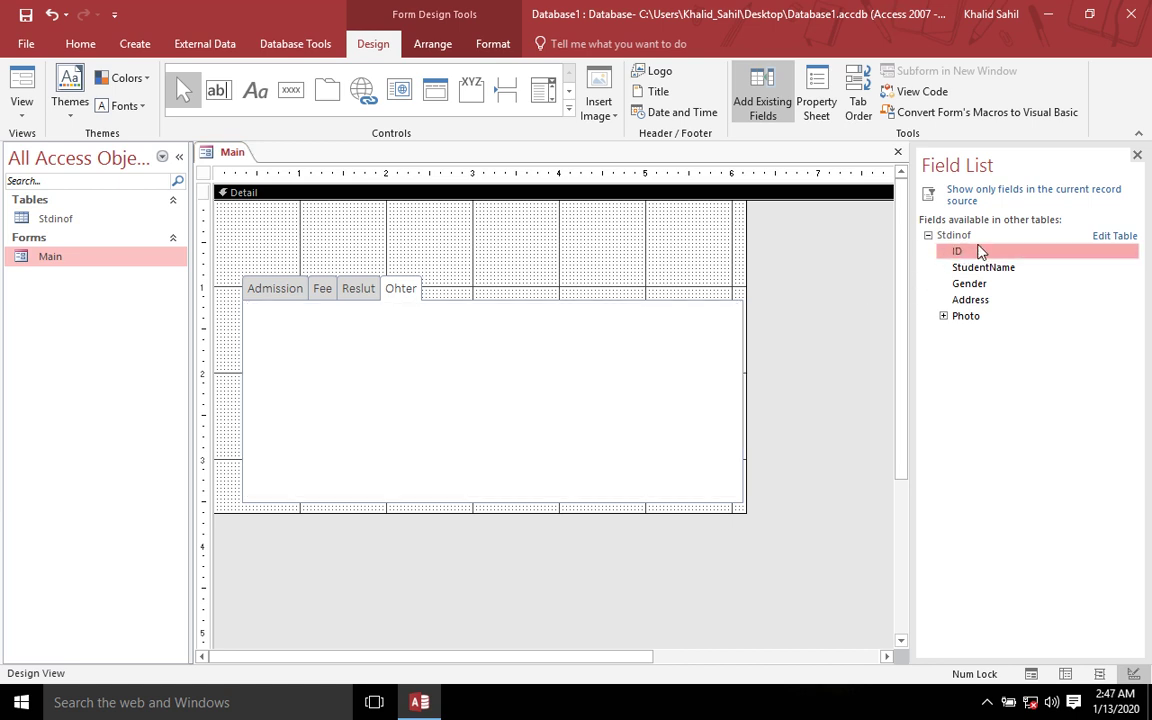
{"action": "left_click", "coordinate": [269, 289]}
{"action": "left_click", "coordinate": [268, 290]}
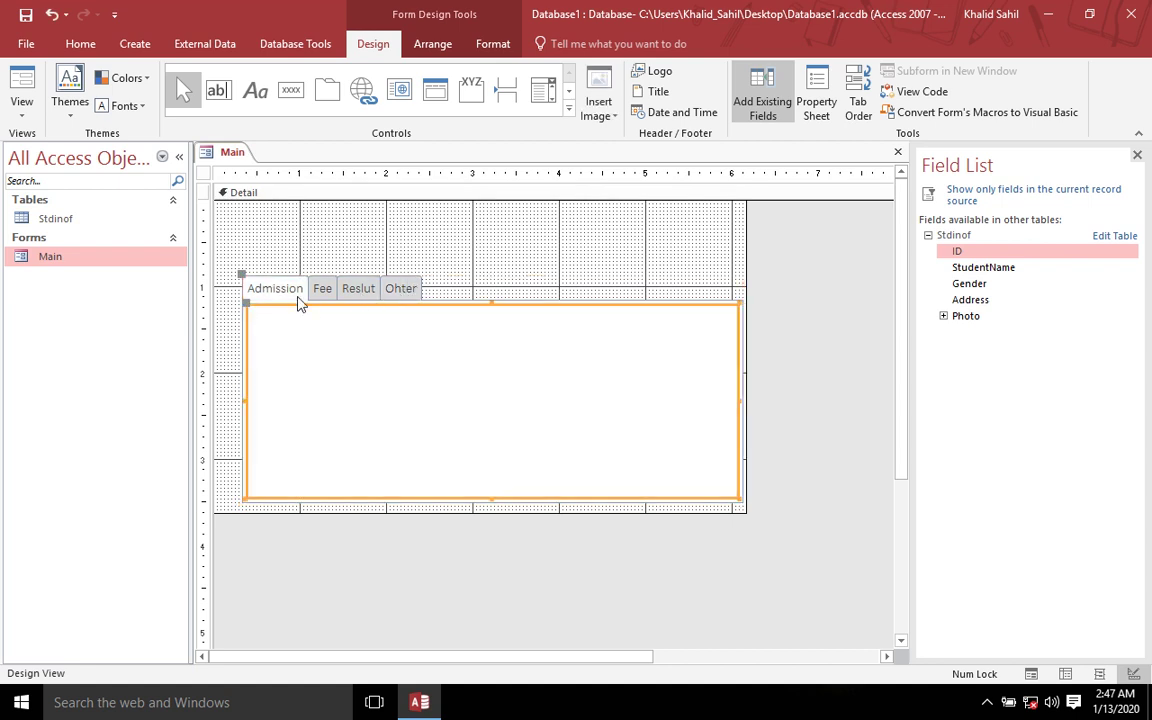
Place the ID, StudentName, Gender, Address and Photo fields on the Admission page.
{"action": "mouse_move", "coordinate": [957, 251]}
{"action": "left_mouse_down"}
{"action": "mouse_move", "coordinate": [351, 343]}
{"action": "mouse_move", "coordinate": [310, 328]}
{"action": "left_mouse_up"}
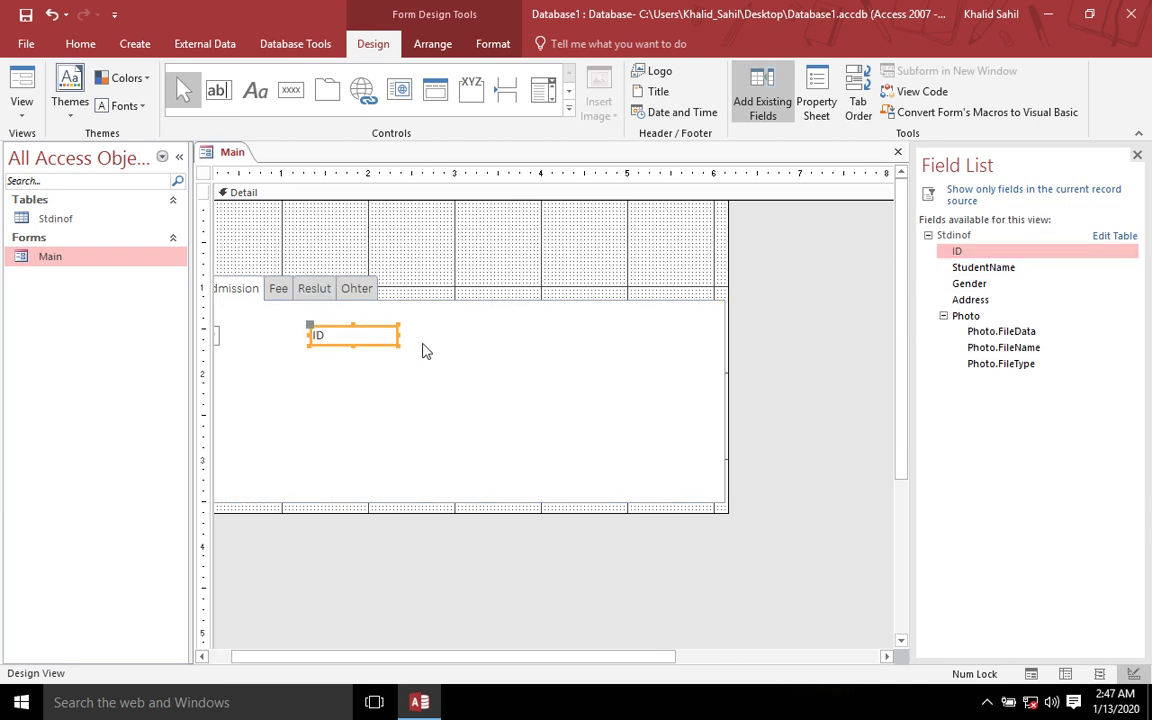
{"action": "key", "text": "Right"}
{"action": "key", "text": "Right"}
{"action": "key", "text": "Right"}
{"action": "key", "text": "Right"}
{"action": "key", "text": "Right"}
{"action": "key", "text": "Right"}
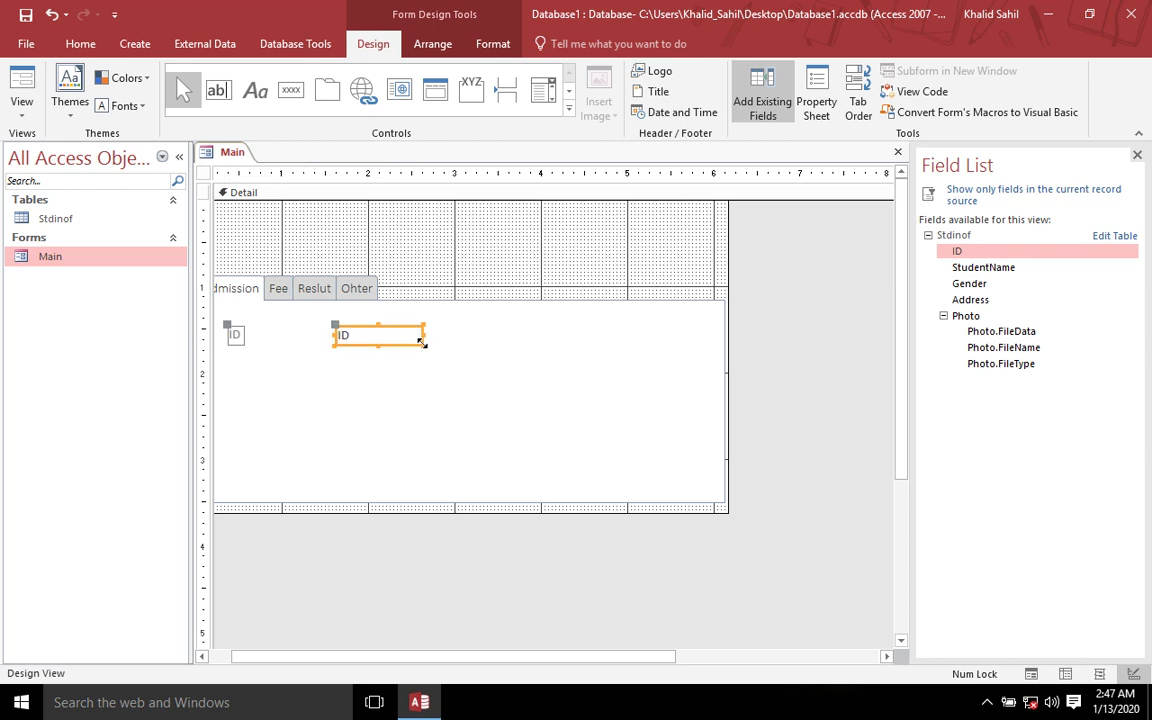
{"action": "key", "text": "Left"}
{"action": "key", "text": "Left"}
{"action": "key", "text": "Left"}
{"action": "key", "text": "Left"}
{"action": "key", "text": "Left"}
{"action": "key", "text": "Left"}
{"action": "key", "text": "Left"}
{"action": "key", "text": "Left"}
{"action": "key", "text": "Left"}
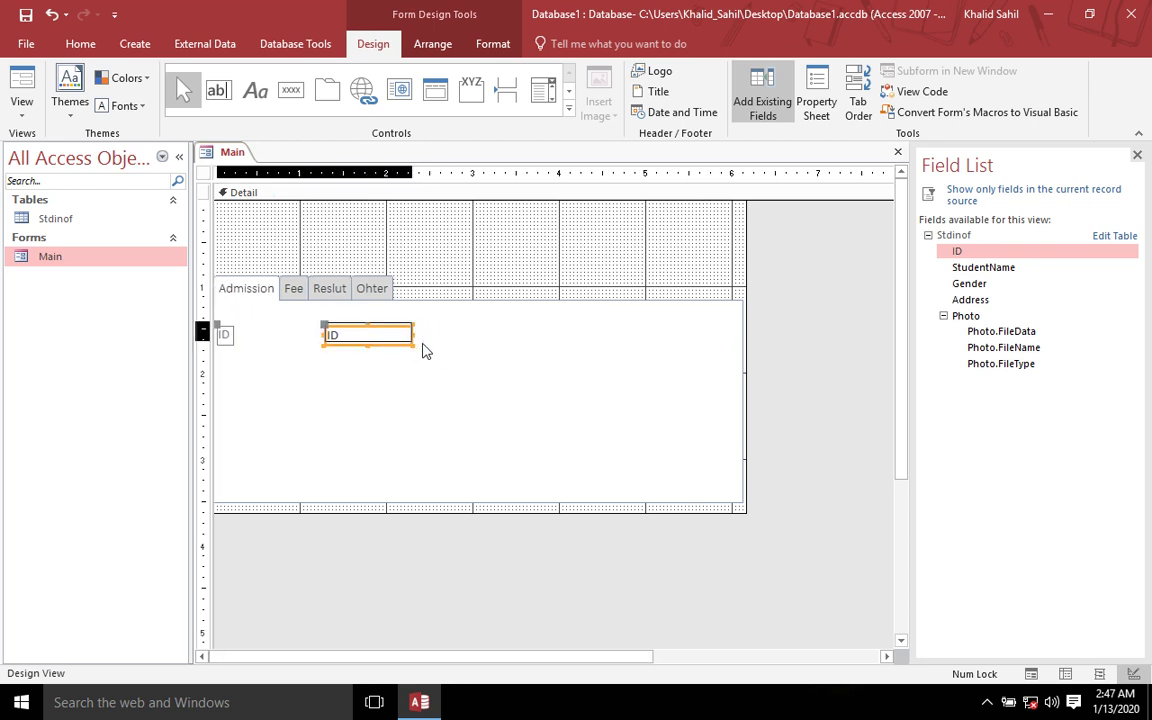
{"action": "key", "text": "Right"}
{"action": "key", "text": "Right"}
{"action": "key", "text": "Right"}
{"action": "key", "text": "Up"}
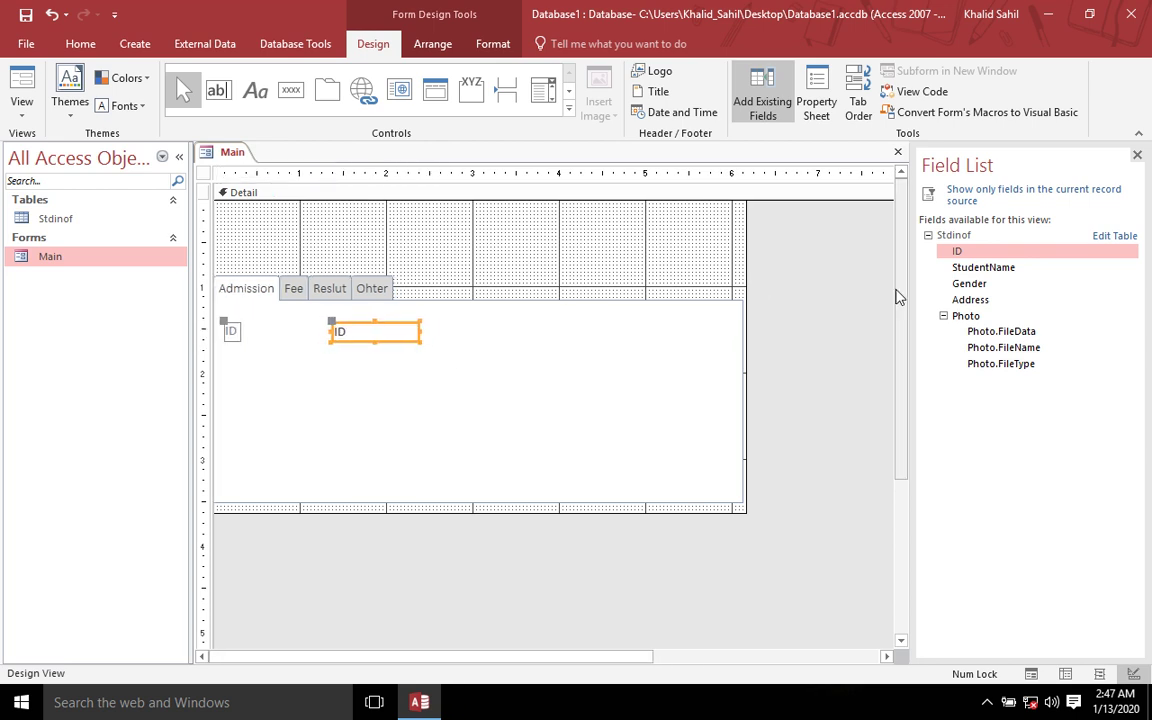
{"action": "mouse_move", "coordinate": [983, 267]}
{"action": "left_mouse_down"}
{"action": "mouse_move", "coordinate": [499, 358]}
{"action": "mouse_move", "coordinate": [336, 352]}
{"action": "left_mouse_up"}
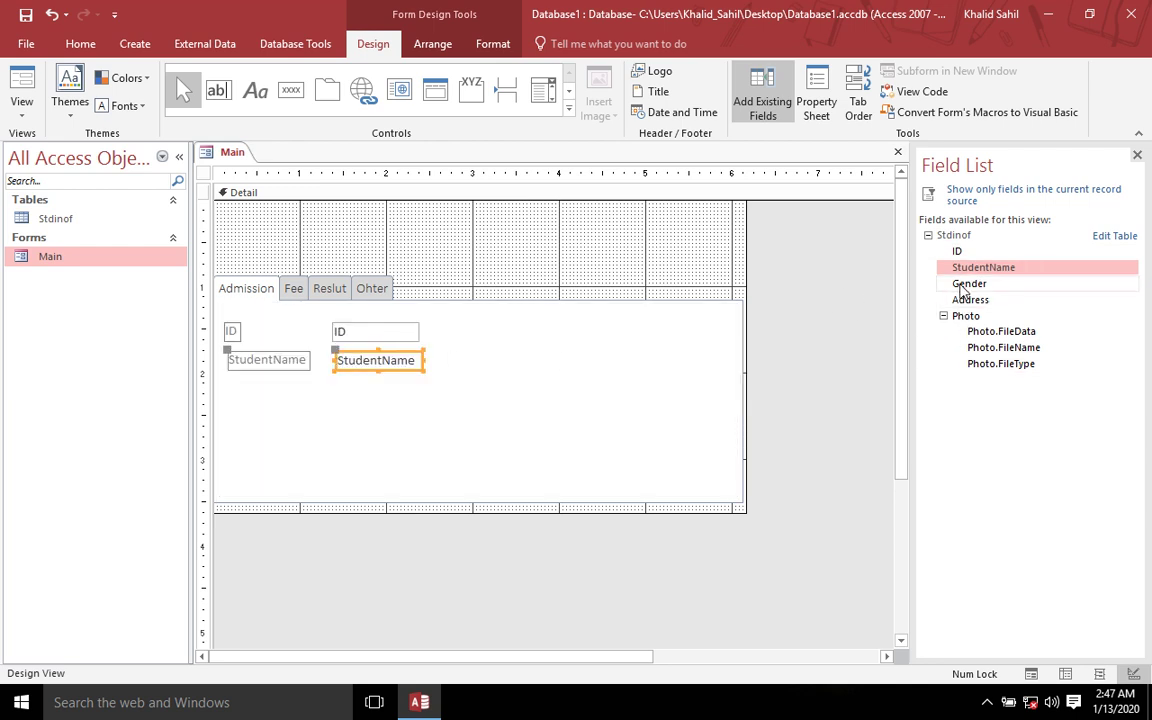
{"action": "left_click_drag", "start_coordinate": [963, 288], "coordinate": [487, 400]}
{"action": "left_click_drag", "start_coordinate": [358, 390], "coordinate": [358, 391]}
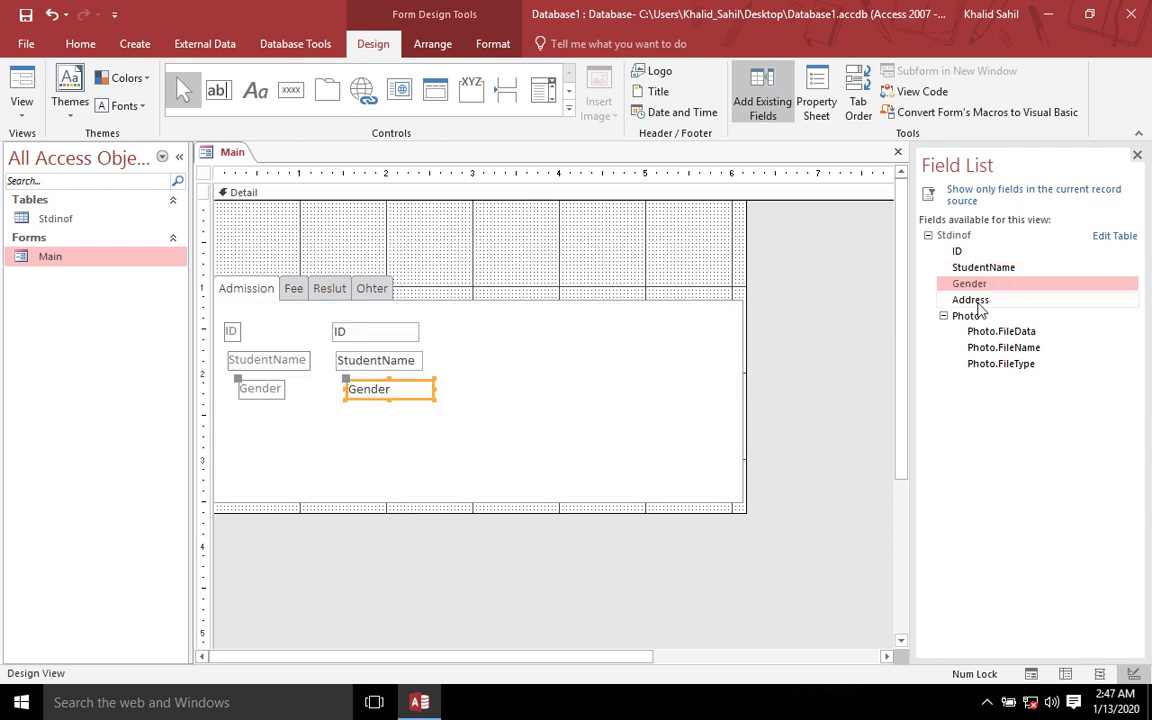
{"action": "left_click_drag", "start_coordinate": [970, 300], "coordinate": [358, 416]}
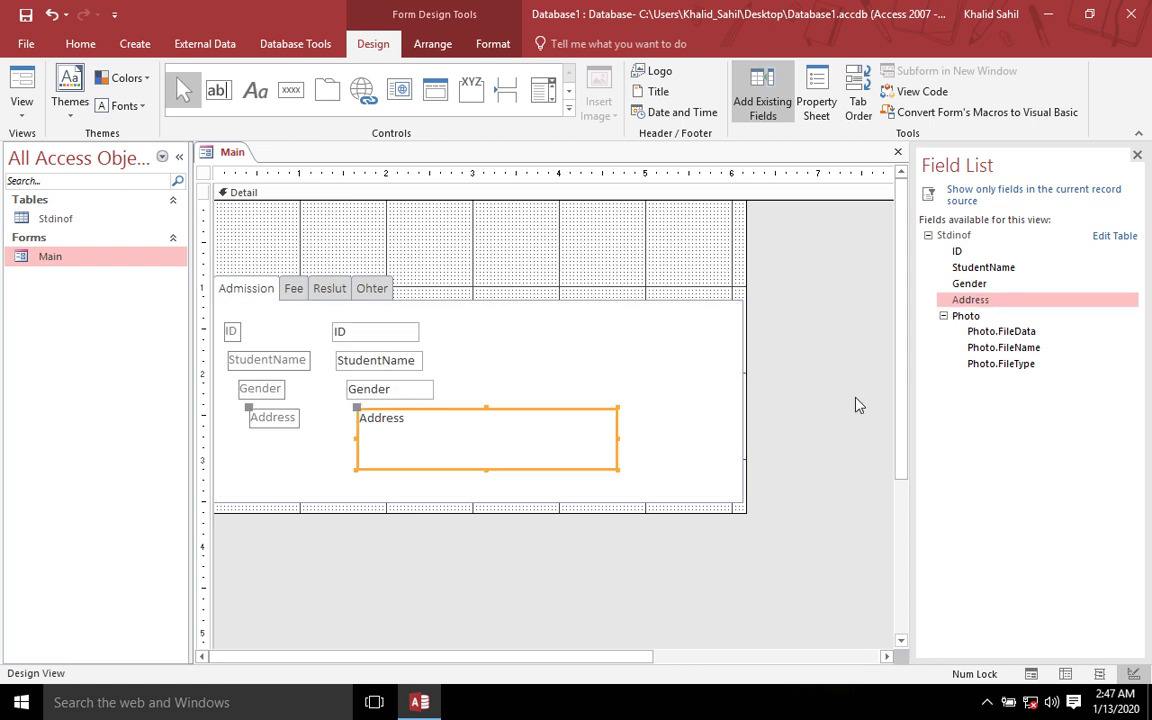
{"action": "left_click_drag", "start_coordinate": [968, 317], "coordinate": [632, 350]}
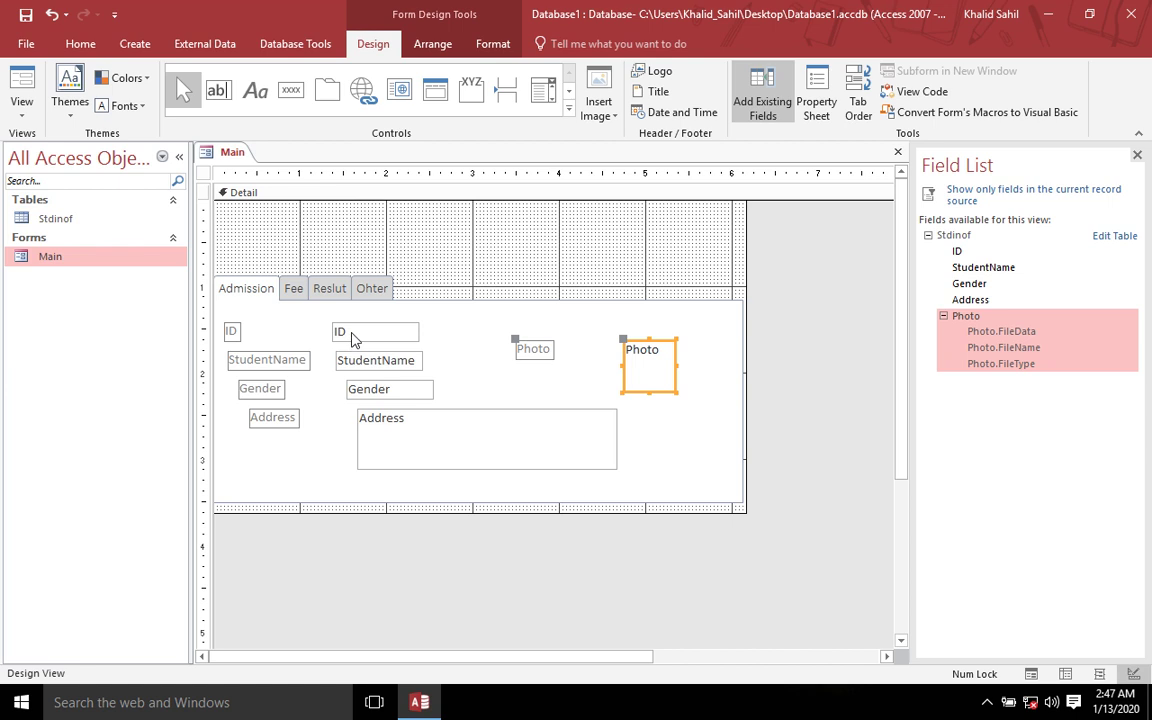
Left-align the ID, StudentName, Gender and Address labels.
{"action": "left_click", "coordinate": [231, 331]}
{"action": "left_click", "coordinate": [266, 359], "text": "shift"}
{"action": "left_click", "coordinate": [260, 388], "text": "shift"}
{"action": "left_click", "coordinate": [272, 417], "text": "shift"}
{"action": "left_click", "coordinate": [435, 45]}
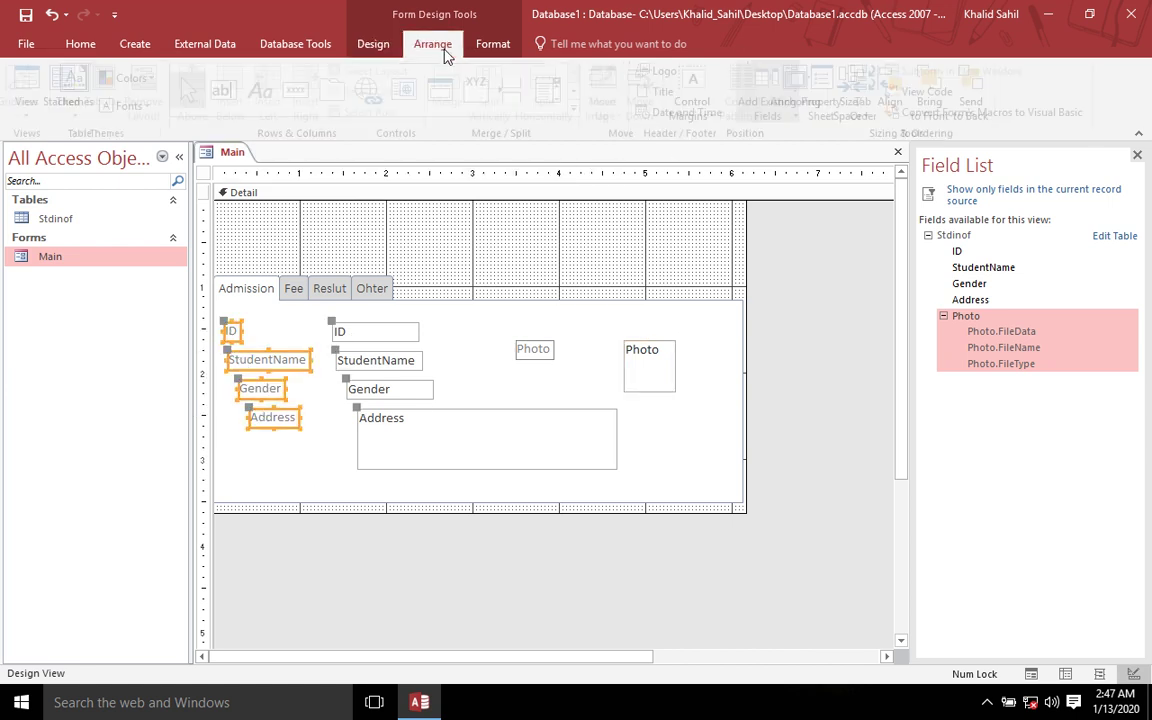
{"action": "left_click", "coordinate": [893, 110]}
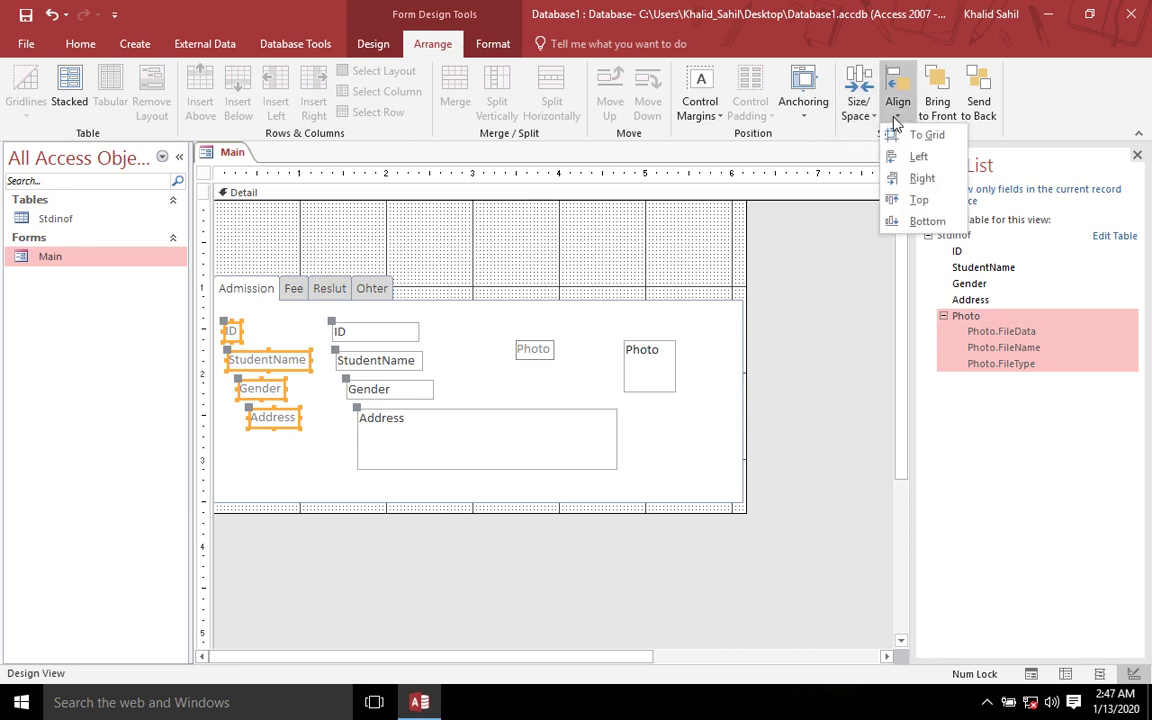
{"action": "left_click", "coordinate": [912, 154]}
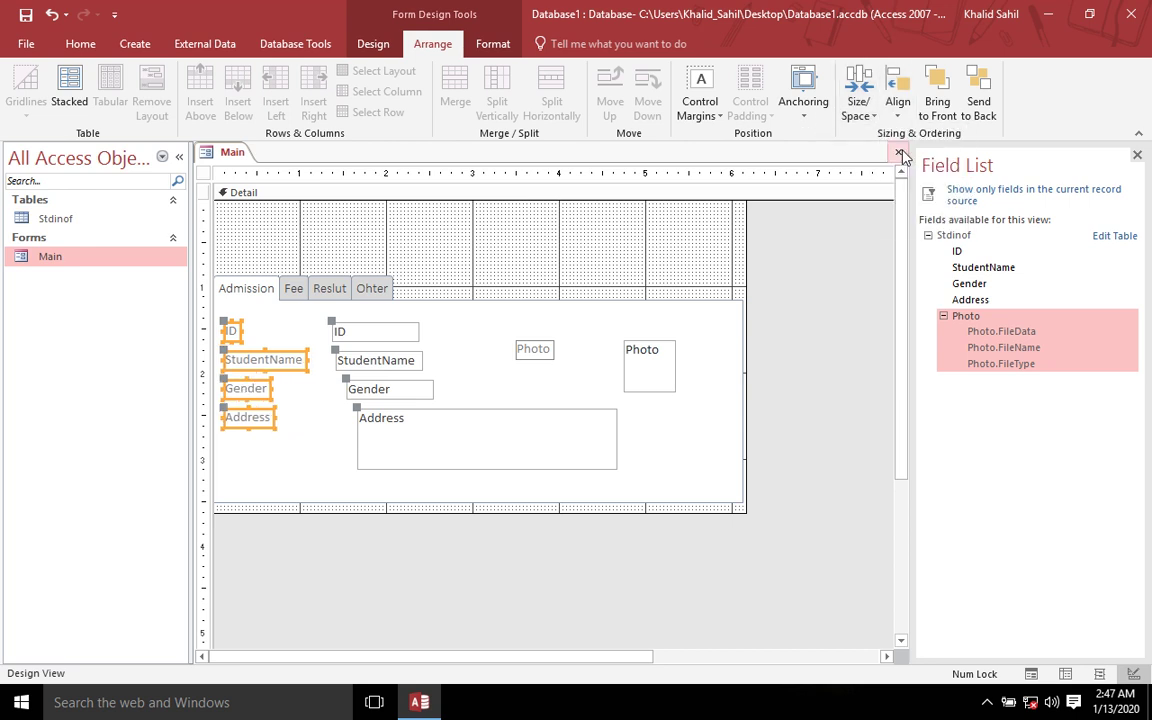
Left-align the four matching text boxes.
{"action": "left_click", "coordinate": [360, 331]}
{"action": "left_click", "coordinate": [380, 360], "text": "shift"}
{"action": "left_click", "coordinate": [380, 389], "text": "shift"}
{"action": "left_click", "coordinate": [403, 432], "text": "shift"}
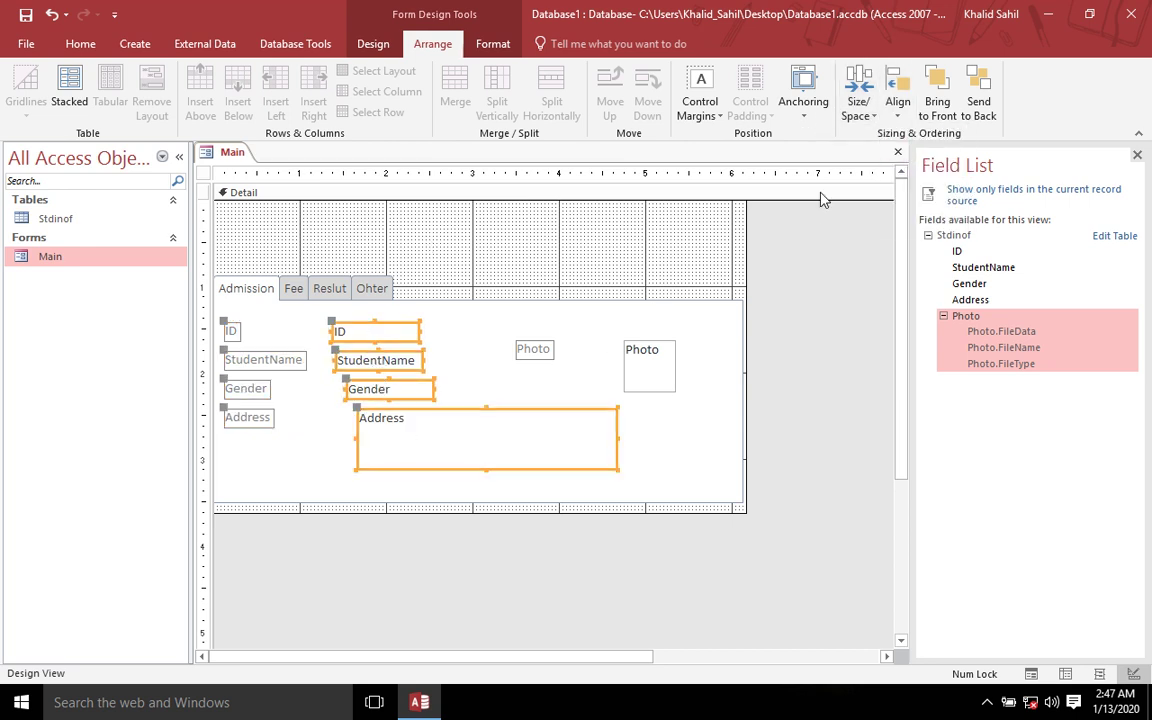
{"action": "left_click", "coordinate": [897, 108]}
{"action": "left_click", "coordinate": [912, 157]}
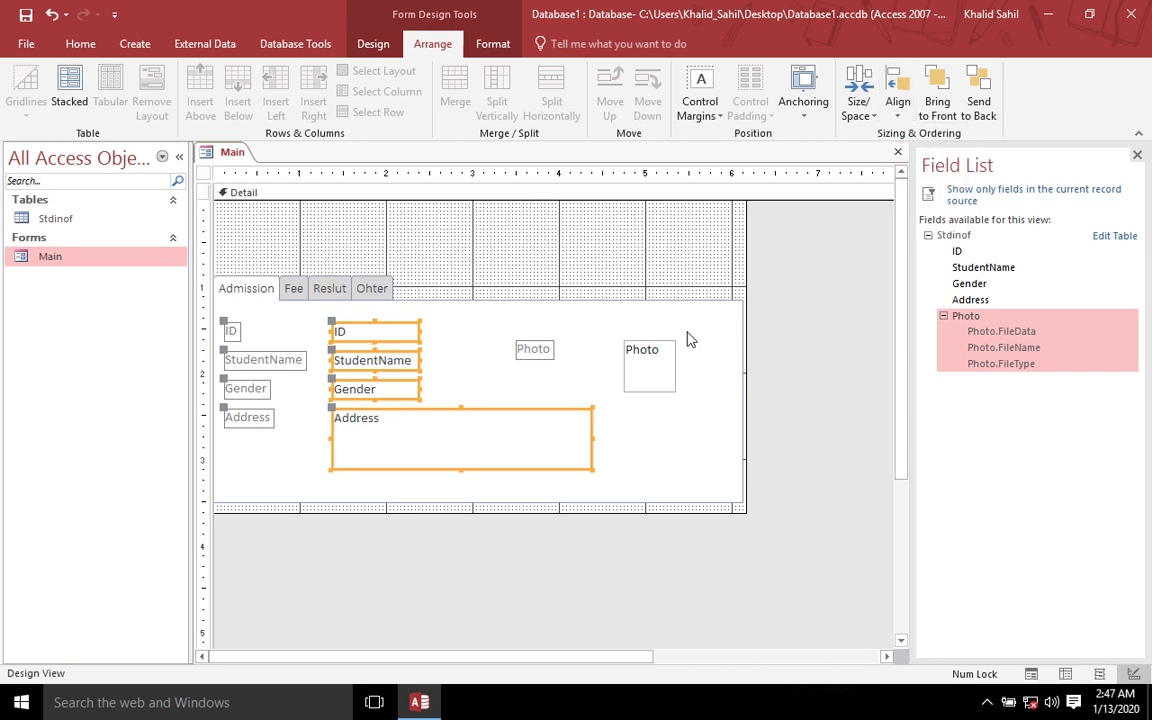
{"action": "left_click", "coordinate": [463, 560]}
Delete the Photo label, move the photo box left beside the fields, and close the form.
{"action": "left_click", "coordinate": [540, 358]}
{"action": "key", "text": "Delete"}
{"action": "mouse_move", "coordinate": [643, 365]}
{"action": "left_mouse_down"}
{"action": "mouse_move", "coordinate": [482, 345]}
{"action": "mouse_move", "coordinate": [561, 404]}
{"action": "left_mouse_up"}
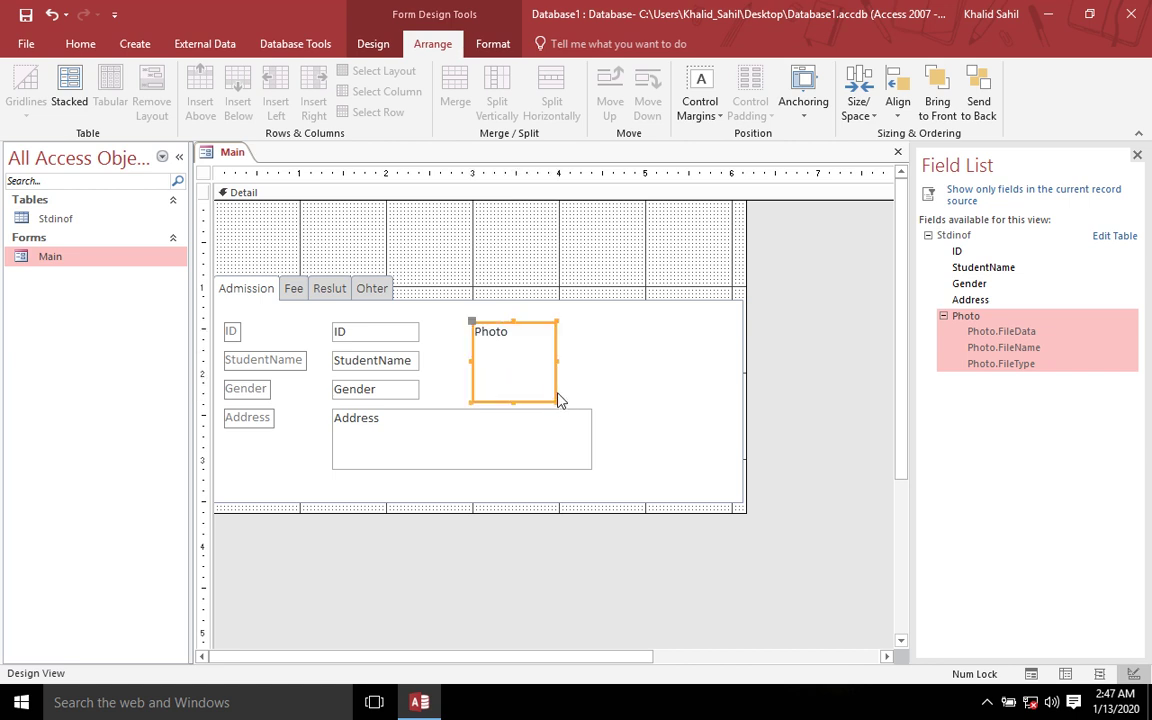
{"action": "left_click", "coordinate": [527, 264]}
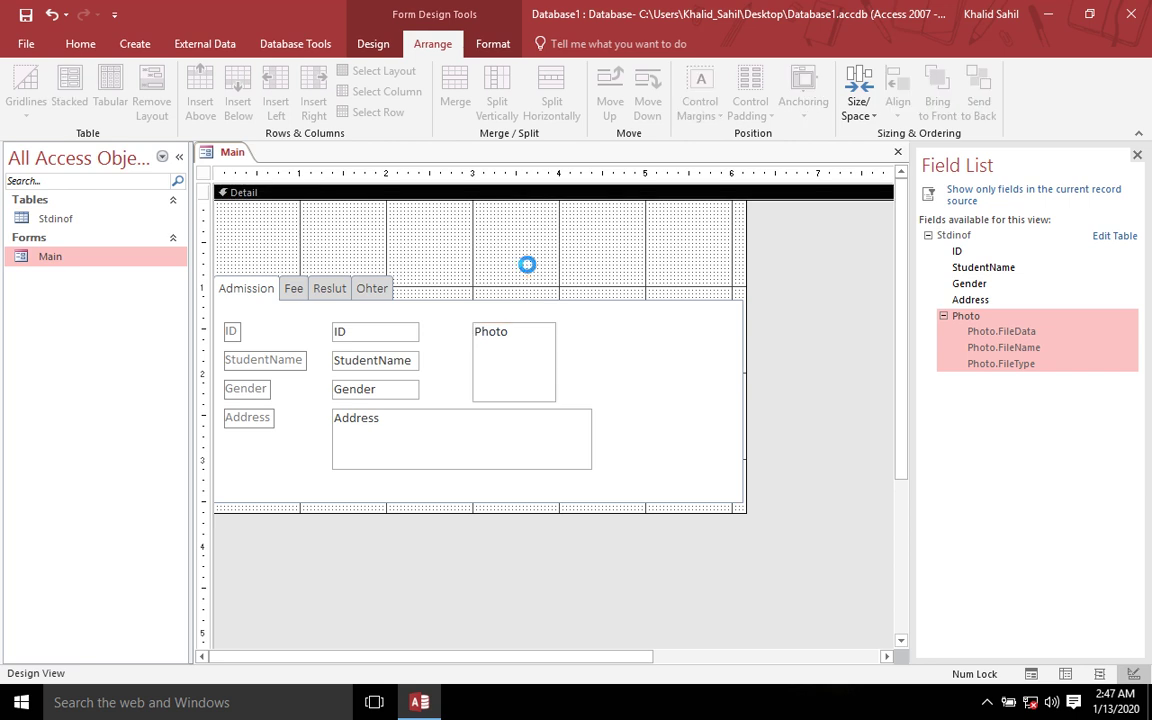
{"action": "key", "text": "ctrl+w"}
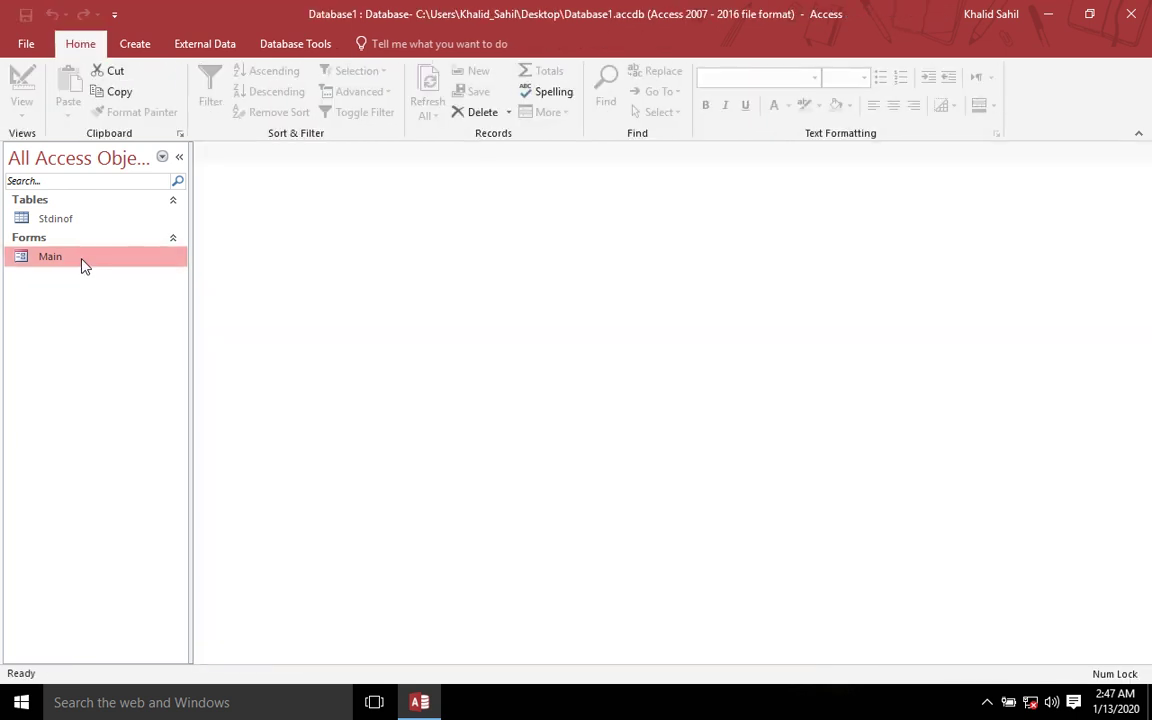
Preview Main through its Fee, Reslut and Admission pages, then return to Design View.
{"action": "double_click", "coordinate": [76, 256]}
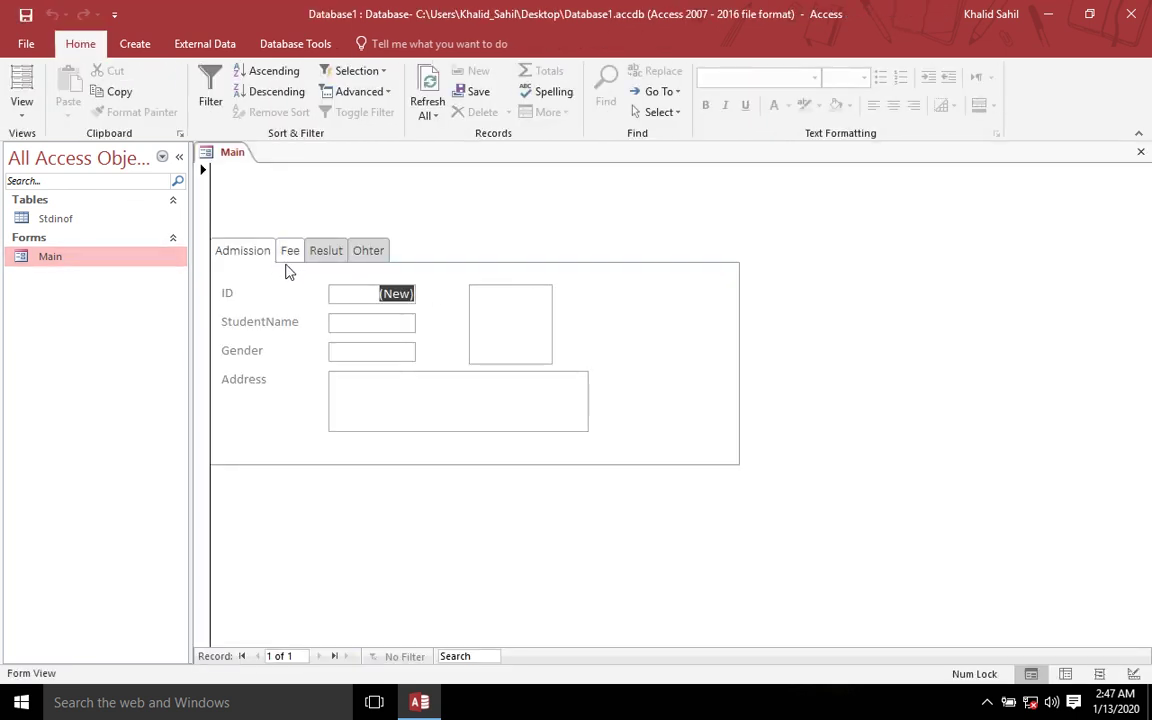
{"action": "left_click", "coordinate": [290, 254]}
{"action": "left_click", "coordinate": [318, 252]}
{"action": "left_click", "coordinate": [247, 251]}
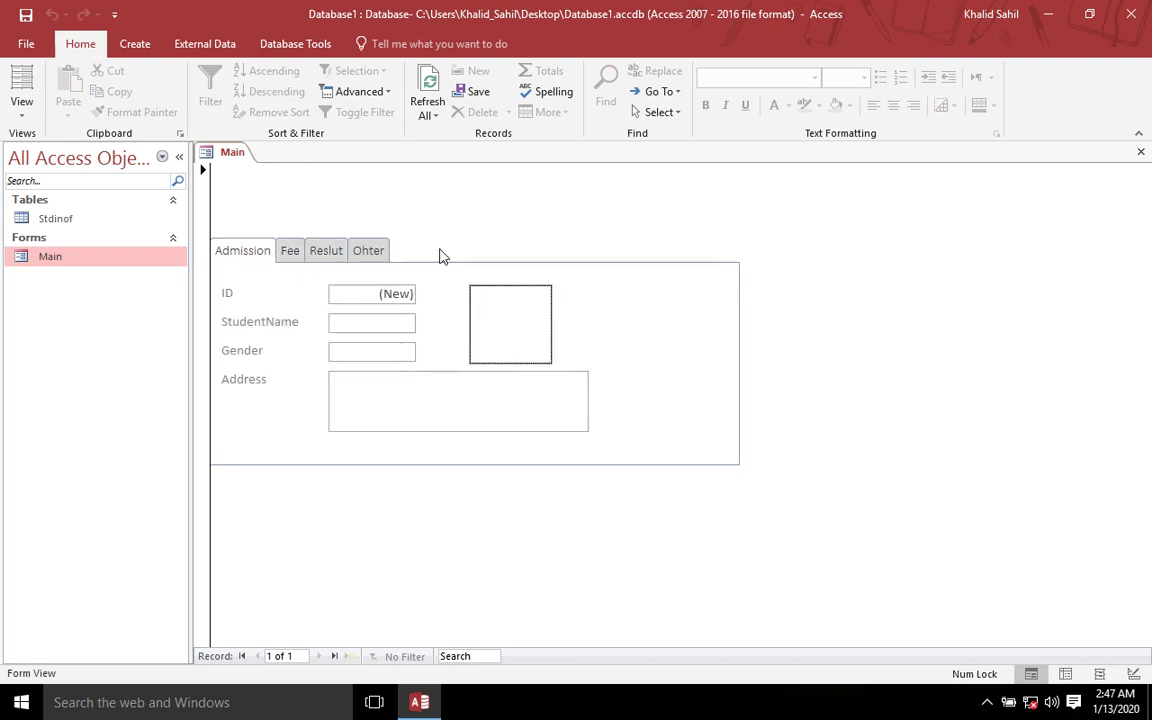
{"action": "right_click", "coordinate": [484, 187]}
{"action": "left_click", "coordinate": [527, 239]}
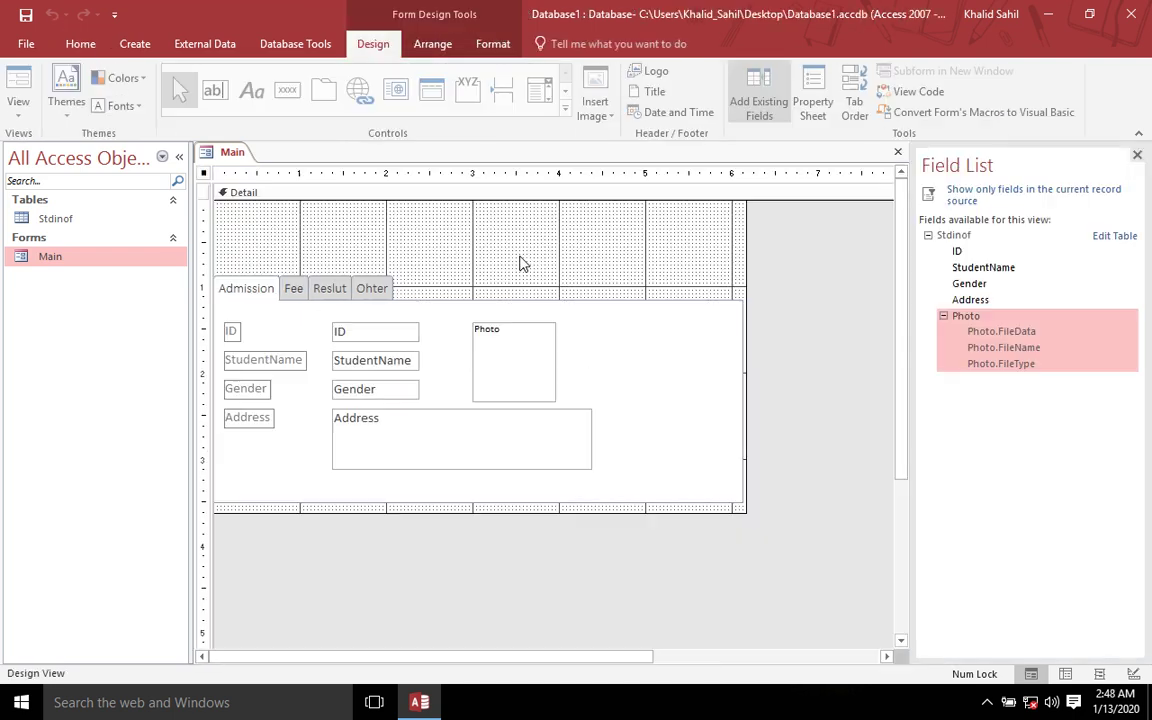
Shift the tab control slightly right and select the photo box on the Admission page.
{"action": "left_click_drag", "start_coordinate": [488, 278], "coordinate": [490, 316]}
{"action": "key", "text": "ctrl+z"}
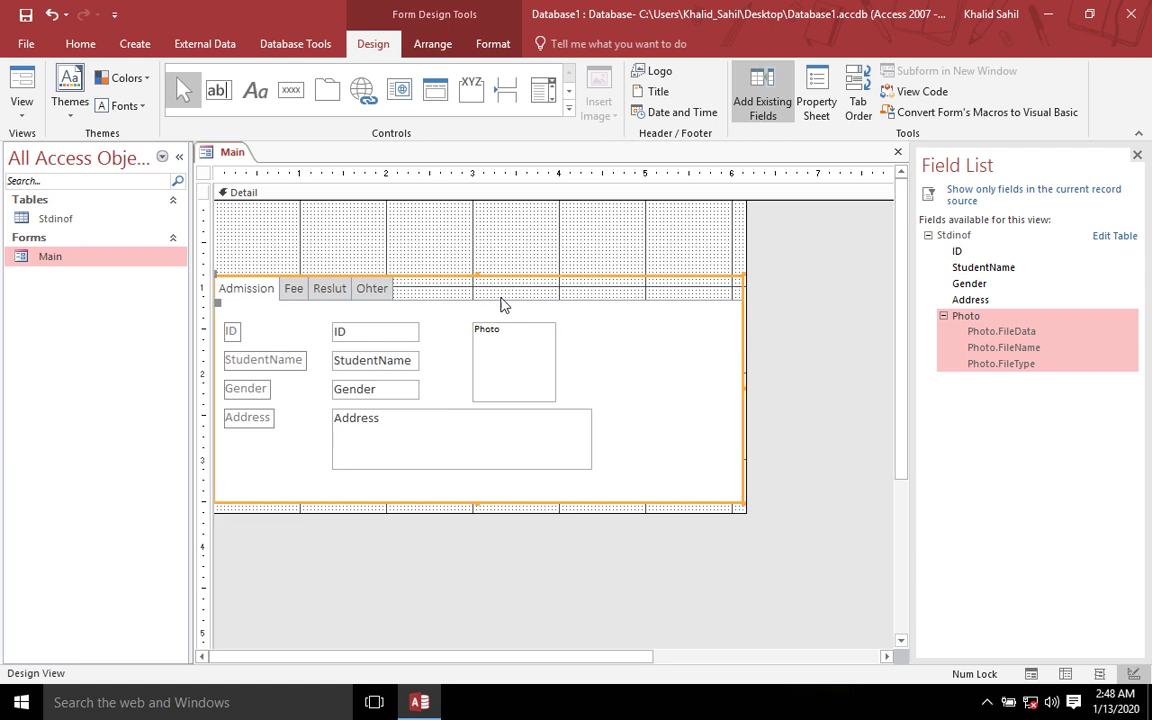
{"action": "key", "text": "ctrl+z"}
{"action": "left_click", "coordinate": [497, 244]}
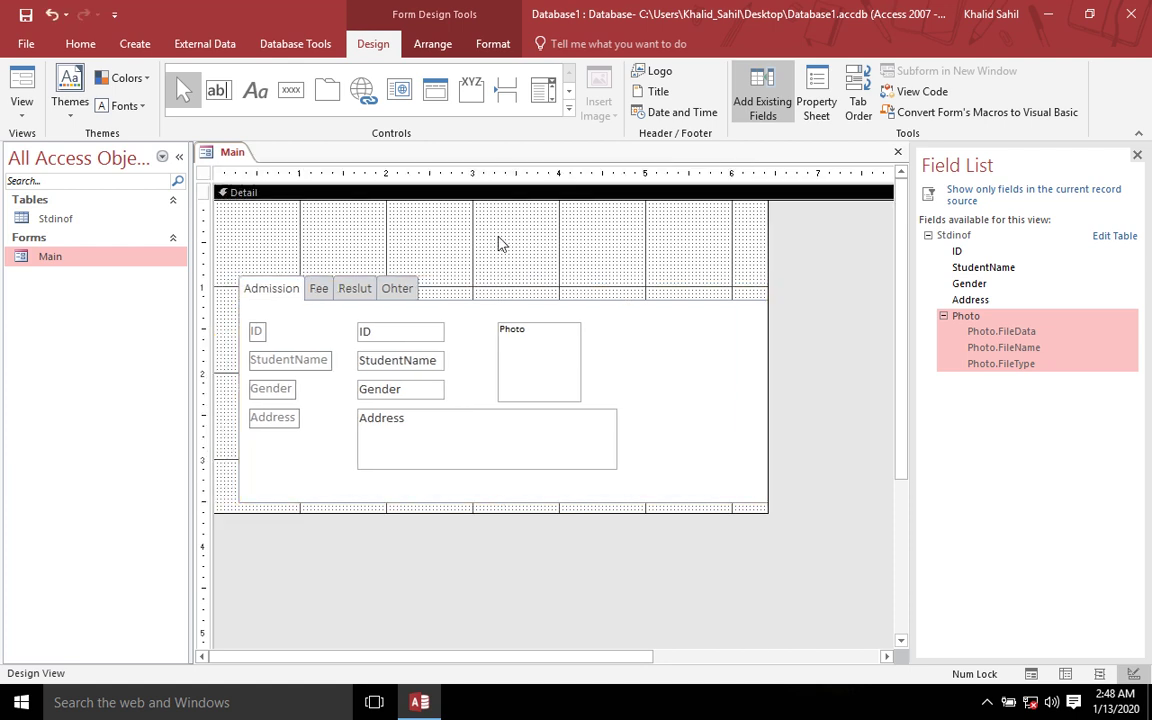
{"action": "left_click", "coordinate": [318, 288]}
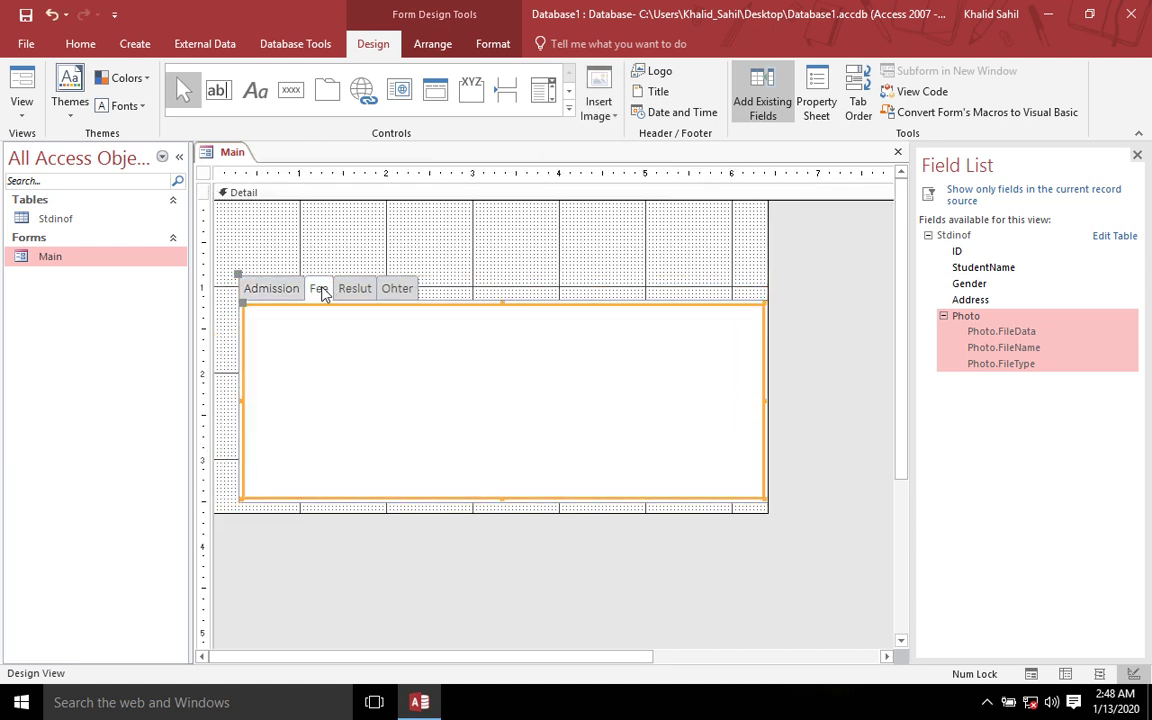
{"action": "left_click", "coordinate": [267, 290]}
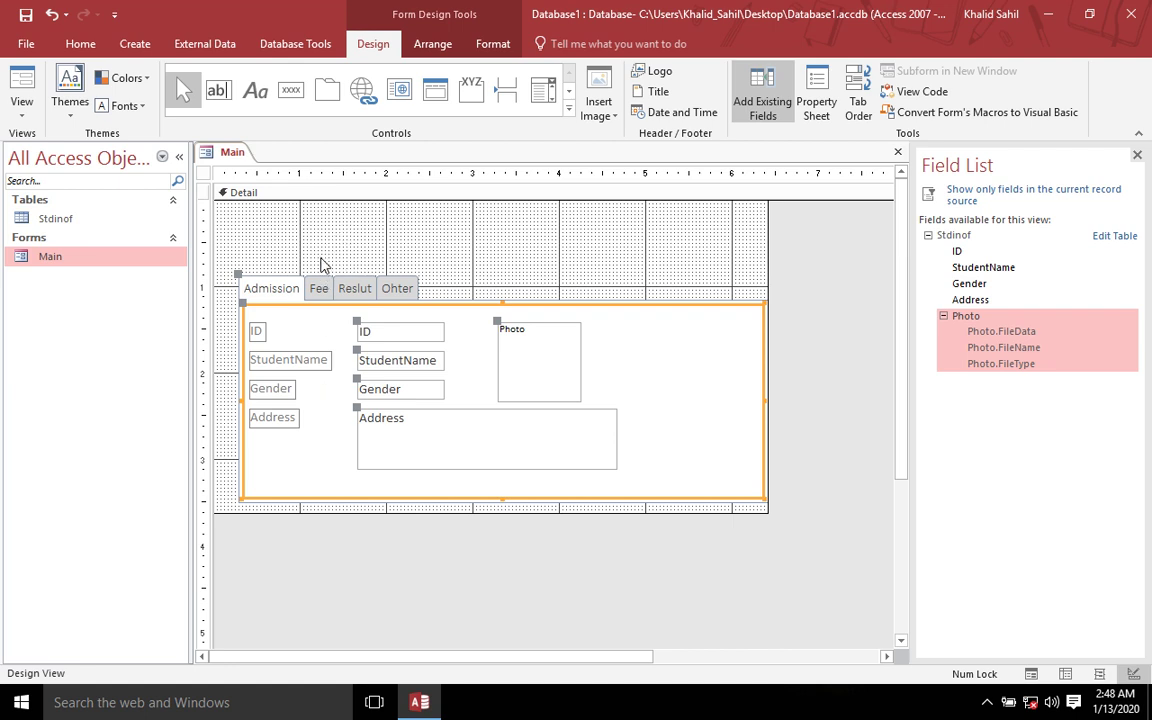
{"action": "left_click", "coordinate": [292, 240]}
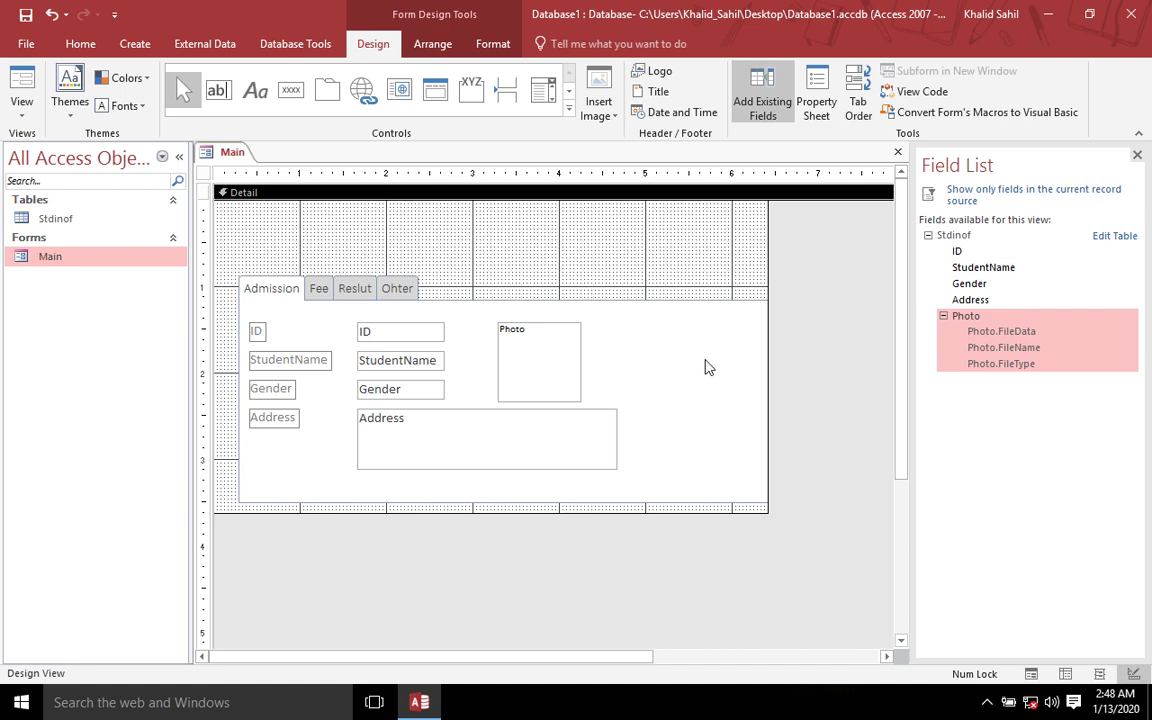
{"action": "left_click", "coordinate": [536, 386]}
Delete the Photo and Address boxes from the Admission page.
{"action": "key", "text": "Delete"}
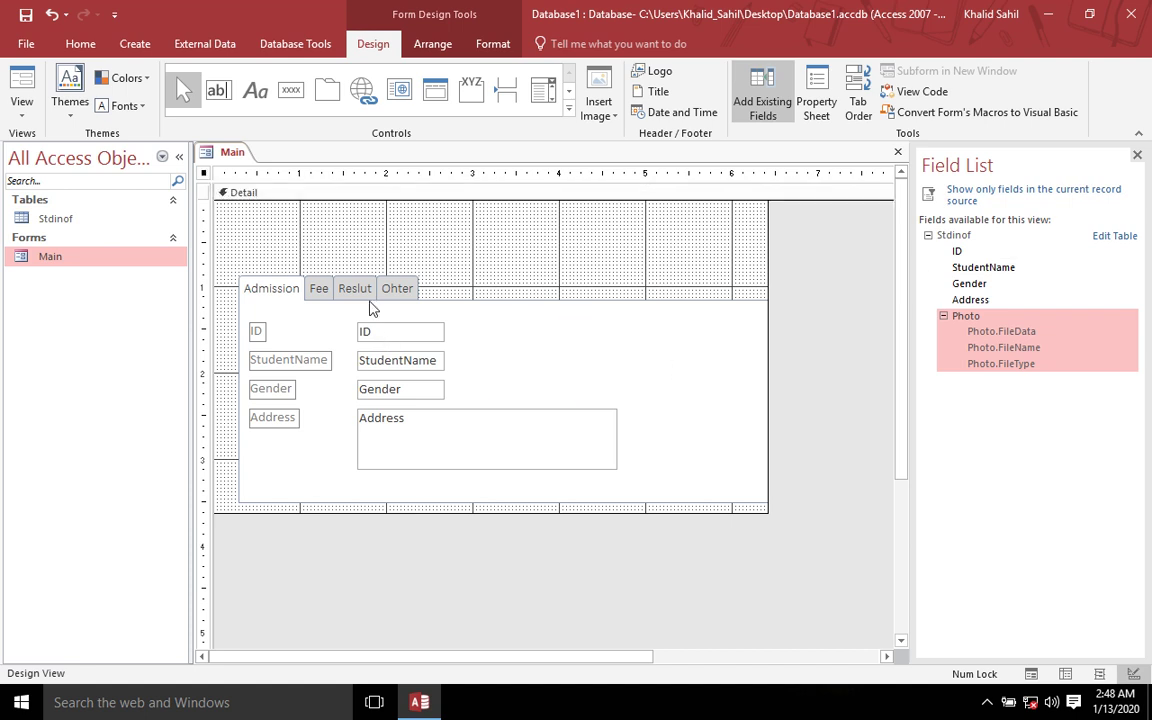
{"action": "left_click", "coordinate": [366, 449]}
{"action": "key", "text": "Delete"}
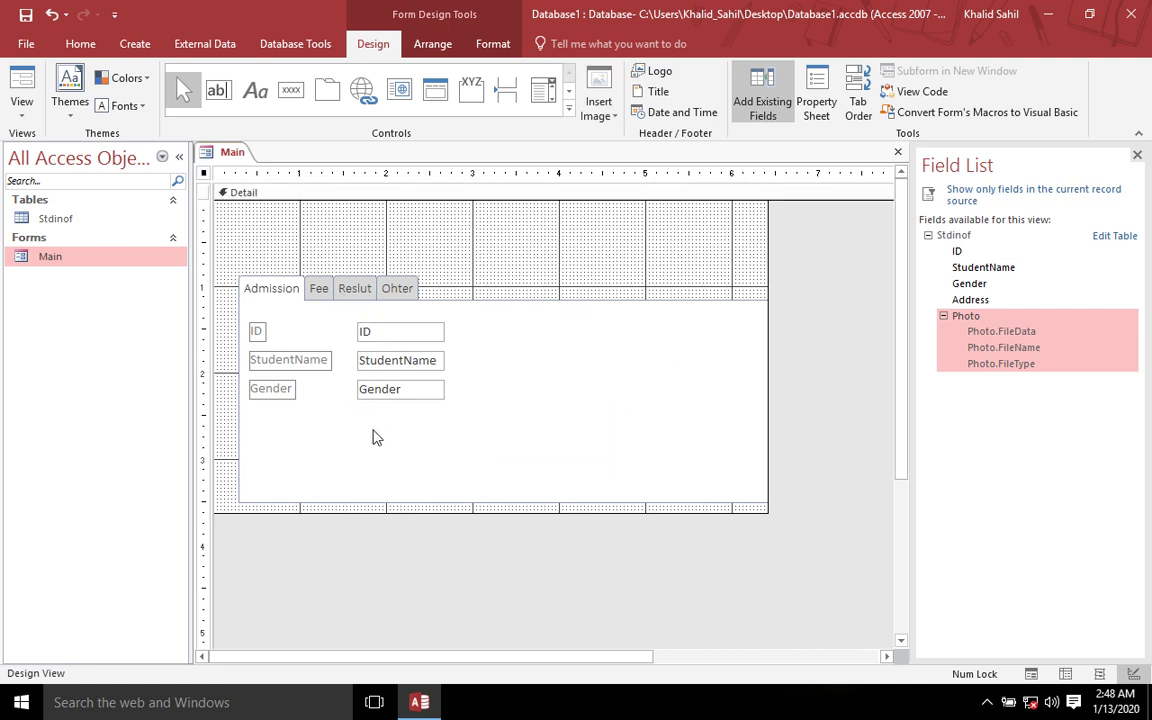
Place the Address field and the Photo field below it on the Fee page, then switch to Form view.
{"action": "left_click", "coordinate": [320, 290]}
{"action": "left_click", "coordinate": [320, 296]}
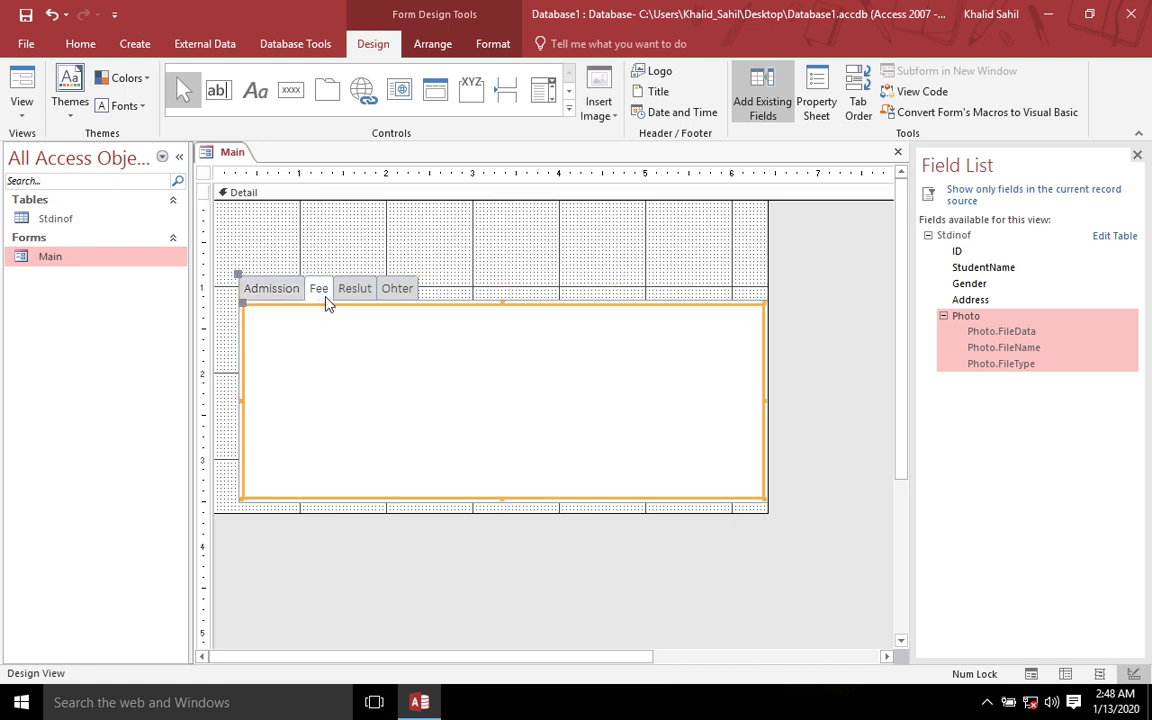
{"action": "left_click_drag", "start_coordinate": [970, 299], "coordinate": [395, 340]}
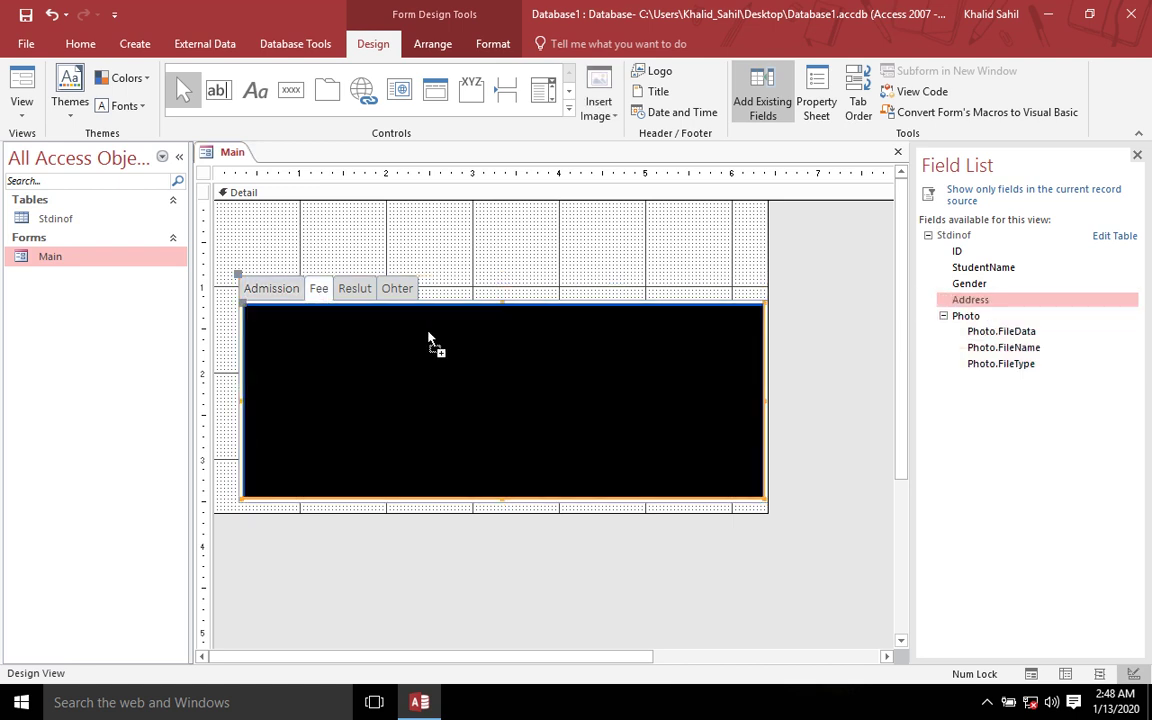
{"action": "left_click_drag", "start_coordinate": [965, 318], "coordinate": [452, 410]}
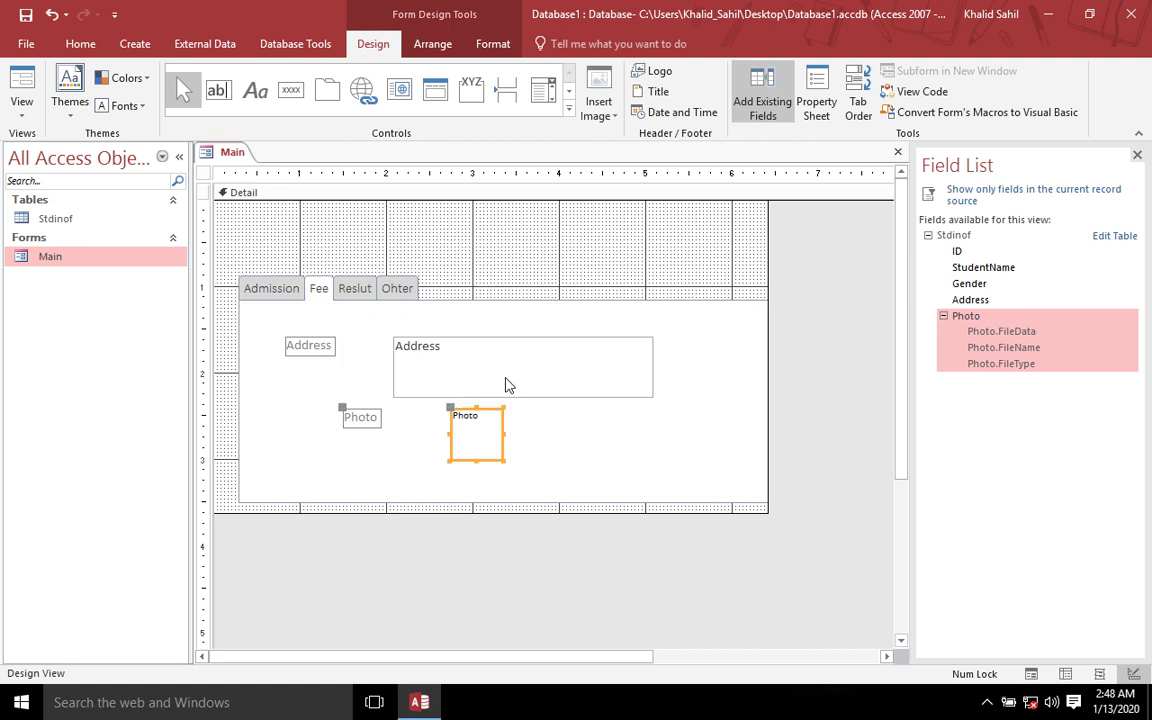
{"action": "key", "text": "F5"}
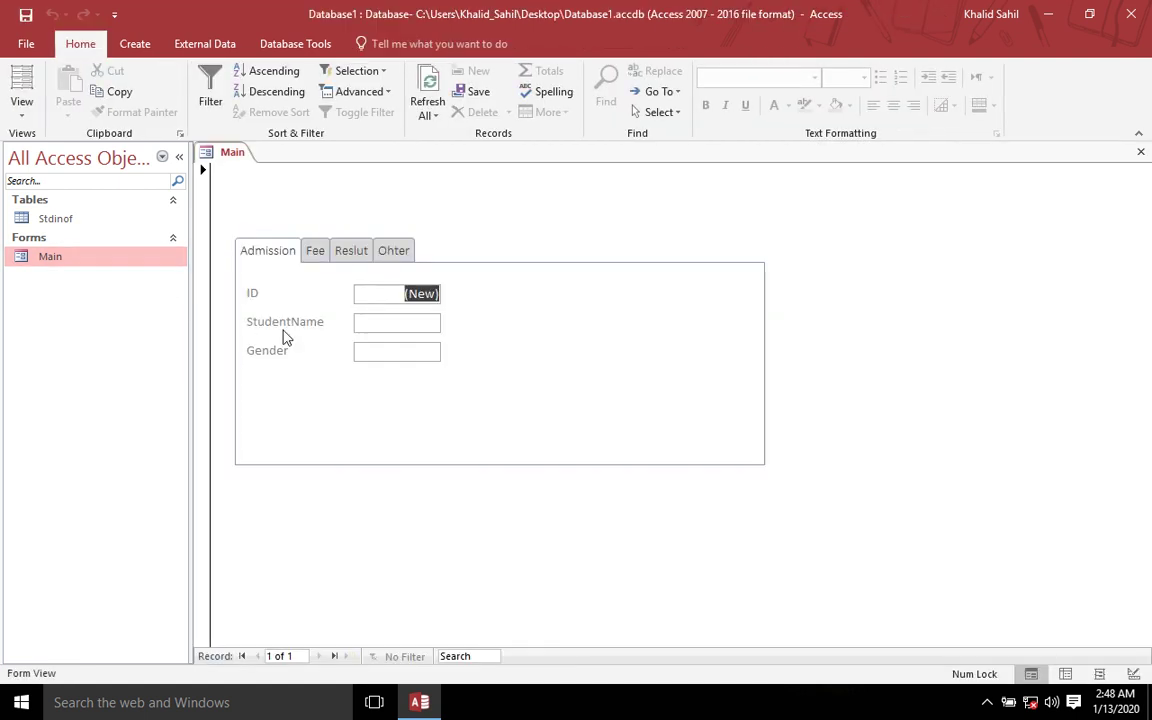
Enter the first student record with a student name and move to a new record.
{"action": "key", "text": "Tab"}
{"action": "type", "text": "Ahmad"}
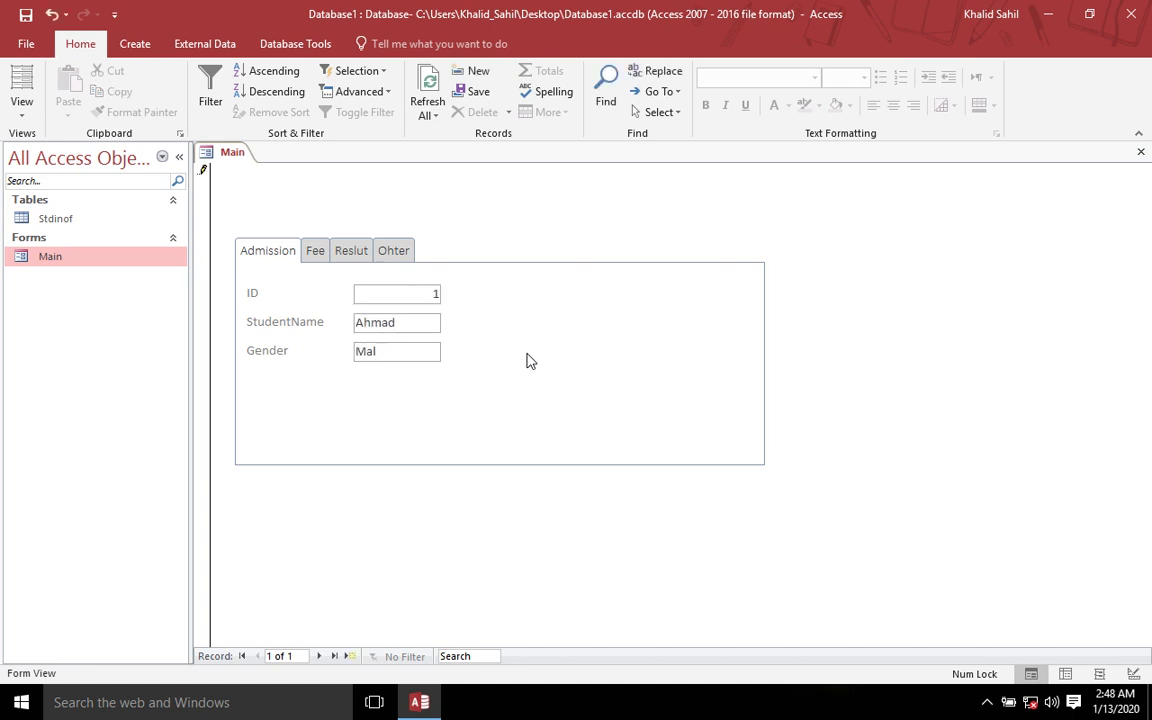
{"action": "type", "text": "e"}
{"action": "key", "text": "Tab"}
On the new record's Fee page, enter the address Kabul.
{"action": "left_click", "coordinate": [315, 251]}
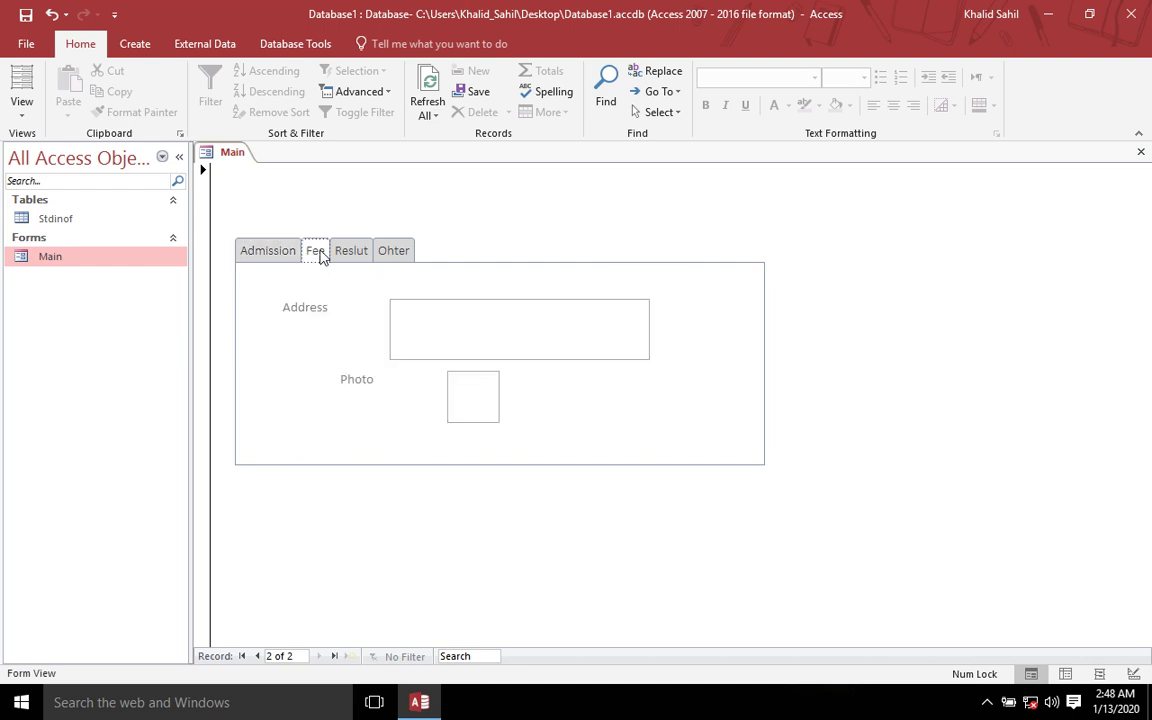
{"action": "left_click", "coordinate": [443, 321]}
{"action": "type", "text": "Kabul"}
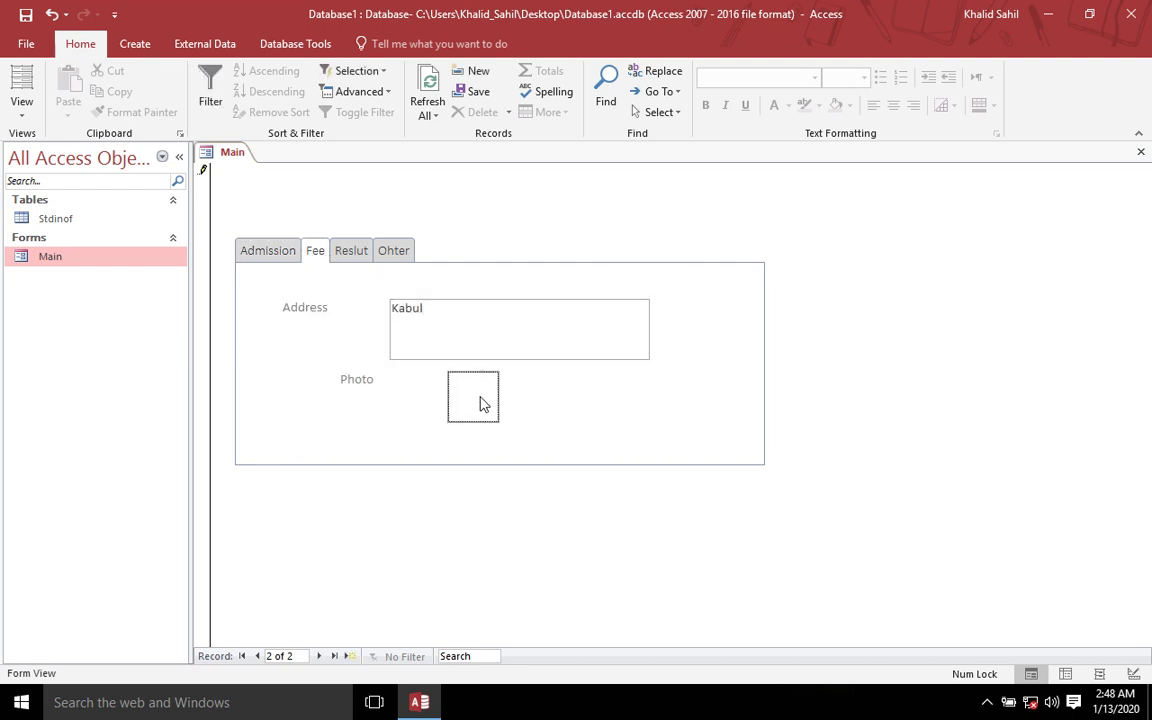
Attach the e567 image from the 2. All Pictures folder to the Photo field, then close the form.
{"action": "double_click", "coordinate": [478, 403]}
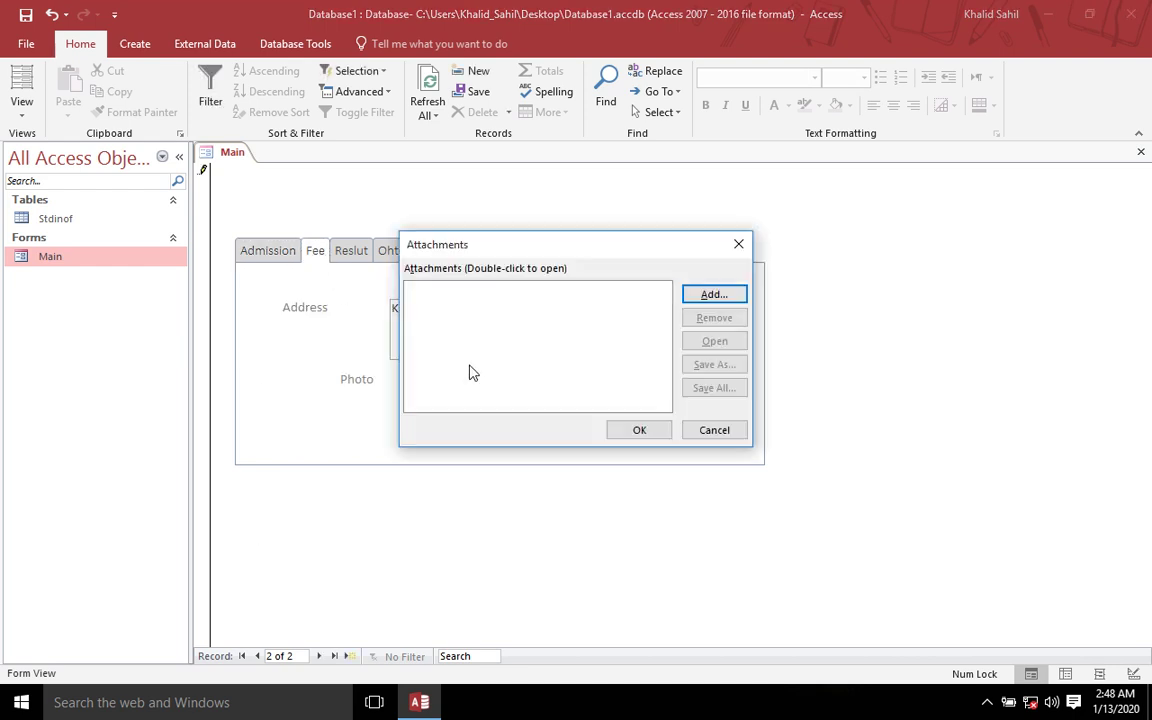
{"action": "left_click", "coordinate": [714, 295]}
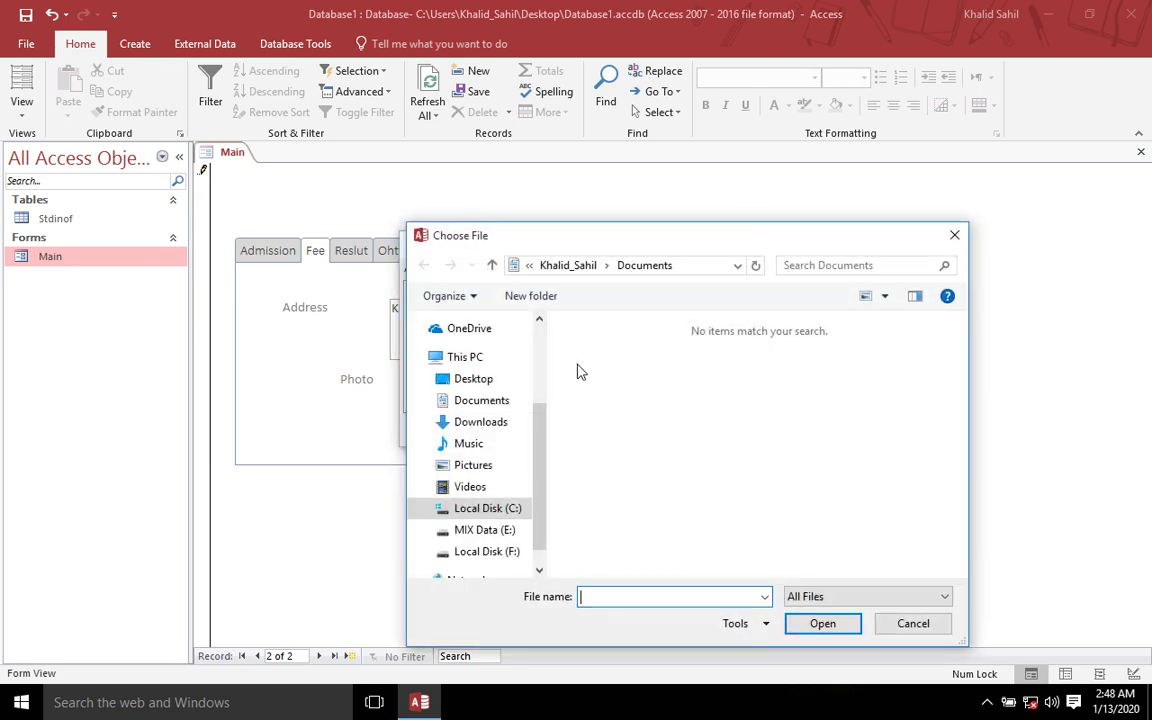
{"action": "left_click", "coordinate": [517, 535]}
{"action": "double_click", "coordinate": [722, 392]}
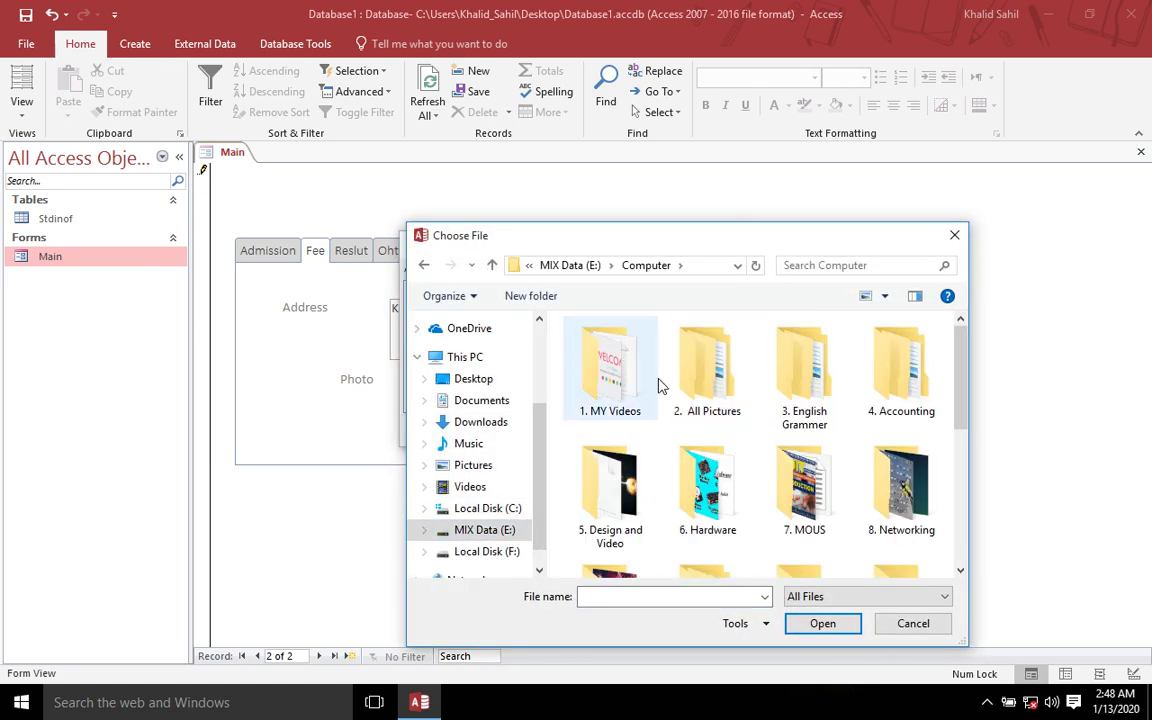
{"action": "double_click", "coordinate": [668, 390]}
{"action": "double_click", "coordinate": [607, 378]}
{"action": "scroll", "coordinate": [805, 440], "scroll_direction": "down", "scroll_amount": 2}
{"action": "double_click", "coordinate": [897, 425]}
{"action": "left_click", "coordinate": [639, 430]}
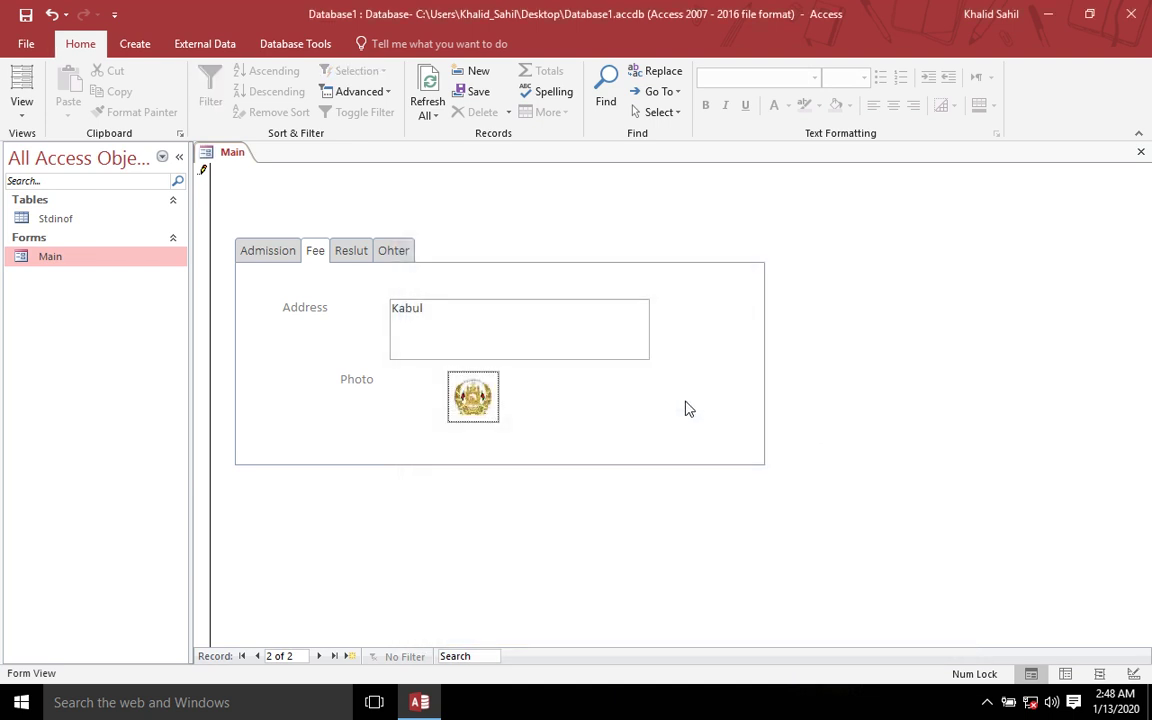
{"action": "left_click", "coordinate": [1141, 151]}
Check record 2's Kabul address in the Stdinof table, then close the Field List and table.
{"action": "double_click", "coordinate": [98, 217]}
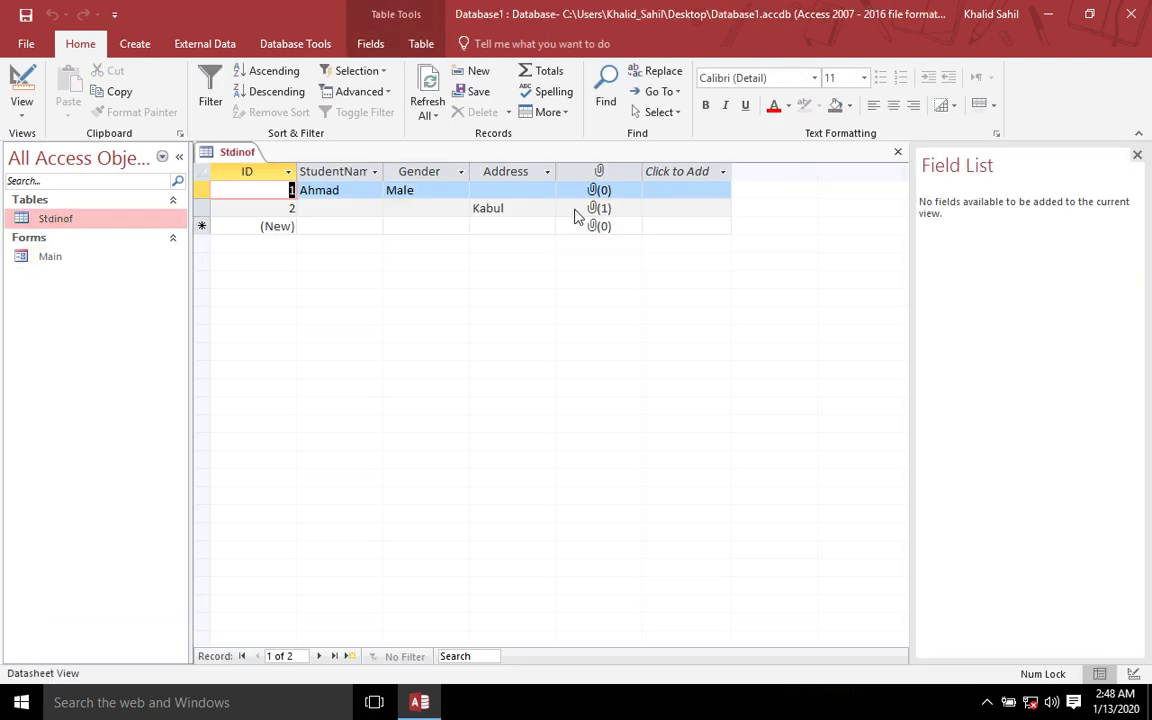
{"action": "left_click_drag", "start_coordinate": [326, 190], "coordinate": [452, 185]}
{"action": "left_click", "coordinate": [505, 208]}
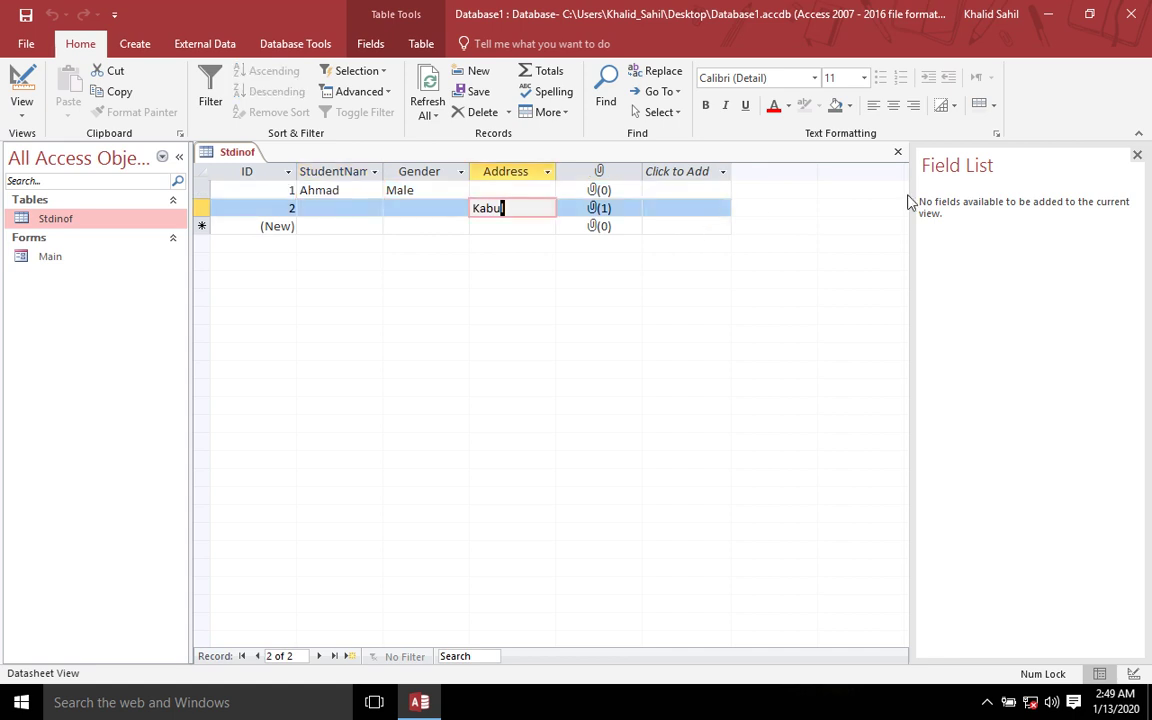
{"action": "left_click", "coordinate": [1137, 155]}
{"action": "left_click", "coordinate": [1137, 152]}
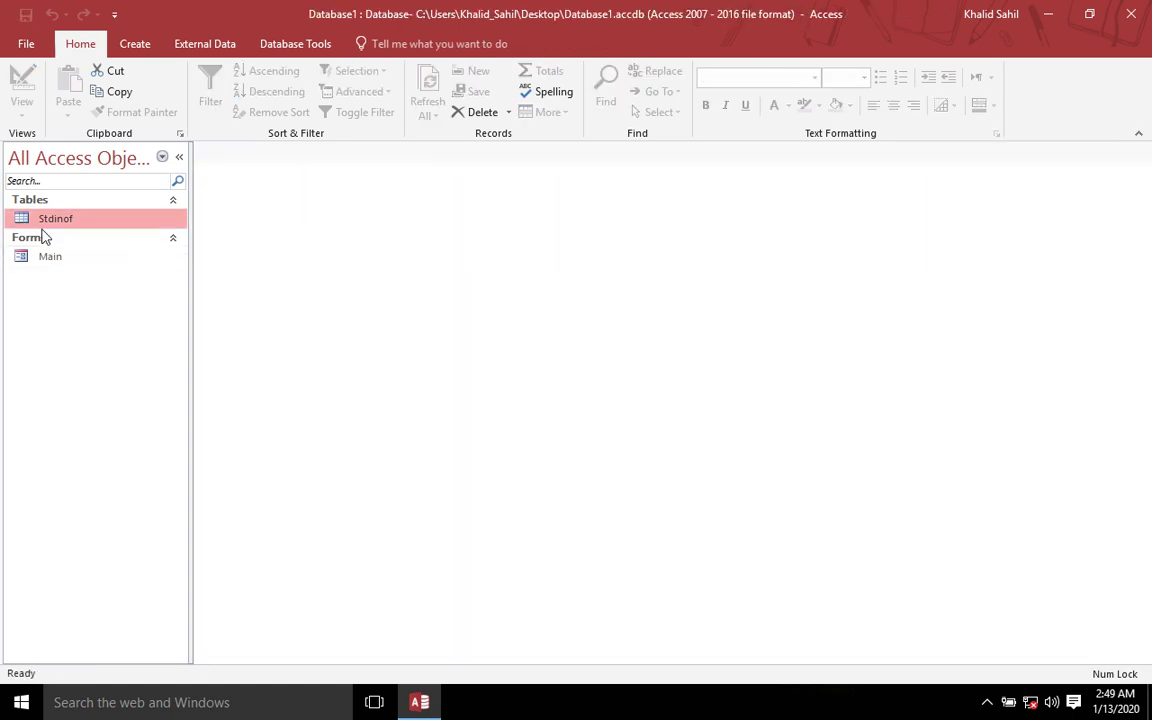
Open the Main form and browse its Fee, Reslut, Ohter and Admission pages.
{"action": "double_click", "coordinate": [45, 257]}
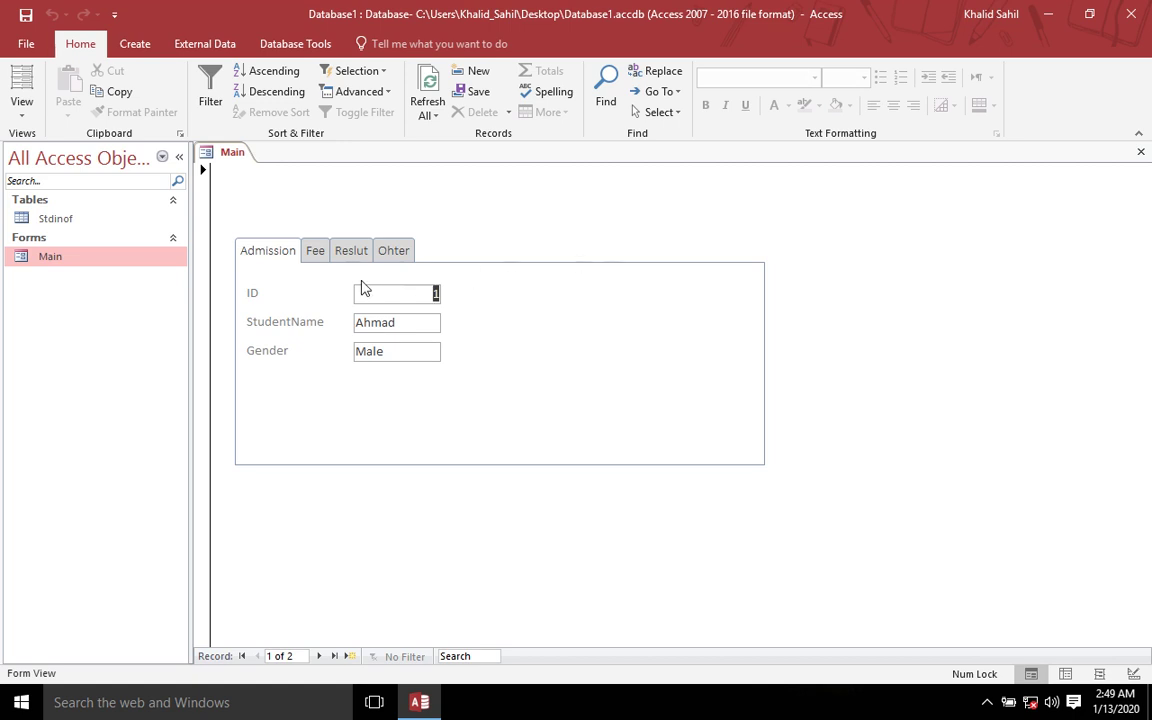
{"action": "left_click", "coordinate": [352, 252]}
{"action": "left_click", "coordinate": [318, 252]}
{"action": "left_click", "coordinate": [400, 252]}
{"action": "left_click", "coordinate": [320, 253]}
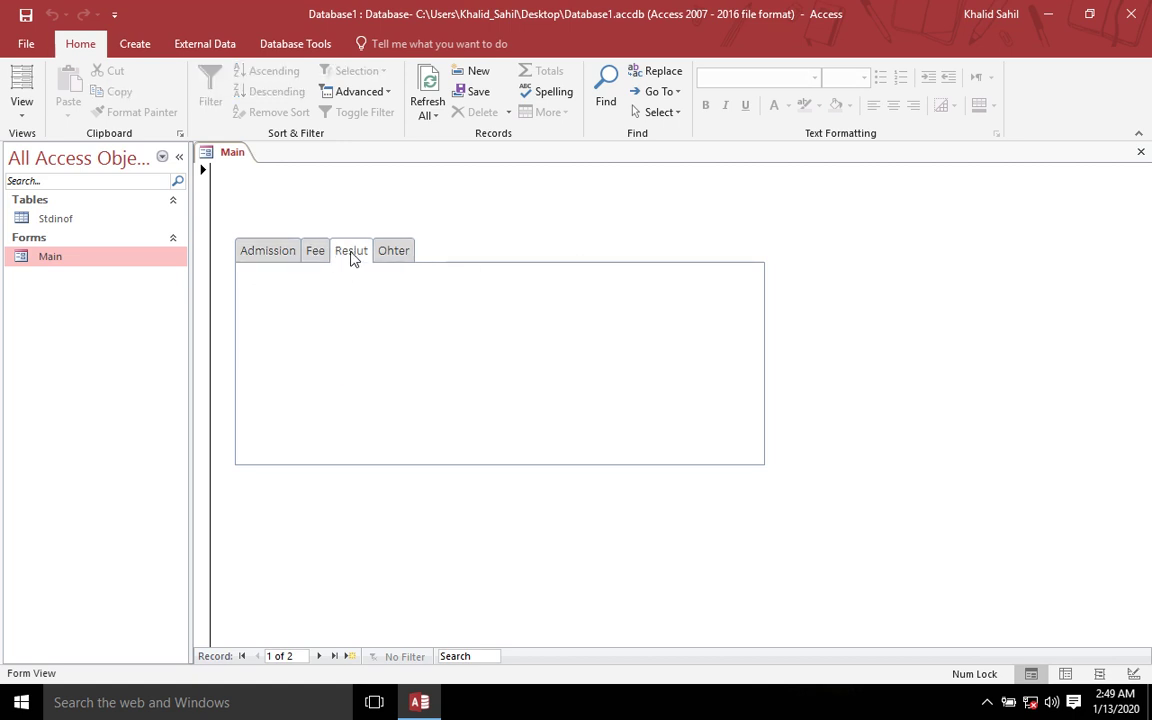
{"action": "left_click", "coordinate": [289, 252]}
{"action": "right_click", "coordinate": [640, 196]}
In Design View, select the tab control and look at its Fee, Reslut and Ohter pages.
{"action": "left_click", "coordinate": [681, 245]}
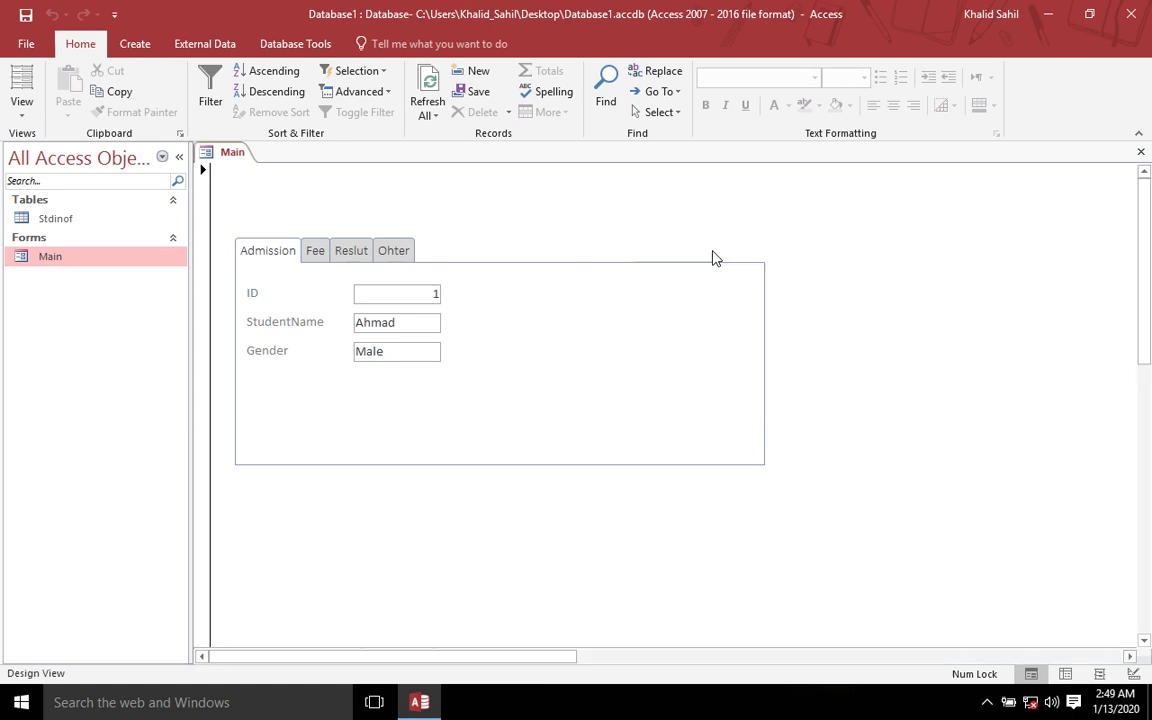
{"action": "left_click_drag", "start_coordinate": [216, 232], "coordinate": [564, 460]}
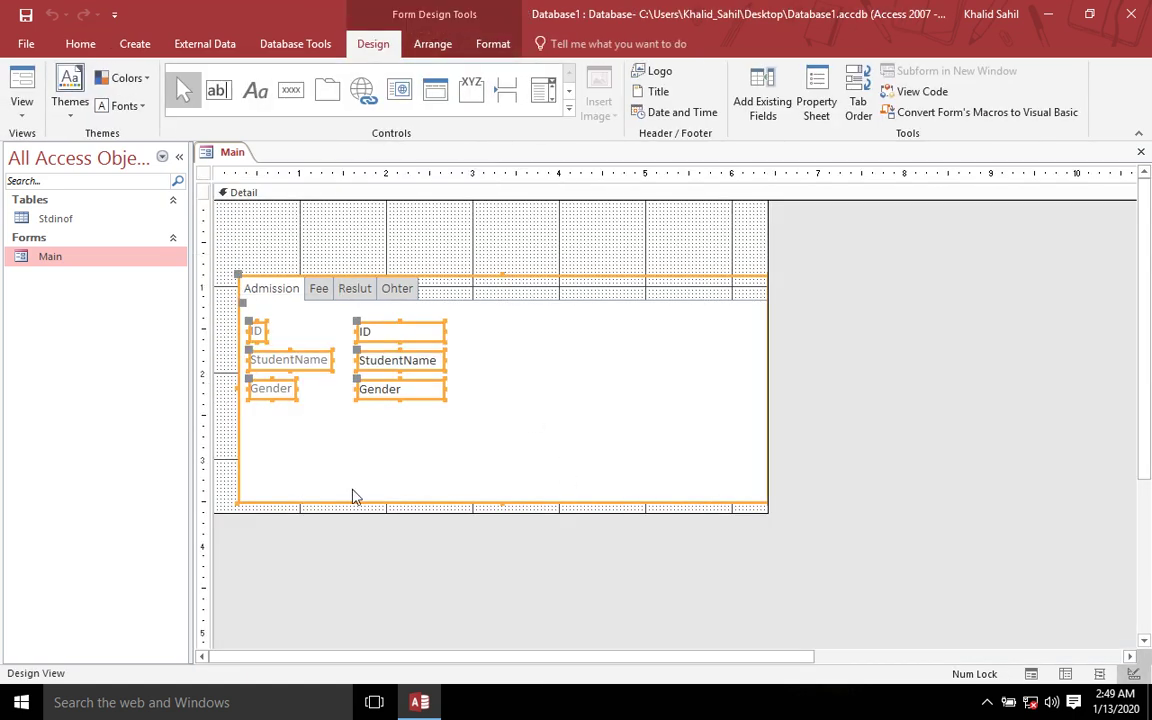
{"action": "left_click", "coordinate": [265, 235]}
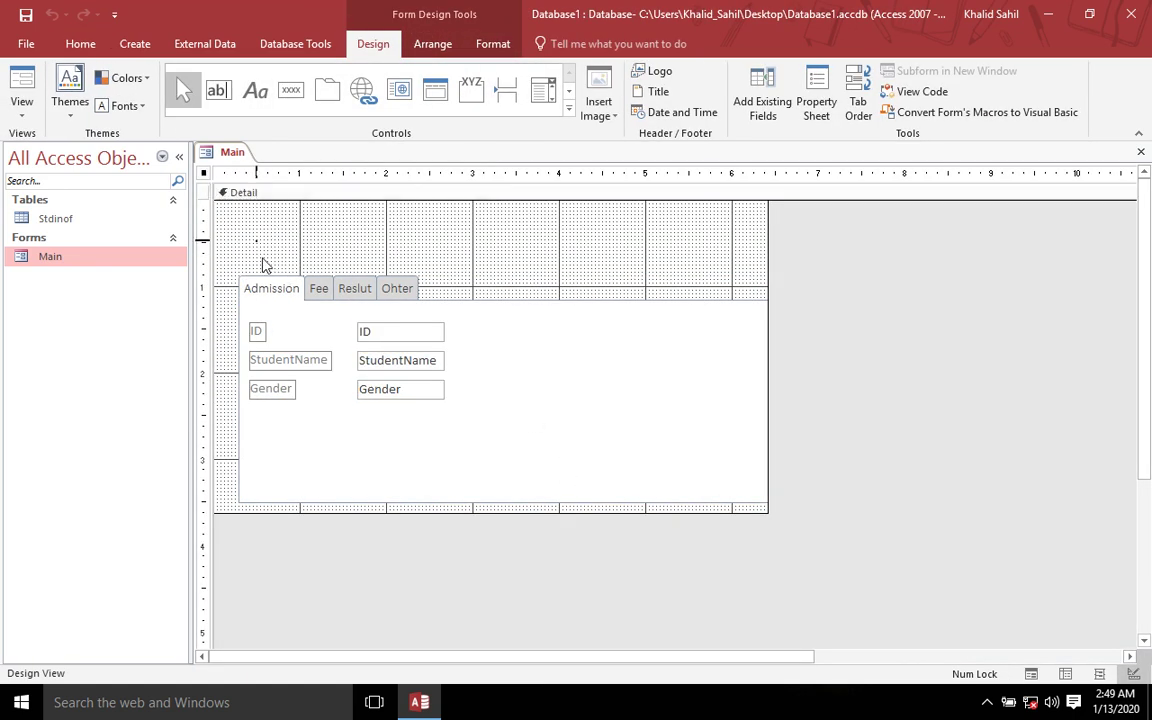
{"action": "left_click", "coordinate": [300, 335]}
{"action": "left_click", "coordinate": [313, 266]}
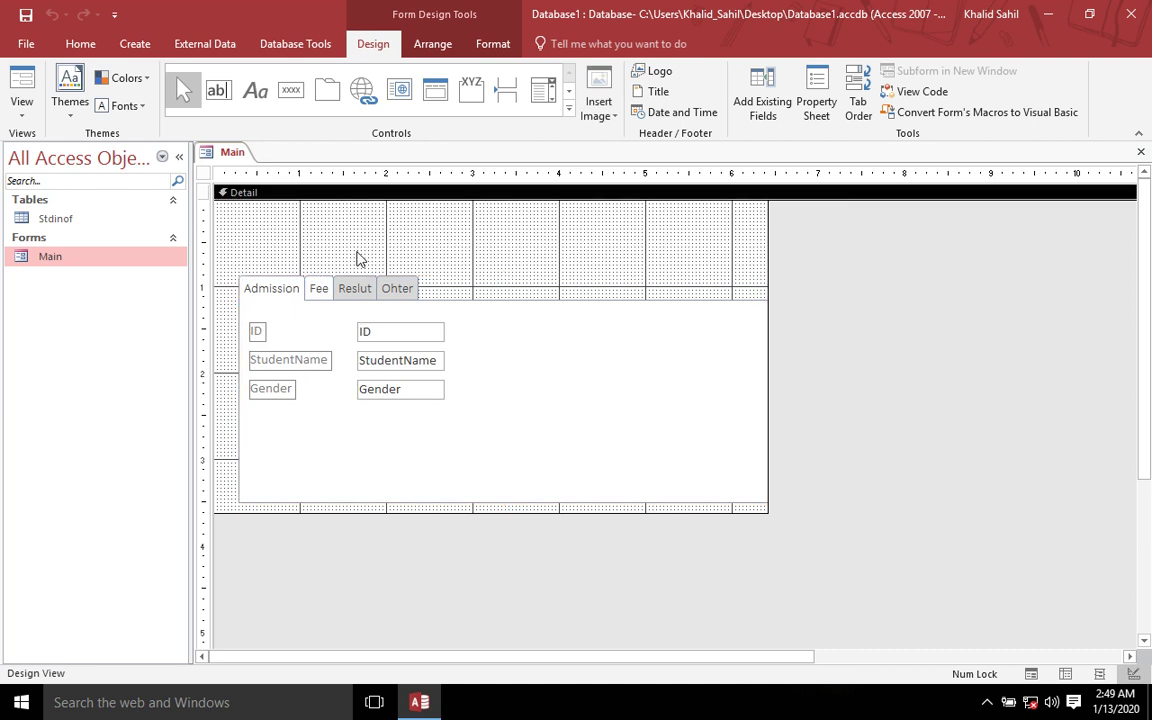
{"action": "left_click", "coordinate": [247, 290]}
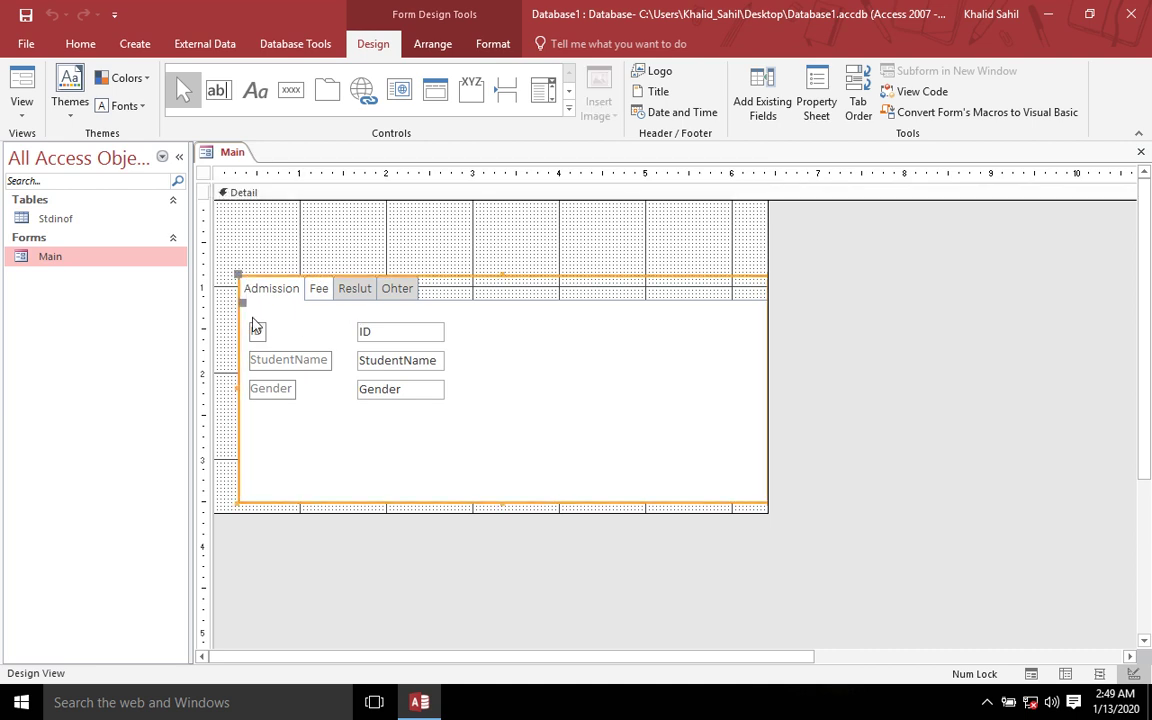
{"action": "left_click", "coordinate": [319, 289]}
{"action": "left_click", "coordinate": [354, 290]}
{"action": "left_click", "coordinate": [398, 289]}
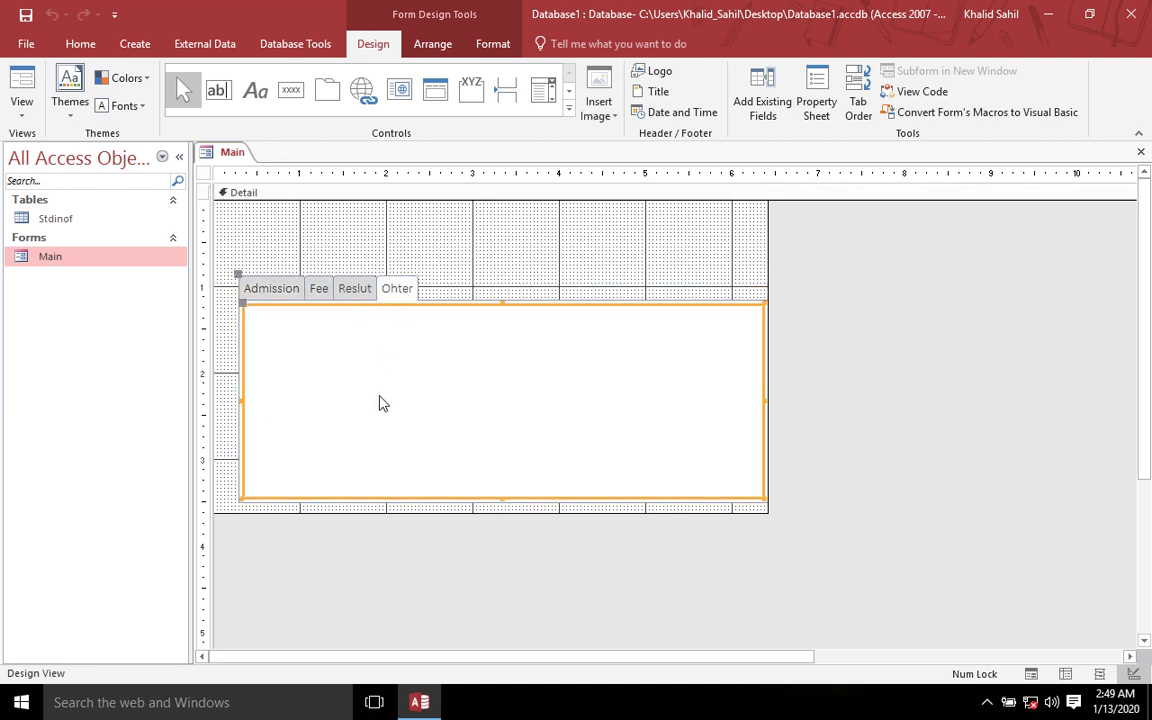
{"action": "left_click_drag", "start_coordinate": [225, 239], "coordinate": [413, 355]}
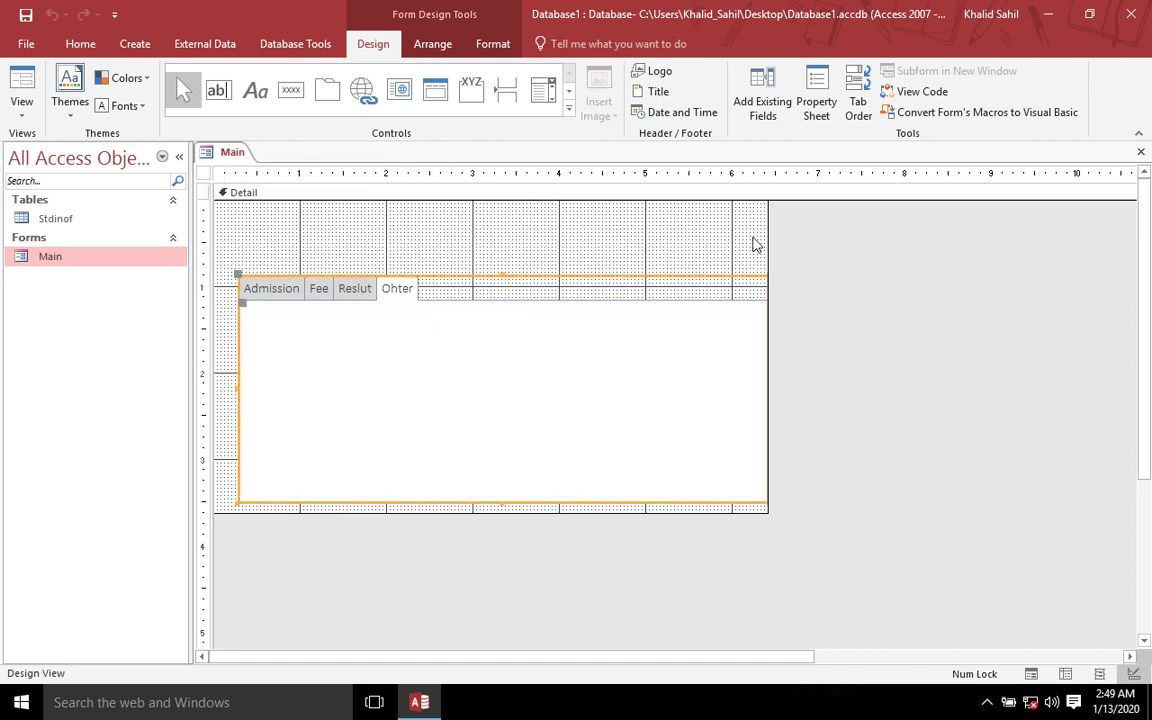
Set the tab control's Style property to Buttons in the Property Sheet.
{"action": "left_click", "coordinate": [810, 95]}
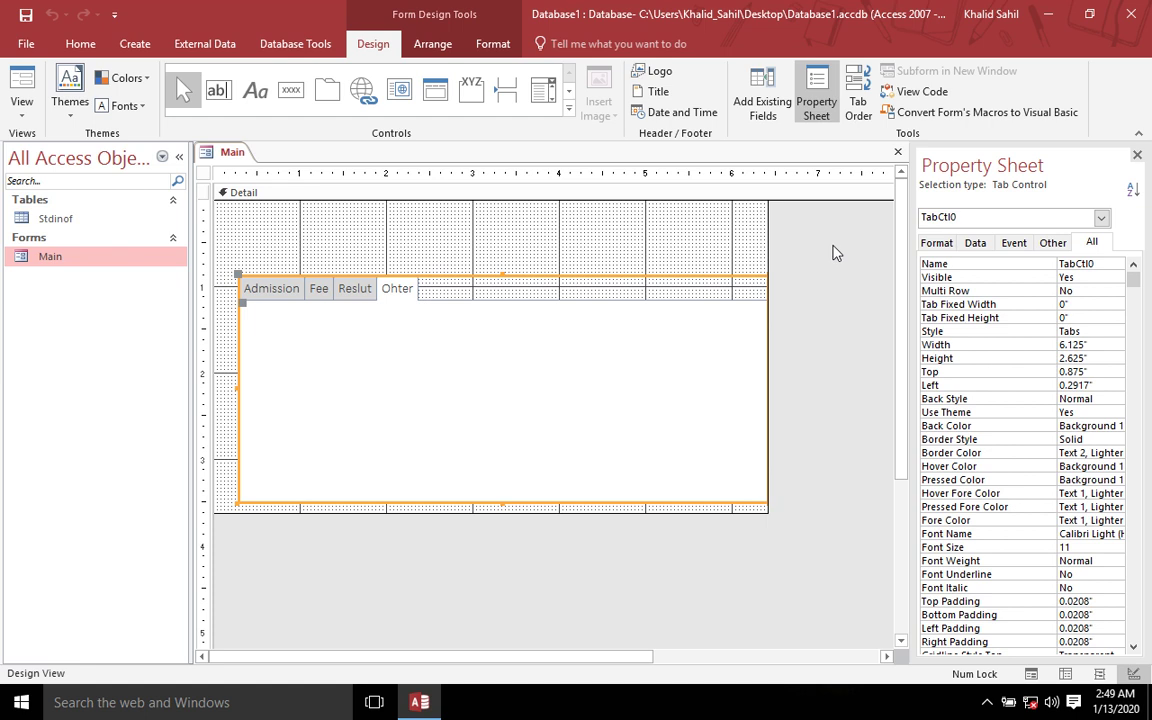
{"action": "left_click", "coordinate": [1085, 331]}
{"action": "left_click", "coordinate": [1117, 331]}
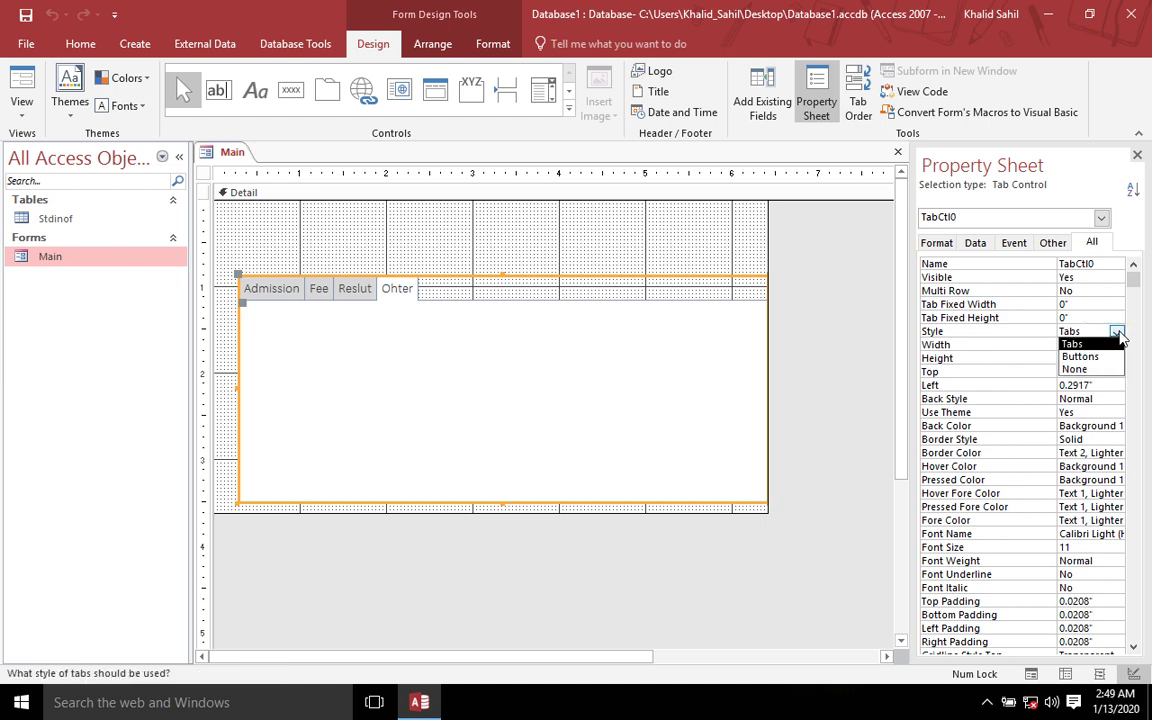
{"action": "left_click", "coordinate": [1080, 356]}
Preview the button-style tabs in Form View, cycling through all four pages.
{"action": "left_click", "coordinate": [274, 246]}
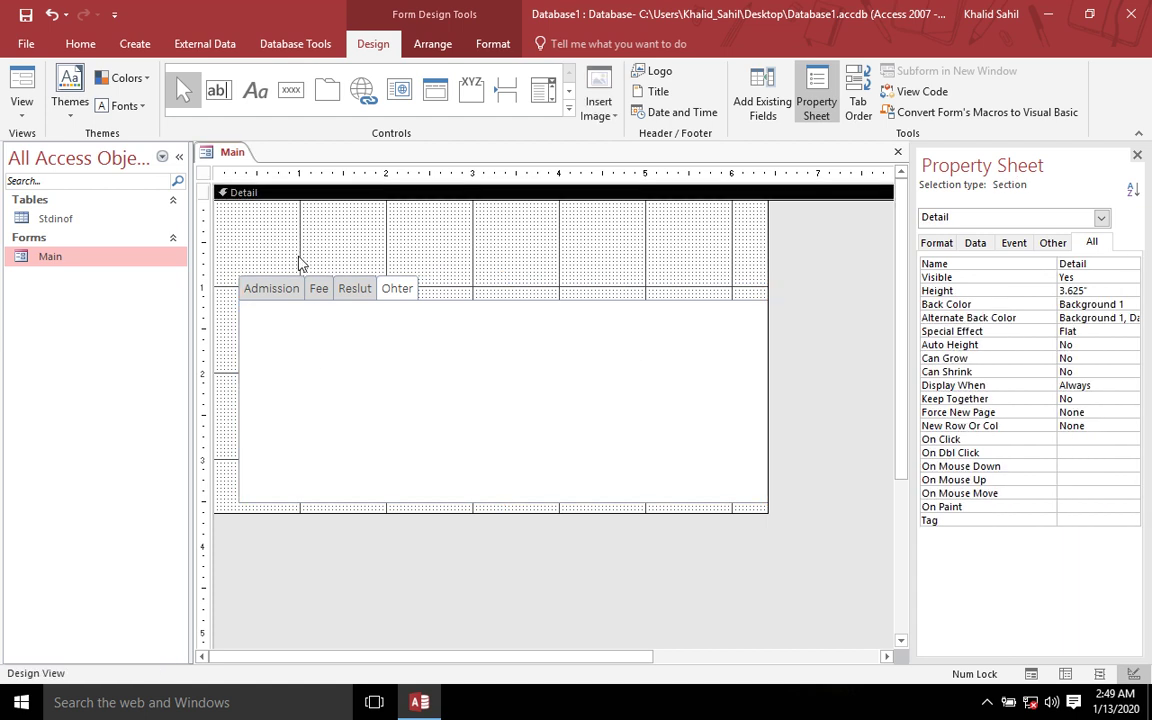
{"action": "left_click", "coordinate": [21, 88]}
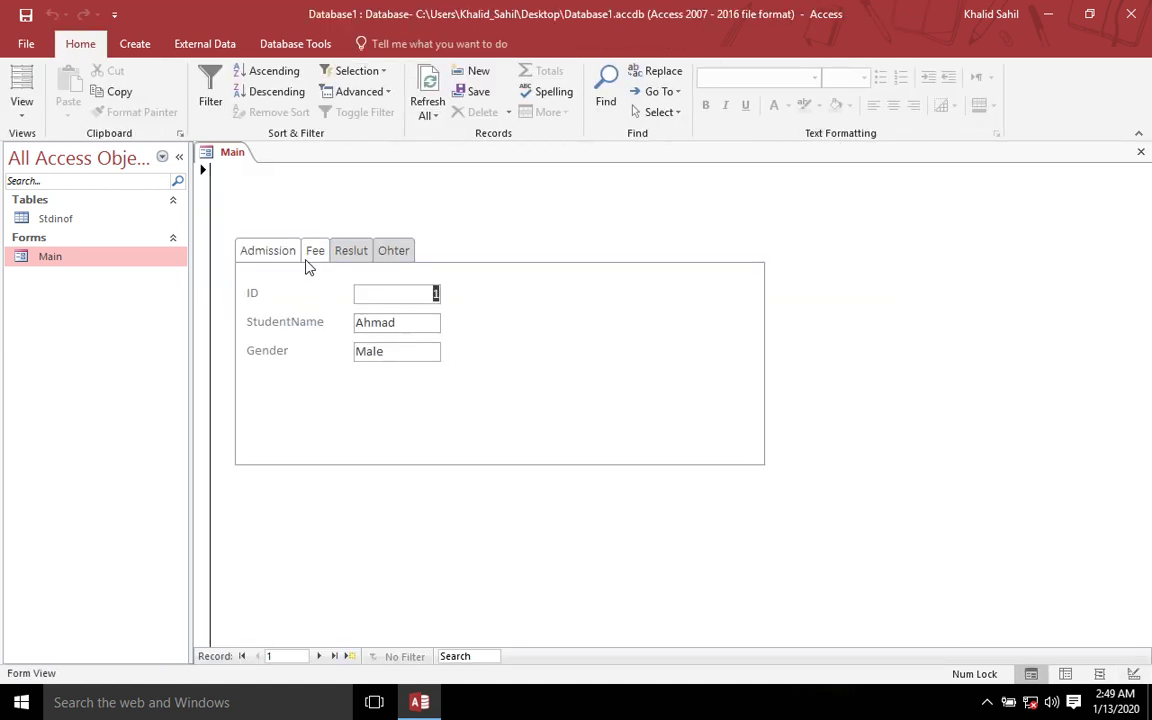
{"action": "left_click", "coordinate": [314, 247]}
{"action": "left_click", "coordinate": [350, 246]}
{"action": "left_click", "coordinate": [390, 252]}
{"action": "left_click", "coordinate": [348, 252]}
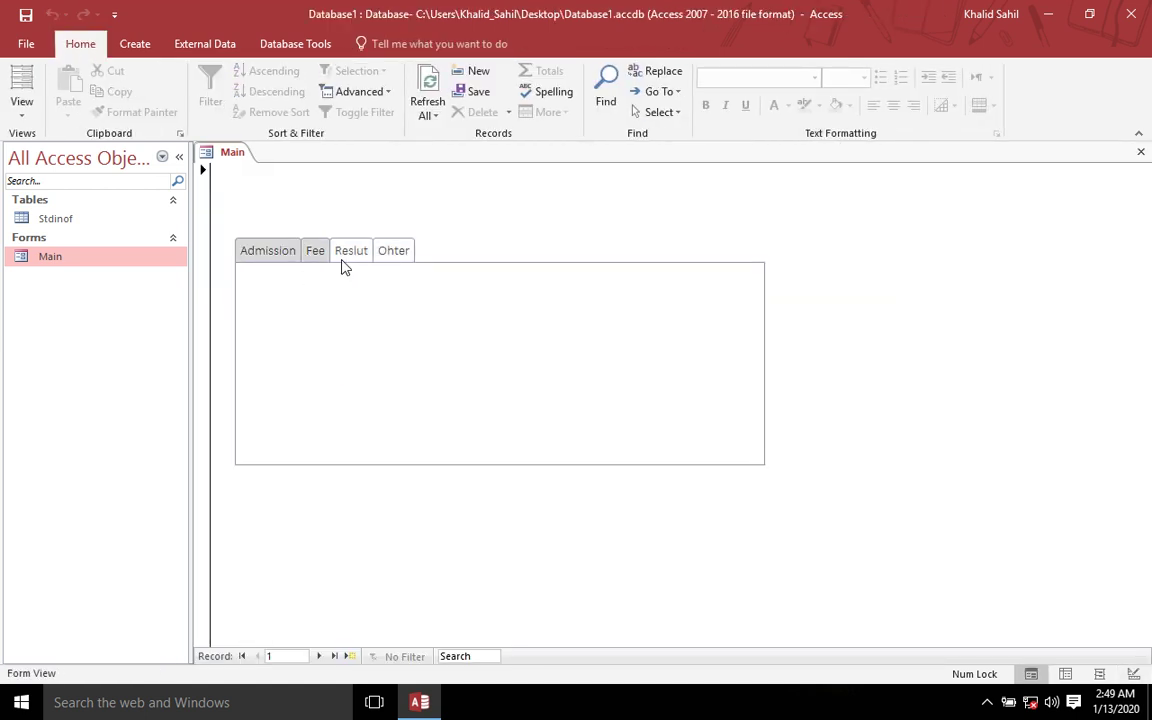
{"action": "left_click", "coordinate": [316, 252]}
{"action": "left_click", "coordinate": [285, 252]}
Back in Design View, try tab Style None, then set it back to Tabs.
{"action": "right_click", "coordinate": [500, 198]}
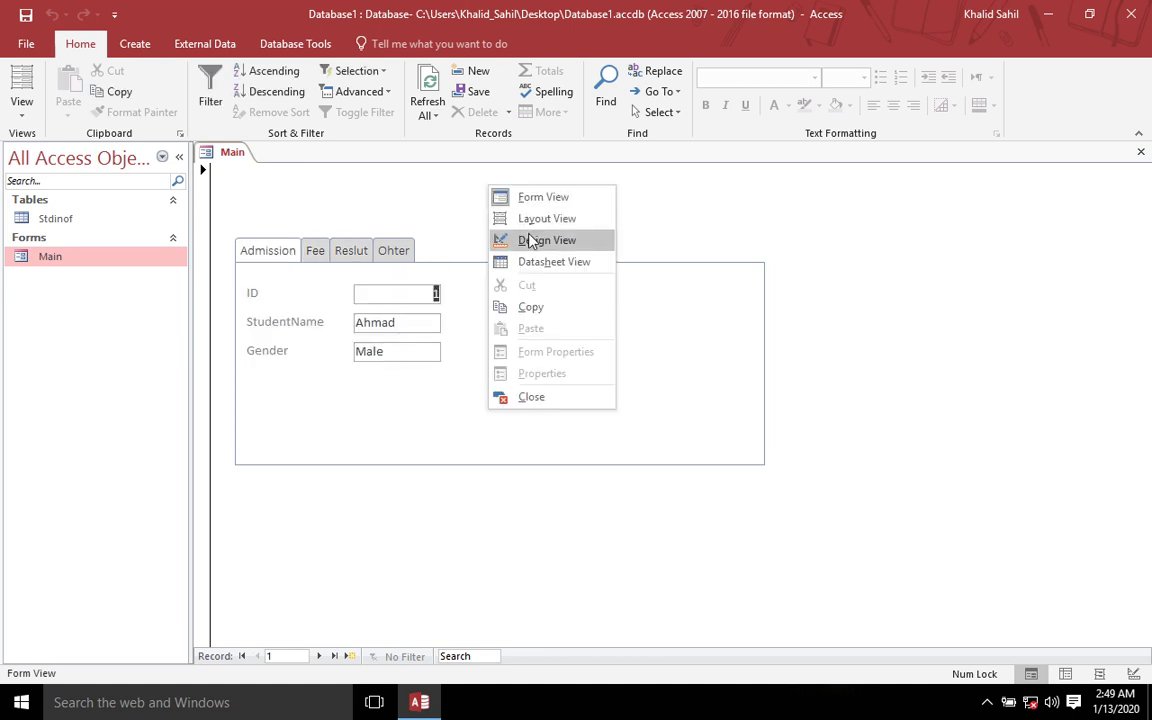
{"action": "left_click", "coordinate": [522, 238]}
{"action": "left_click", "coordinate": [442, 365]}
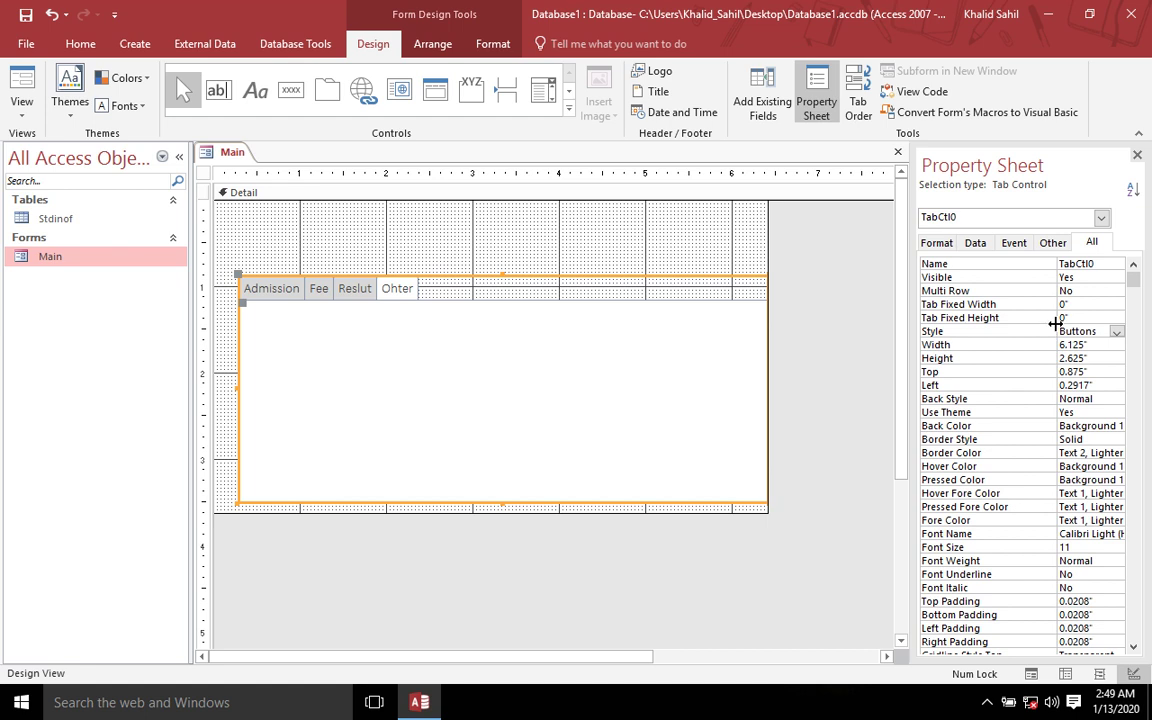
{"action": "left_click_drag", "start_coordinate": [1055, 323], "coordinate": [1013, 321]}
{"action": "left_click", "coordinate": [1117, 333]}
{"action": "left_click", "coordinate": [1062, 371]}
{"action": "left_click", "coordinate": [1115, 334]}
{"action": "left_click", "coordinate": [1085, 344]}
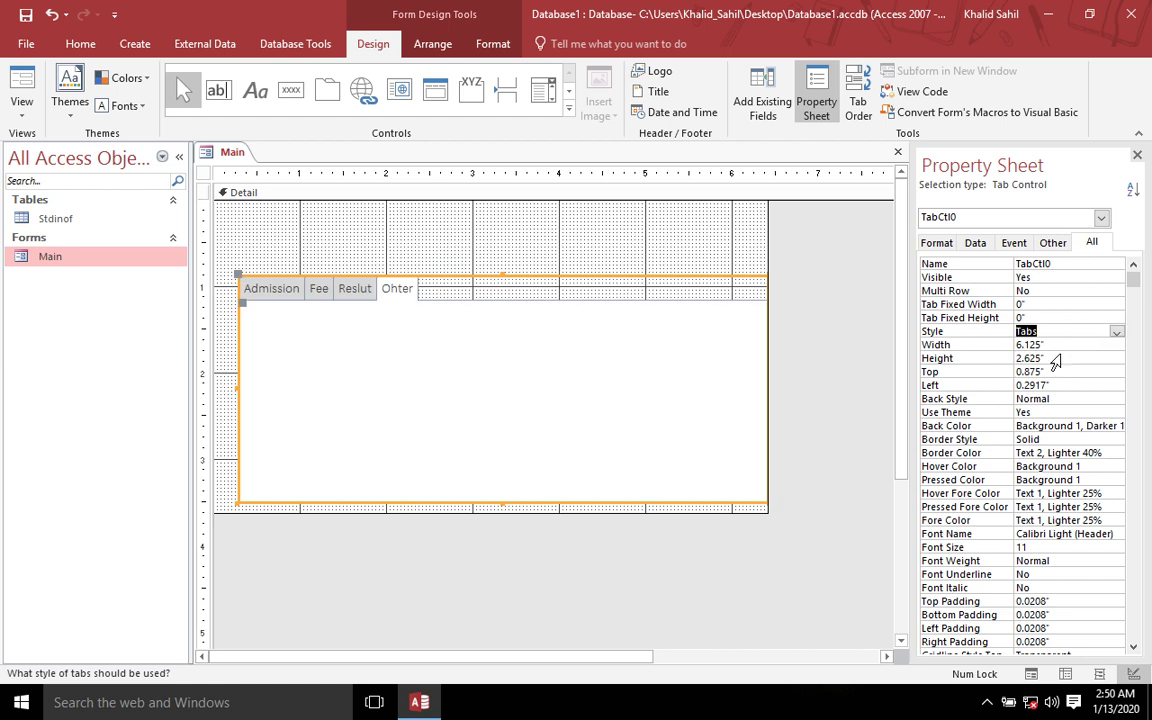
Review the tab control's Event, Data and Format properties, then delete the whole tab control.
{"action": "left_click", "coordinate": [1013, 243]}
{"action": "left_click", "coordinate": [975, 243]}
{"action": "left_click", "coordinate": [937, 243]}
{"action": "left_click", "coordinate": [1136, 156]}
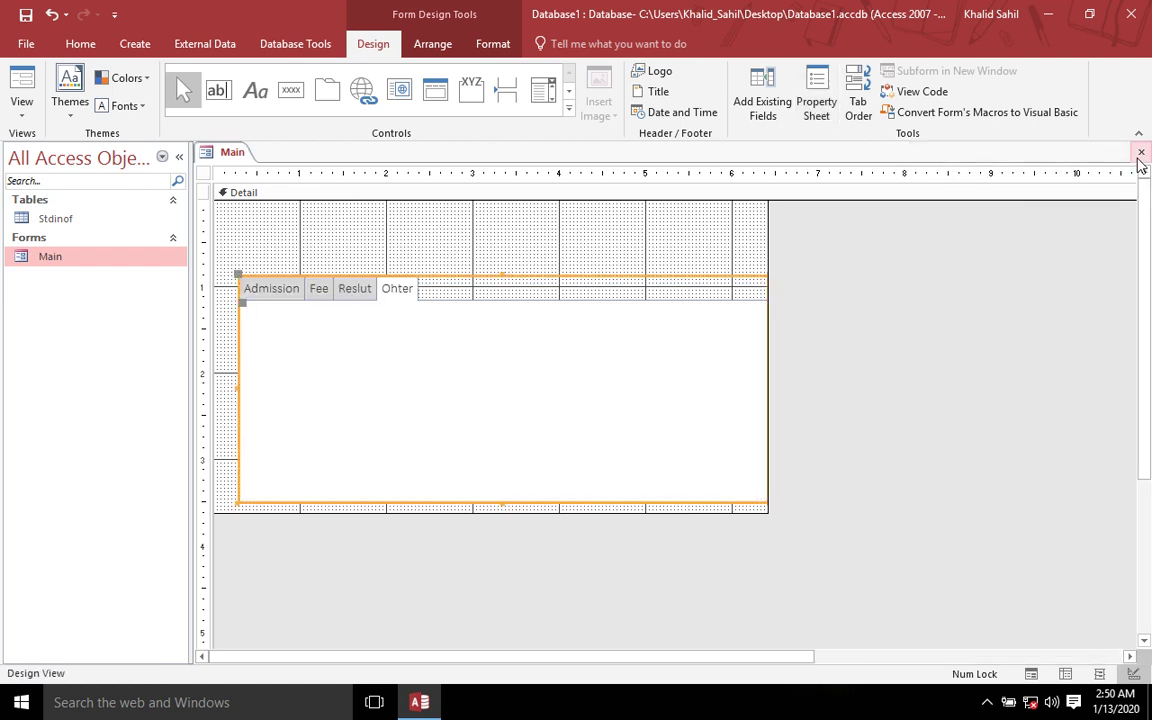
{"action": "left_click_drag", "start_coordinate": [244, 237], "coordinate": [447, 350]}
{"action": "key", "text": "Delete"}
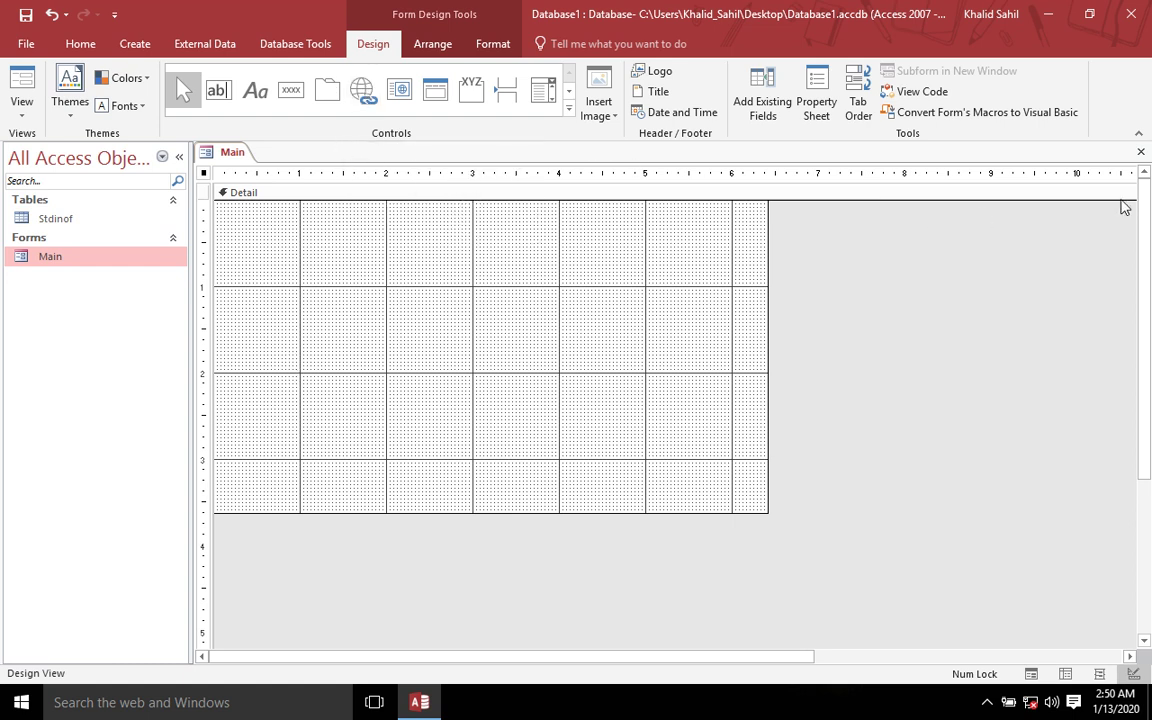
Set the form's Pop Up property to Yes.
{"action": "double_click", "coordinate": [203, 174]}
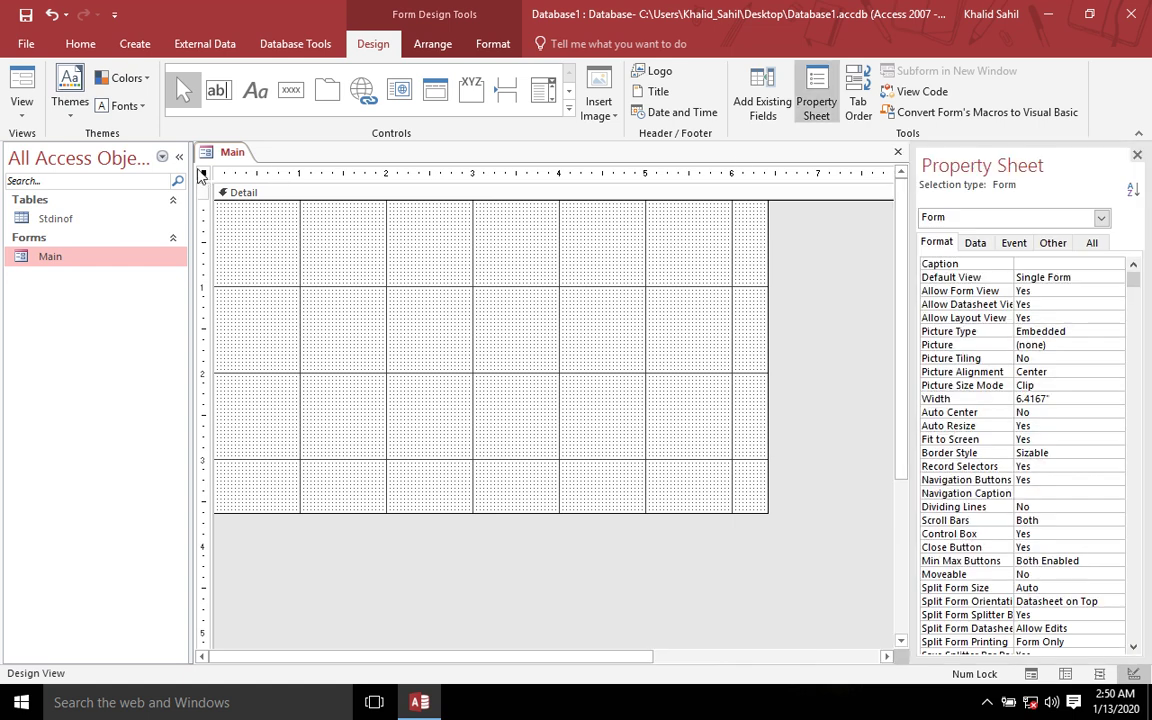
{"action": "left_click", "coordinate": [1053, 242]}
{"action": "double_click", "coordinate": [1049, 262]}
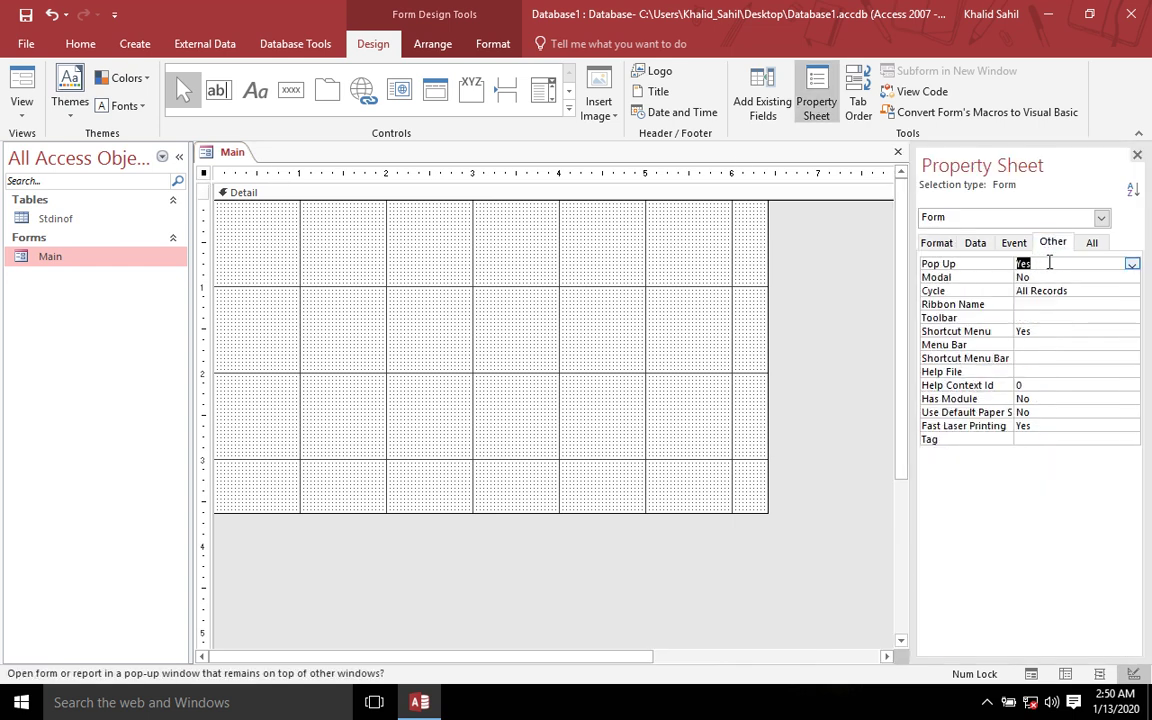
{"action": "key", "text": "F4"}
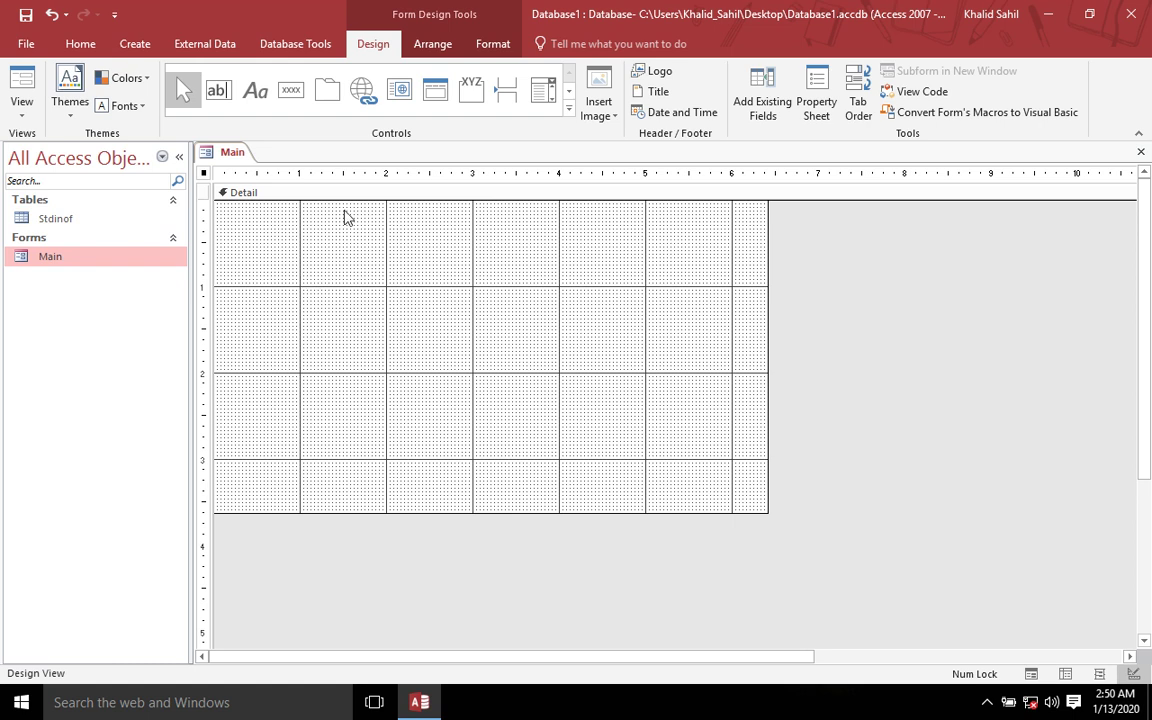
Insert a mailto hyperlink with the contact's e-mail, move it to the Detail bottom, and close.
{"action": "left_click", "coordinate": [362, 90]}
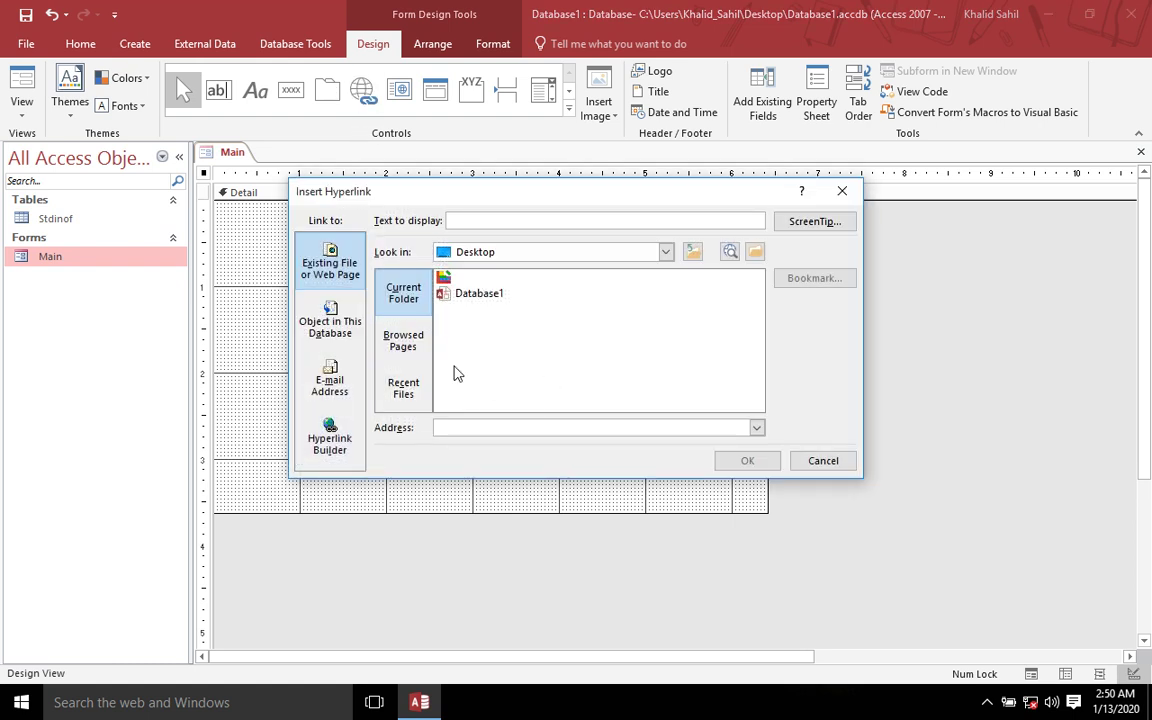
{"action": "left_click", "coordinate": [483, 427]}
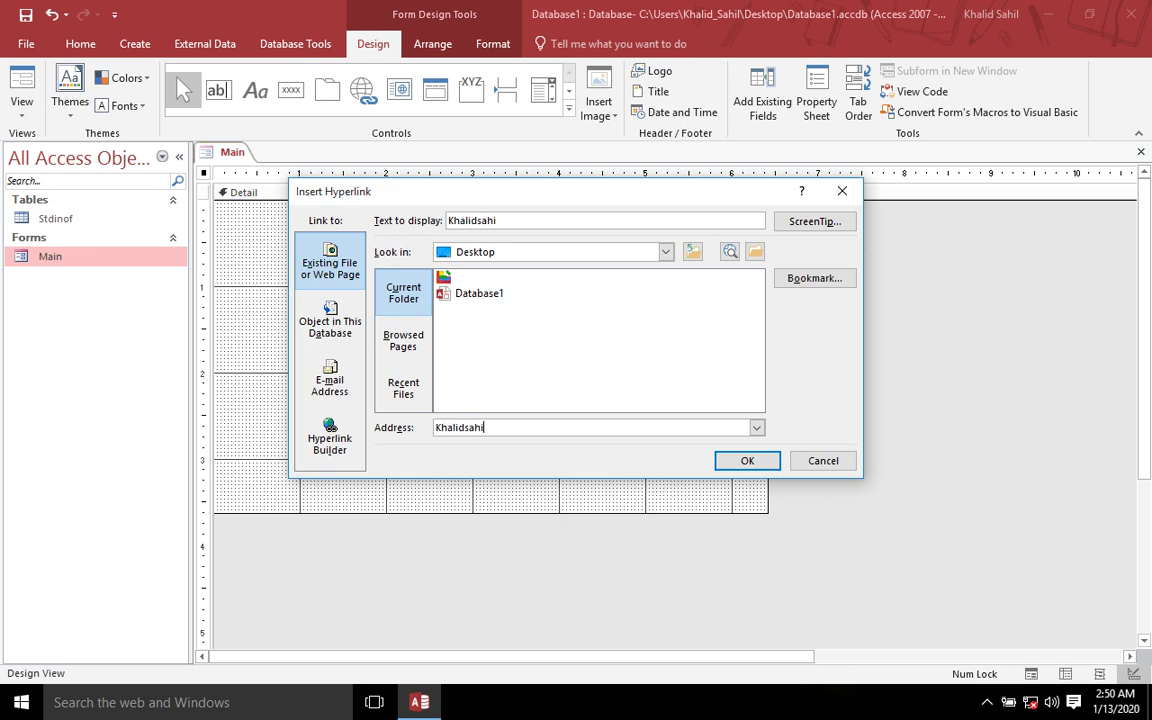
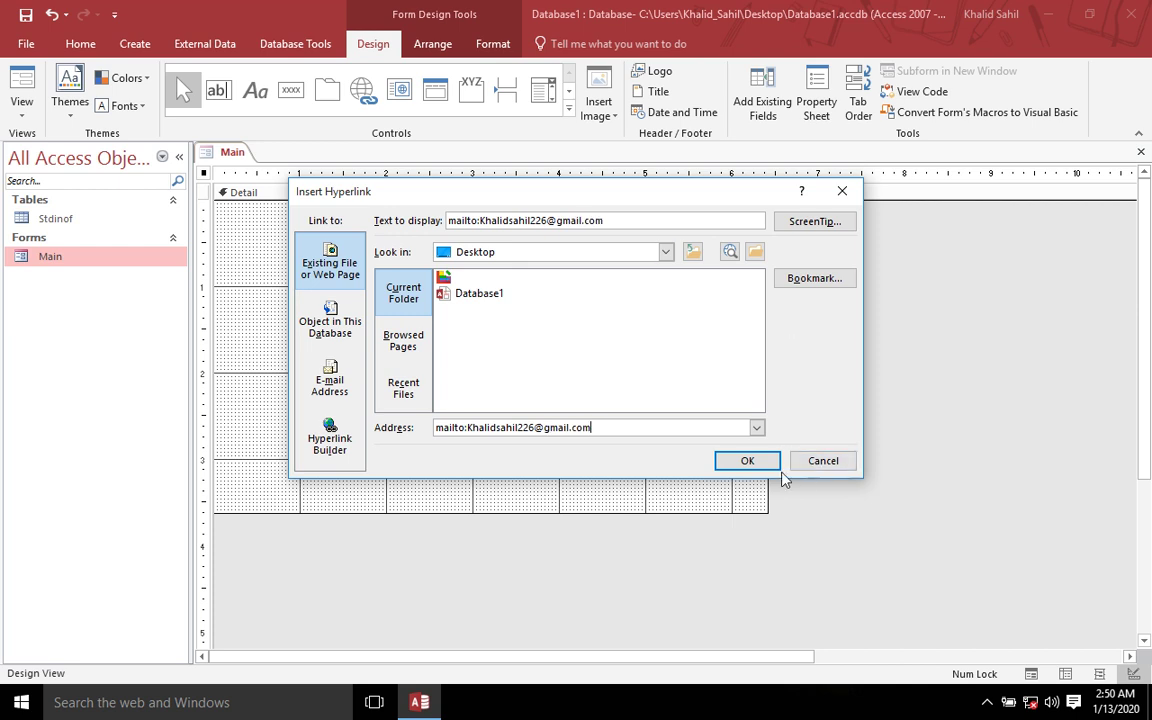
{"action": "left_click", "coordinate": [747, 460]}
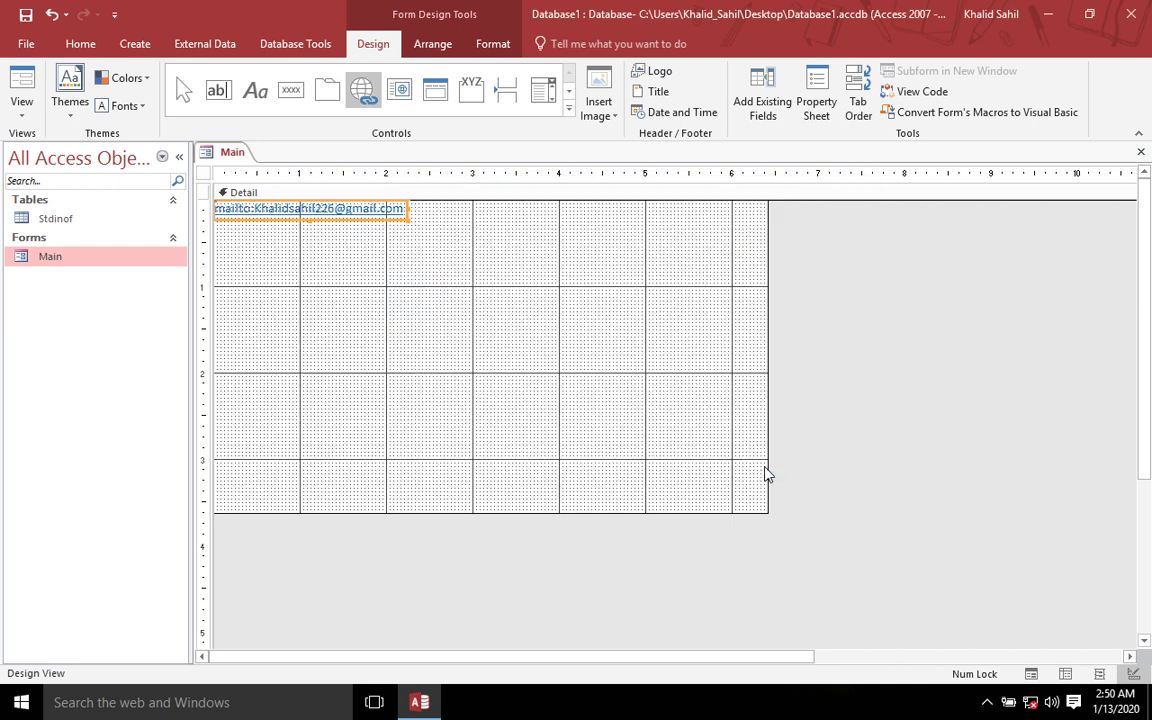
{"action": "left_click_drag", "start_coordinate": [243, 220], "coordinate": [248, 512]}
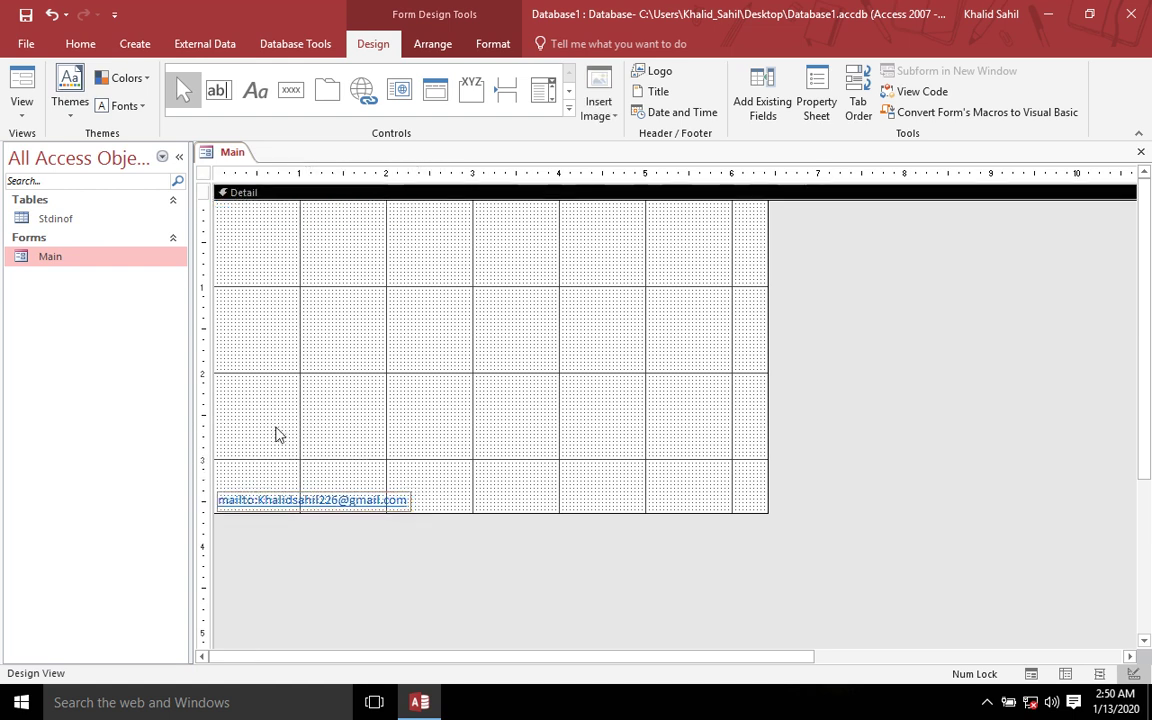
{"action": "key", "text": "F5"}
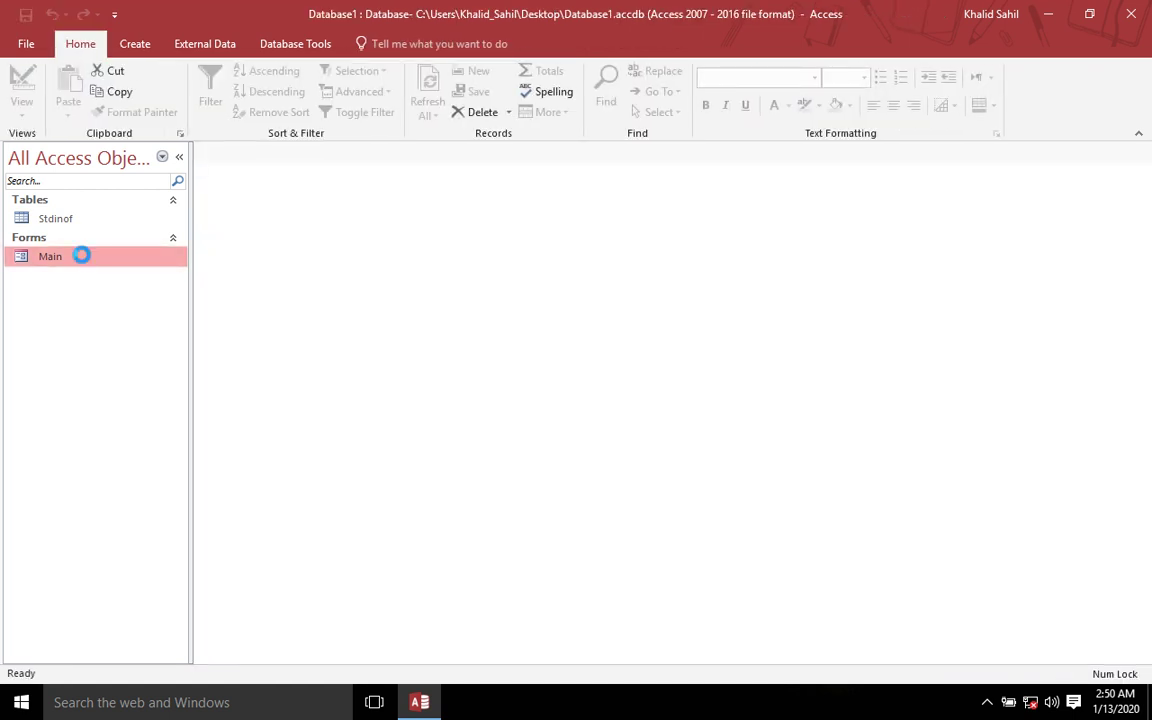
Reopen Main in Design View and delete the e-mail link control.
{"action": "double_click", "coordinate": [85, 259]}
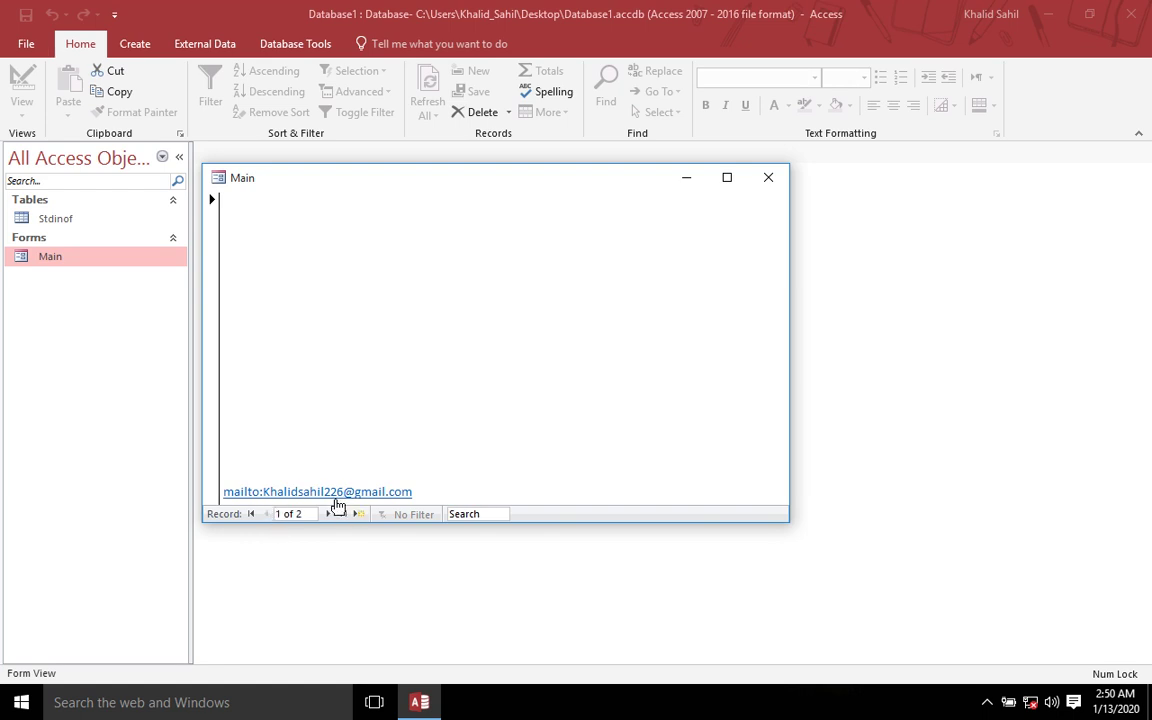
{"action": "right_click", "coordinate": [493, 281]}
{"action": "left_click", "coordinate": [530, 329]}
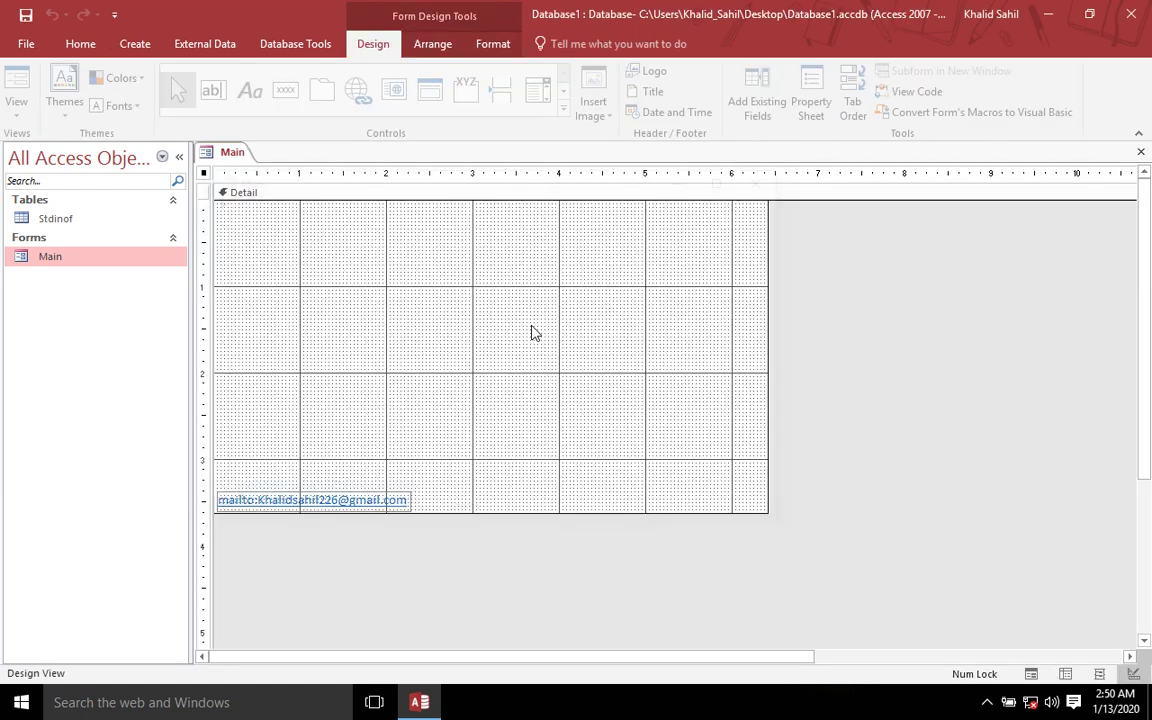
{"action": "left_click_drag", "start_coordinate": [349, 443], "coordinate": [332, 540]}
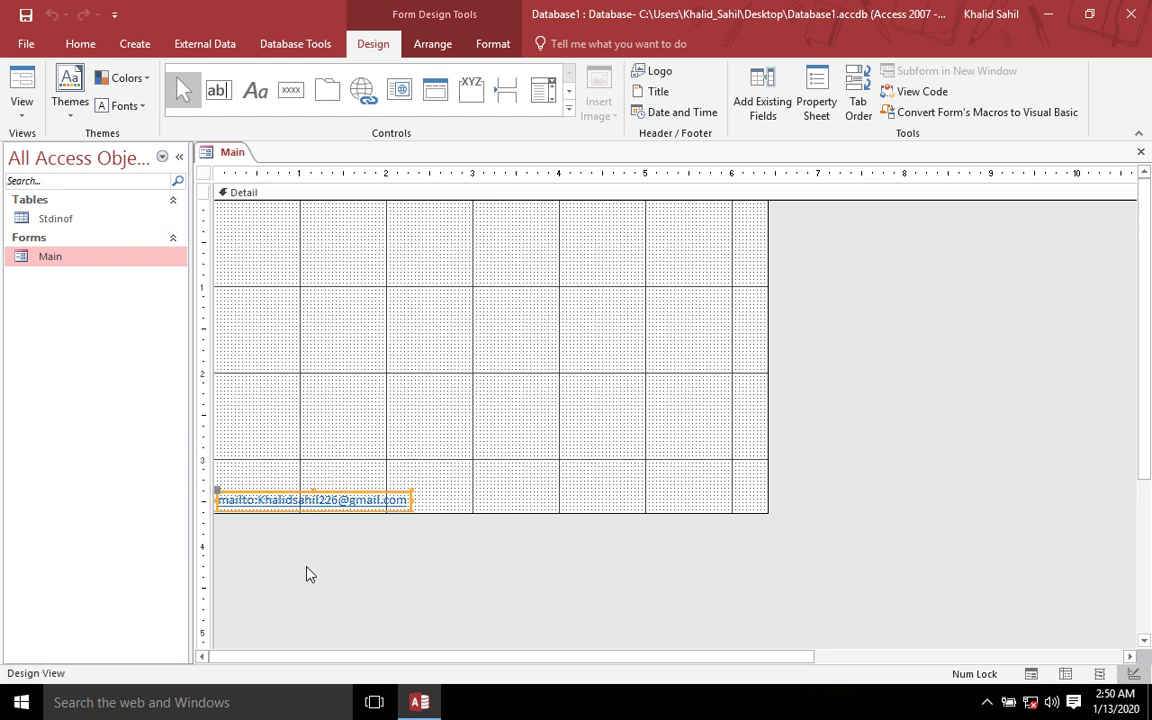
{"action": "key", "text": "Delete"}
{"action": "left_click", "coordinate": [362, 91]}
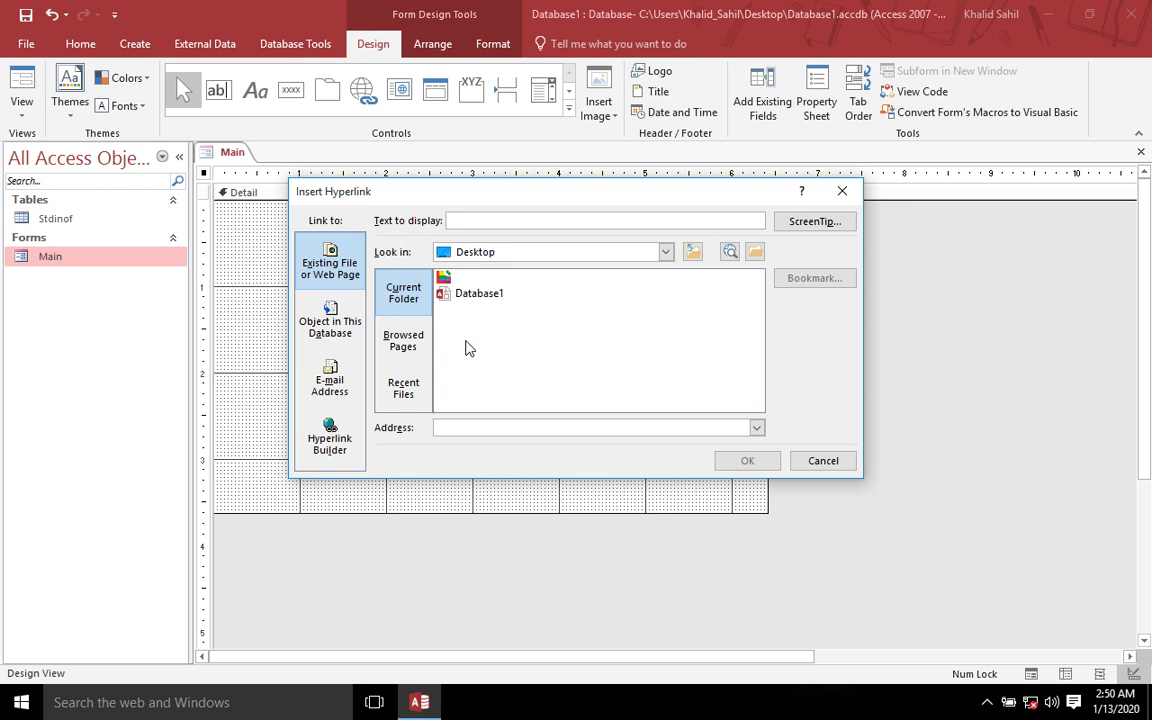
{"action": "type", "text": "www.facebook.com"}
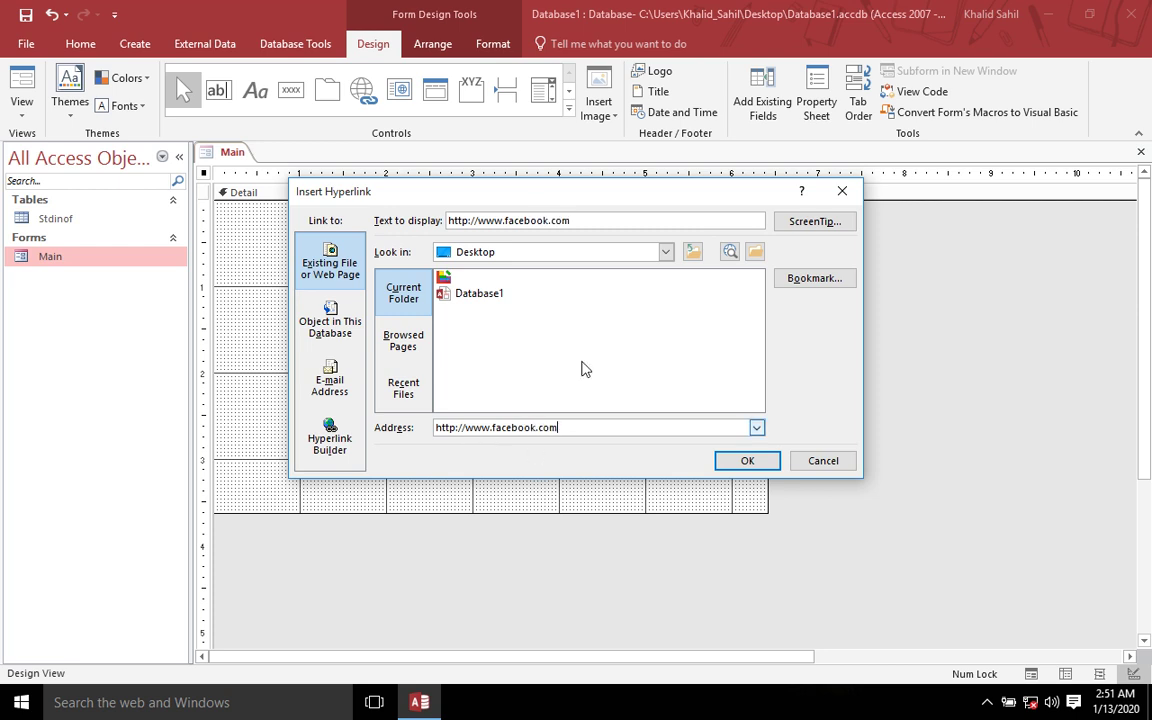
{"action": "left_click_drag", "start_coordinate": [599, 222], "coordinate": [417, 224]}
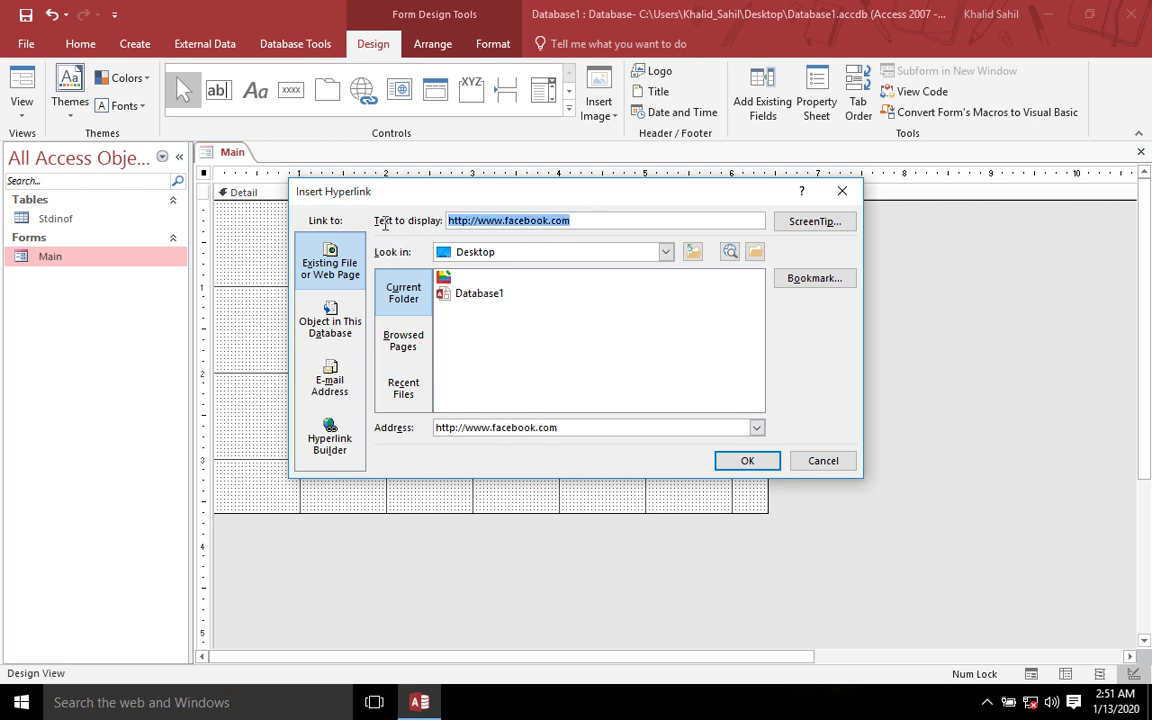
{"action": "type", "text": "Facebook"}
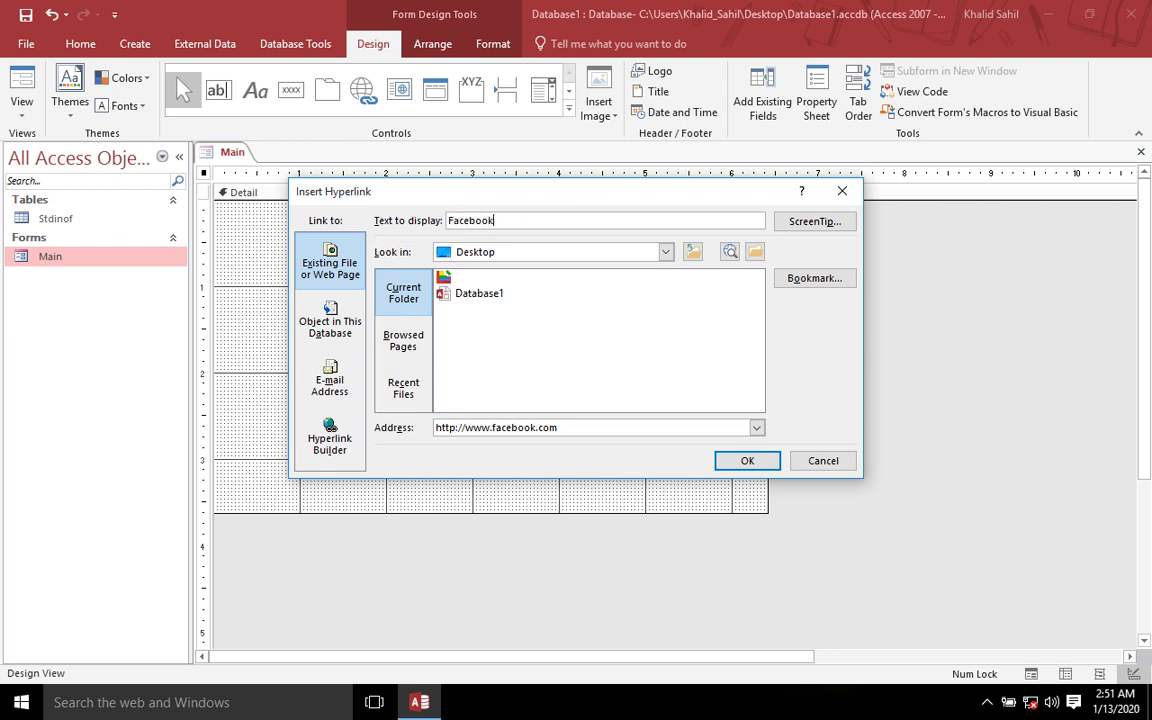
{"action": "key", "text": "Return"}
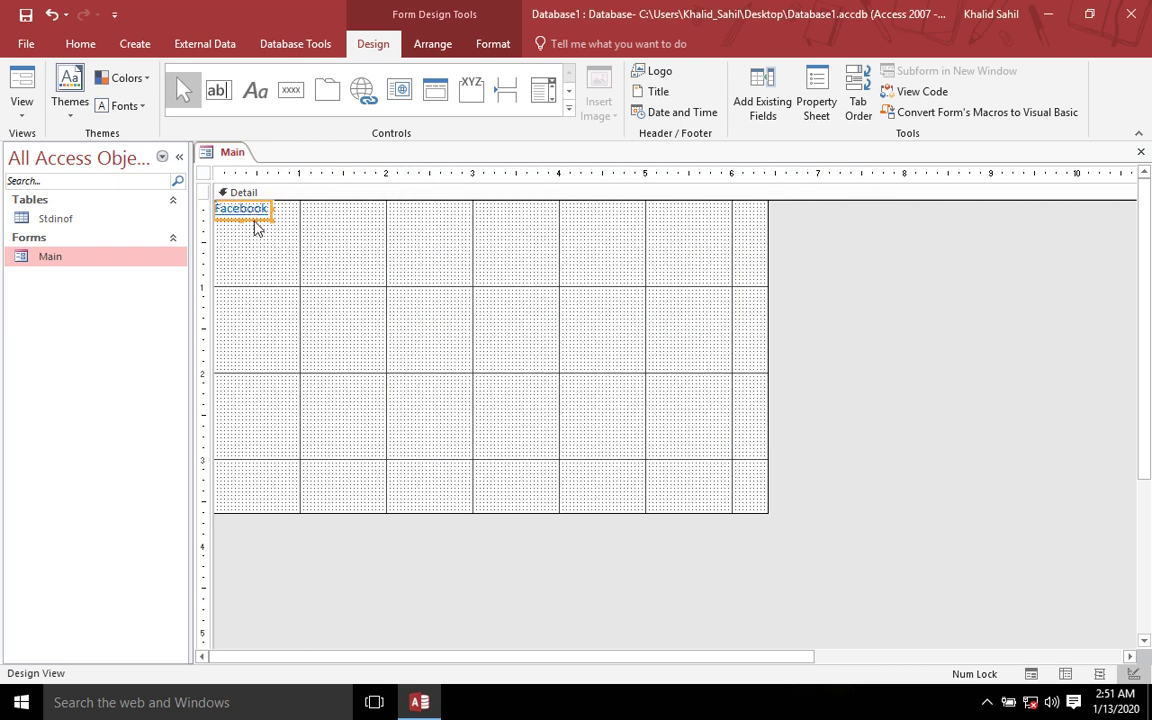
Shift the Facebook link aside and insert a new hyperlink displaying Google.
{"action": "left_click_drag", "start_coordinate": [257, 228], "coordinate": [304, 245]}
{"action": "left_click", "coordinate": [350, 268]}
{"action": "left_click", "coordinate": [362, 90]}
{"action": "left_click", "coordinate": [465, 427]}
{"action": "type", "text": "w."}
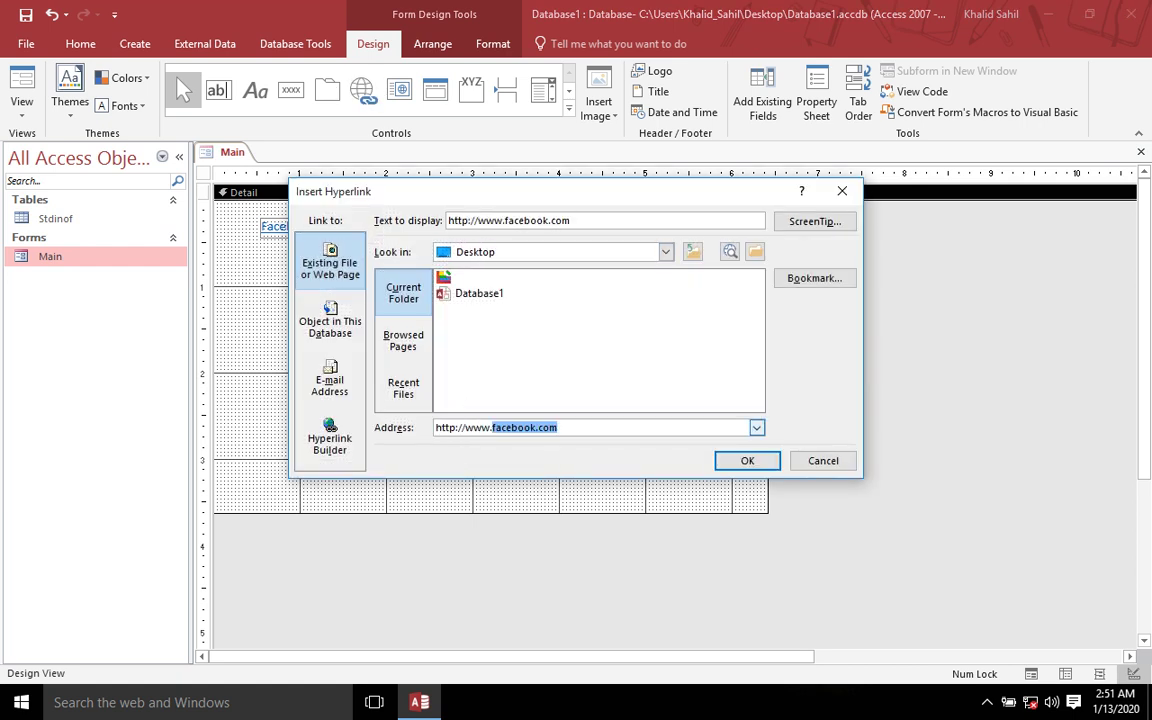
{"action": "type", "text": "google"}
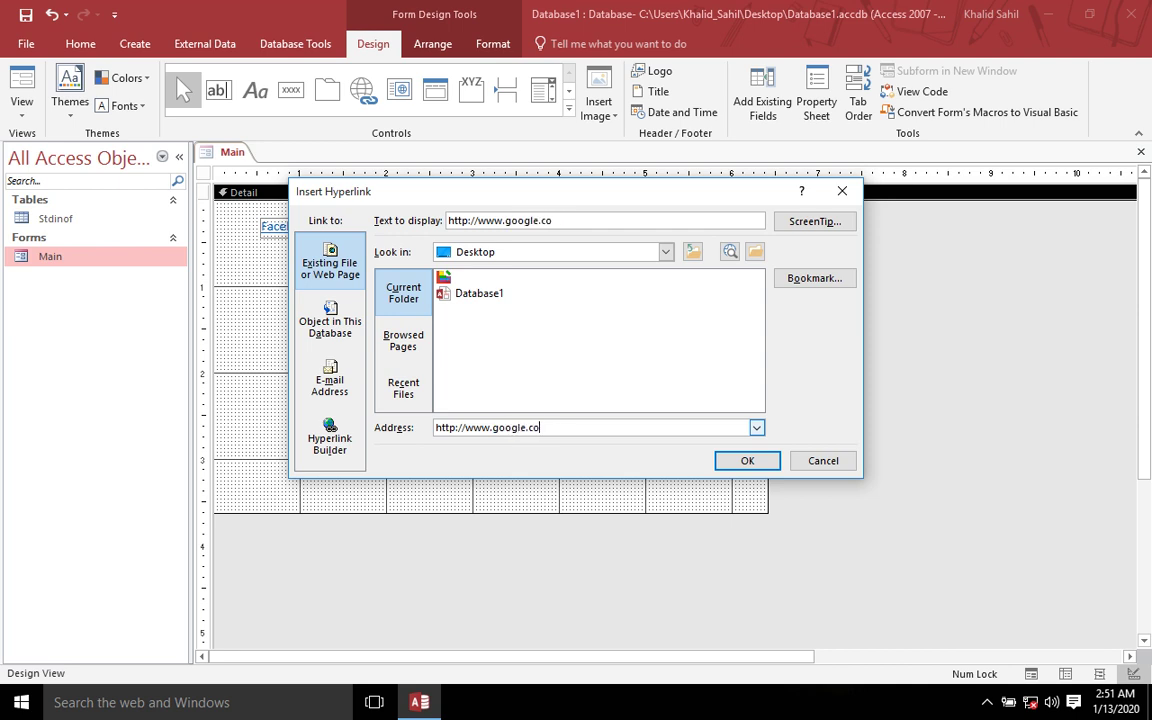
{"action": "left_click_drag", "start_coordinate": [571, 220], "coordinate": [421, 218]}
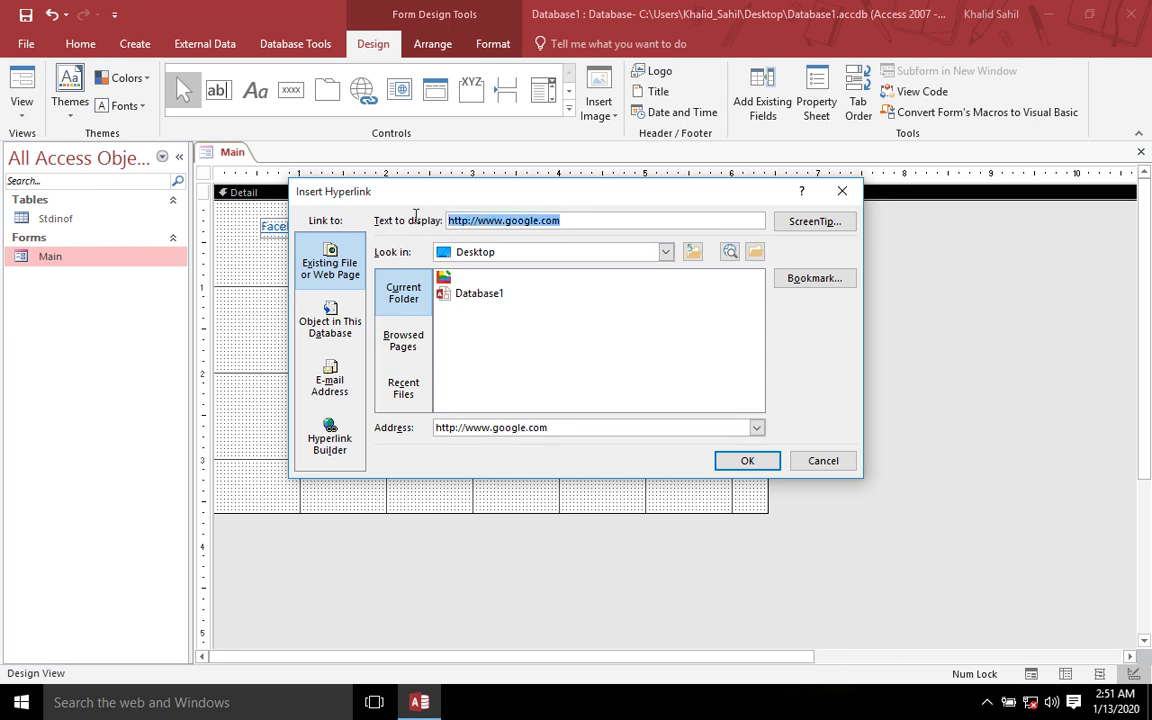
{"action": "type", "text": "Google"}
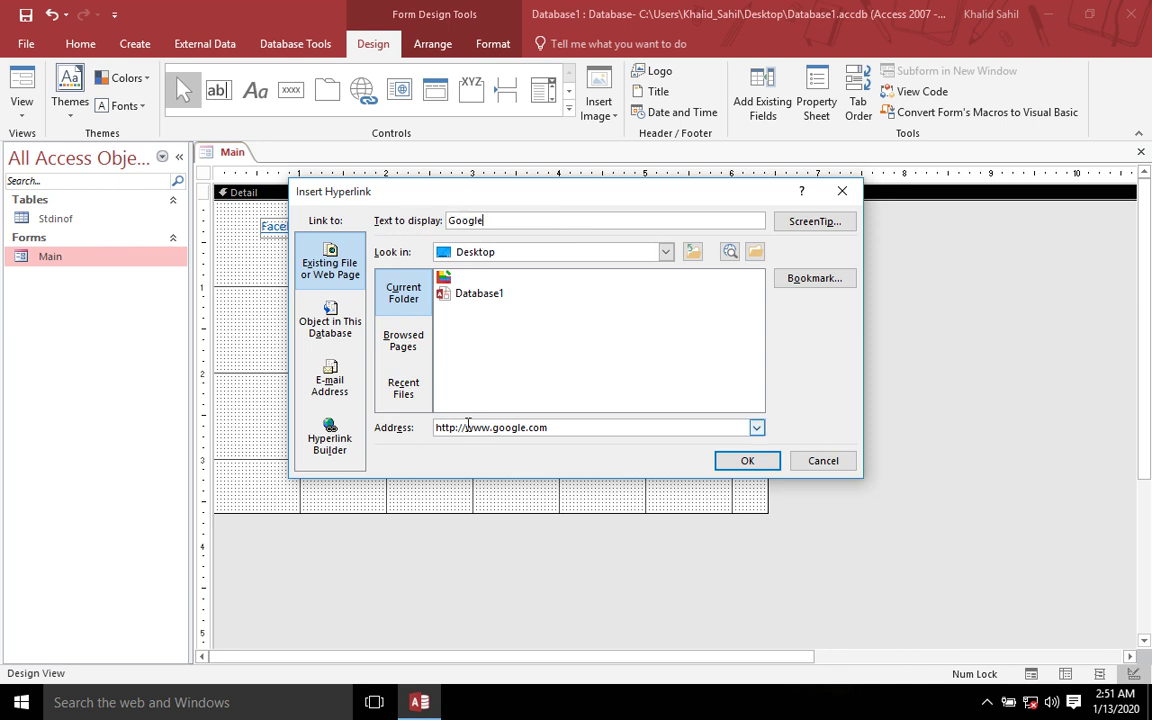
{"action": "left_click", "coordinate": [747, 460]}
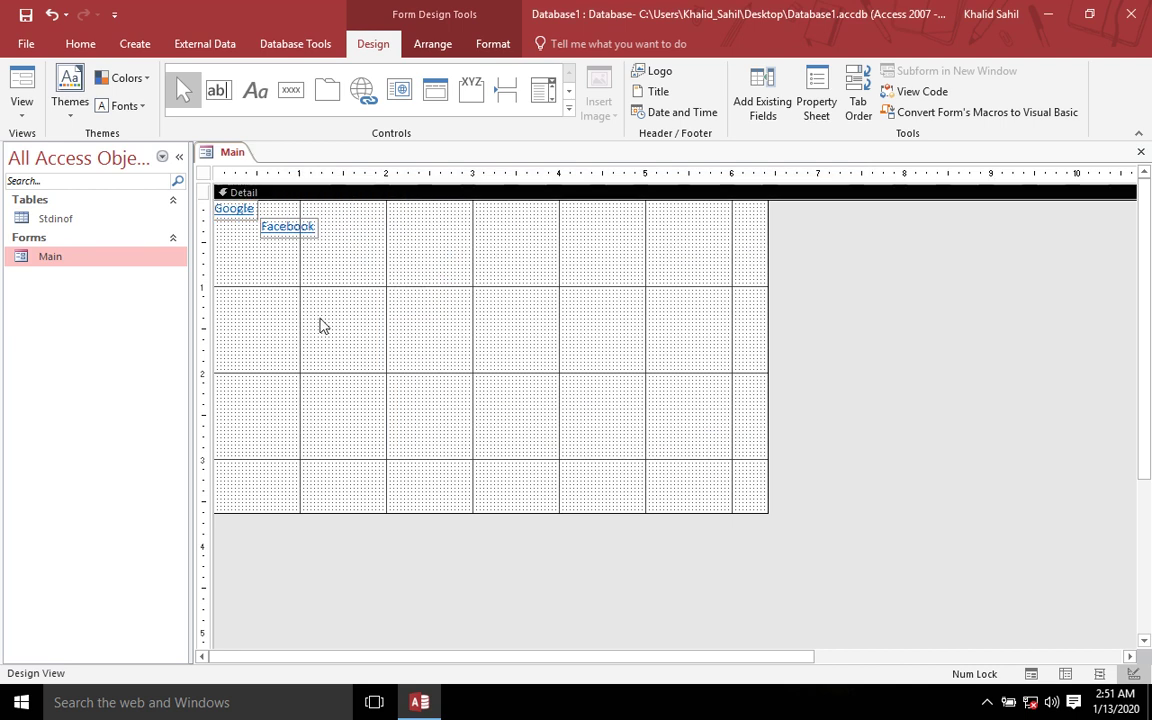
Line Facebook up beside Google, test both links in Form View, dismiss connection errors, and close.
{"action": "left_click_drag", "start_coordinate": [275, 232], "coordinate": [275, 214]}
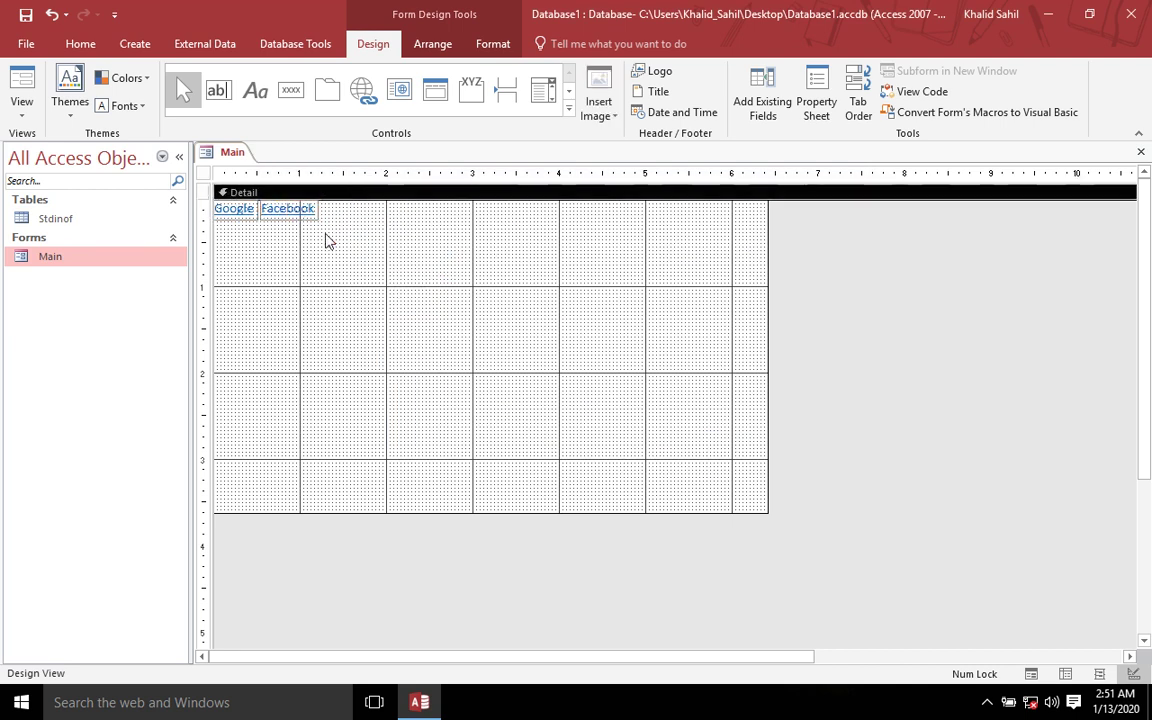
{"action": "double_click", "coordinate": [116, 258]}
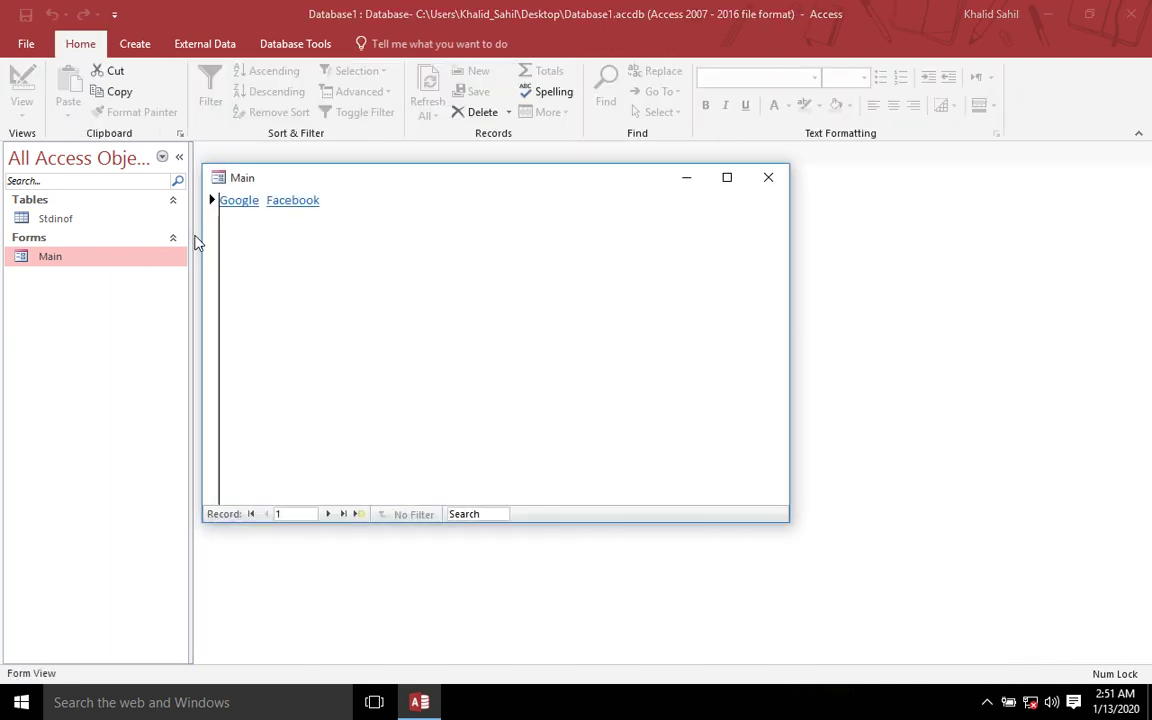
{"action": "left_click", "coordinate": [240, 201]}
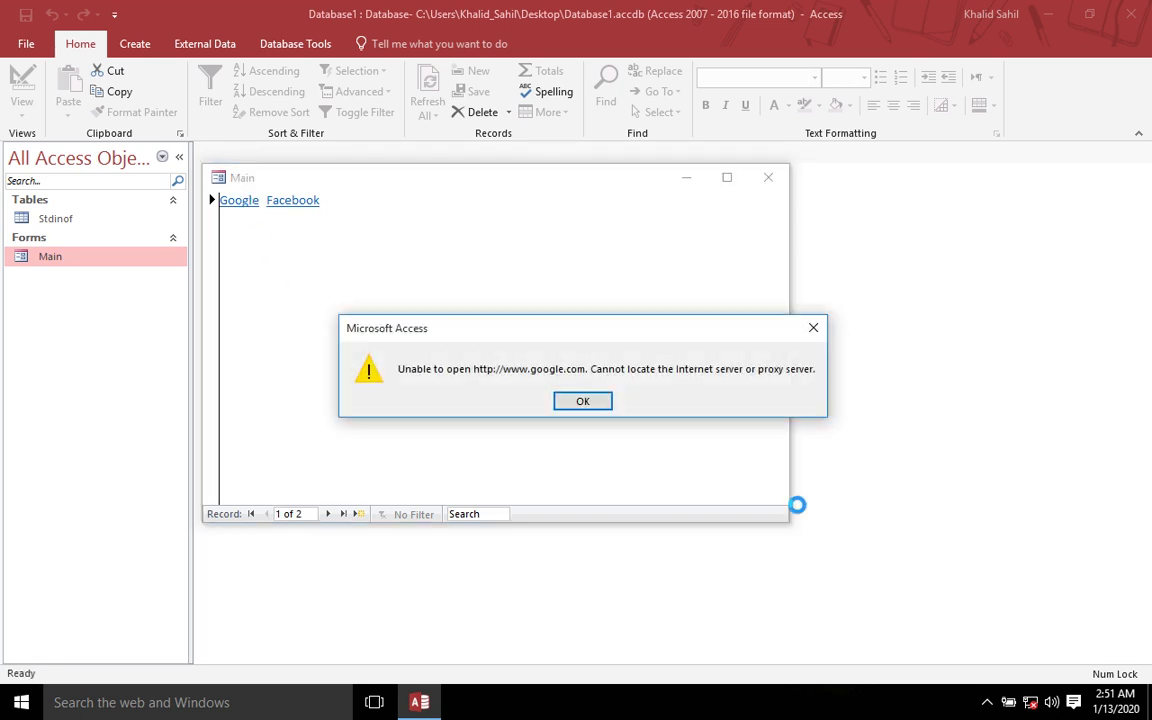
{"action": "left_click", "coordinate": [588, 402]}
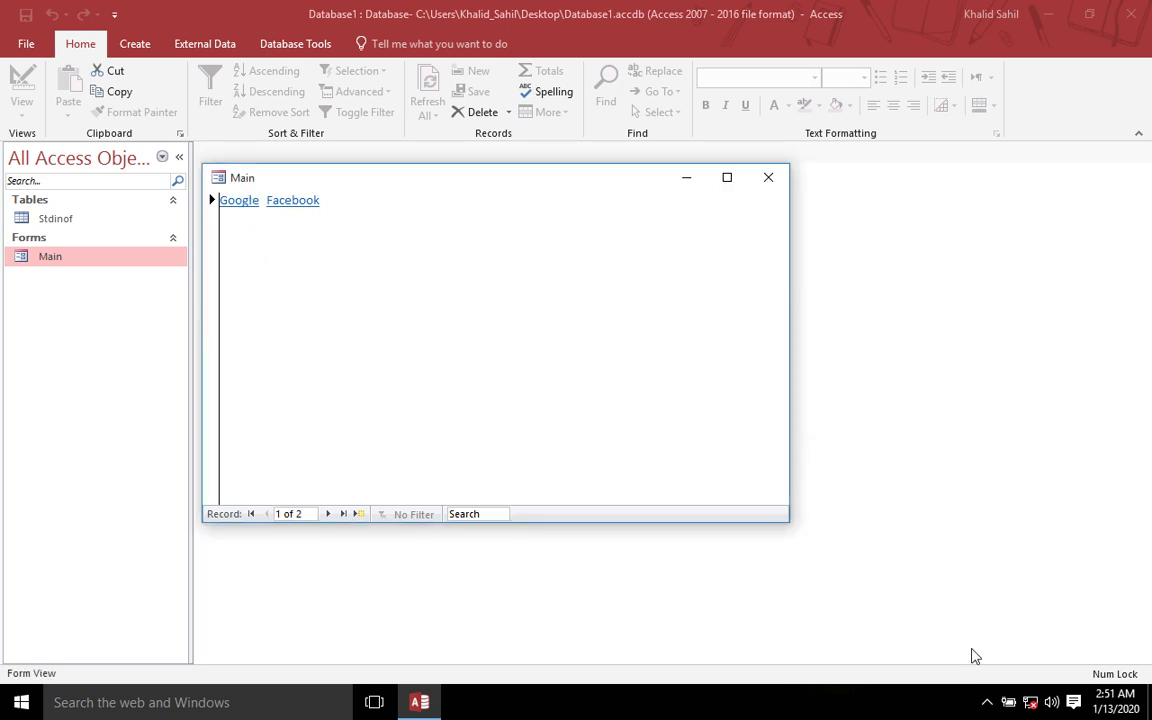
{"action": "left_click", "coordinate": [233, 203]}
{"action": "left_click", "coordinate": [584, 399]}
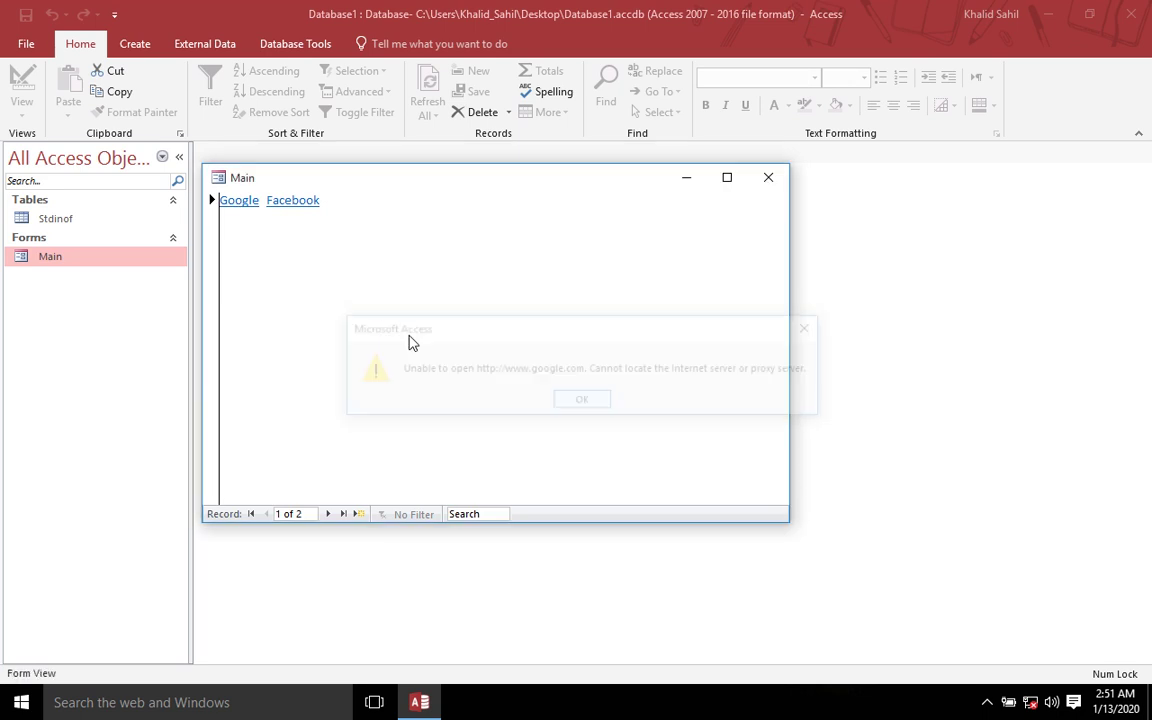
{"action": "left_click", "coordinate": [304, 206]}
{"action": "left_click", "coordinate": [570, 402]}
{"action": "left_click", "coordinate": [767, 179]}
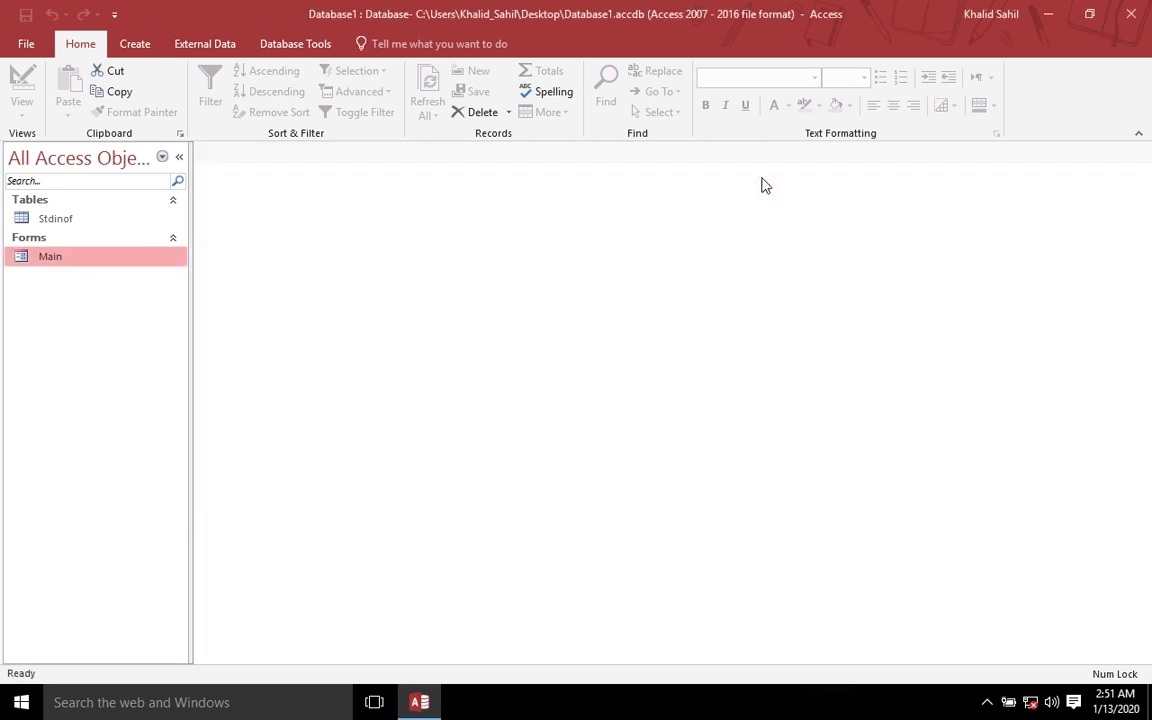
In Design View, delete the Google and Facebook links and enlarge the form area.
{"action": "right_click", "coordinate": [86, 265]}
{"action": "left_click", "coordinate": [120, 314]}
{"action": "left_click_drag", "start_coordinate": [333, 272], "coordinate": [113, 175]}
{"action": "key", "text": "Delete"}
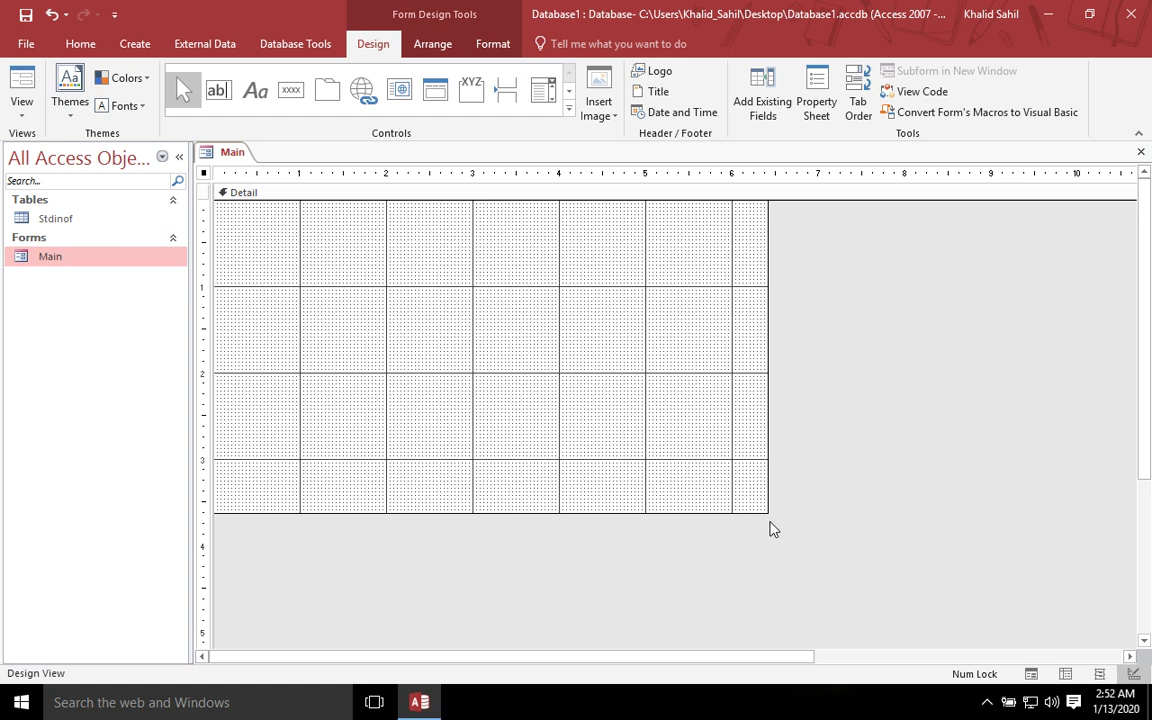
{"action": "mouse_move", "coordinate": [769, 515]}
{"action": "left_mouse_down"}
{"action": "mouse_move", "coordinate": [1003, 630]}
{"action": "mouse_move", "coordinate": [1066, 646]}
{"action": "left_mouse_up"}
Set Record Selectors and Navigation Buttons to No, then close and save the form.
{"action": "double_click", "coordinate": [203, 173]}
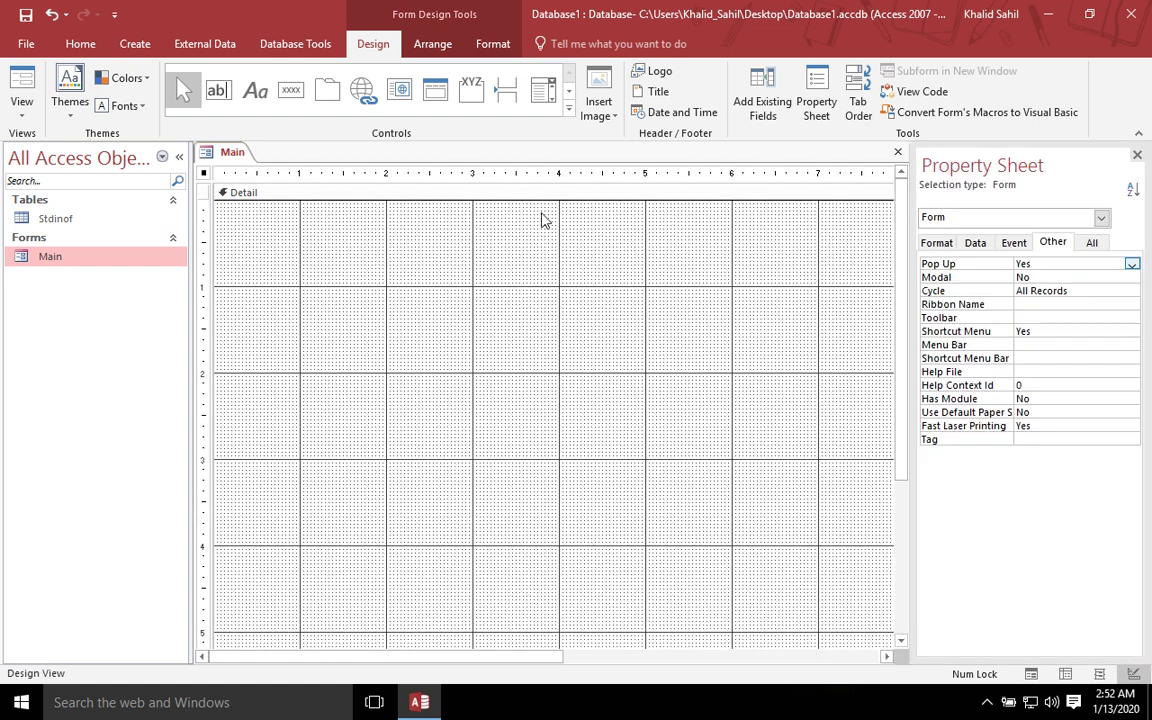
{"action": "left_click", "coordinate": [937, 243]}
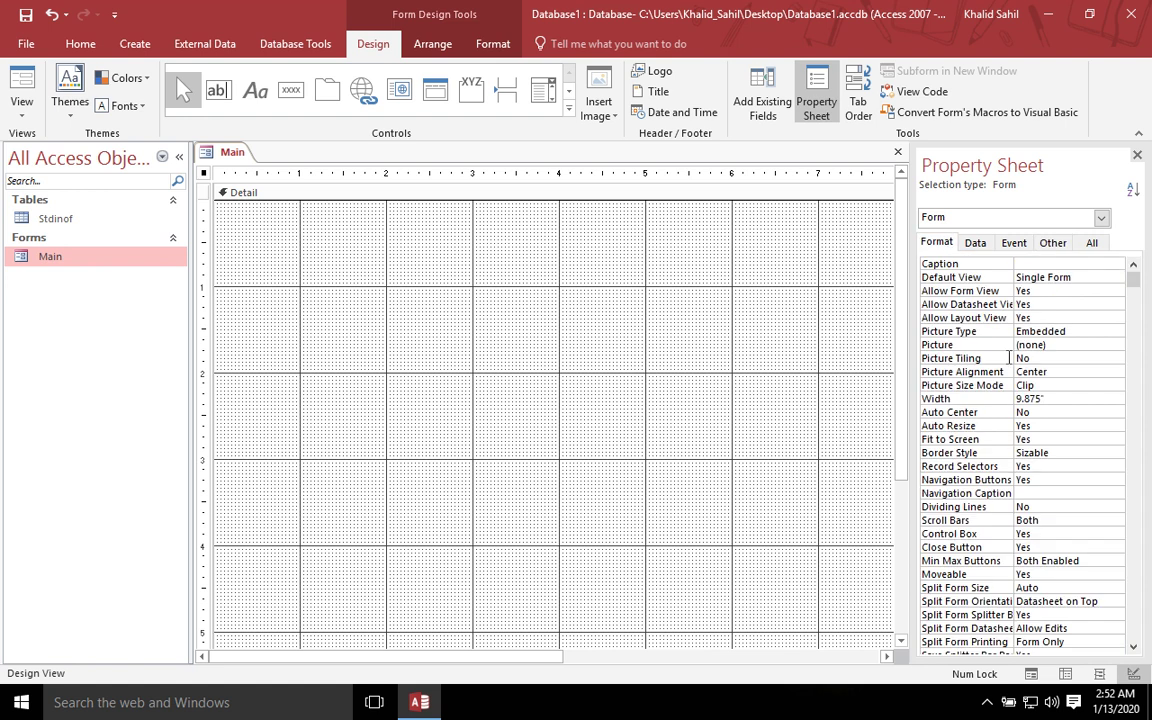
{"action": "double_click", "coordinate": [1022, 466]}
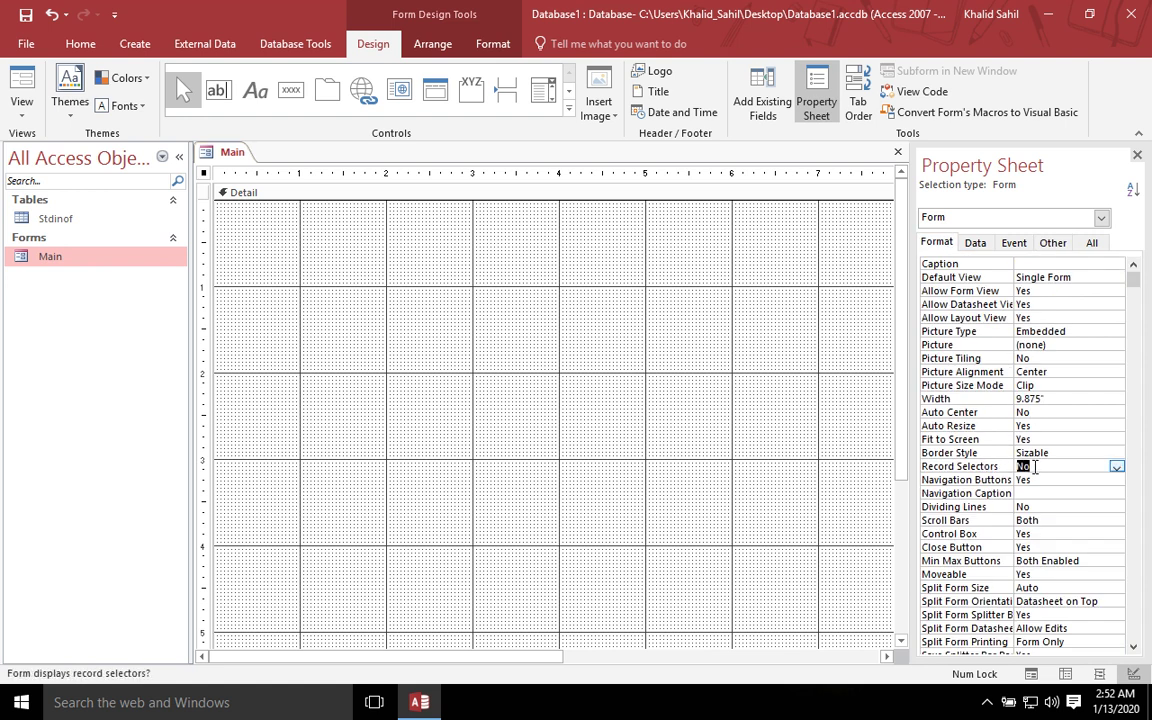
{"action": "double_click", "coordinate": [1000, 480]}
{"action": "left_click", "coordinate": [1137, 155]}
{"action": "left_click", "coordinate": [1139, 152]}
{"action": "left_click", "coordinate": [509, 401]}
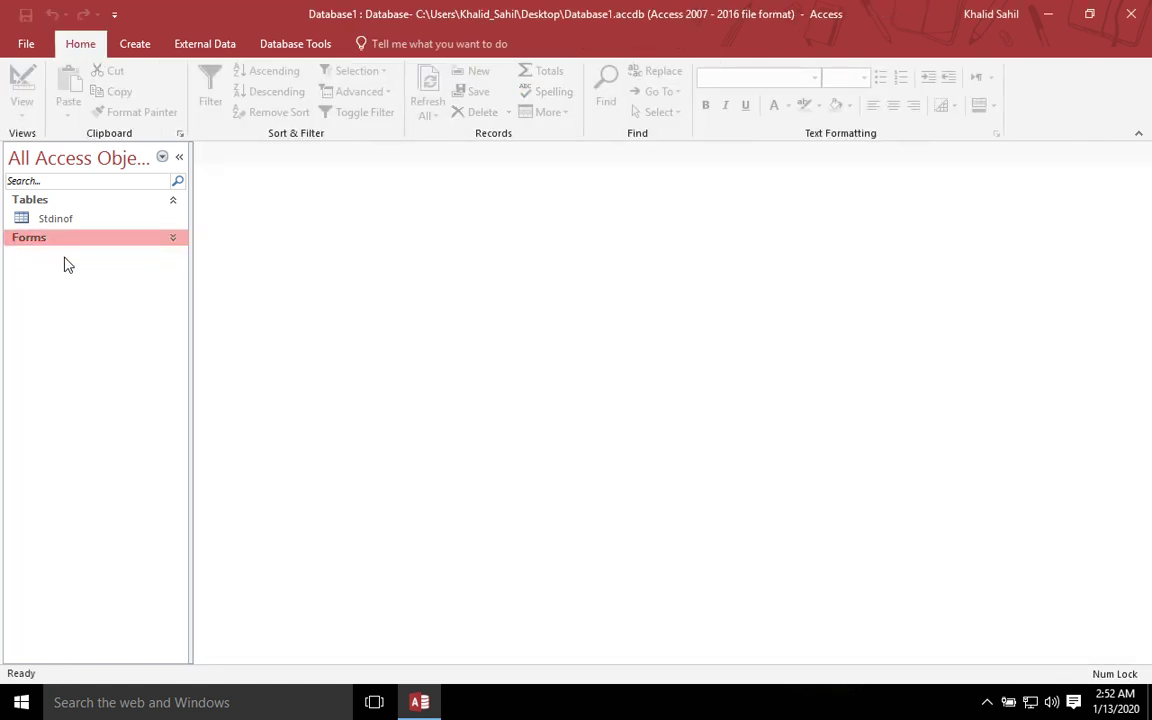
Reopen Main in Design View and set its Auto Center property to Yes.
{"action": "double_click", "coordinate": [78, 256]}
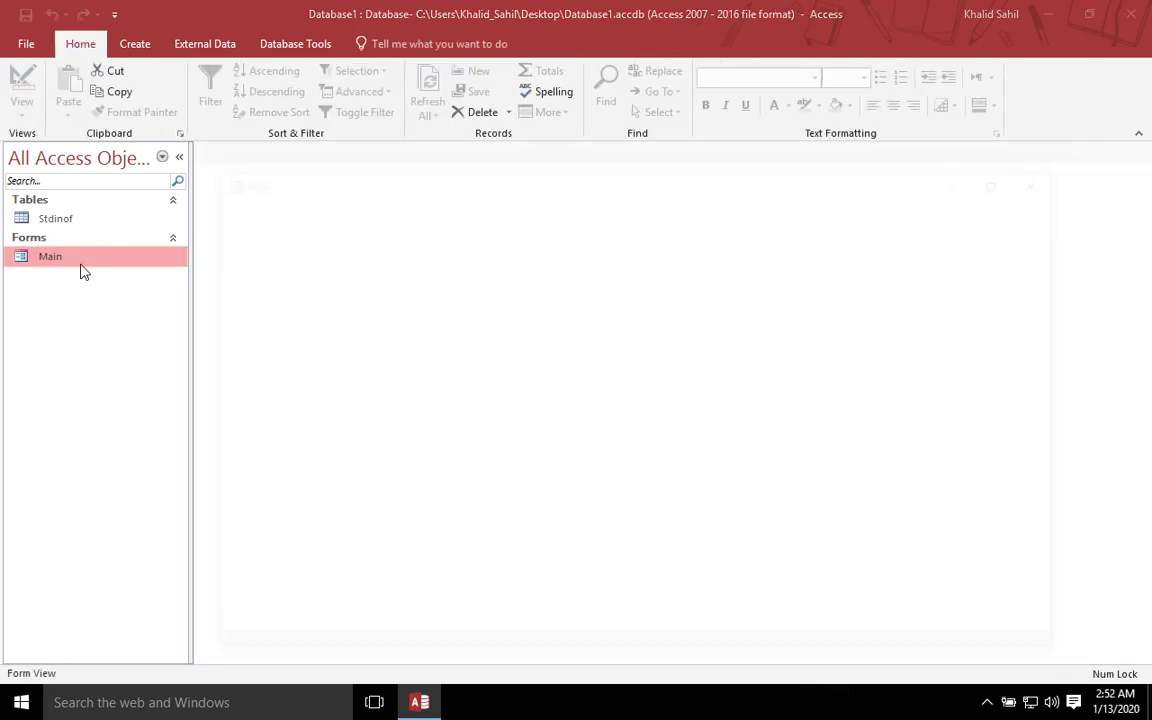
{"action": "right_click", "coordinate": [514, 296]}
{"action": "left_click", "coordinate": [527, 342]}
{"action": "double_click", "coordinate": [203, 175]}
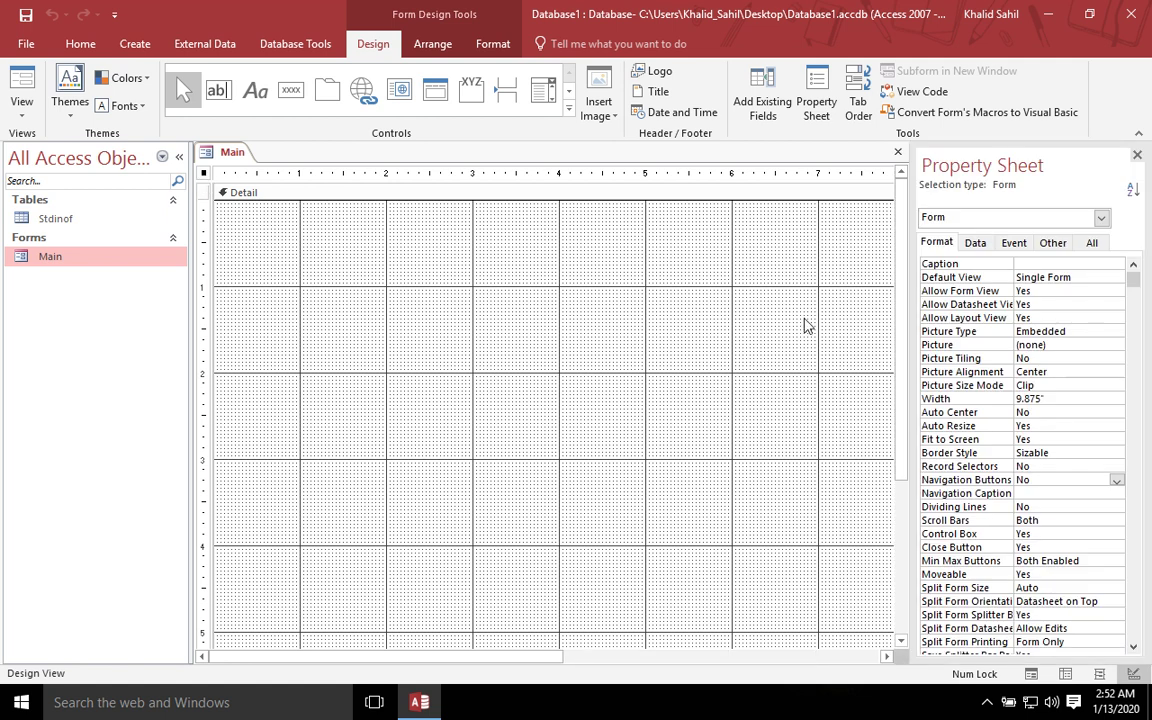
{"action": "left_click", "coordinate": [1054, 411]}
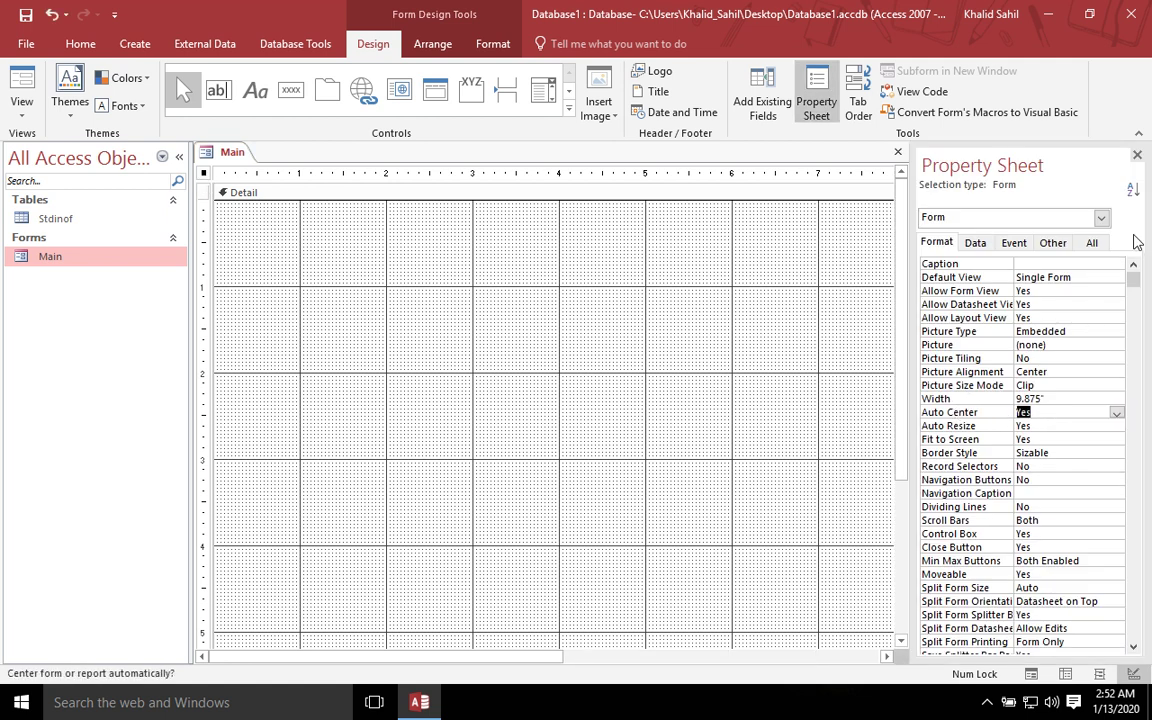
{"action": "left_click", "coordinate": [1137, 154]}
{"action": "left_click", "coordinate": [399, 89]}
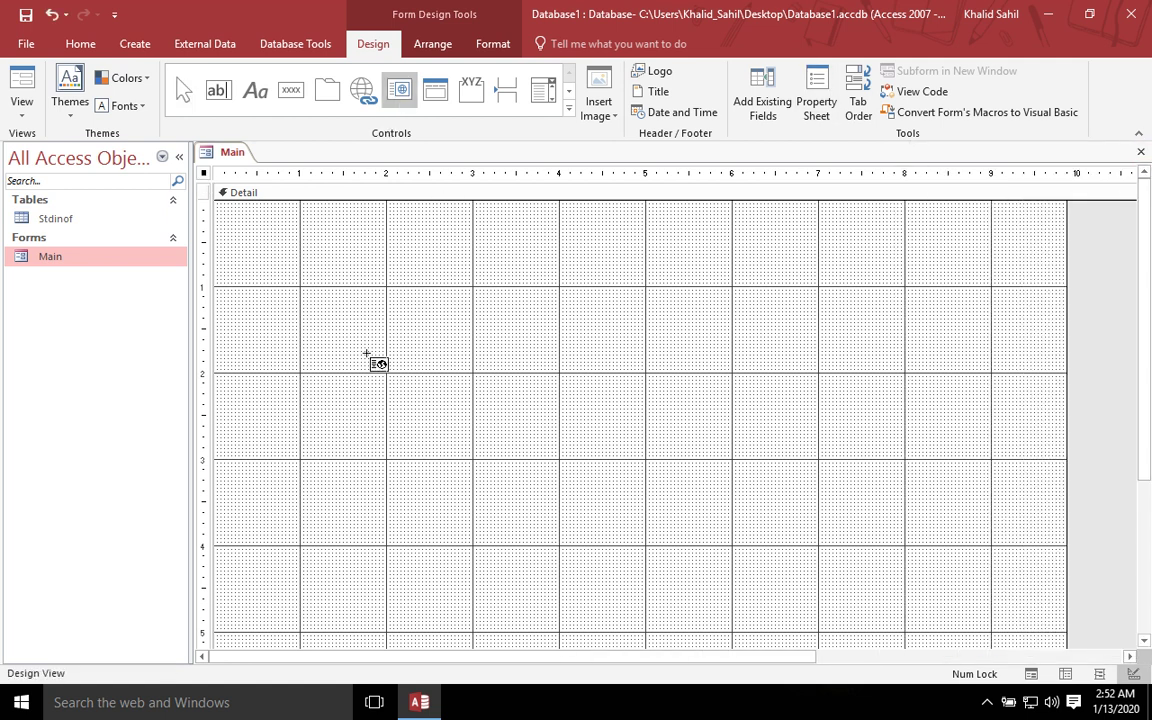
{"action": "mouse_move", "coordinate": [264, 298]}
{"action": "left_mouse_down"}
{"action": "mouse_move", "coordinate": [988, 598]}
{"action": "mouse_move", "coordinate": [1024, 634]}
{"action": "left_mouse_up"}
{"action": "type", "text": "www.go"}
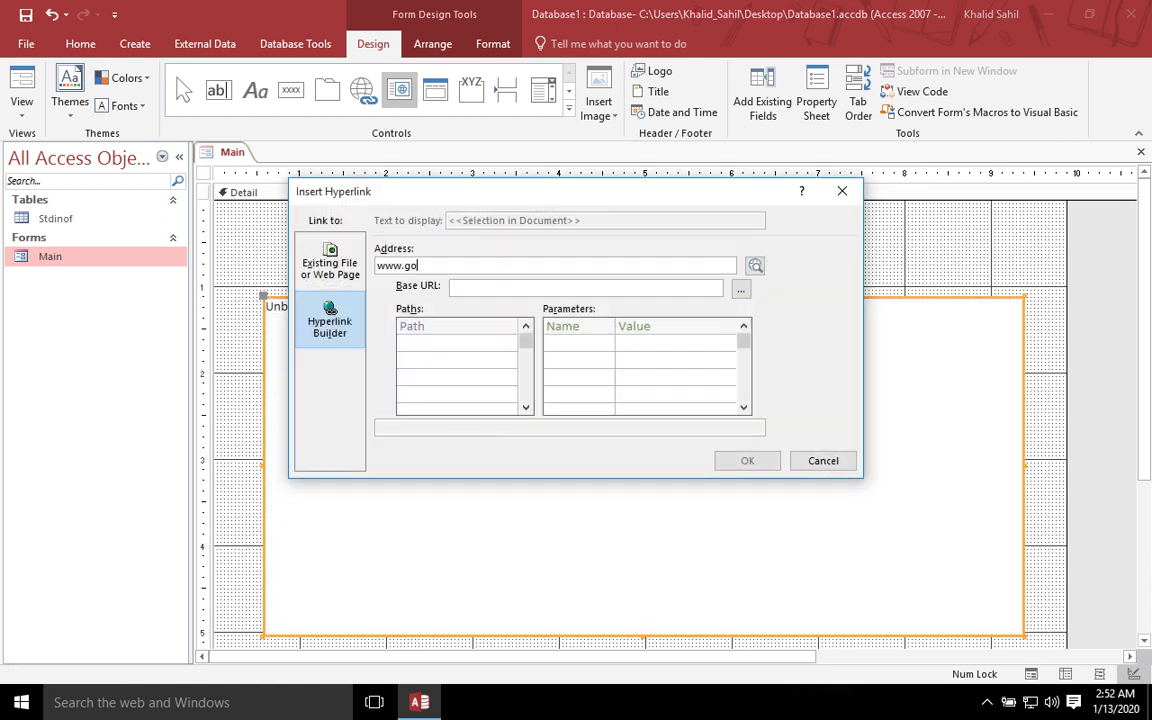
{"action": "type", "text": "com"}
{"action": "left_click", "coordinate": [720, 288]}
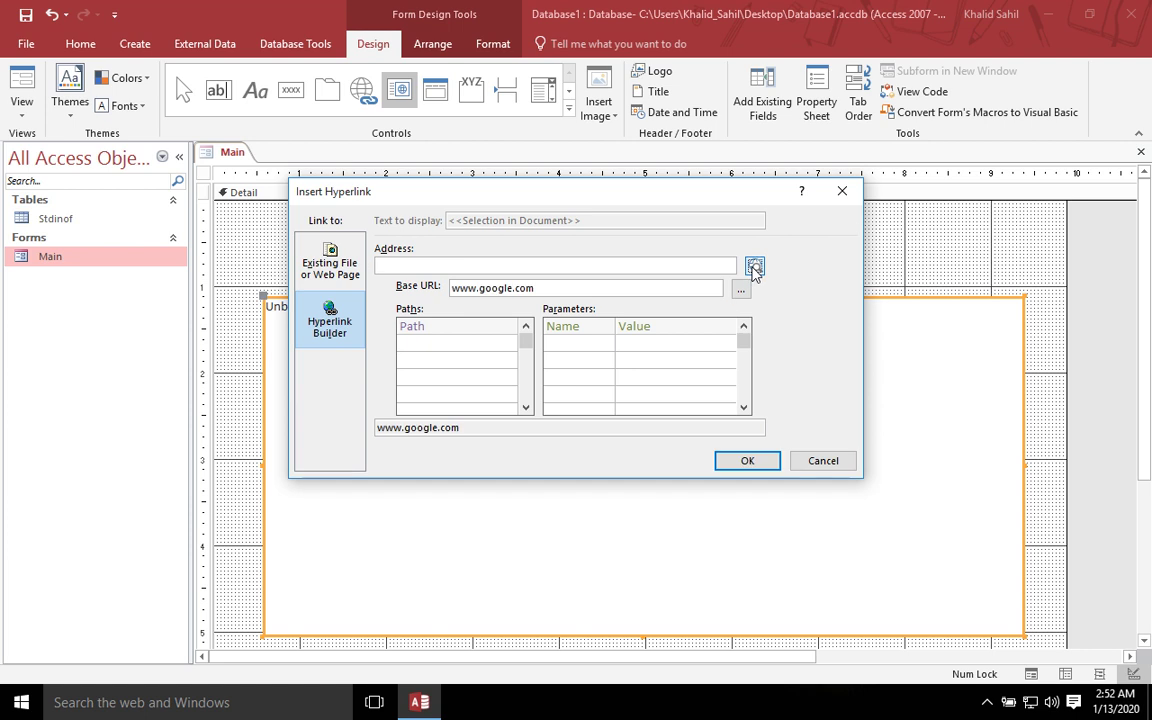
{"action": "left_click", "coordinate": [748, 461]}
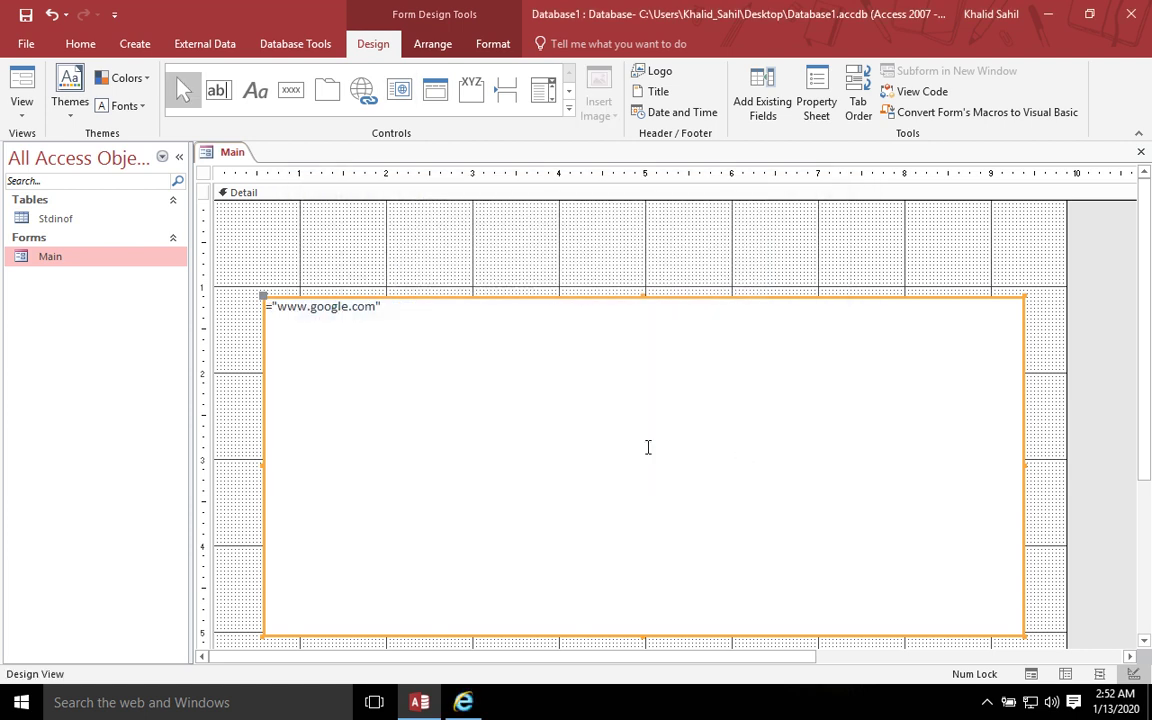
{"action": "left_click", "coordinate": [363, 267]}
Run Main in Form View, accepting the script errors until Google loads, then bring up its view options.
{"action": "key", "text": "ctrl+w"}
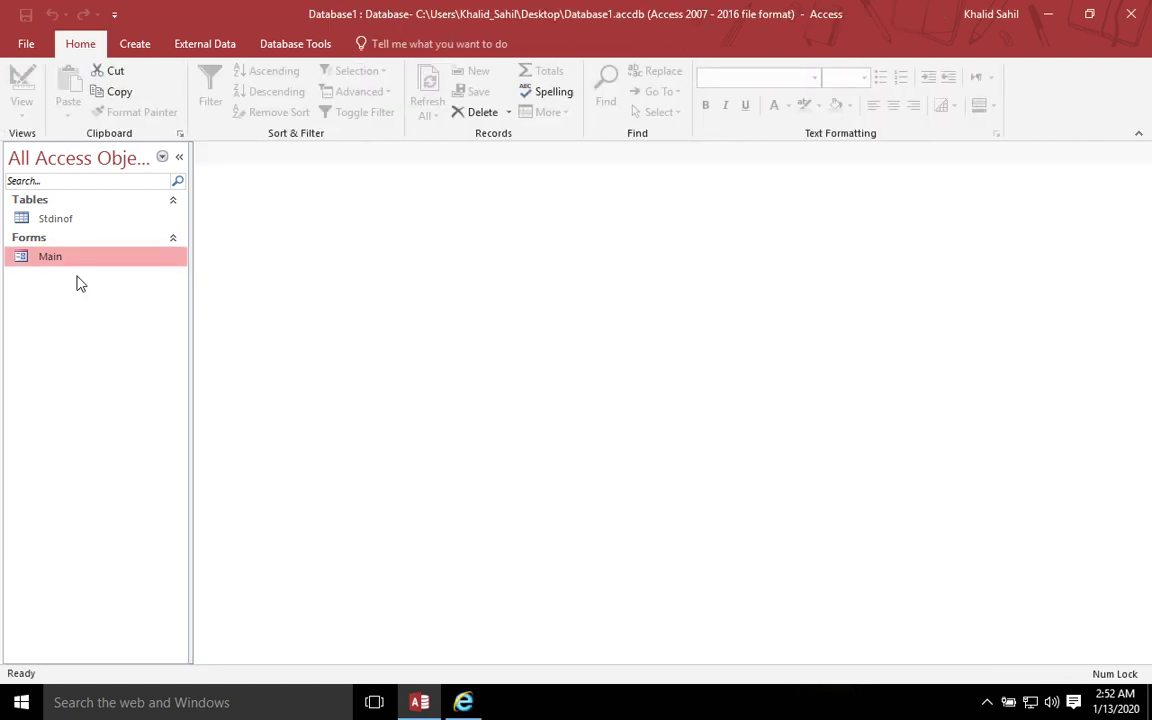
{"action": "double_click", "coordinate": [66, 258]}
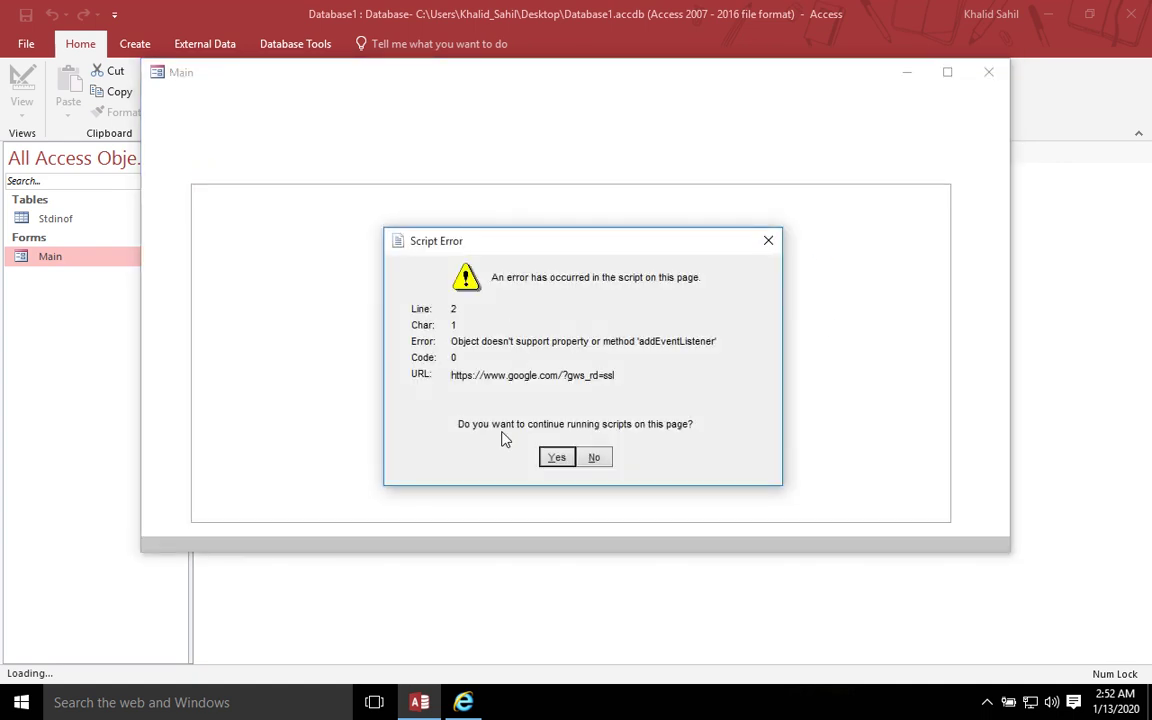
{"action": "left_click", "coordinate": [550, 456]}
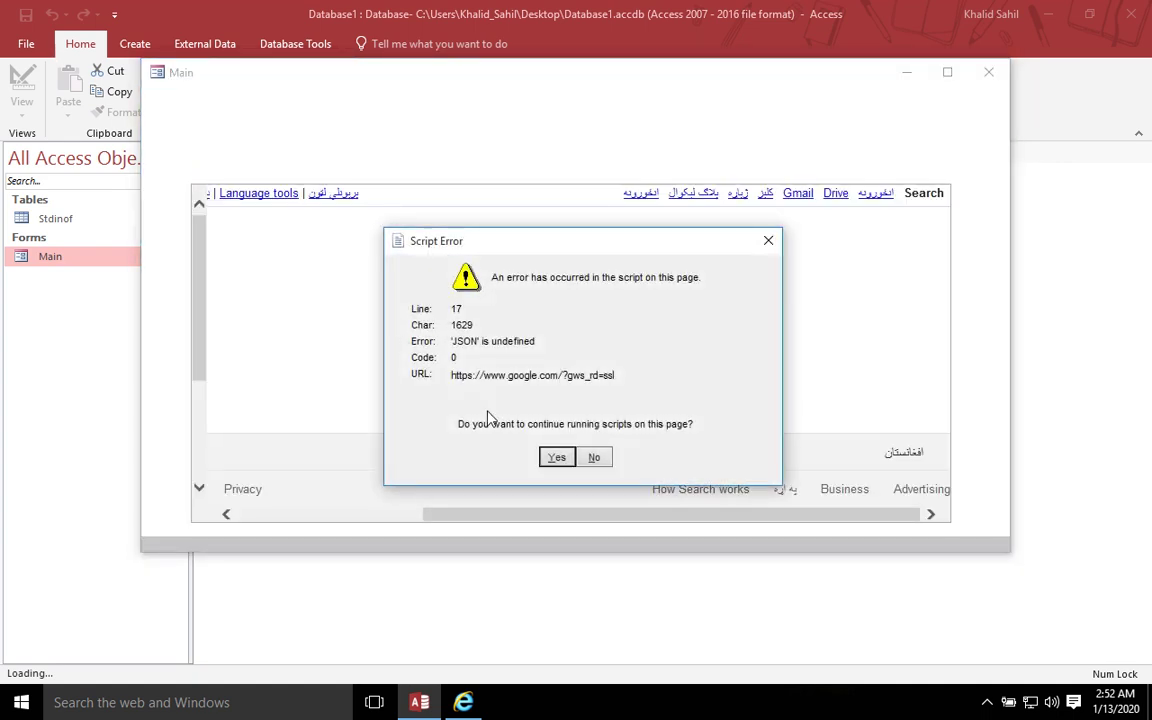
{"action": "left_click", "coordinate": [558, 457]}
{"action": "left_click", "coordinate": [558, 457]}
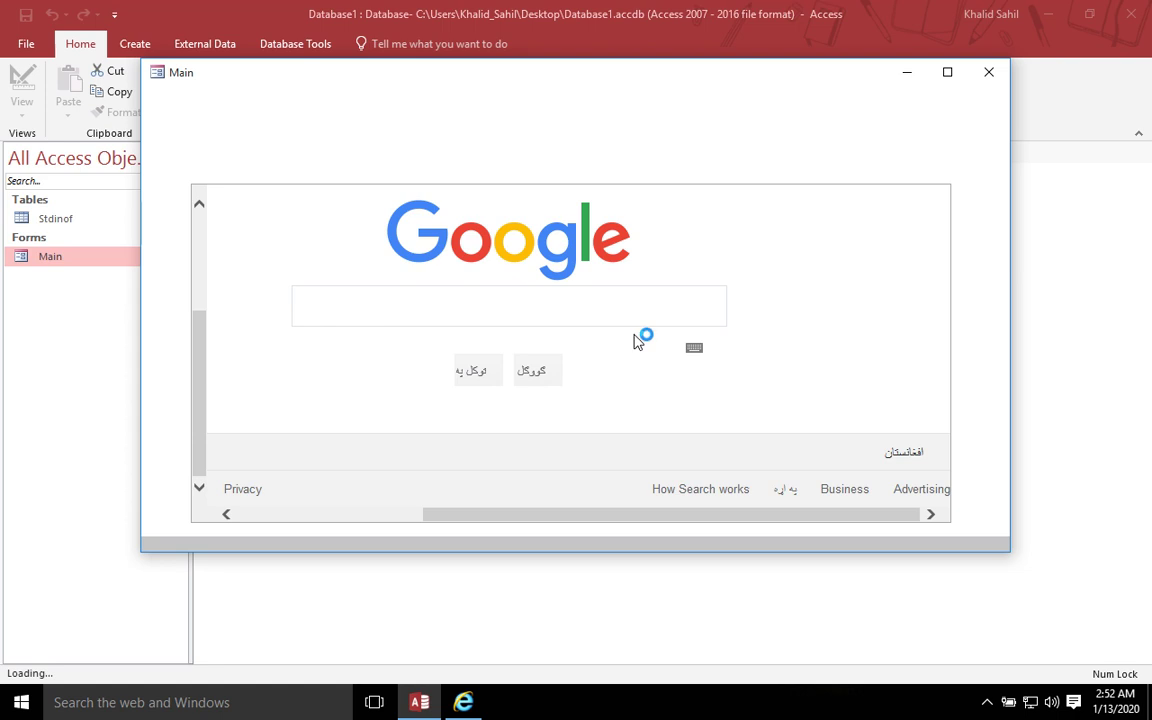
{"action": "right_click", "coordinate": [866, 118]}
Switch Main to Design View and extend the form's bottom edge slightly lower.
{"action": "left_click", "coordinate": [897, 163]}
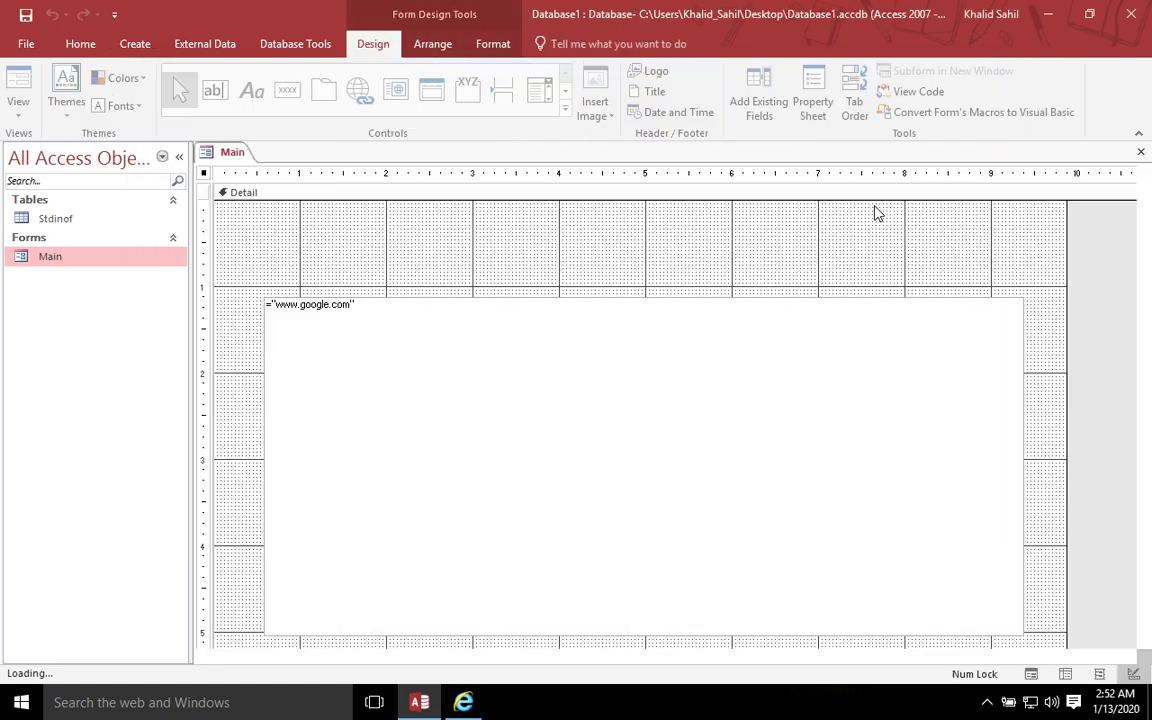
{"action": "left_click_drag", "start_coordinate": [289, 257], "coordinate": [391, 359]}
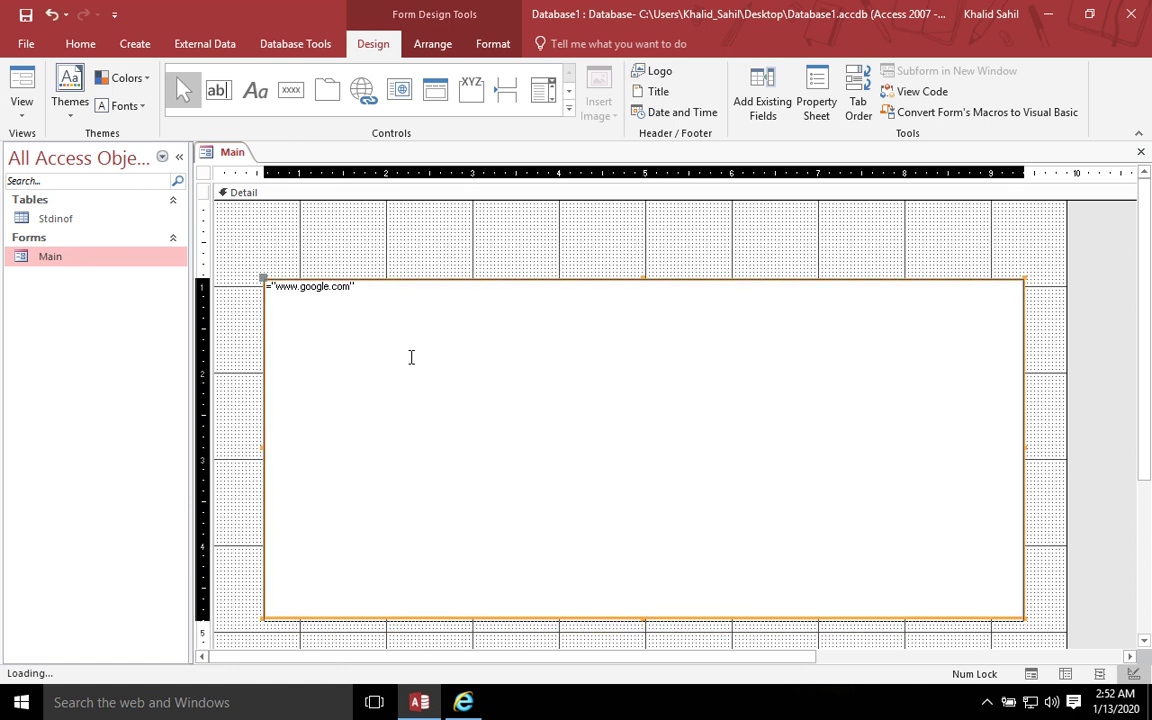
{"action": "scroll", "coordinate": [411, 357], "scroll_direction": "down", "scroll_amount": 3}
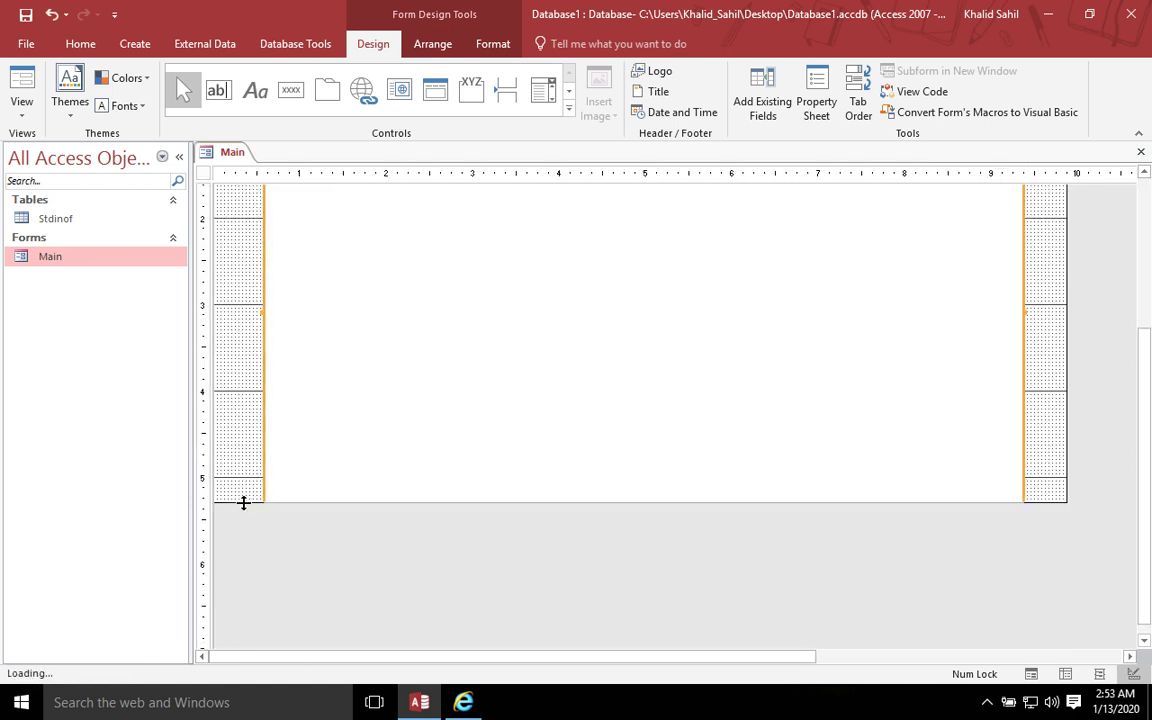
{"action": "left_click_drag", "start_coordinate": [243, 503], "coordinate": [249, 548]}
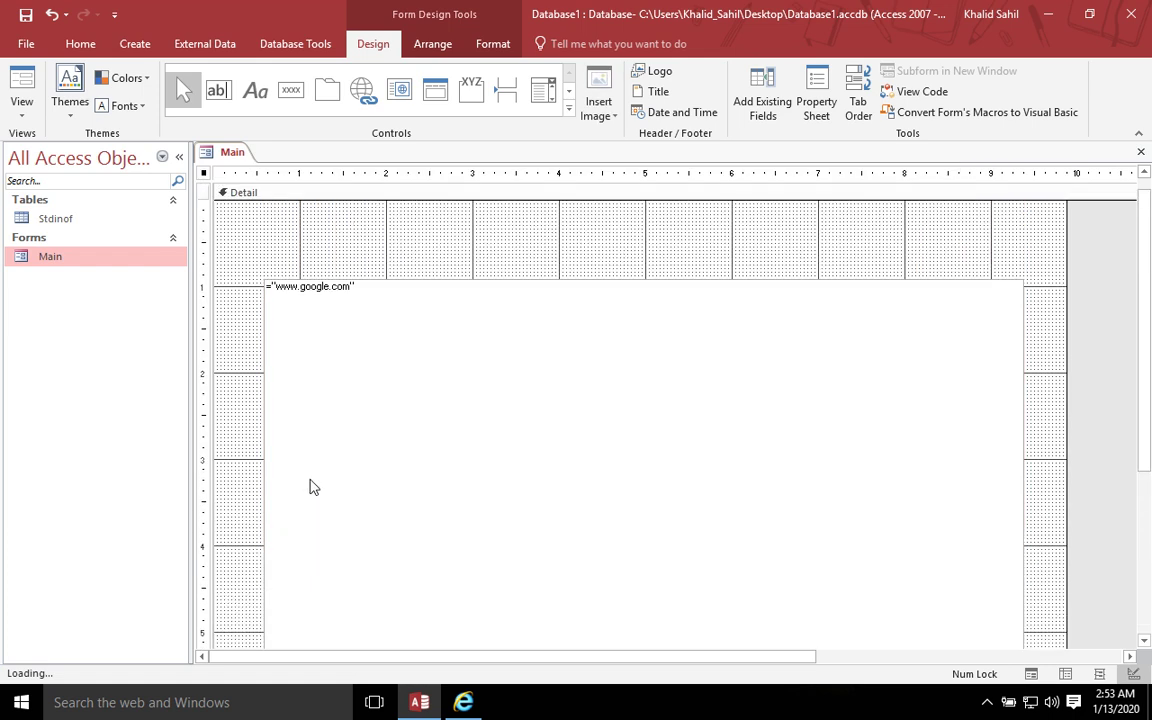
{"action": "left_click", "coordinate": [316, 288]}
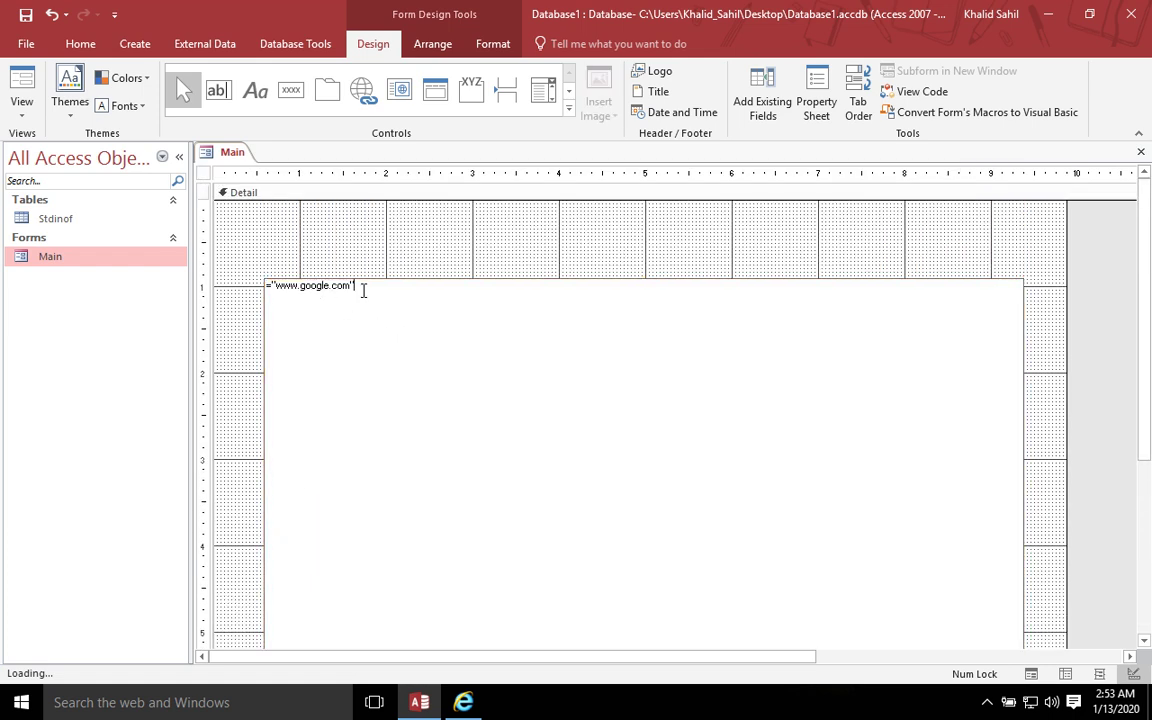
{"action": "left_click", "coordinate": [287, 228]}
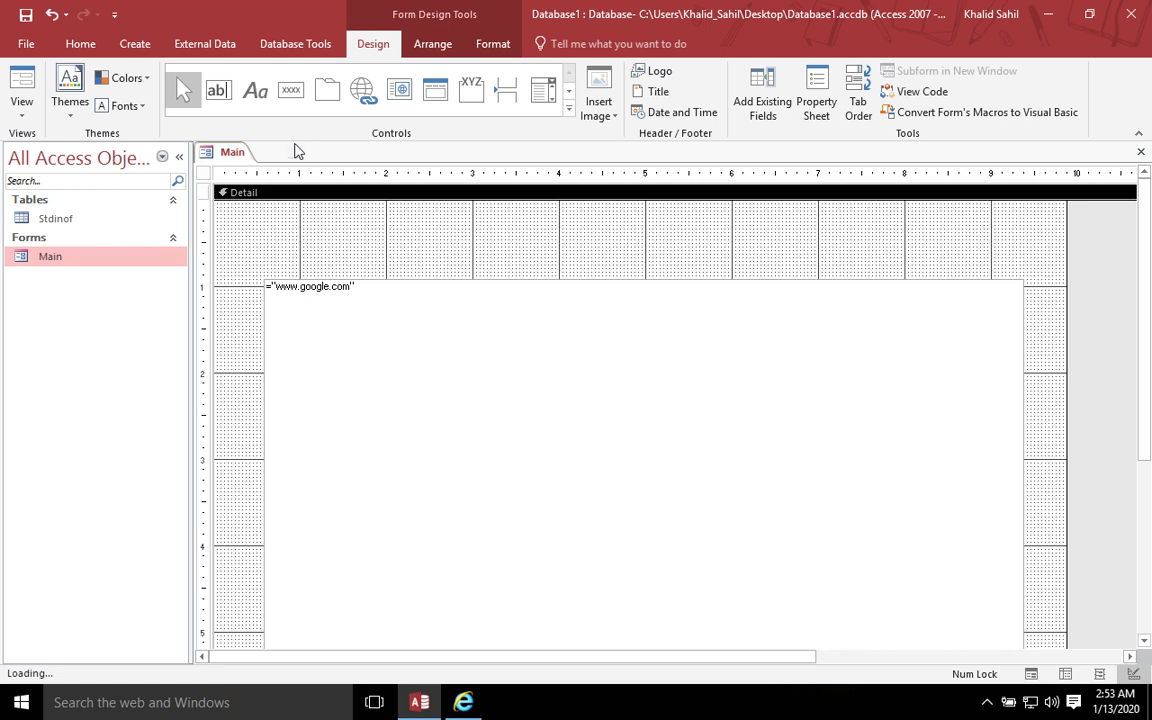
Draw a text box above the embedded browser, delete its label, and align it left.
{"action": "left_click", "coordinate": [217, 90]}
{"action": "mouse_move", "coordinate": [358, 218]}
{"action": "left_mouse_down"}
{"action": "mouse_move", "coordinate": [465, 257]}
{"action": "mouse_move", "coordinate": [594, 243]}
{"action": "left_mouse_up"}
{"action": "left_click", "coordinate": [250, 232]}
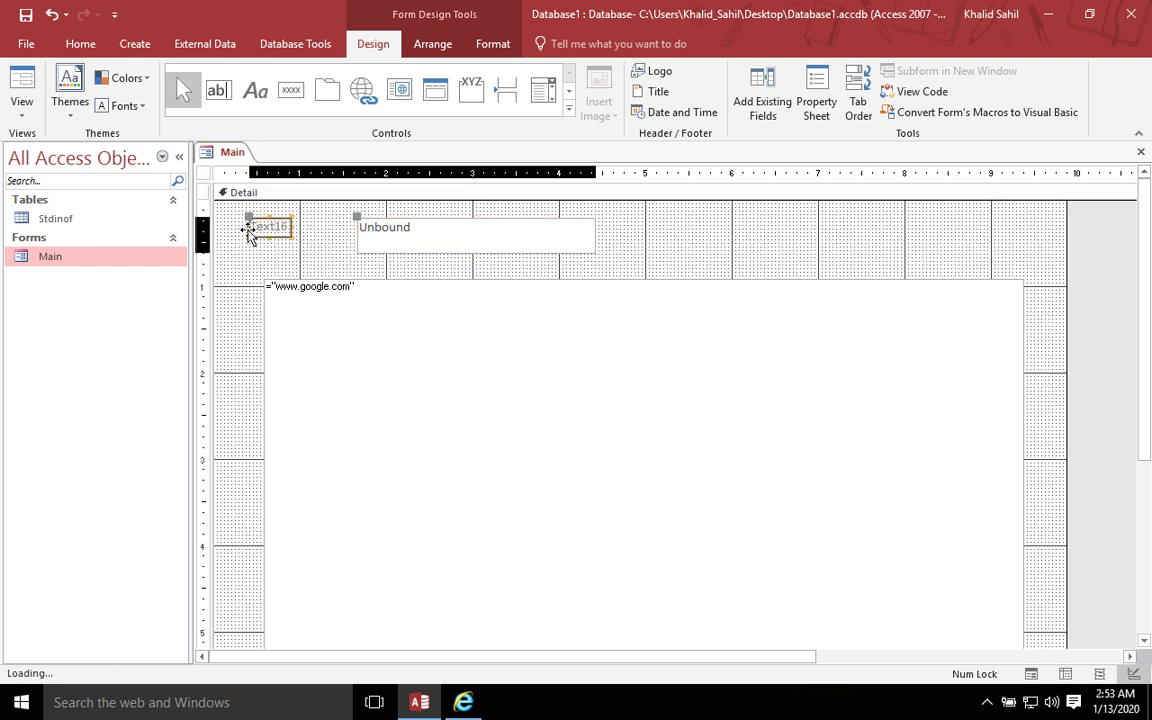
{"action": "key", "text": "Delete"}
{"action": "left_click_drag", "start_coordinate": [365, 247], "coordinate": [319, 244]}
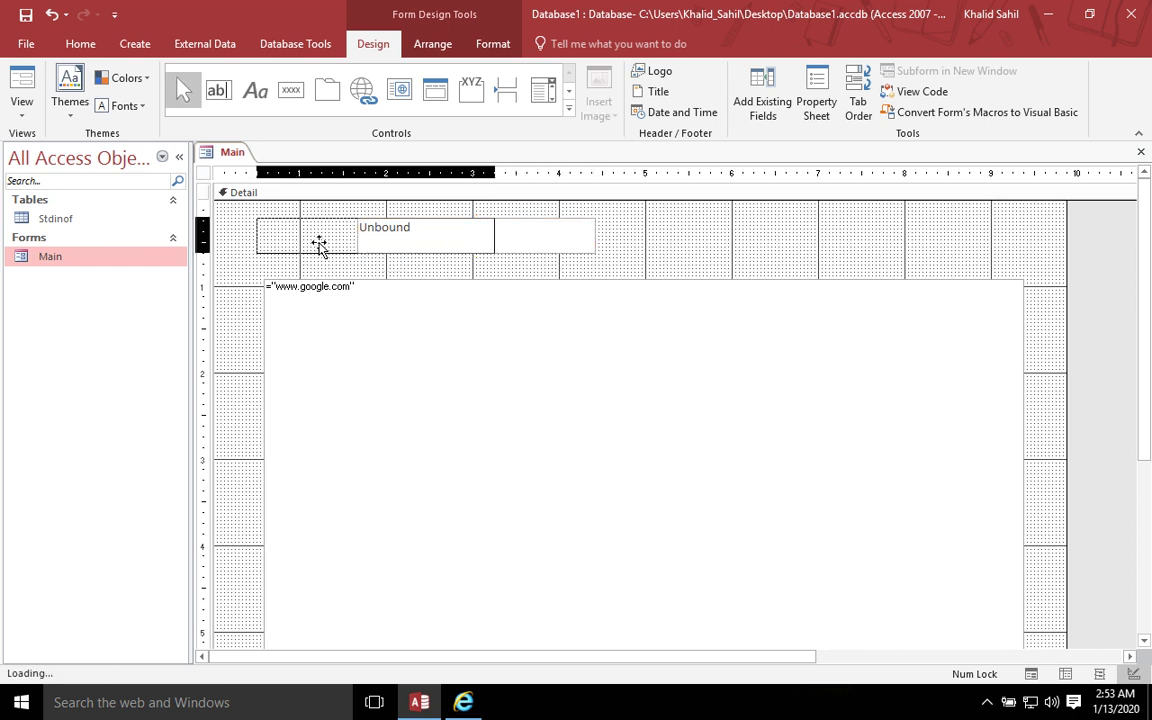
Rename the new text box from Text16 to txtsearch in the Property Sheet.
{"action": "left_click", "coordinate": [816, 100]}
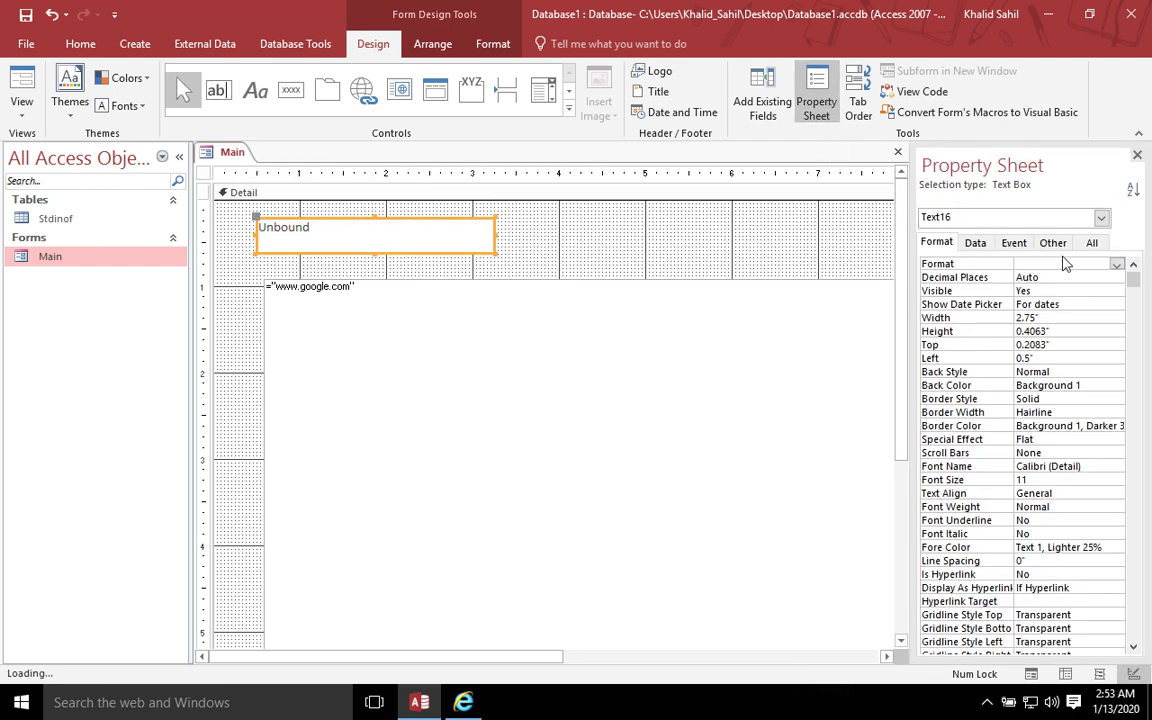
{"action": "left_click", "coordinate": [1052, 242]}
{"action": "left_click", "coordinate": [945, 265]}
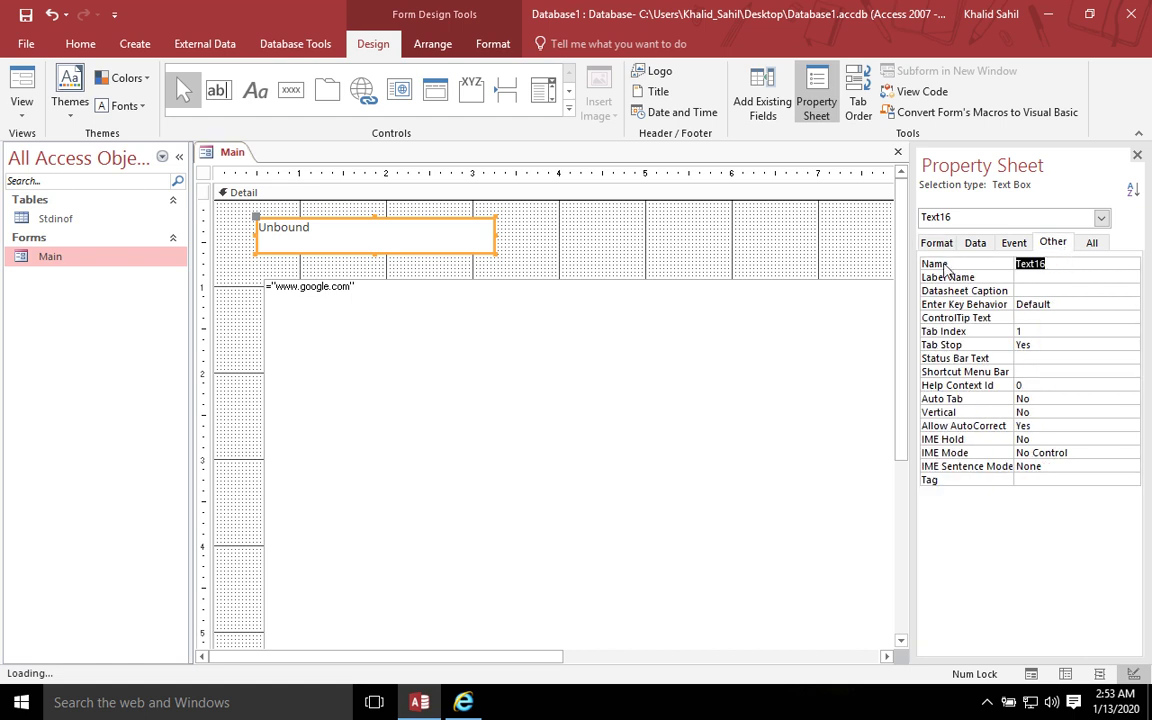
{"action": "type", "text": "txtsearch"}
{"action": "key", "text": "Return"}
{"action": "left_click", "coordinate": [1138, 156]}
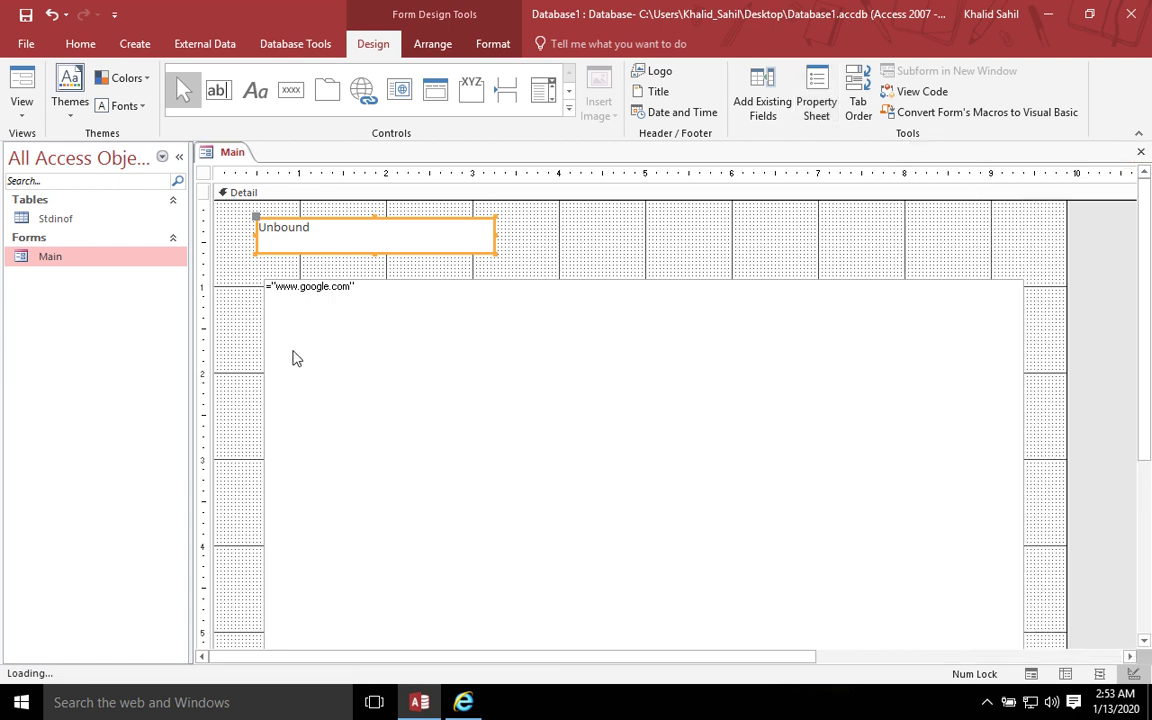
Set the browser control's address to =[txtsearch] and close the form design.
{"action": "left_click", "coordinate": [342, 286]}
{"action": "left_click", "coordinate": [354, 287]}
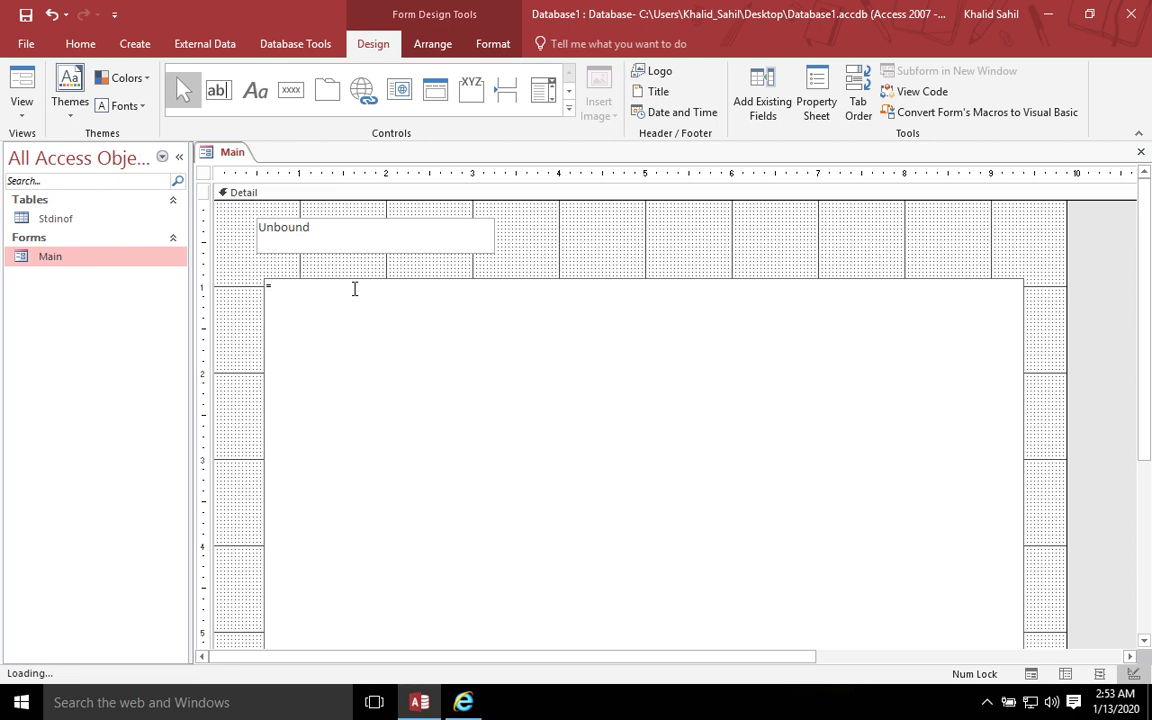
{"action": "type", "text": "txtsearch"}
{"action": "type", "text": "[txtsearch]"}
{"action": "key", "text": "Return"}
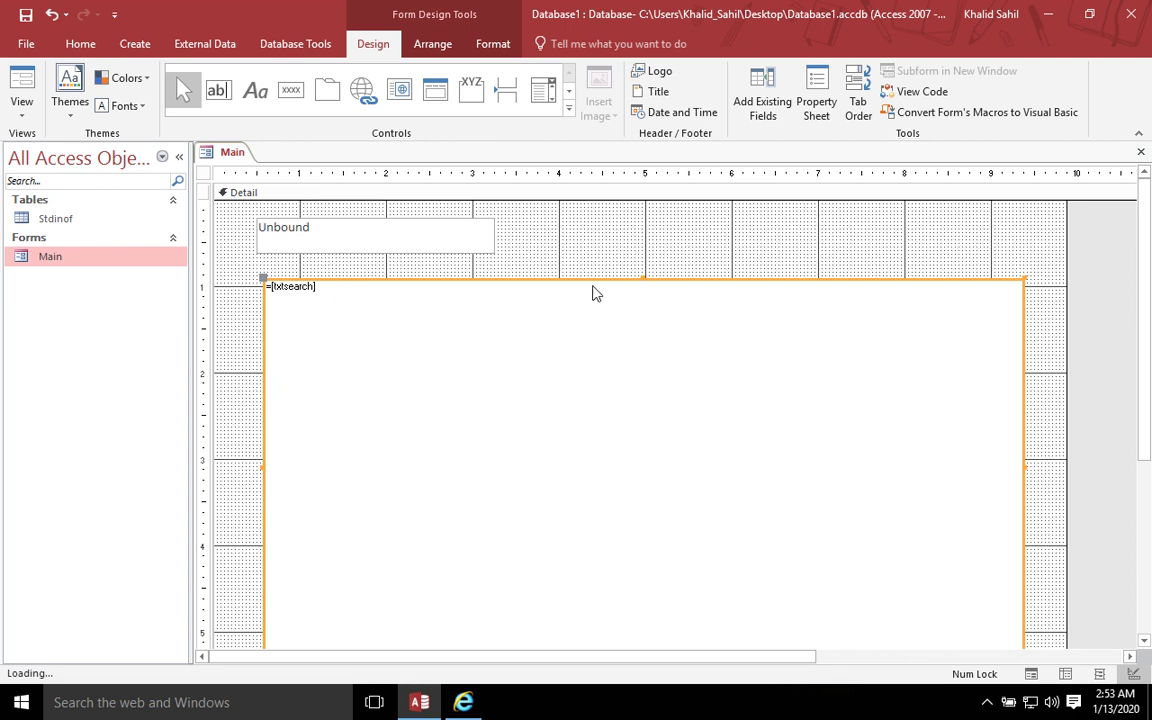
{"action": "left_click", "coordinate": [575, 231]}
{"action": "left_click", "coordinate": [1137, 151]}
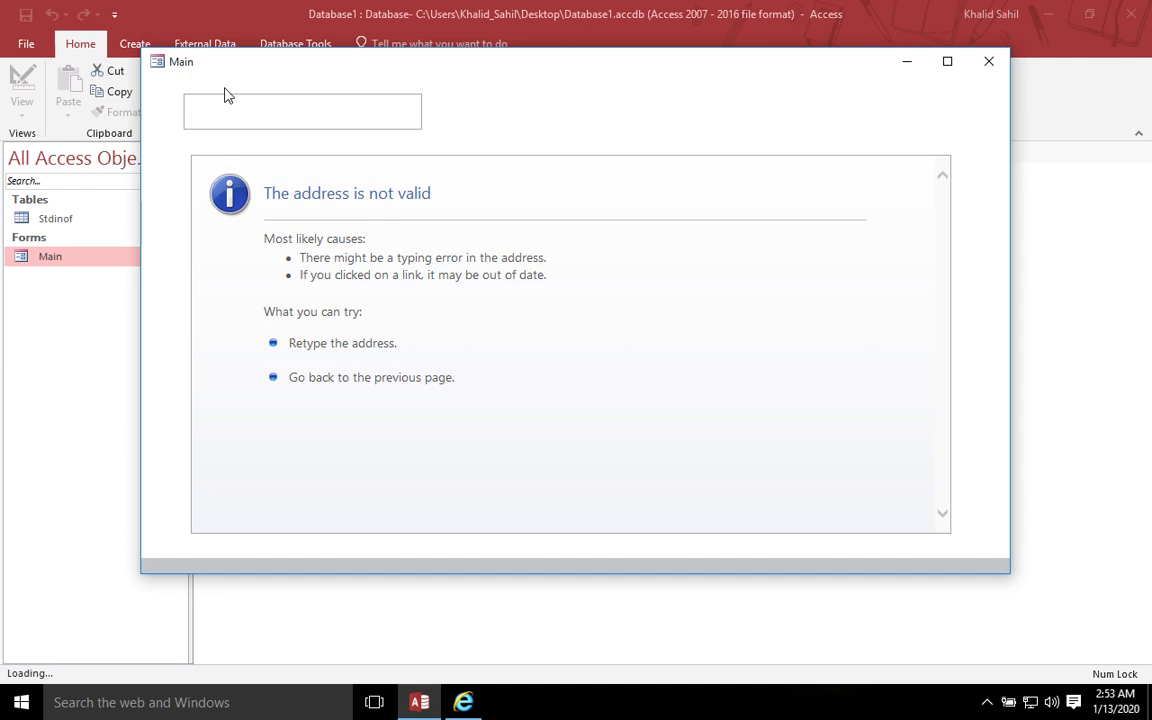
{"action": "type", "text": "www.google.com"}
{"action": "key", "text": "Return"}
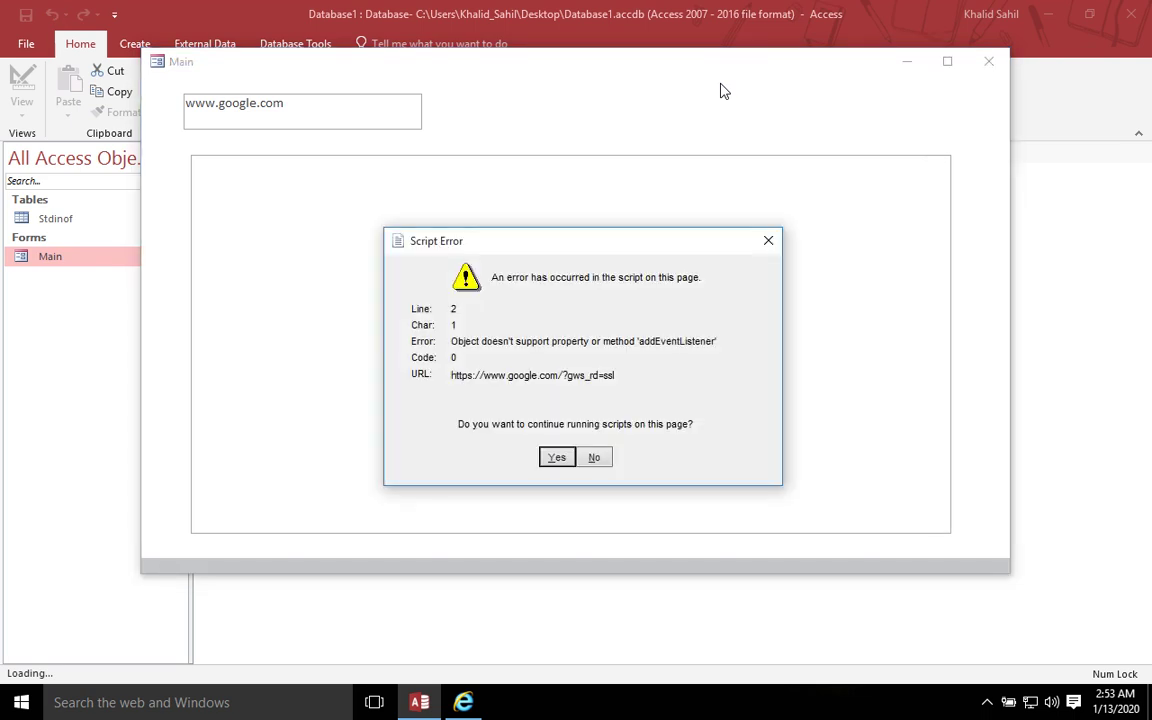
{"action": "left_click", "coordinate": [556, 457]}
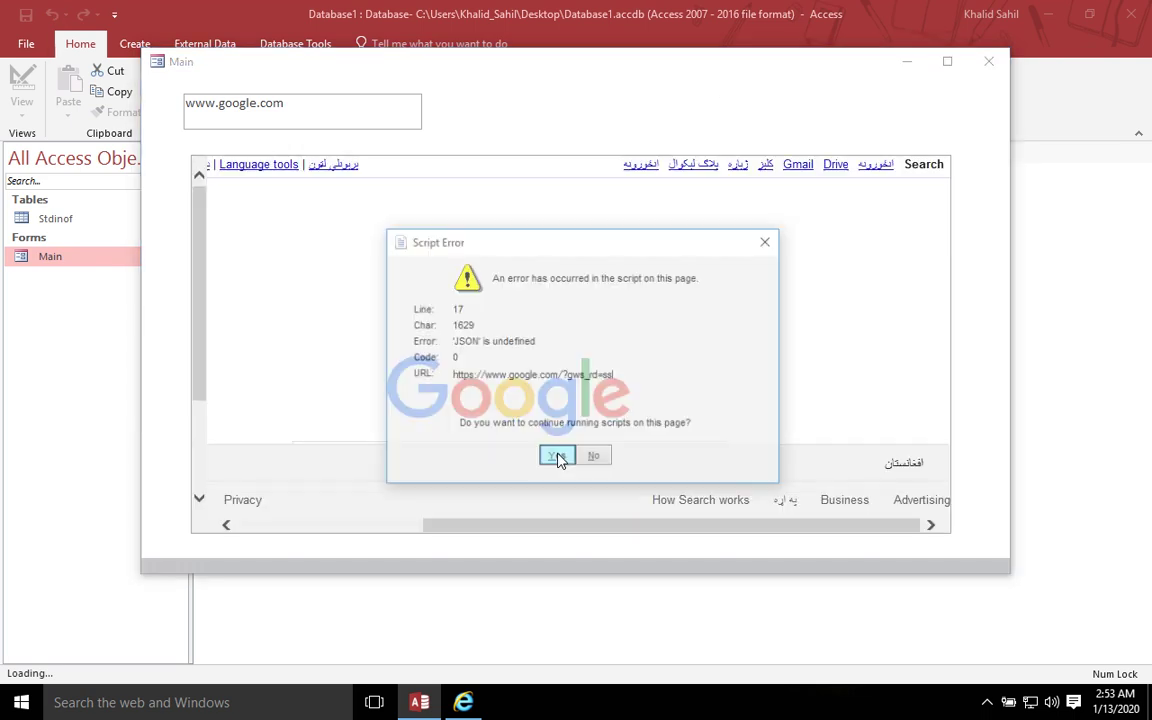
{"action": "left_click", "coordinate": [555, 458]}
{"action": "left_click", "coordinate": [552, 459]}
{"action": "left_click", "coordinate": [556, 457]}
{"action": "double_click", "coordinate": [240, 105]}
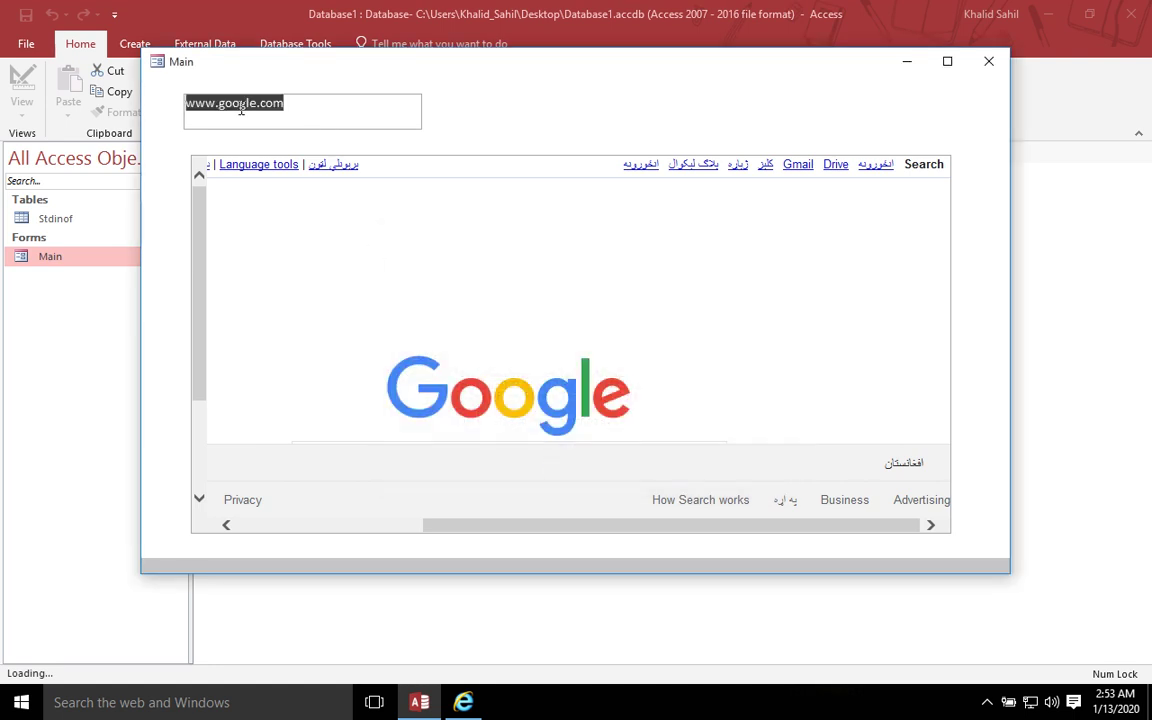
{"action": "type", "text": "F"}
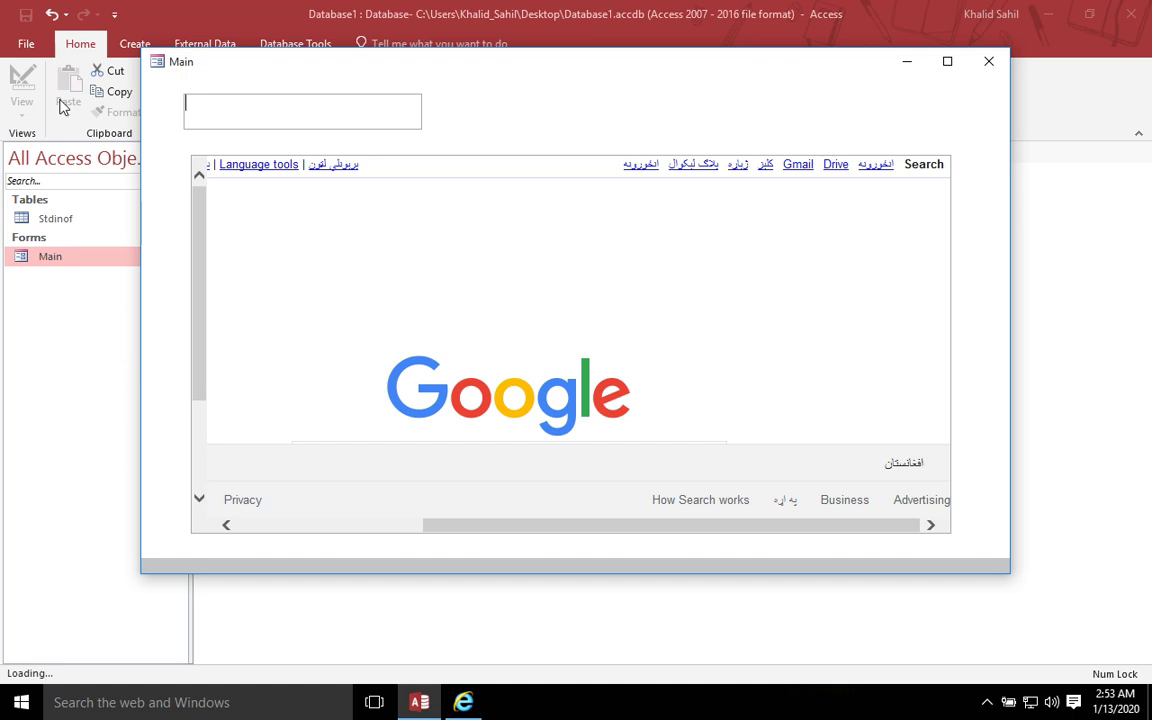
{"action": "key", "text": "Escape"}
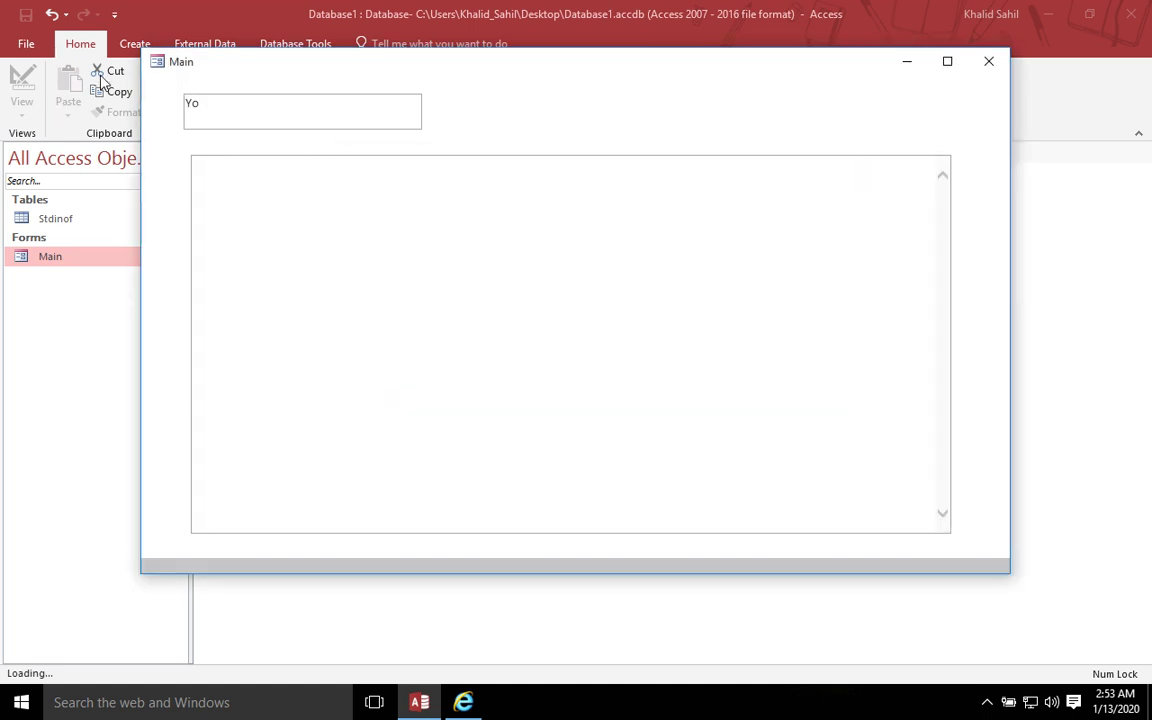
{"action": "type", "text": "Yout"}
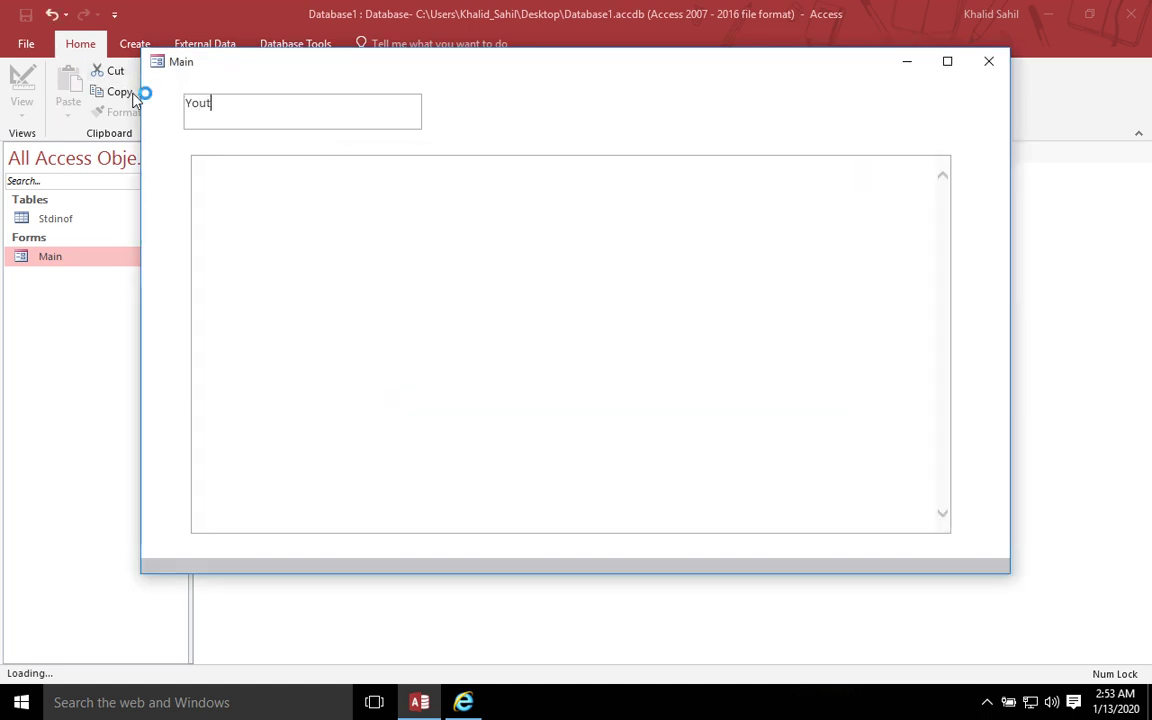
{"action": "double_click", "coordinate": [235, 114]}
{"action": "type", "text": "Y"}
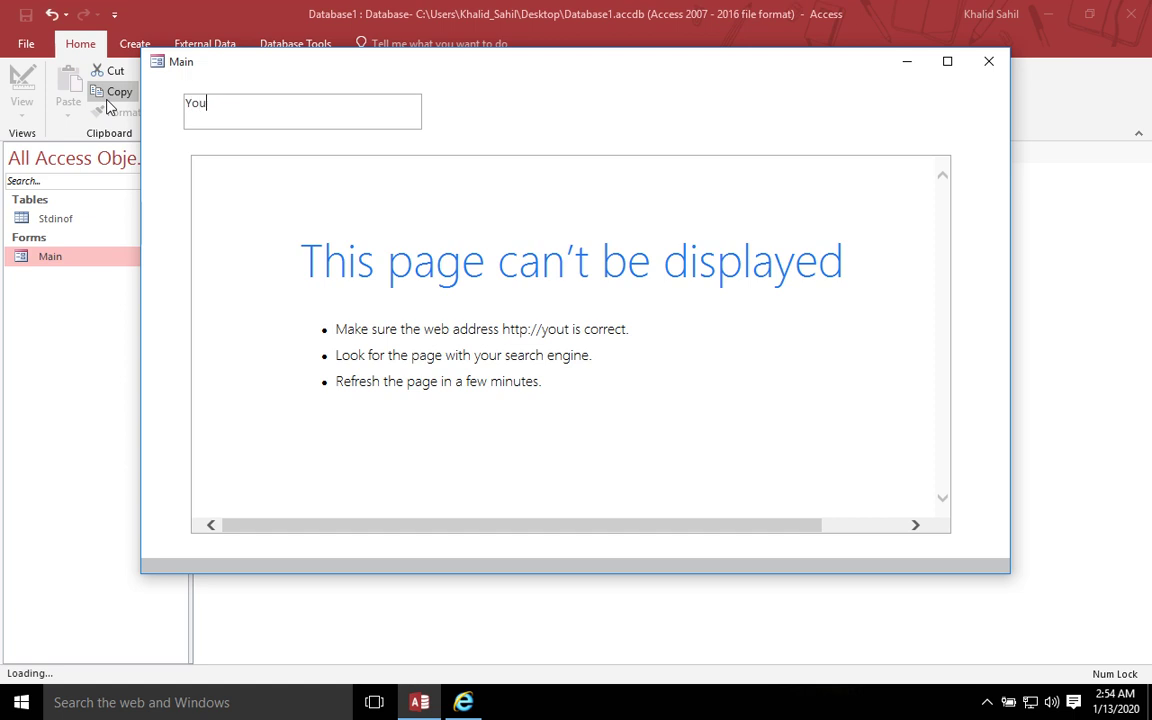
{"action": "key", "text": "BackSpace"}
{"action": "key", "text": "BackSpace"}
{"action": "key", "text": "BackSpace"}
{"action": "type", "text": "be"}
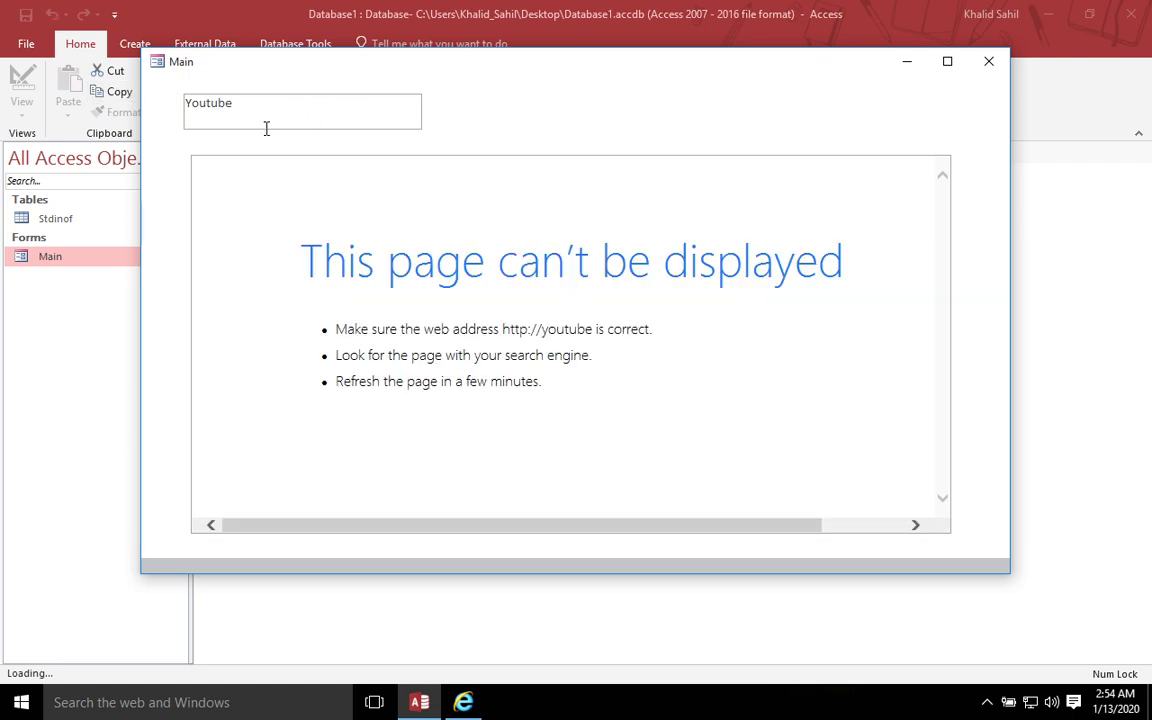
{"action": "key", "text": "Home"}
{"action": "type", "text": "www."}
{"action": "key", "text": "Return"}
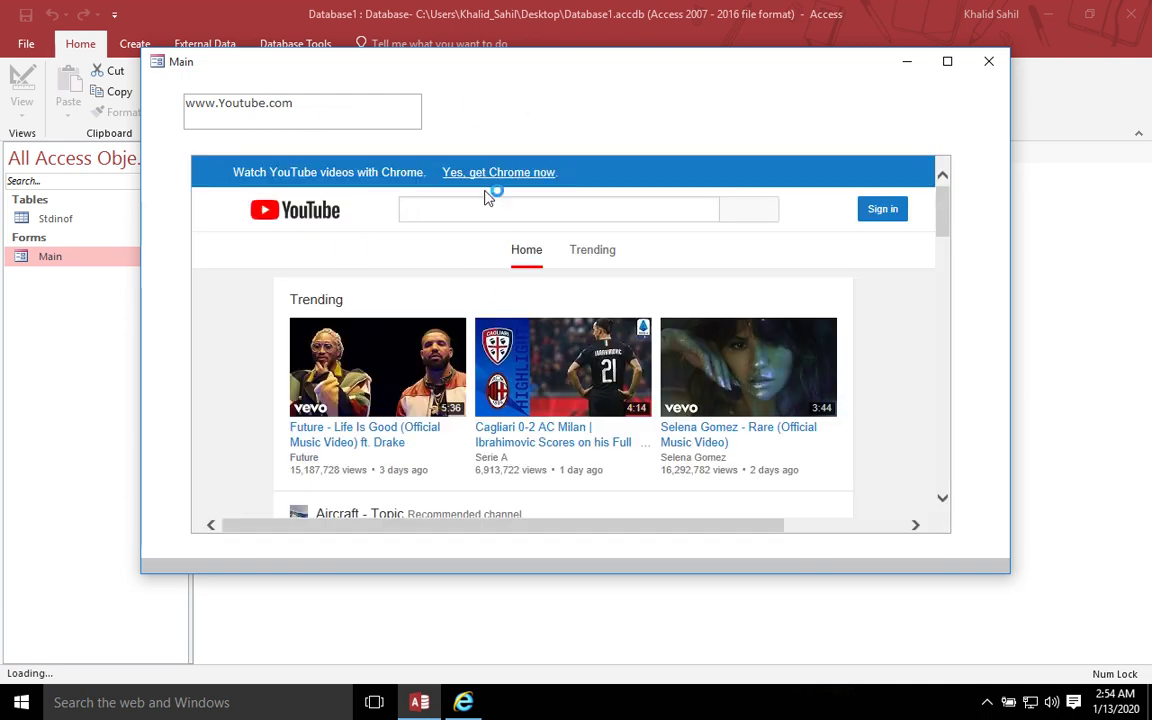
{"action": "left_click", "coordinate": [989, 61]}
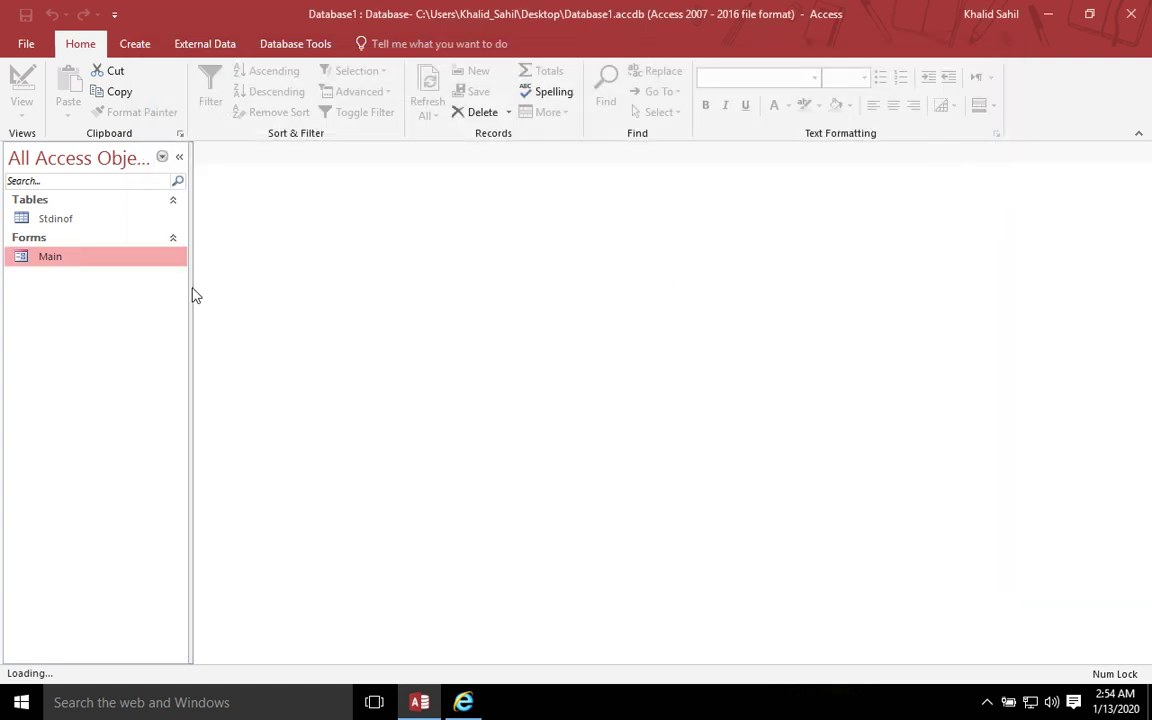
Open the Main form in Design View.
{"action": "right_click", "coordinate": [121, 257]}
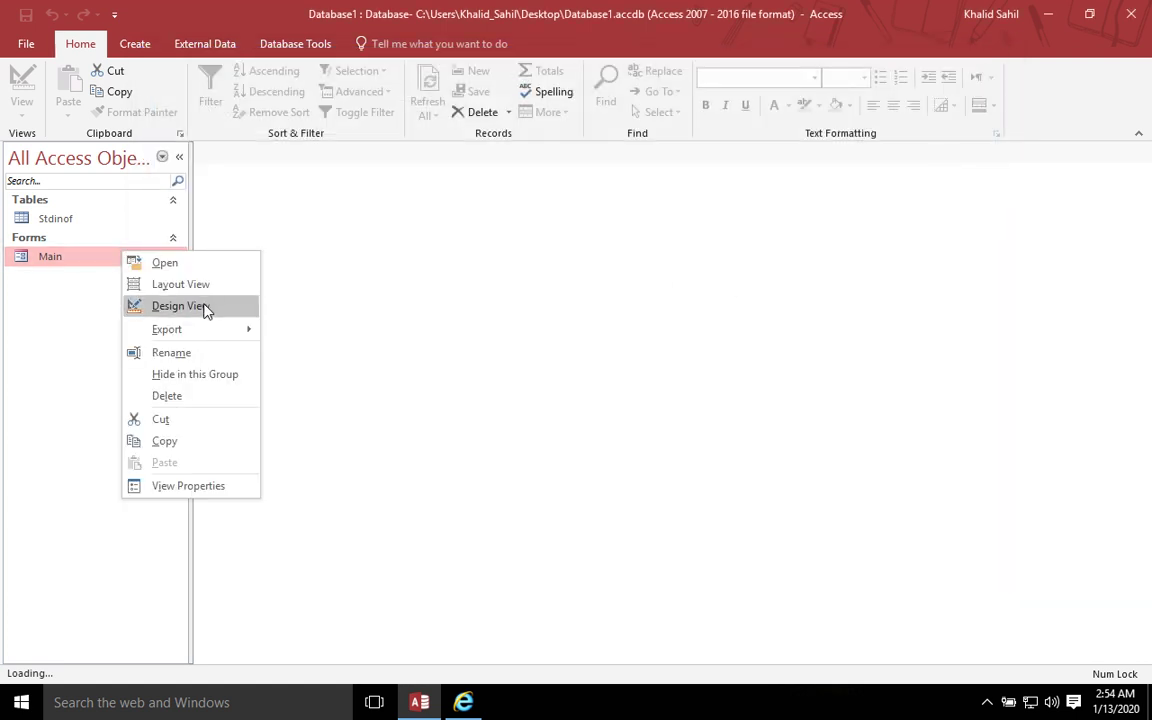
{"action": "left_click", "coordinate": [176, 306]}
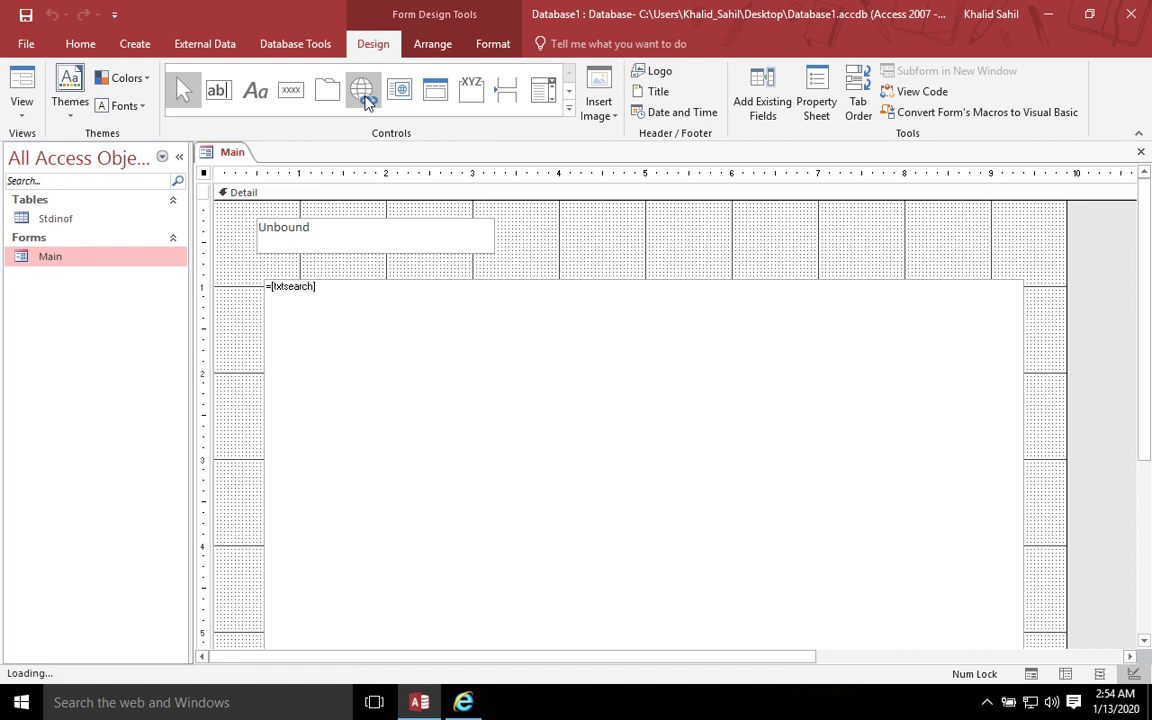
{"action": "left_click", "coordinate": [435, 107]}
Select the search text box and embedded browser together and delete them.
{"action": "left_click", "coordinate": [406, 242]}
{"action": "left_click_drag", "start_coordinate": [414, 249], "coordinate": [415, 260]}
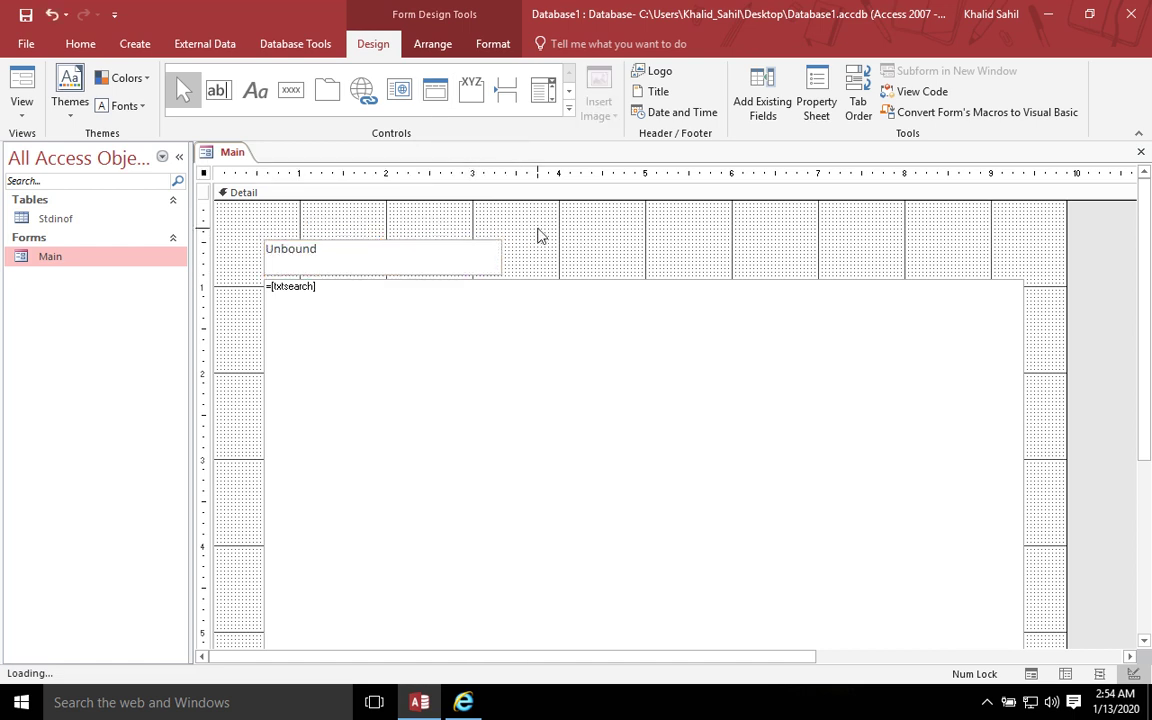
{"action": "left_click", "coordinate": [540, 234]}
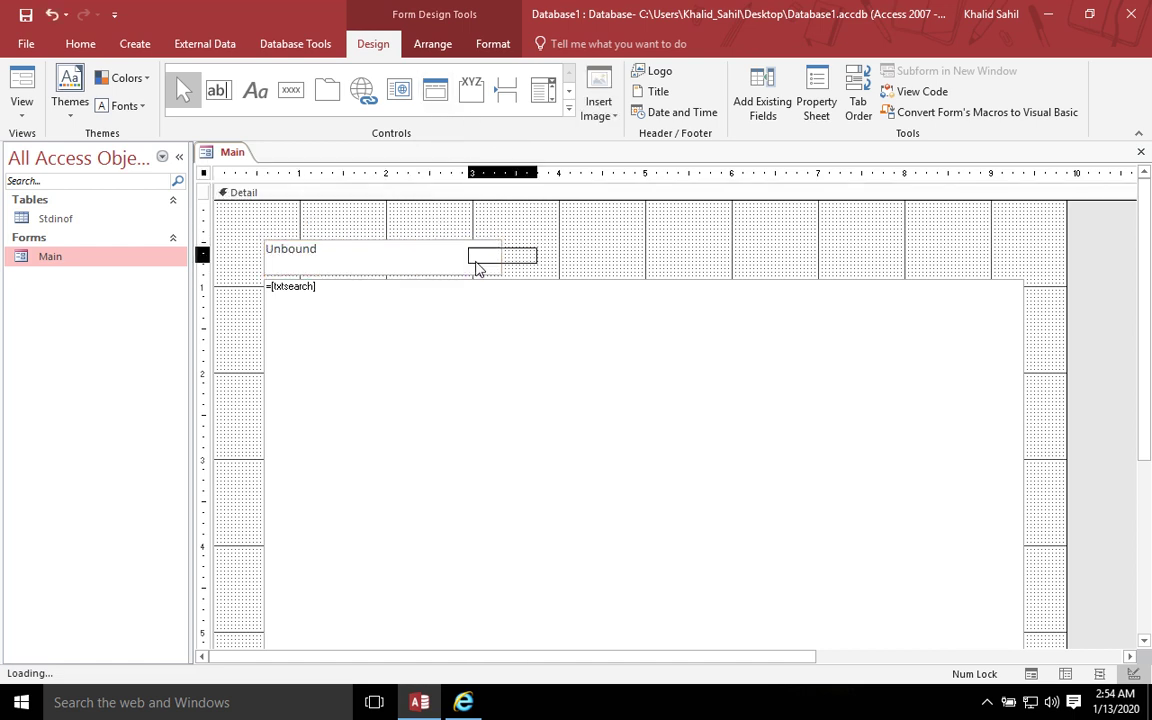
{"action": "left_click_drag", "start_coordinate": [535, 246], "coordinate": [372, 340]}
{"action": "key", "text": "Delete"}
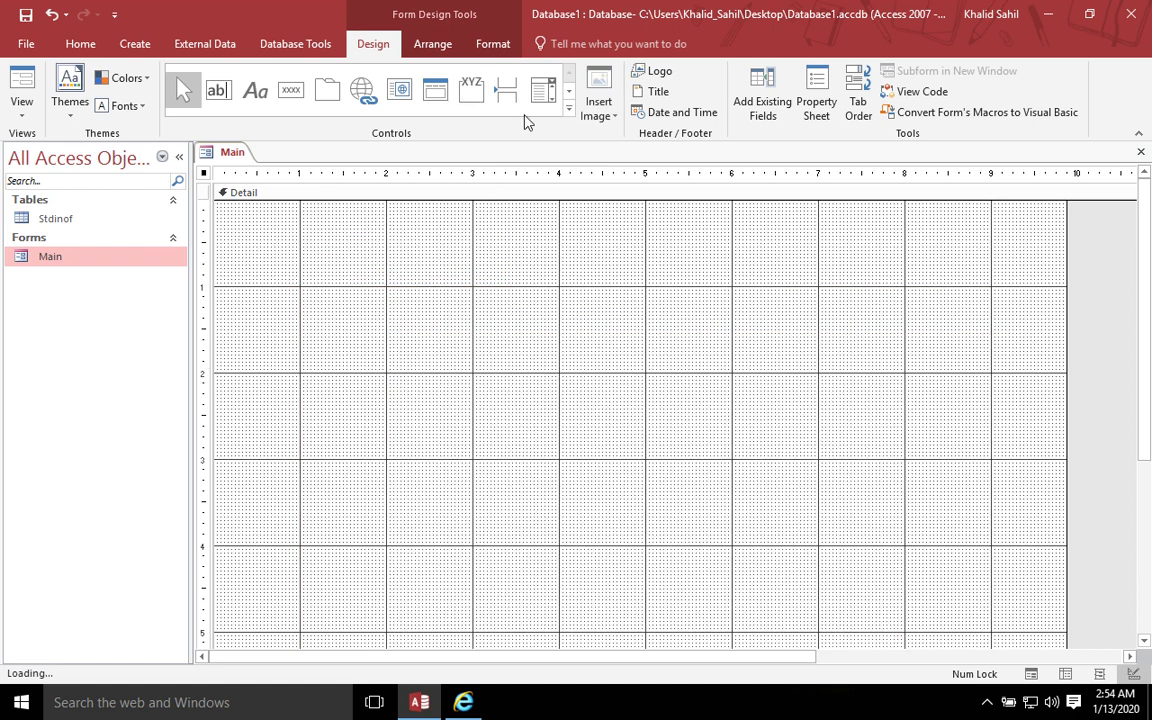
Draw an option group and enter the labels RED, Blue and Black.
{"action": "left_click", "coordinate": [568, 115]}
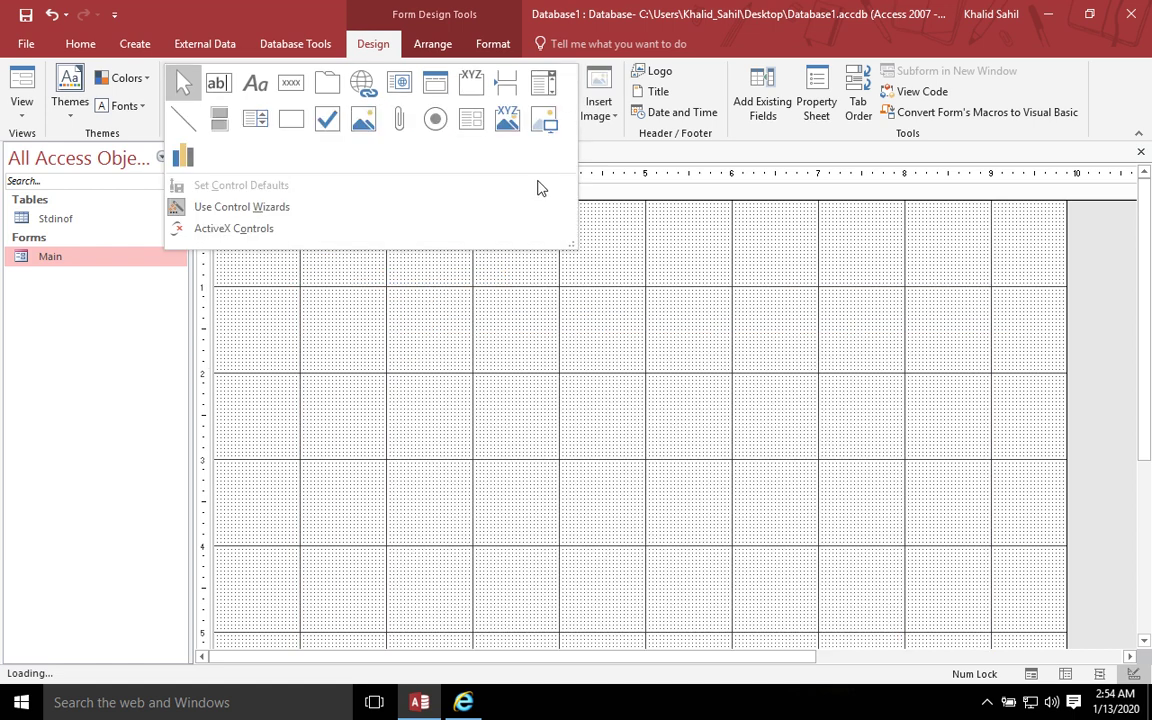
{"action": "left_click", "coordinate": [471, 83]}
{"action": "left_click_drag", "start_coordinate": [286, 257], "coordinate": [499, 438]}
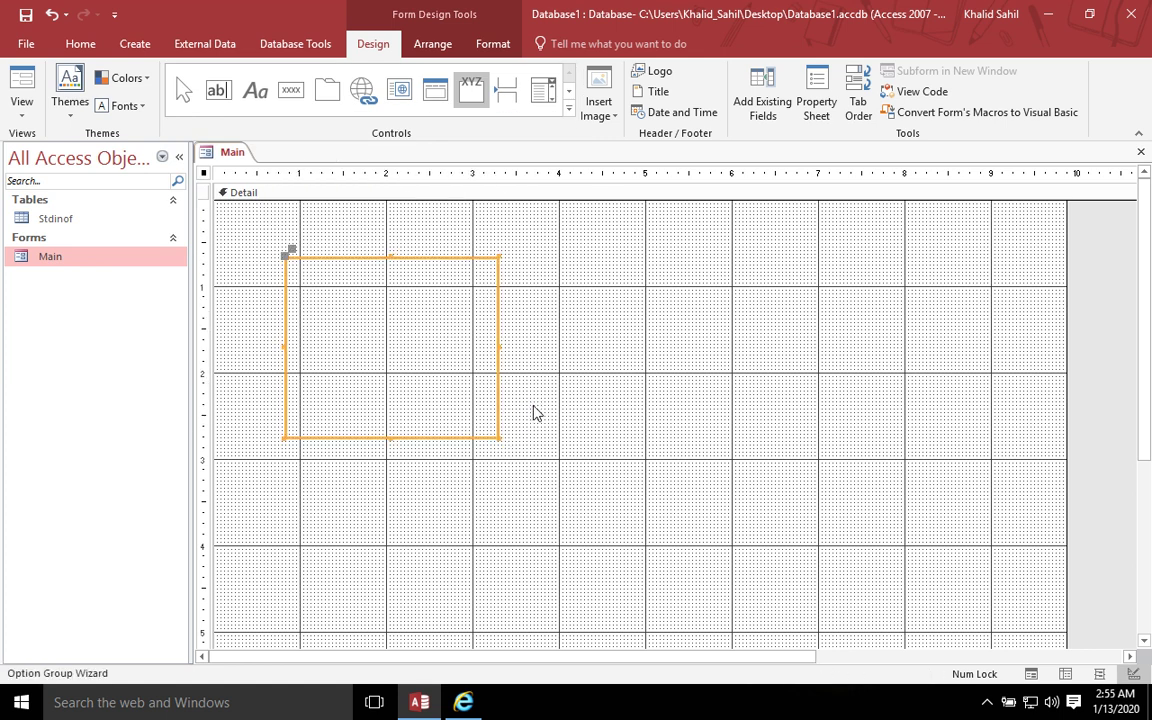
{"action": "type", "text": "RED"}
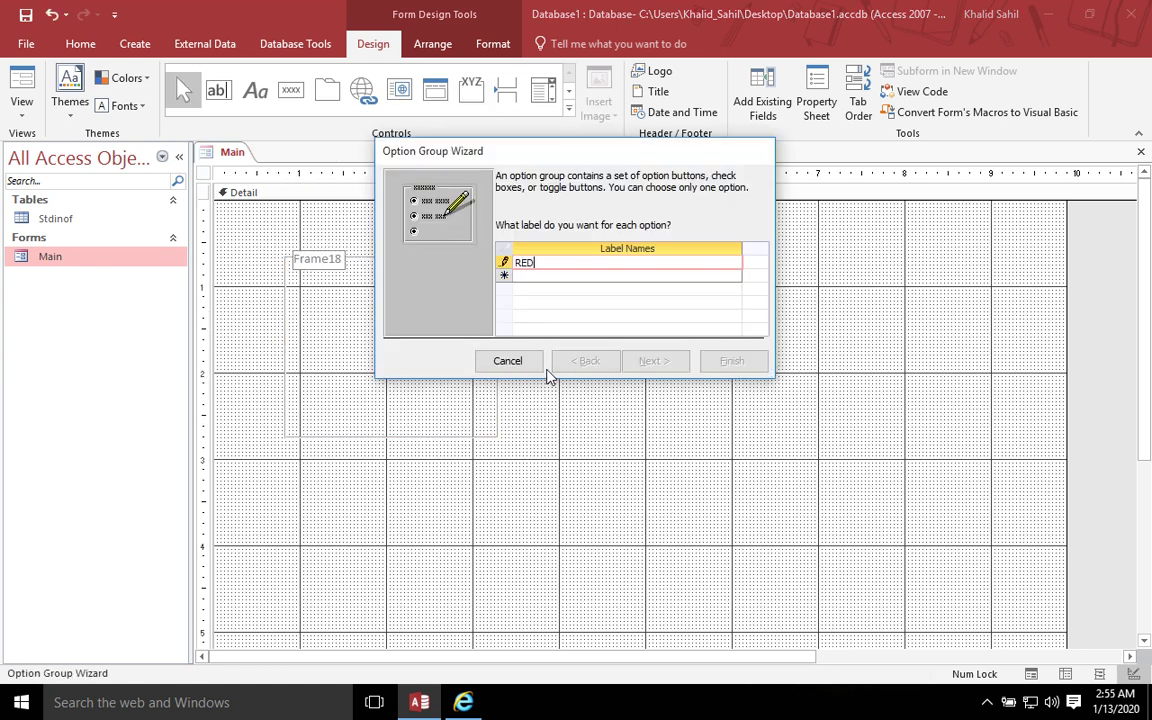
{"action": "key", "text": "Return"}
{"action": "type", "text": "Blue"}
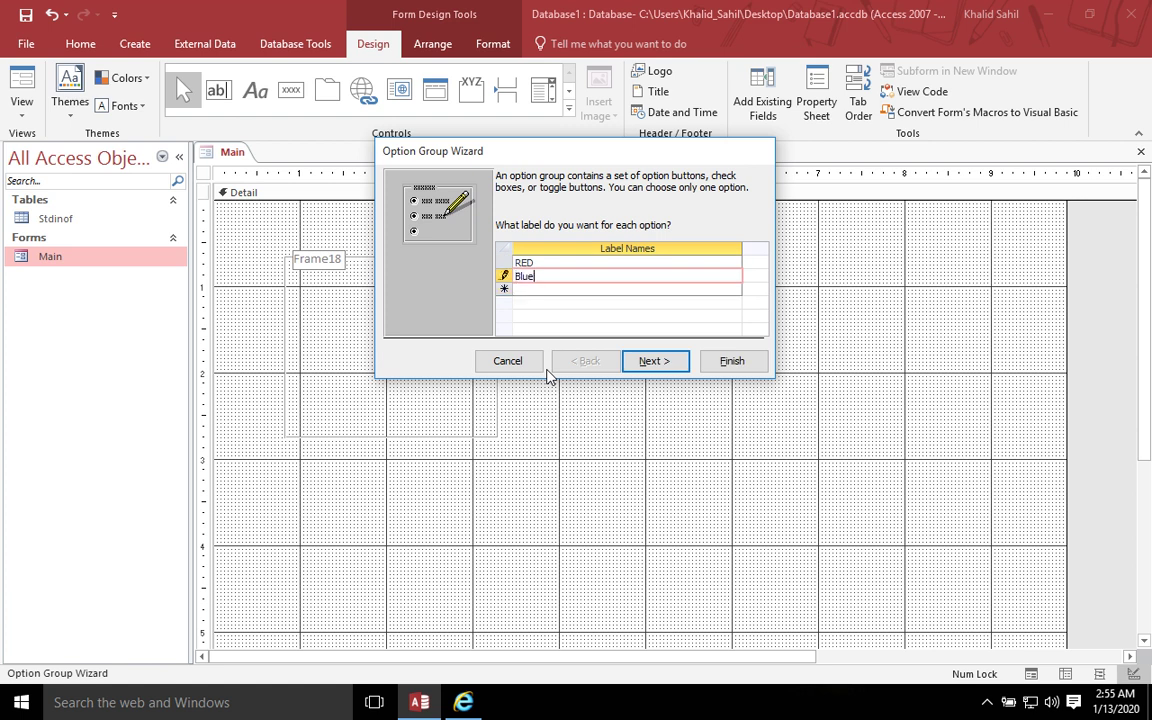
{"action": "key", "text": "Return"}
{"action": "type", "text": "Black"}
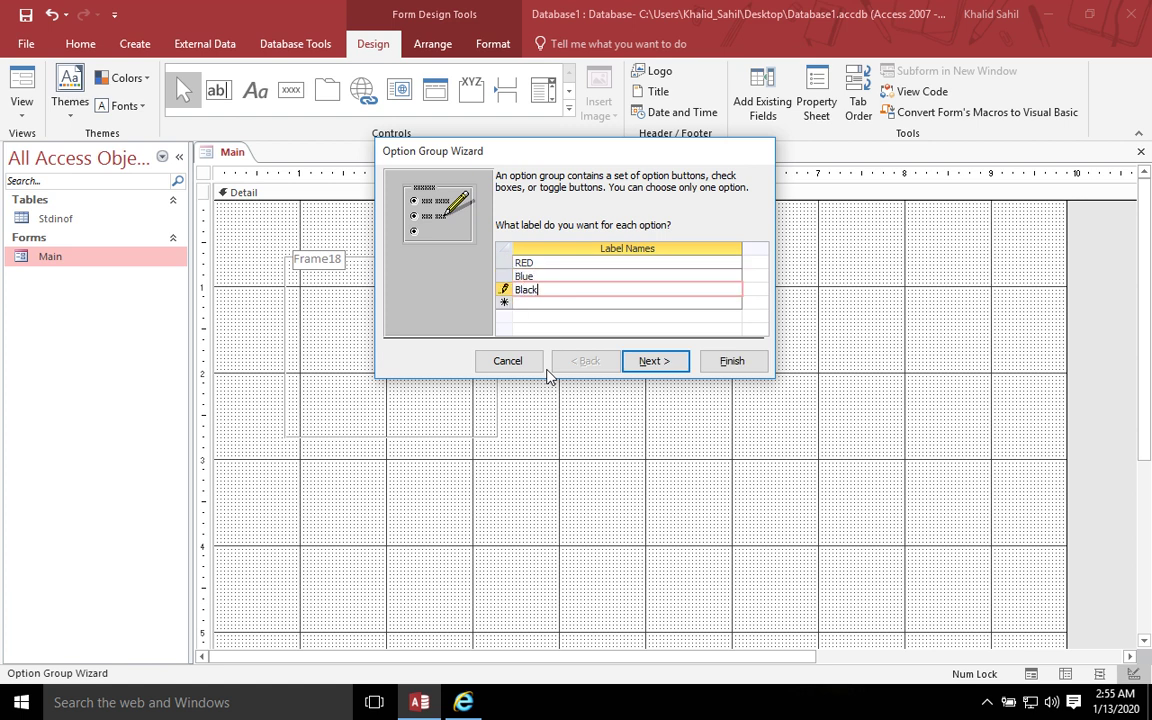
{"action": "key", "text": "Return"}
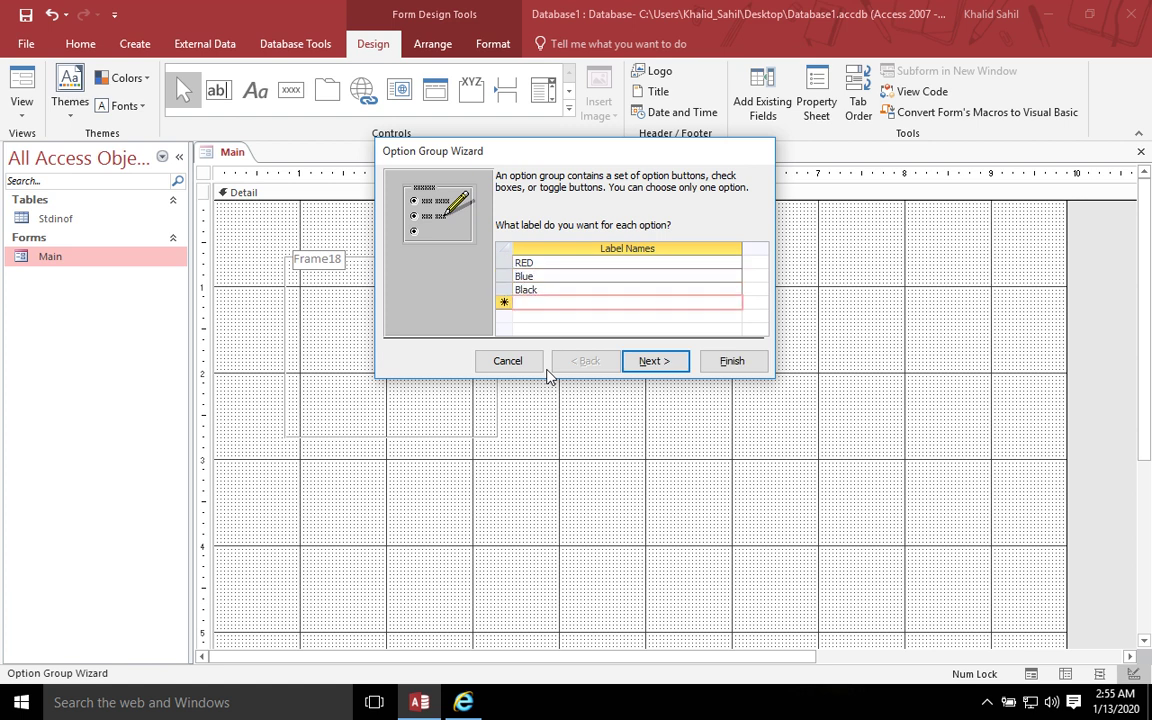
Finish the wizard with no default choice, check boxes, and Raised style.
{"action": "left_click", "coordinate": [648, 361]}
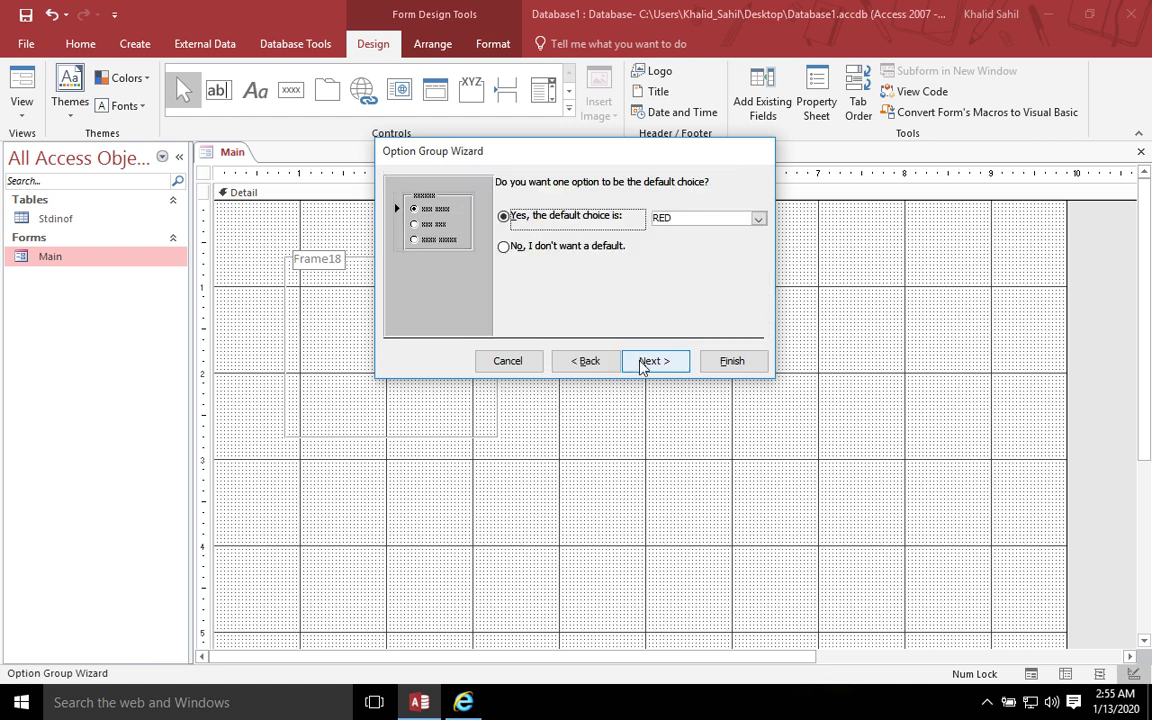
{"action": "left_click", "coordinate": [503, 246]}
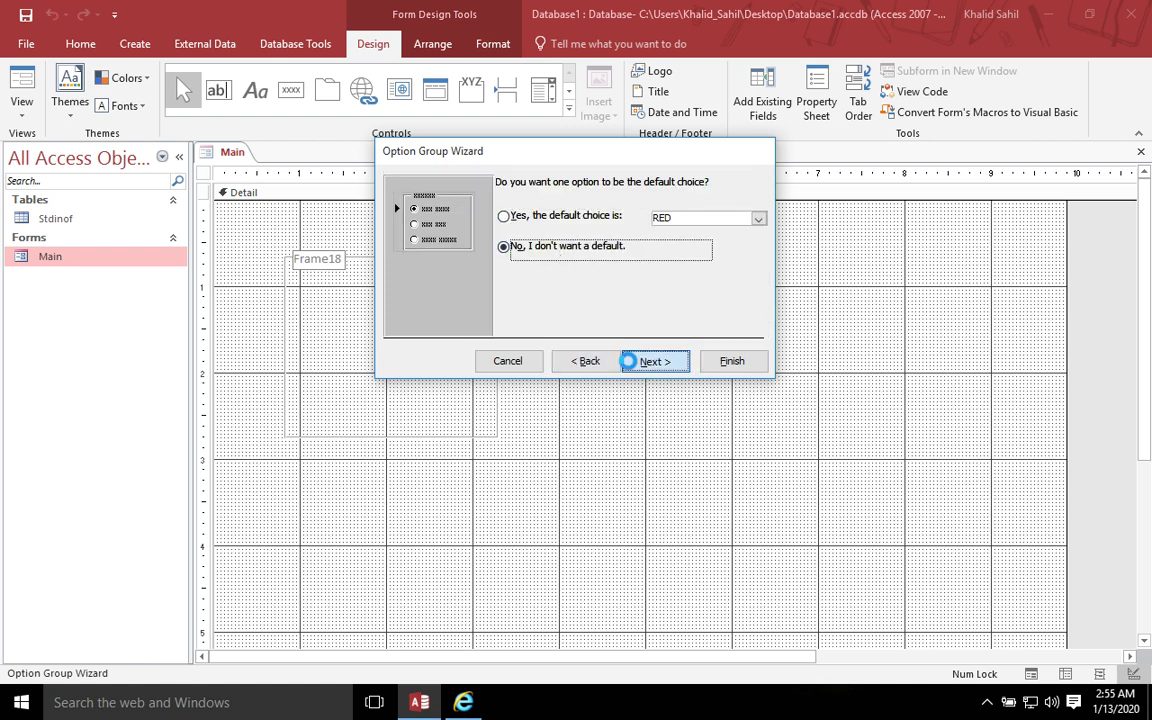
{"action": "left_click", "coordinate": [655, 362]}
{"action": "left_click", "coordinate": [662, 365]}
{"action": "left_click", "coordinate": [655, 361]}
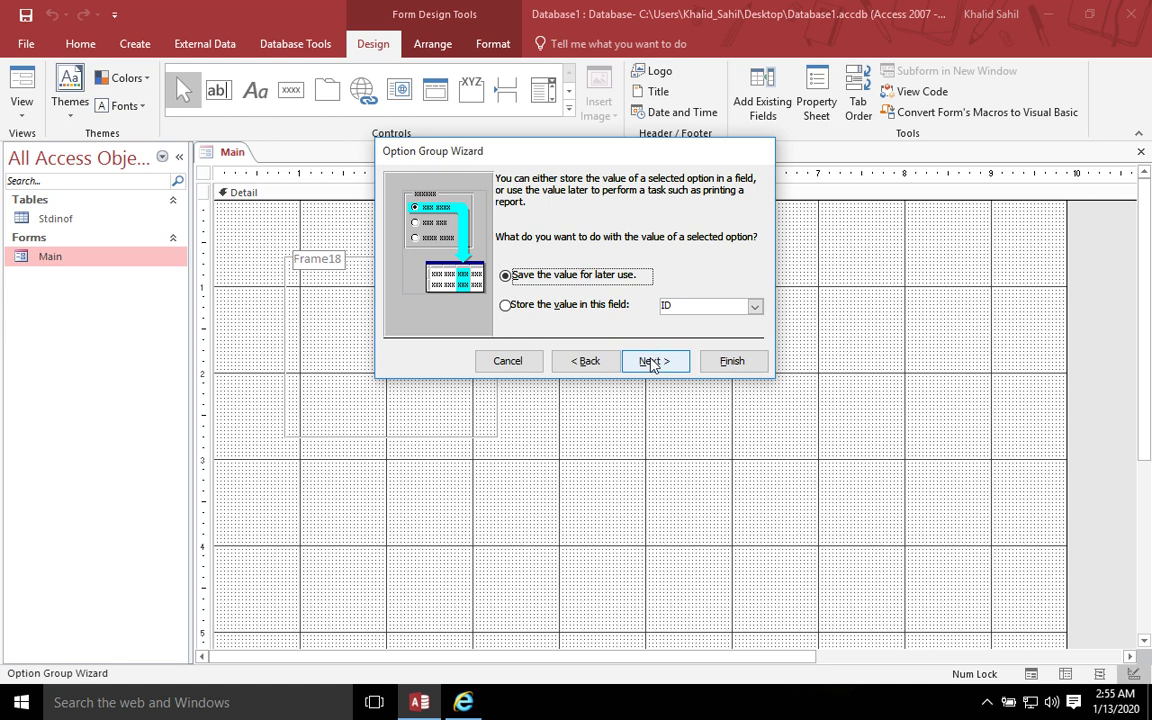
{"action": "left_click", "coordinate": [600, 232]}
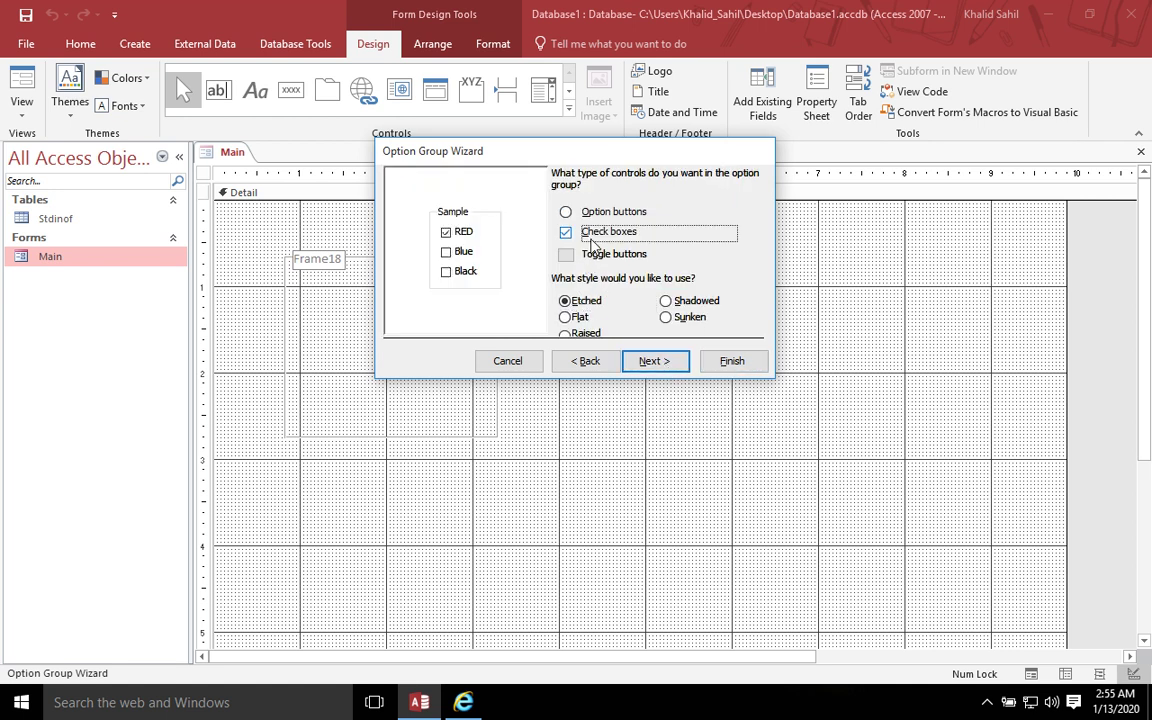
{"action": "left_click", "coordinate": [588, 333]}
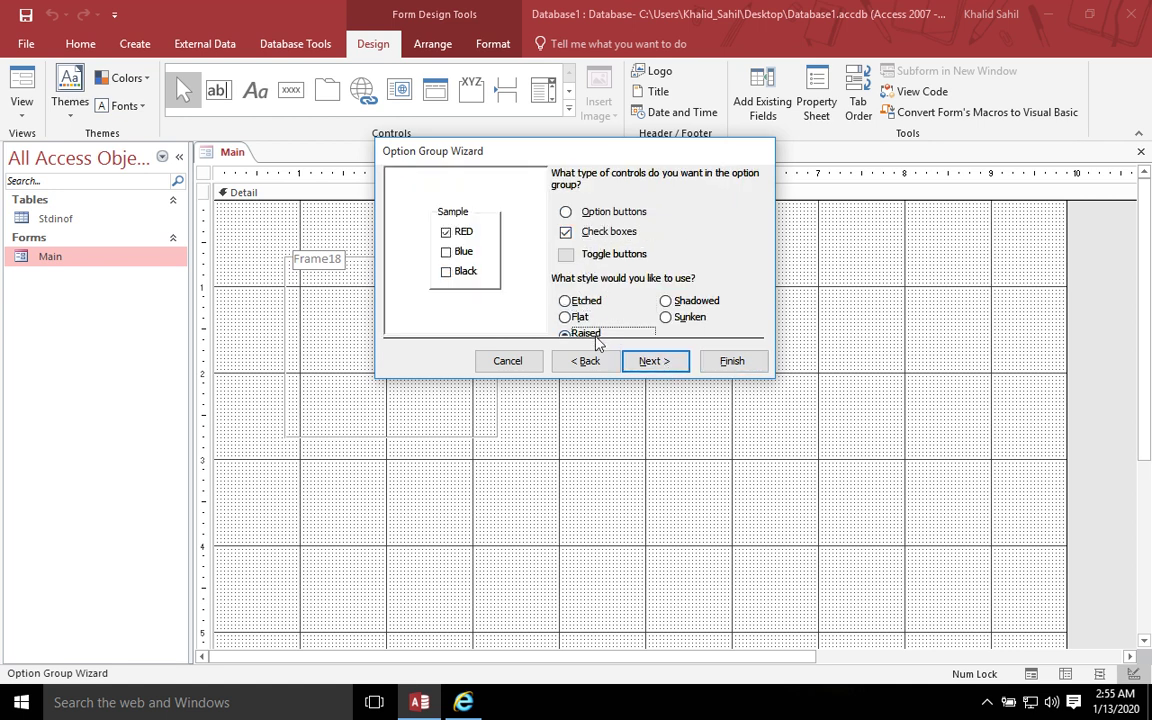
{"action": "left_click", "coordinate": [652, 362]}
{"action": "left_click", "coordinate": [730, 362]}
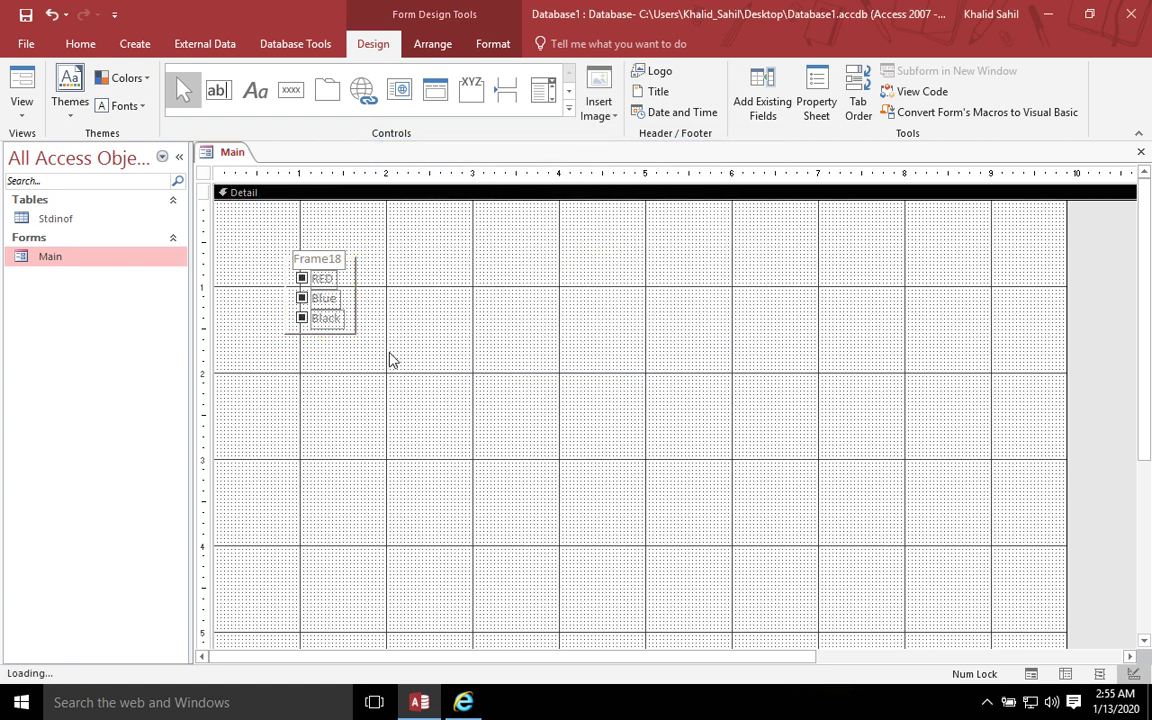
Preview Main in Form View and tick the RED, Blue and Black check boxes.
{"action": "key", "text": "F5"}
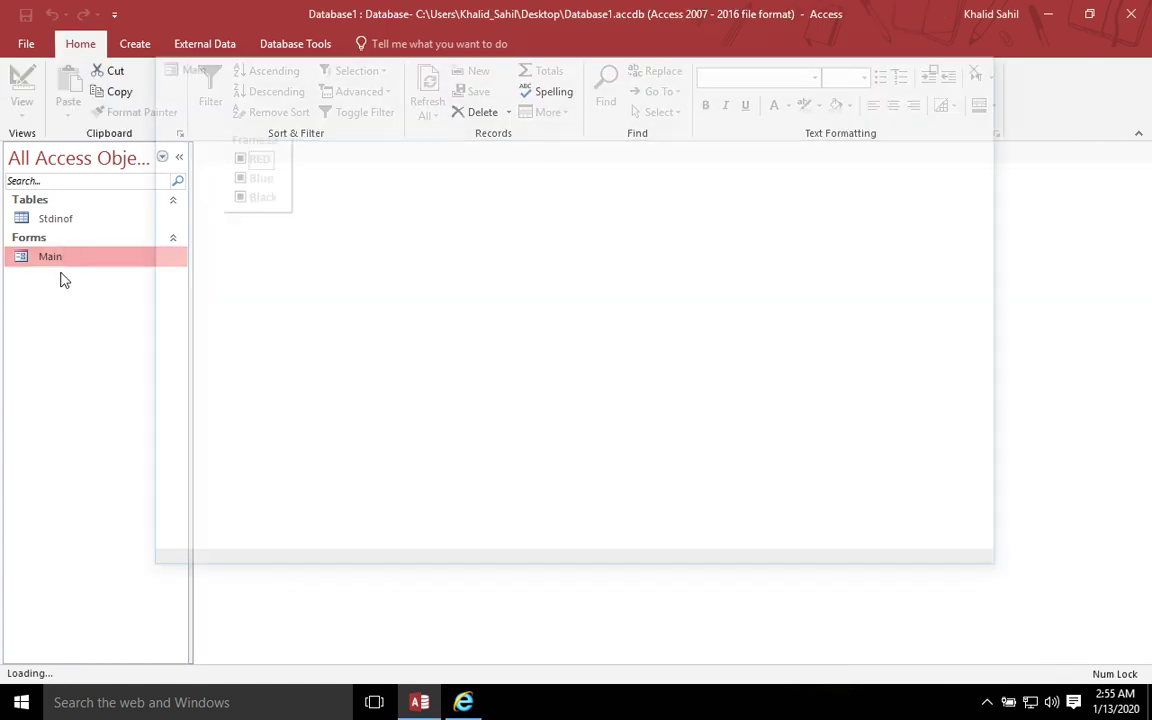
{"action": "left_click", "coordinate": [230, 155]}
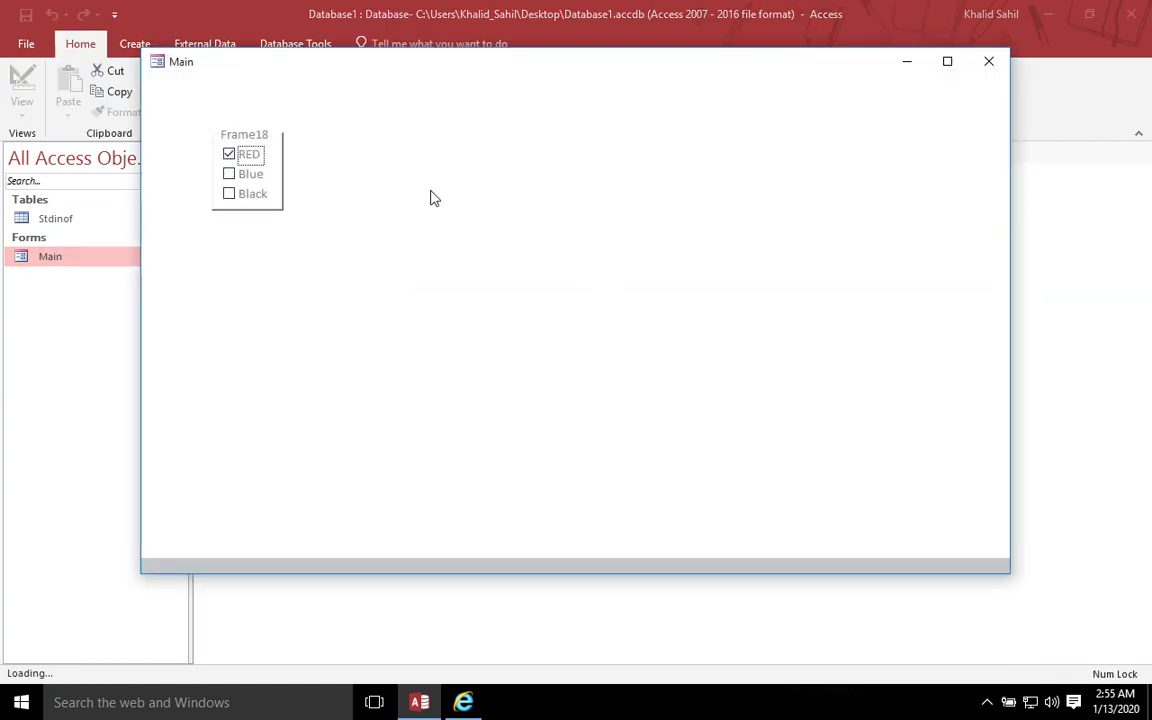
{"action": "left_click", "coordinate": [229, 174]}
{"action": "left_click", "coordinate": [229, 194]}
Return Main to Design View and select the Frame18 option group.
{"action": "right_click", "coordinate": [345, 184]}
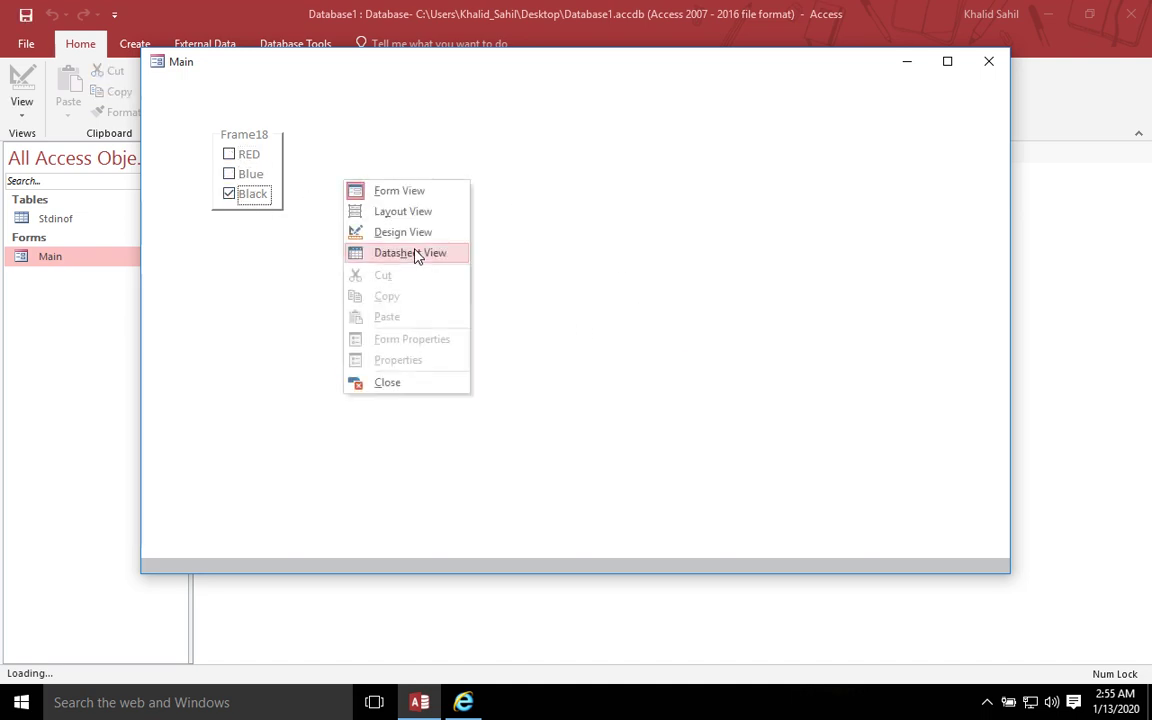
{"action": "left_click", "coordinate": [403, 232]}
{"action": "left_click_drag", "start_coordinate": [440, 270], "coordinate": [205, 340]}
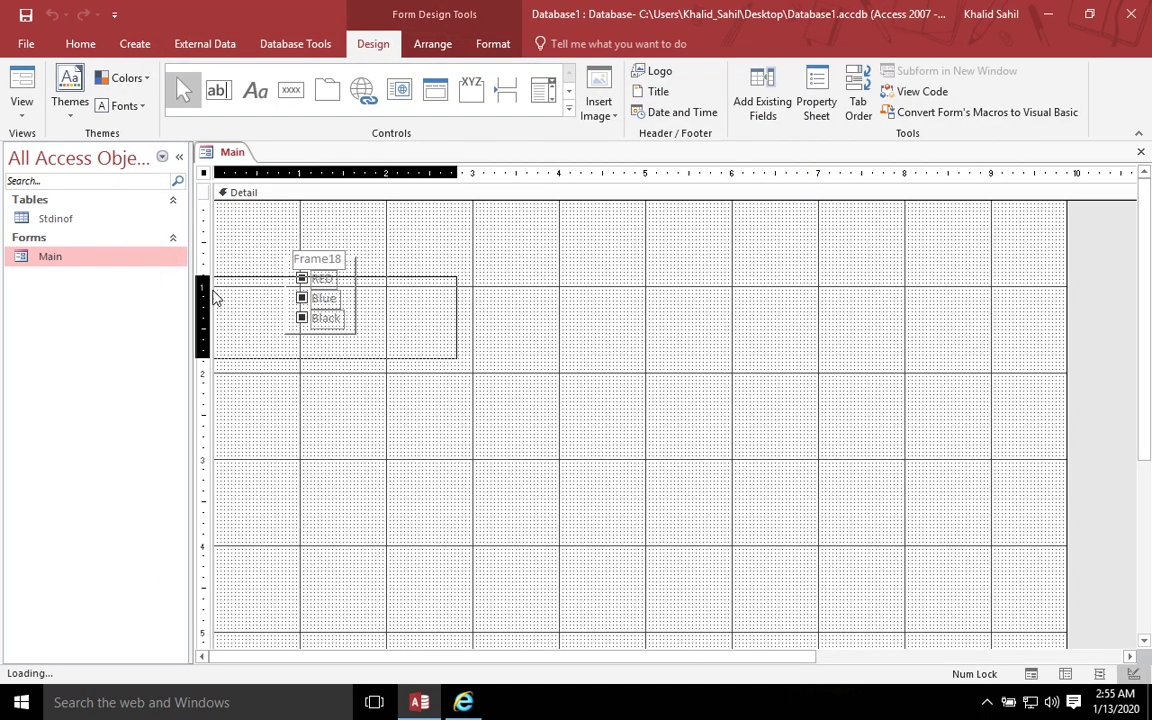
{"action": "left_click", "coordinate": [420, 237]}
{"action": "right_click", "coordinate": [352, 274]}
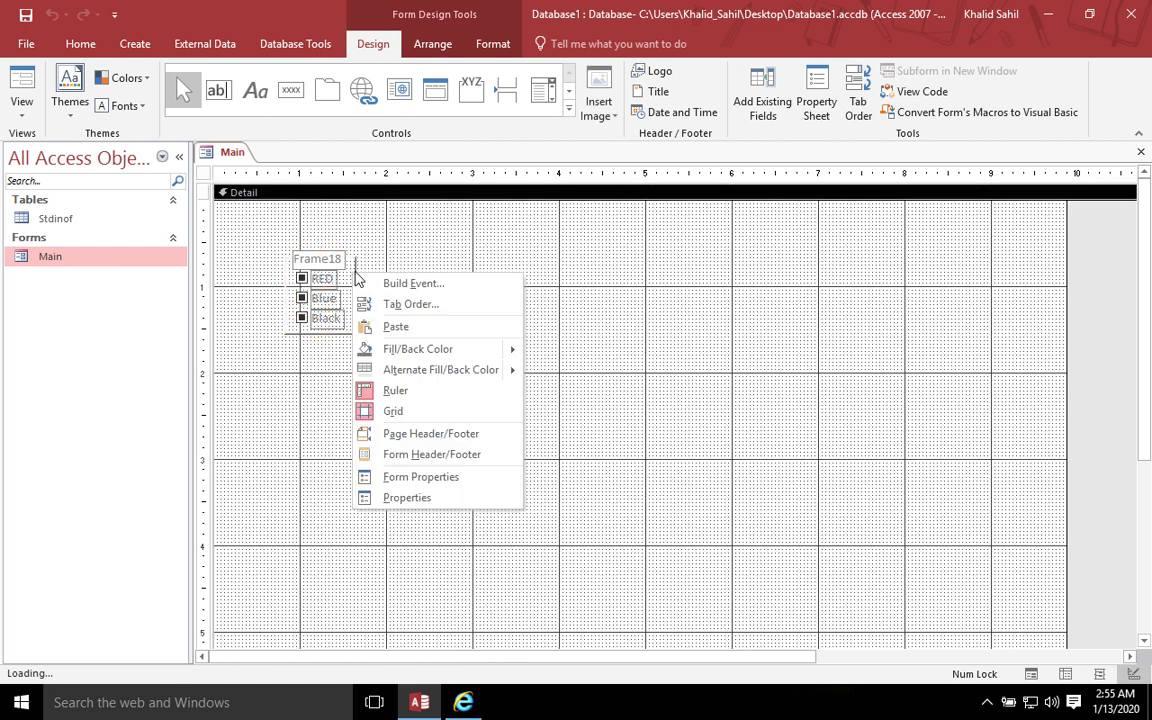
{"action": "left_click", "coordinate": [354, 264]}
Build a Code Builder event procedure for Frame18.
{"action": "right_click", "coordinate": [354, 264]}
{"action": "left_click", "coordinate": [403, 142]}
{"action": "left_click", "coordinate": [494, 207]}
{"action": "left_click", "coordinate": [554, 374]}
Set the code editor font size to 18 and maximize the Form_Main code window.
{"action": "type", "text": "if"}
{"action": "left_click", "coordinate": [355, 40]}
{"action": "mouse_move", "coordinate": [256, 40]}
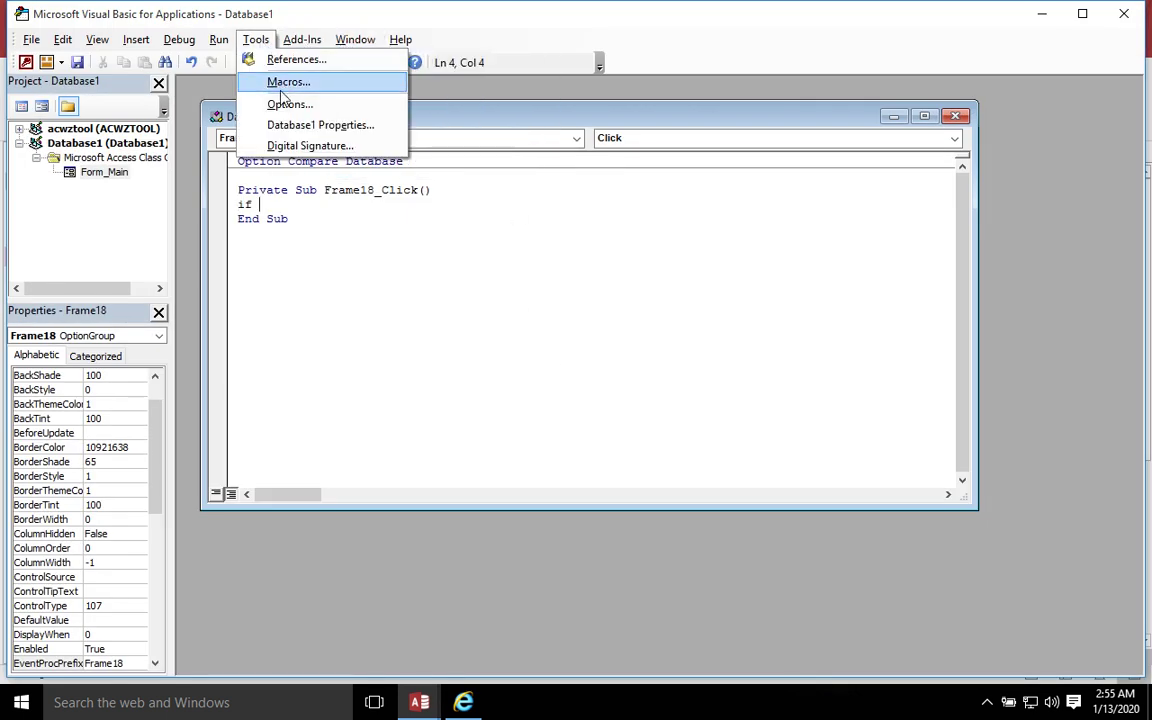
{"action": "left_click", "coordinate": [290, 104]}
{"action": "left_click", "coordinate": [400, 161]}
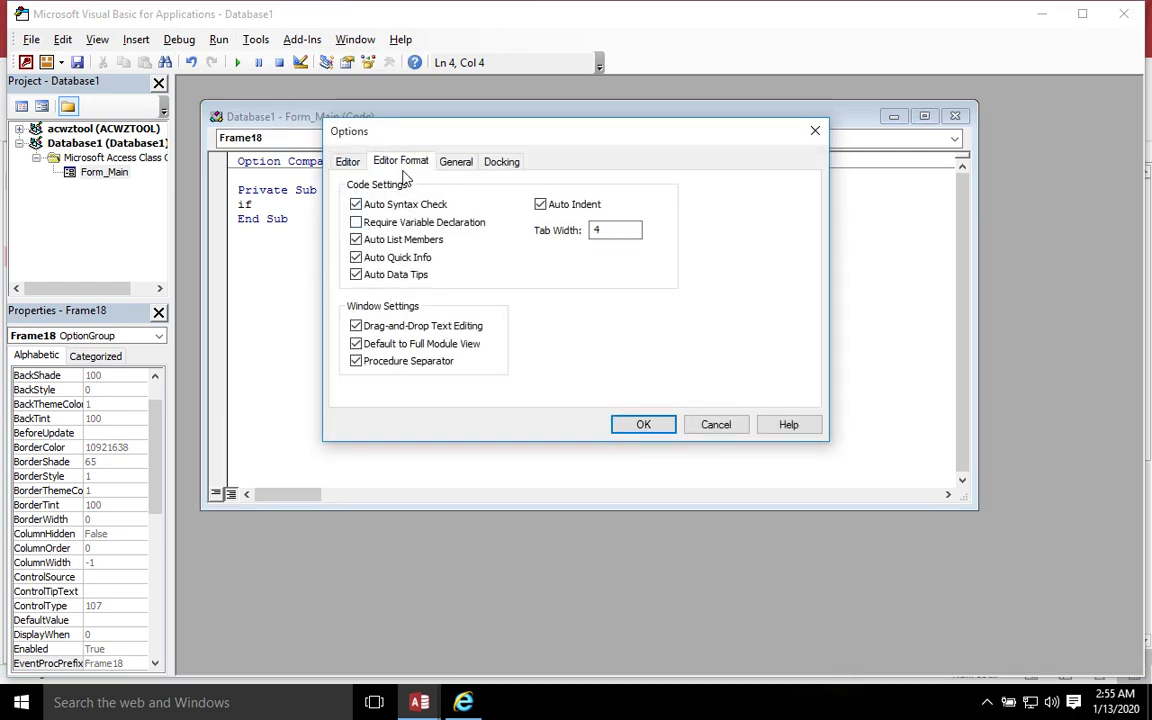
{"action": "type", "text": "18"}
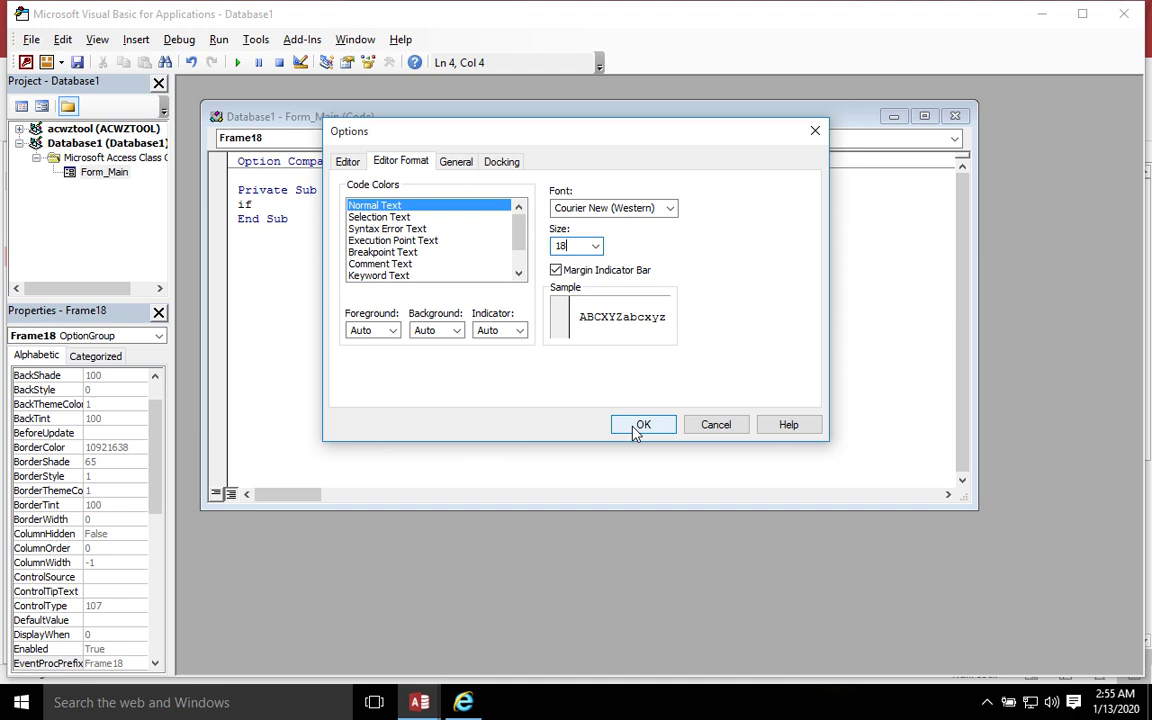
{"action": "left_click", "coordinate": [643, 424]}
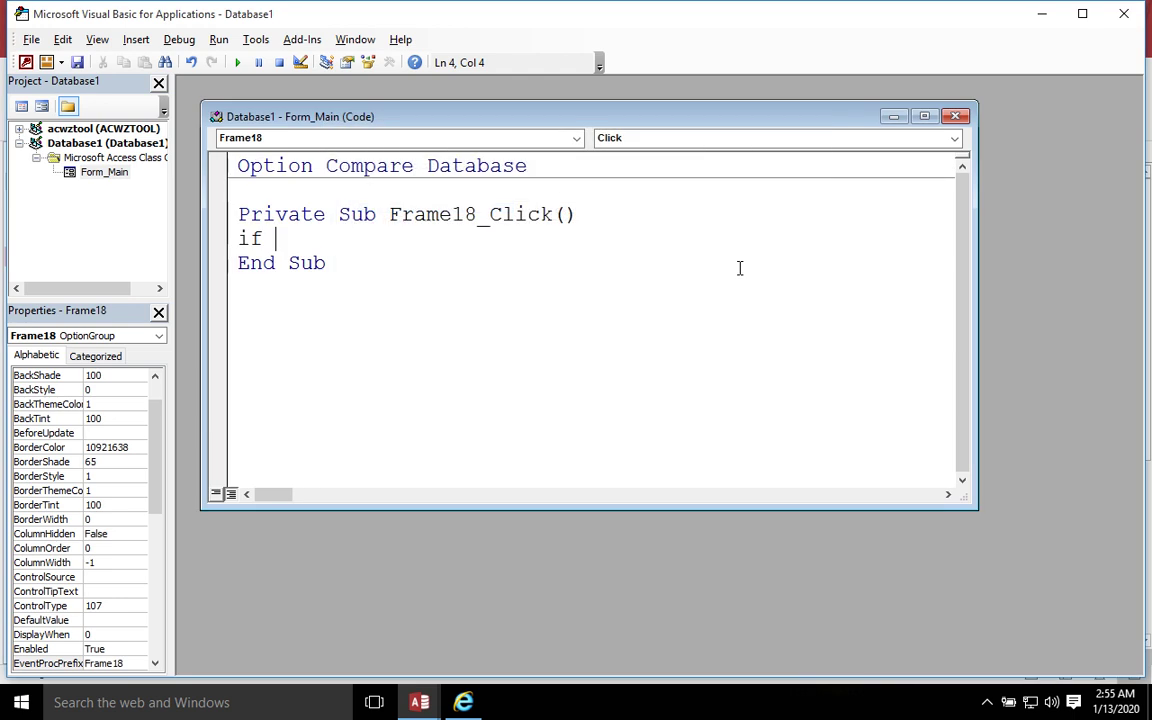
{"action": "double_click", "coordinate": [758, 116]}
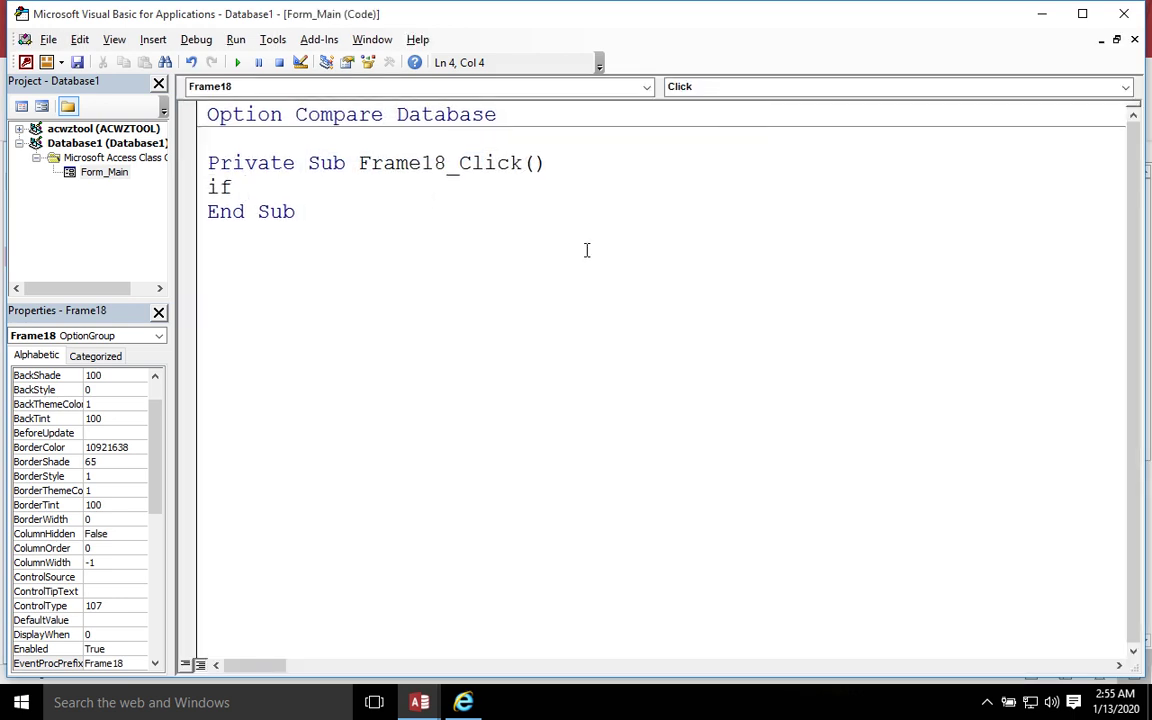
Write If Me.Frame18.Value = 1 Then Me.Detail.BackColor = vbRed End If.
{"action": "type", "text": "me.frm"}
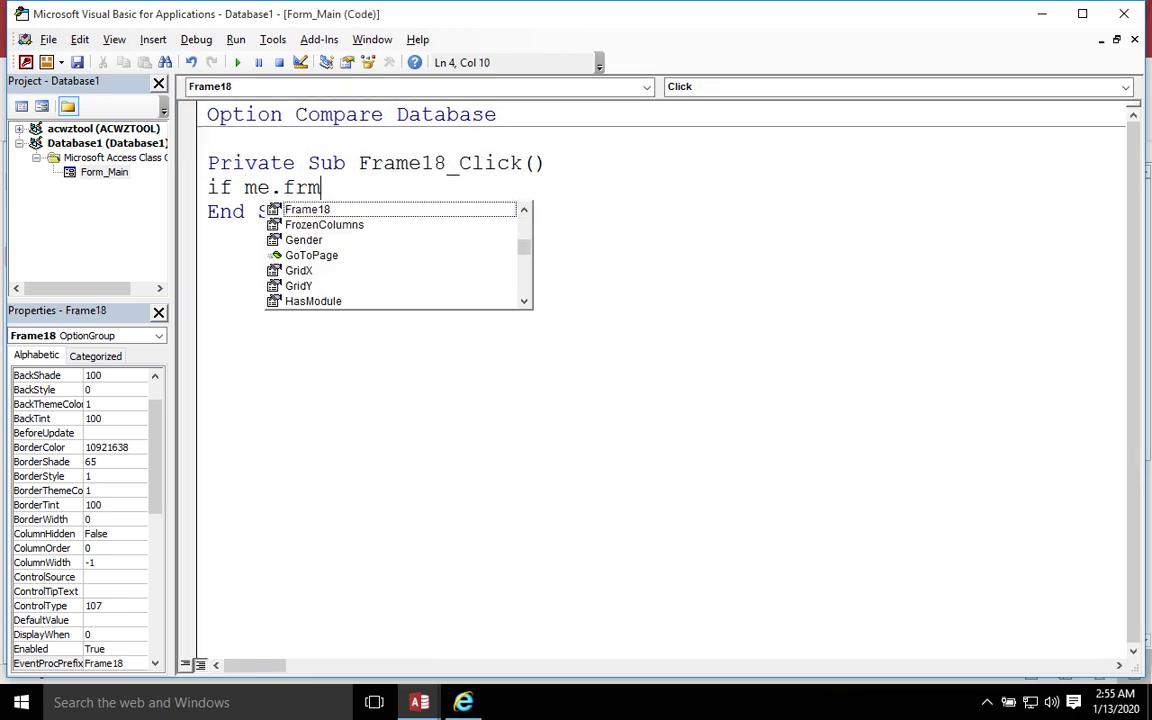
{"action": "key", "text": "Tab"}
{"action": "type", "text": ".valu"}
{"action": "key", "text": "Tab"}
{"action": "type", "text": "= 1 then"}
{"action": "key", "text": "Return"}
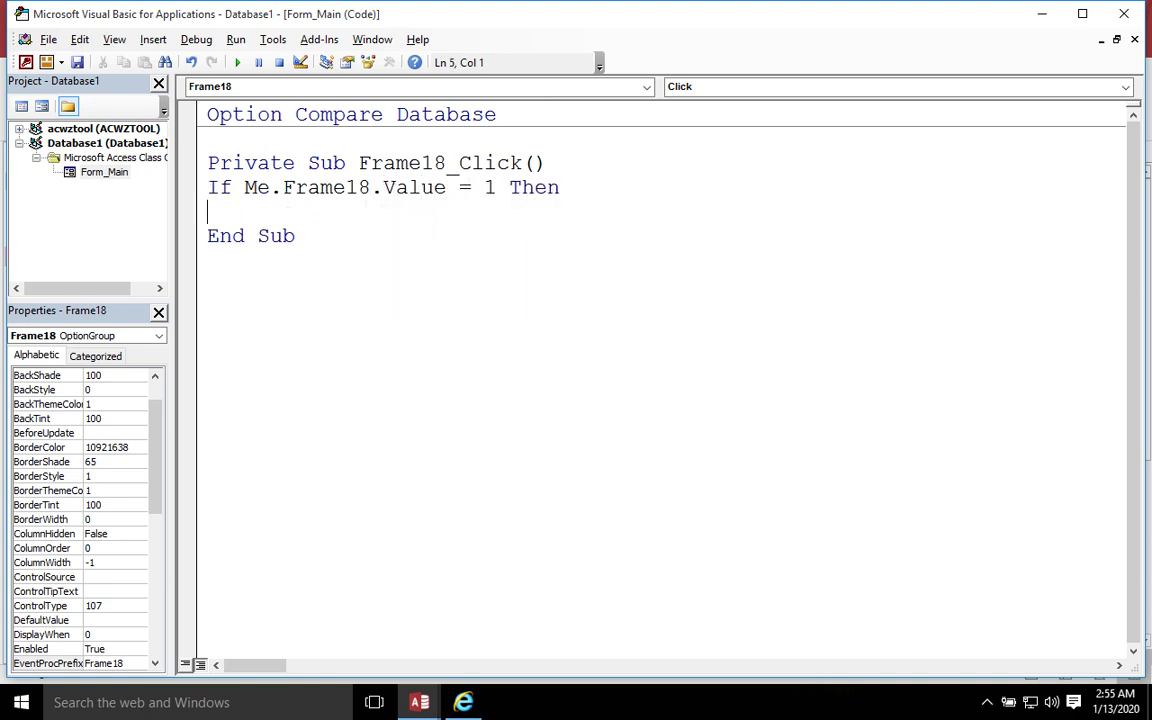
{"action": "type", "text": "me.det"}
{"action": "key", "text": "Tab"}
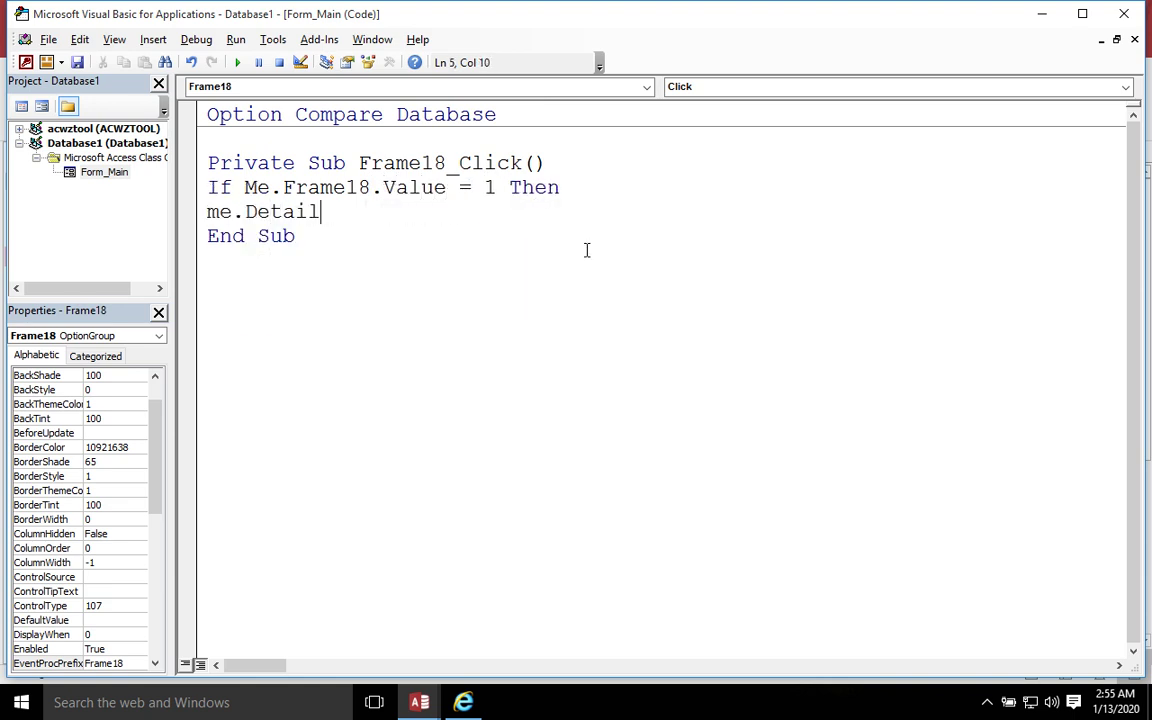
{"action": "key", "text": "Tab"}
{"action": "type", "text": "="}
{"action": "type", "text": "e"}
{"action": "type", "text": "bred"}
{"action": "key", "text": "Return"}
{"action": "type", "text": "endif"}
{"action": "key", "text": "Up"}
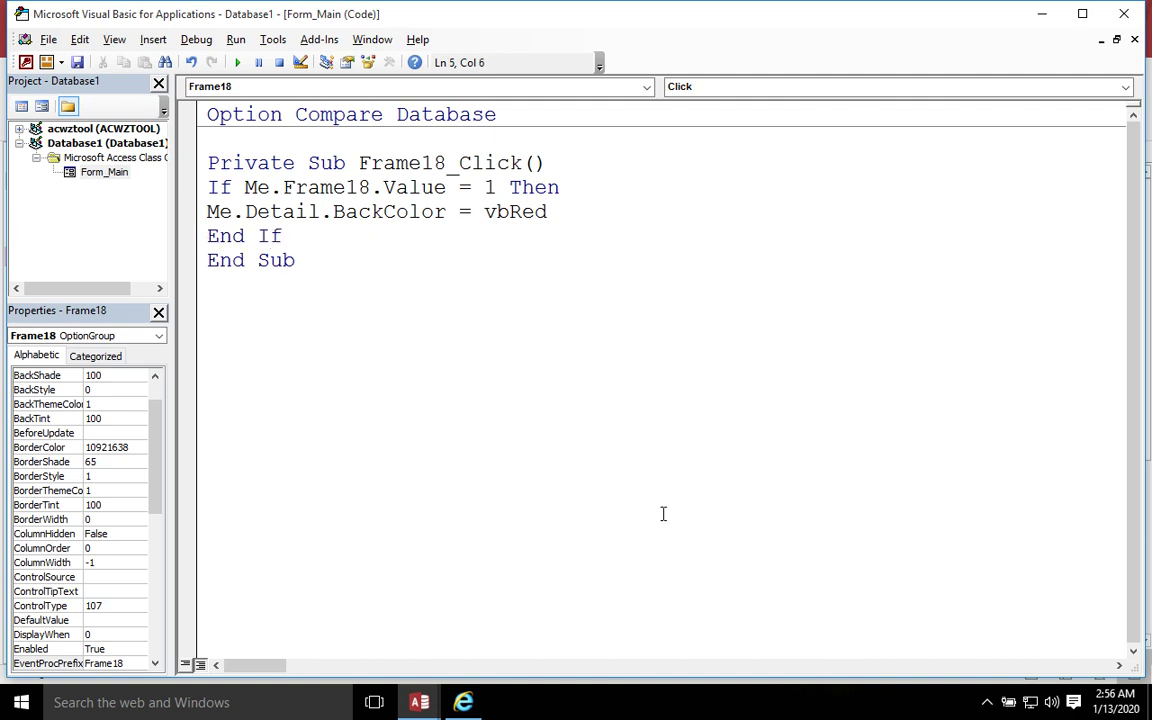
Close the Visual Basic editor and Main's design view.
{"action": "left_click", "coordinate": [463, 702]}
{"action": "left_click", "coordinate": [1124, 14]}
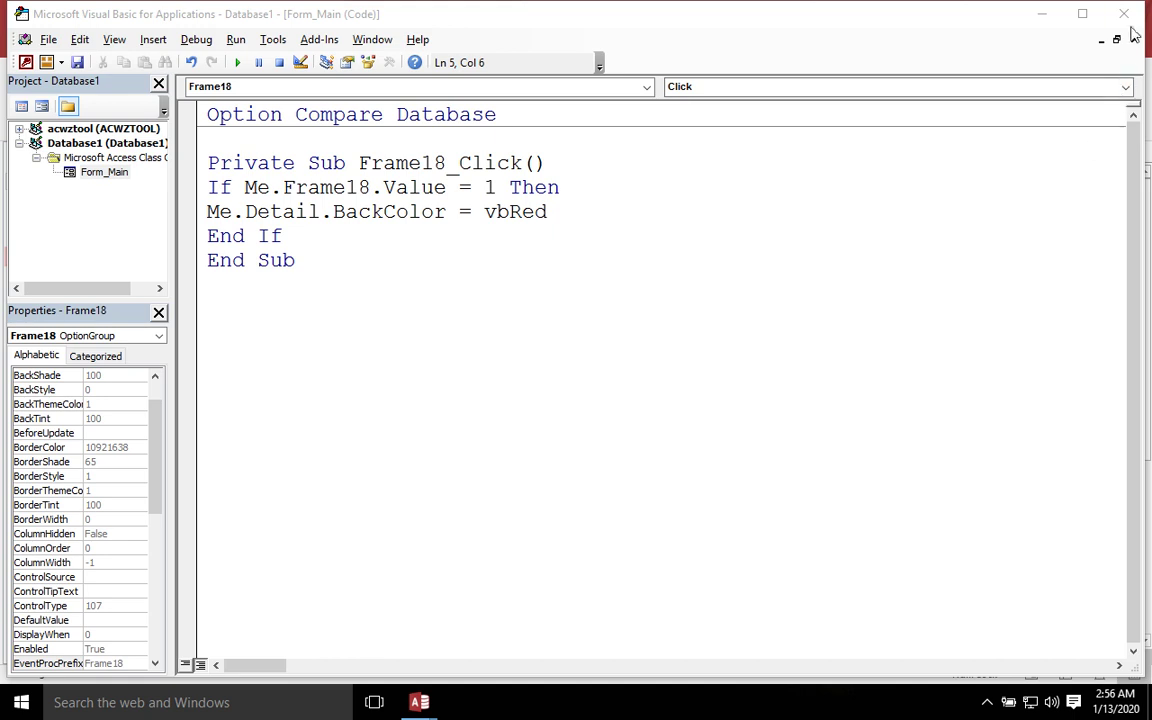
{"action": "left_click", "coordinate": [1025, 15]}
{"action": "left_click", "coordinate": [1140, 153]}
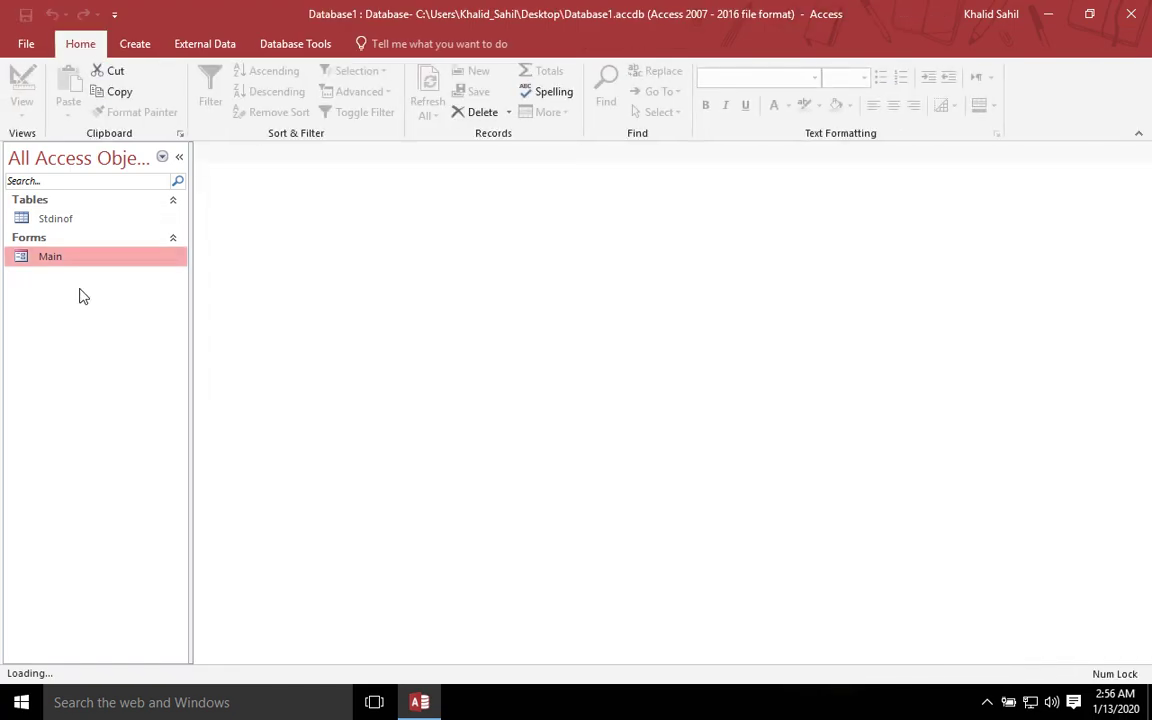
Open Main, tick RED to check the red background, then return to Design View.
{"action": "double_click", "coordinate": [75, 257]}
{"action": "left_click", "coordinate": [230, 156]}
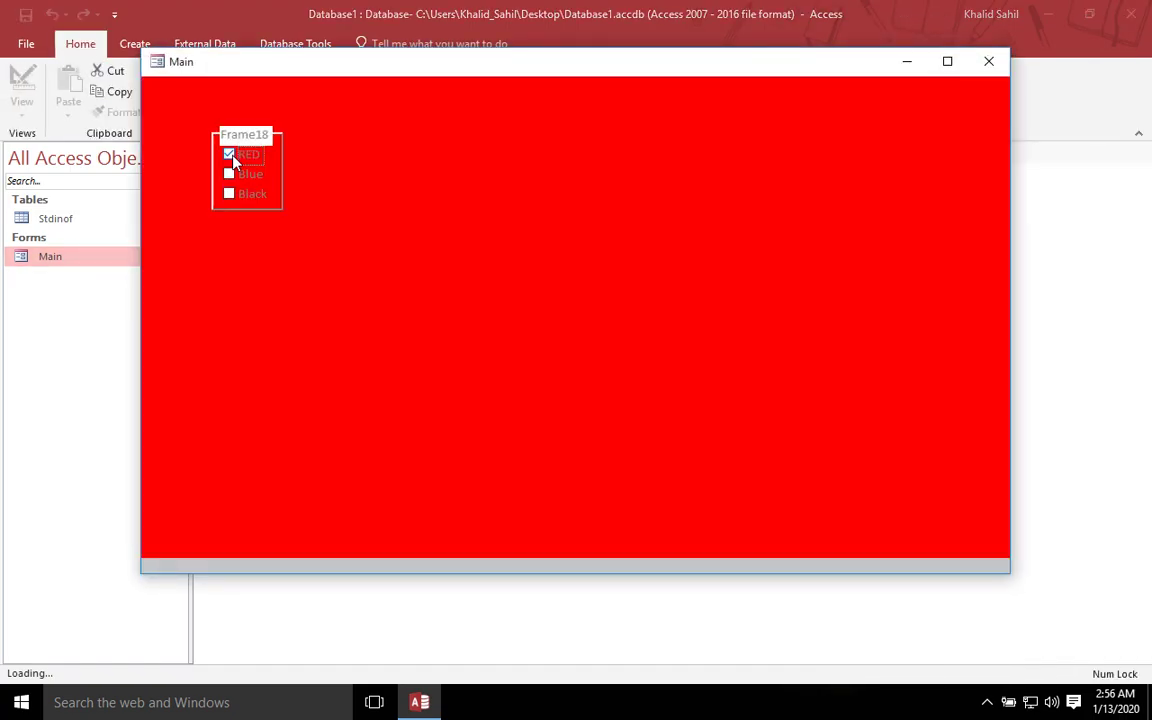
{"action": "right_click", "coordinate": [517, 163]}
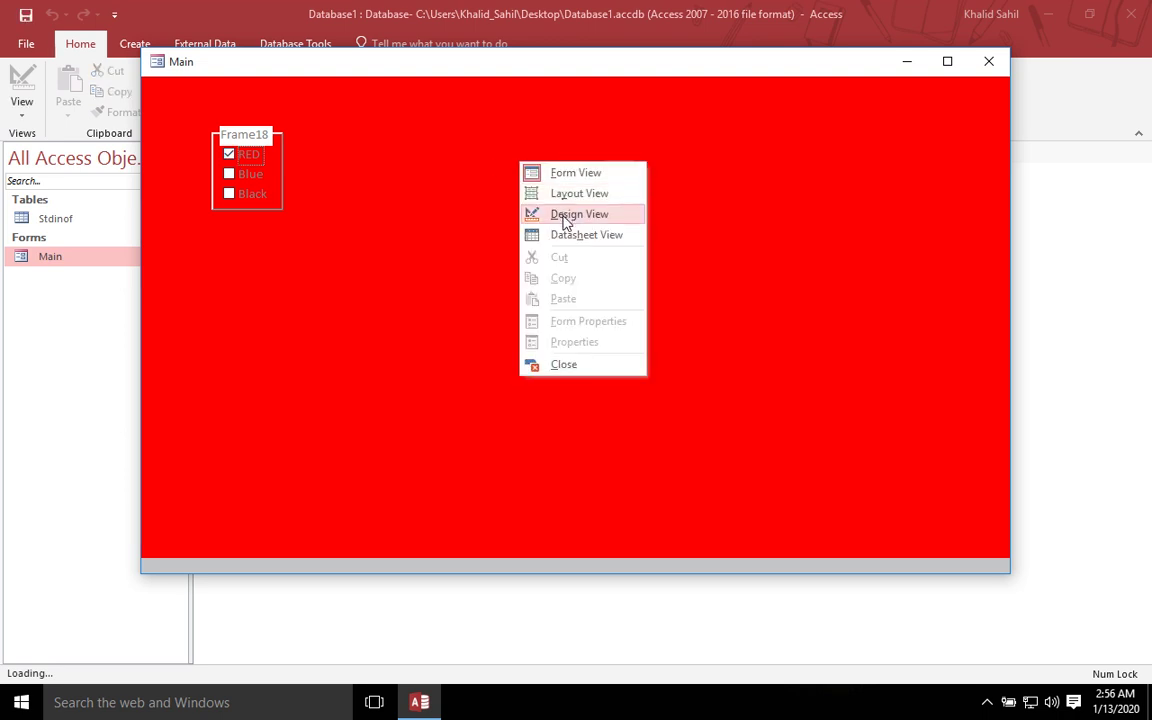
{"action": "left_click", "coordinate": [563, 216]}
Reopen Frame18's click code at the end of the vbRed line.
{"action": "right_click", "coordinate": [357, 263]}
{"action": "left_click", "coordinate": [354, 262]}
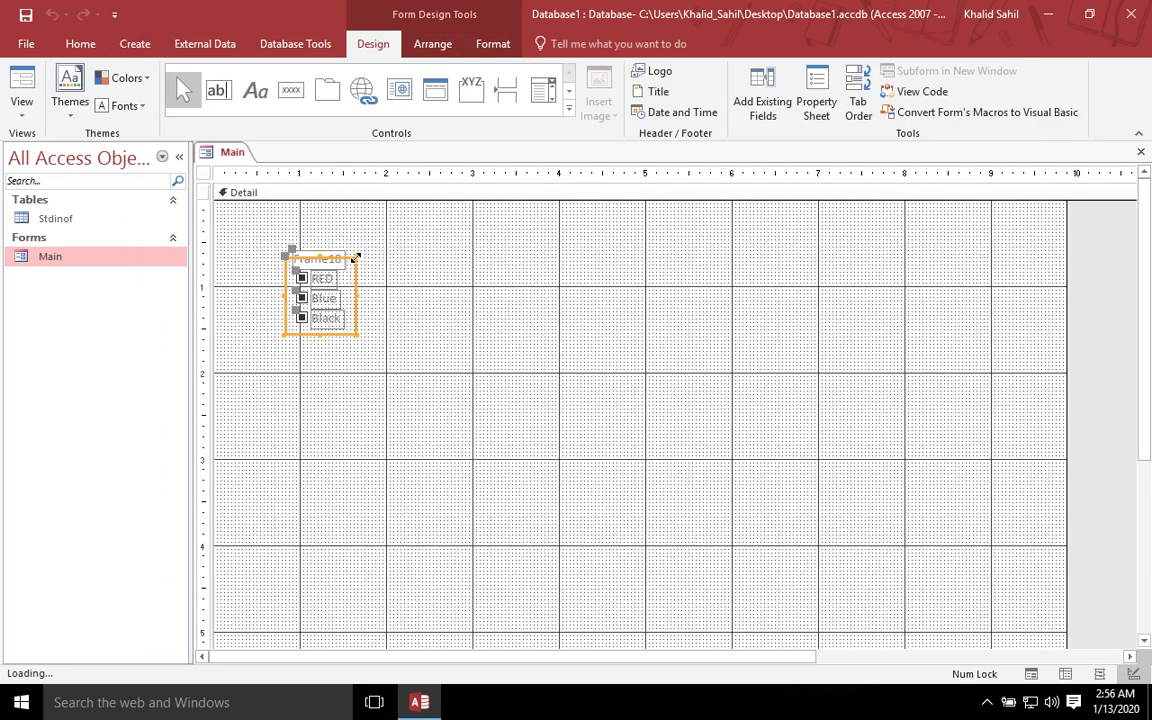
{"action": "right_click", "coordinate": [363, 257]}
{"action": "left_click", "coordinate": [416, 148]}
{"action": "left_click", "coordinate": [570, 212]}
Add an ElseIf branch so Frame18 Value 2 sets Me.Detail.BackColor to vbBlue.
{"action": "key", "text": "Return"}
{"action": "type", "text": "elseif me.fr"}
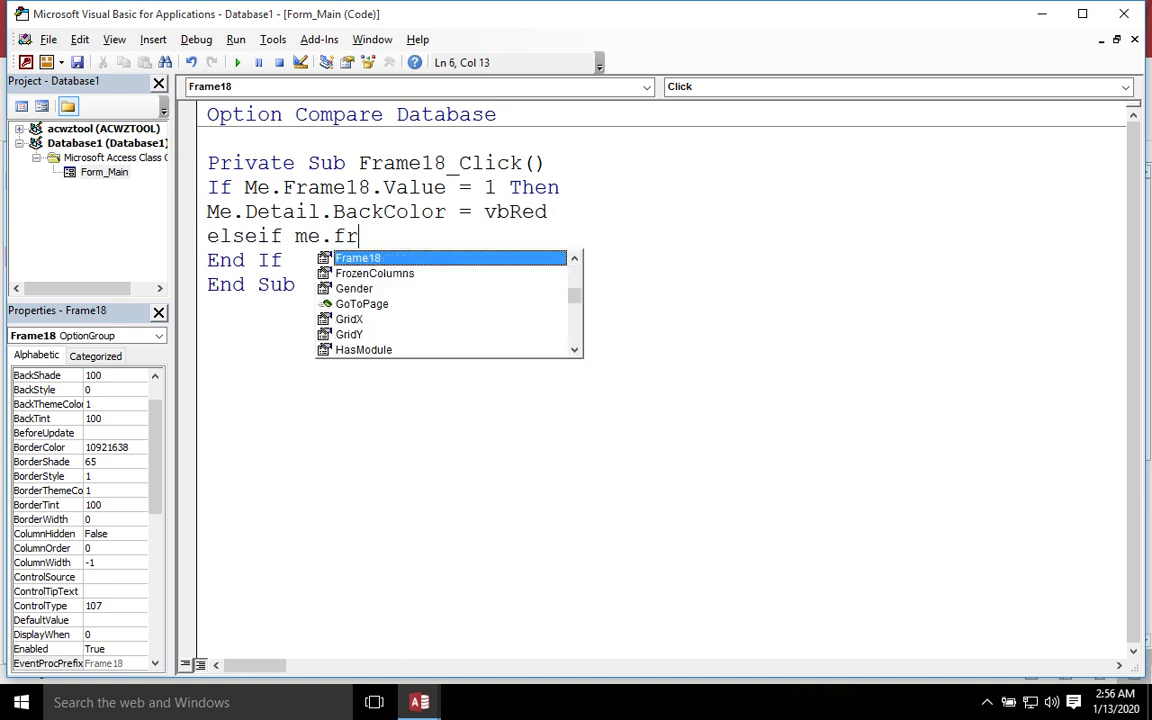
{"action": "key", "text": "Tab"}
{"action": "type", "text": ".valu"}
{"action": "key", "text": "Tab"}
{"action": "type", "text": "=2 then"}
{"action": "key", "text": "Return"}
{"action": "type", "text": "me."}
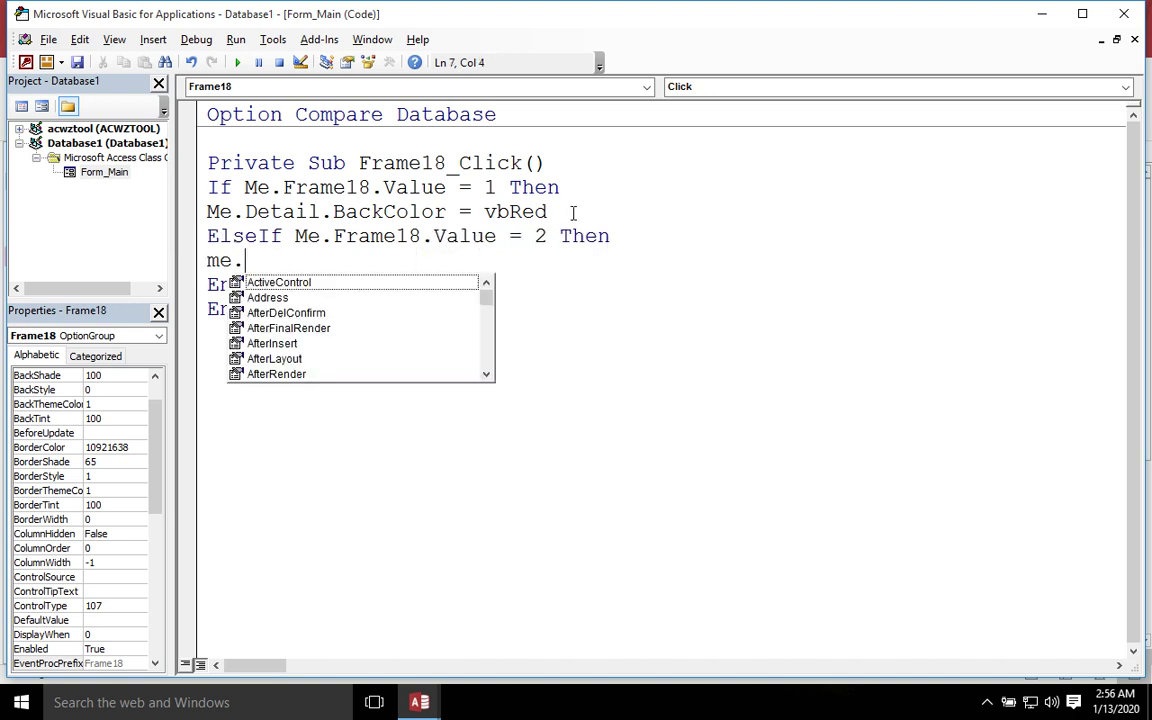
{"action": "type", "text": "detail.b"}
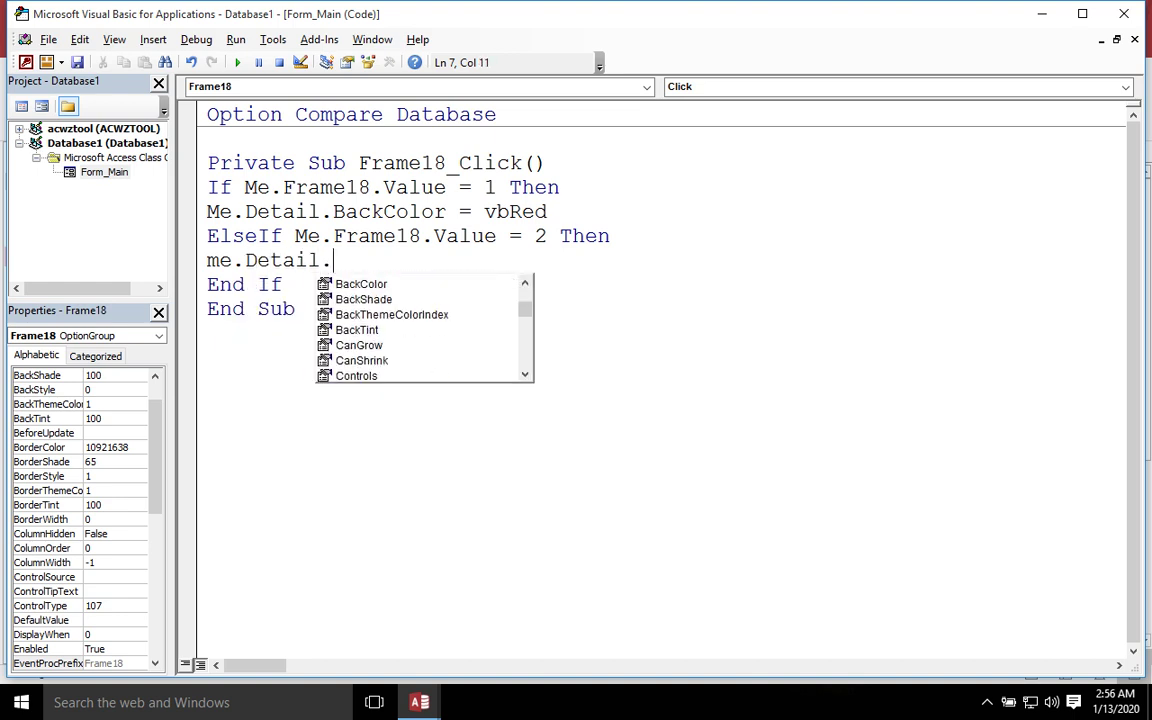
{"action": "key", "text": "Tab"}
{"action": "type", "text": "=vb"}
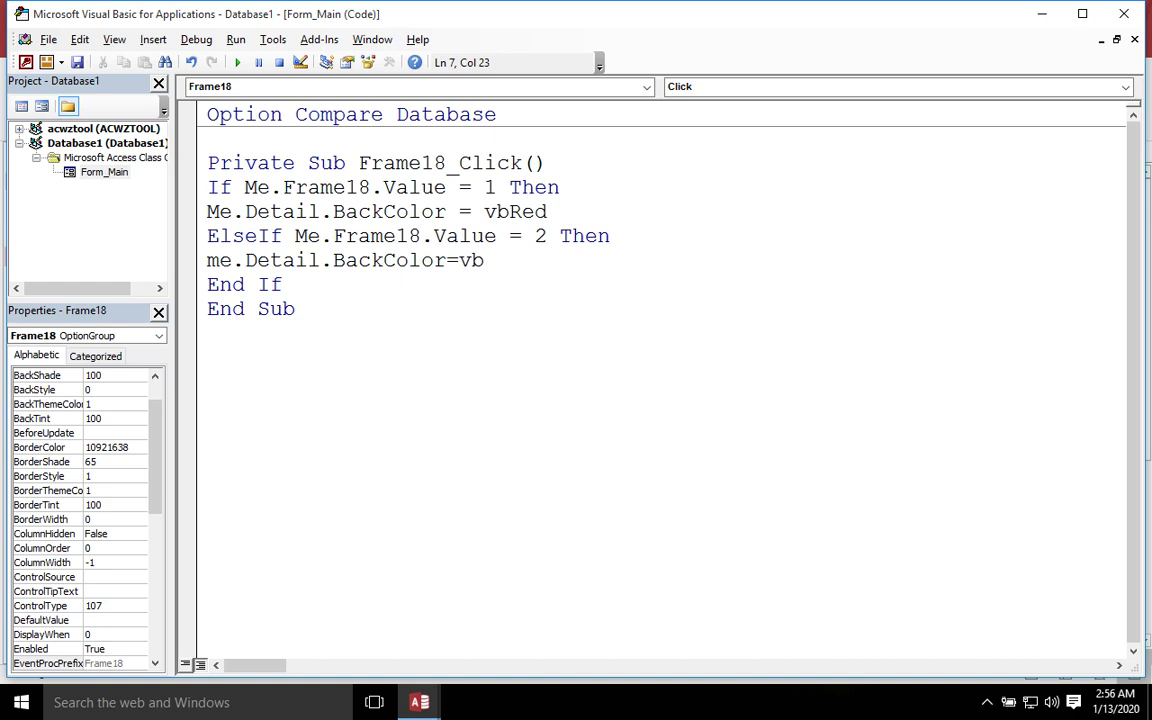
{"action": "type", "text": "ue\\"}
{"action": "key", "text": "Return"}
{"action": "key", "text": "Return"}
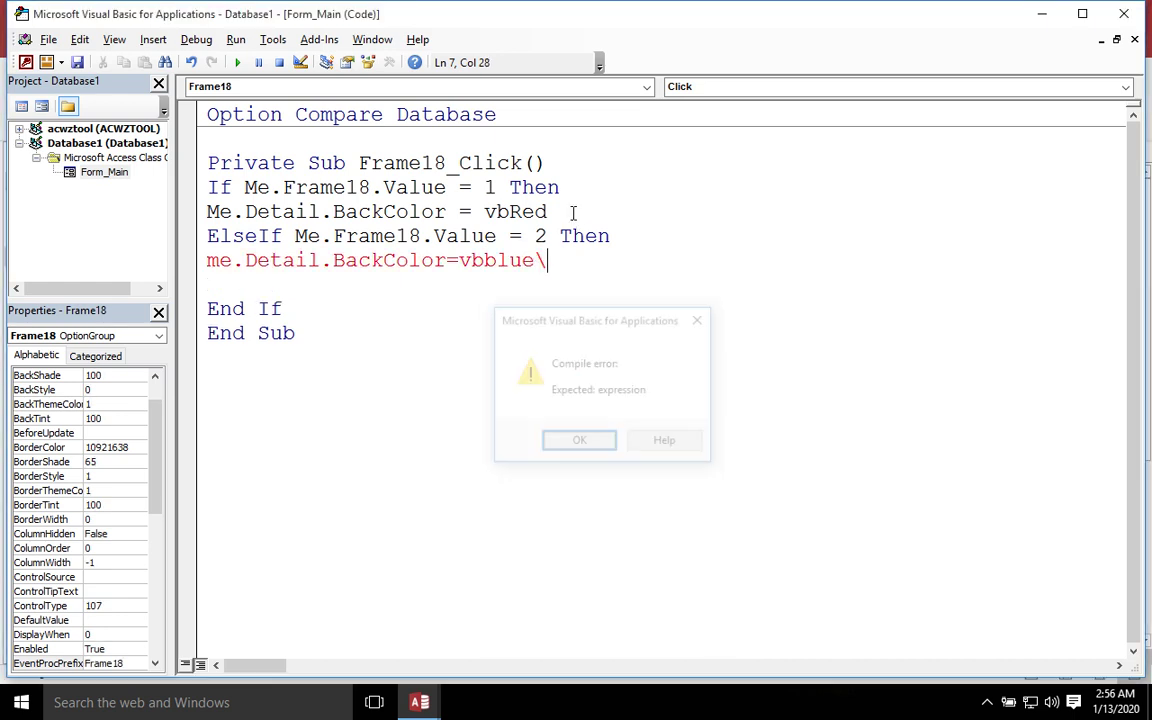
{"action": "key", "text": "BackSpace"}
{"action": "key", "text": "Return"}
Add an ElseIf branch so Frame18 Value 3 sets Me.Detail.BackColor to vbBlack.
{"action": "key", "text": "BackSpace"}
{"action": "key", "text": "BackSpace"}
{"action": "type", "text": "elseif me.fr"}
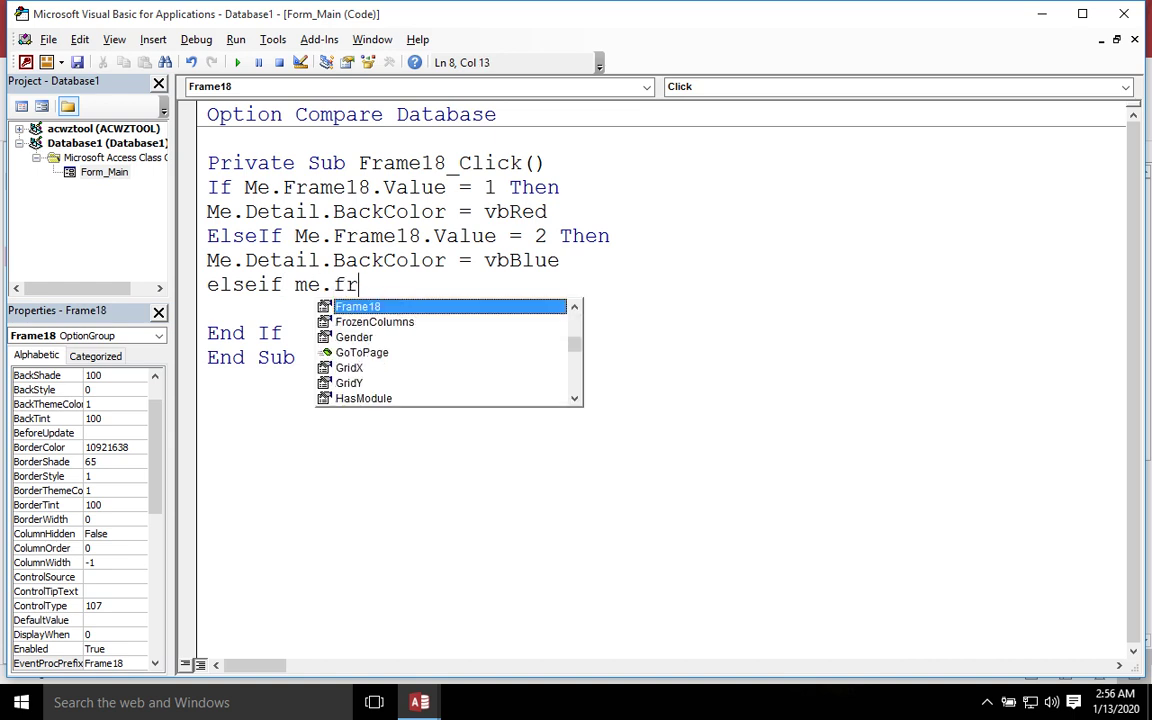
{"action": "key", "text": "Tab"}
{"action": "type", "text": "valu"}
{"action": "key", "text": "Tab"}
{"action": "type", "text": "= 3 Then"}
{"action": "key", "text": "Return"}
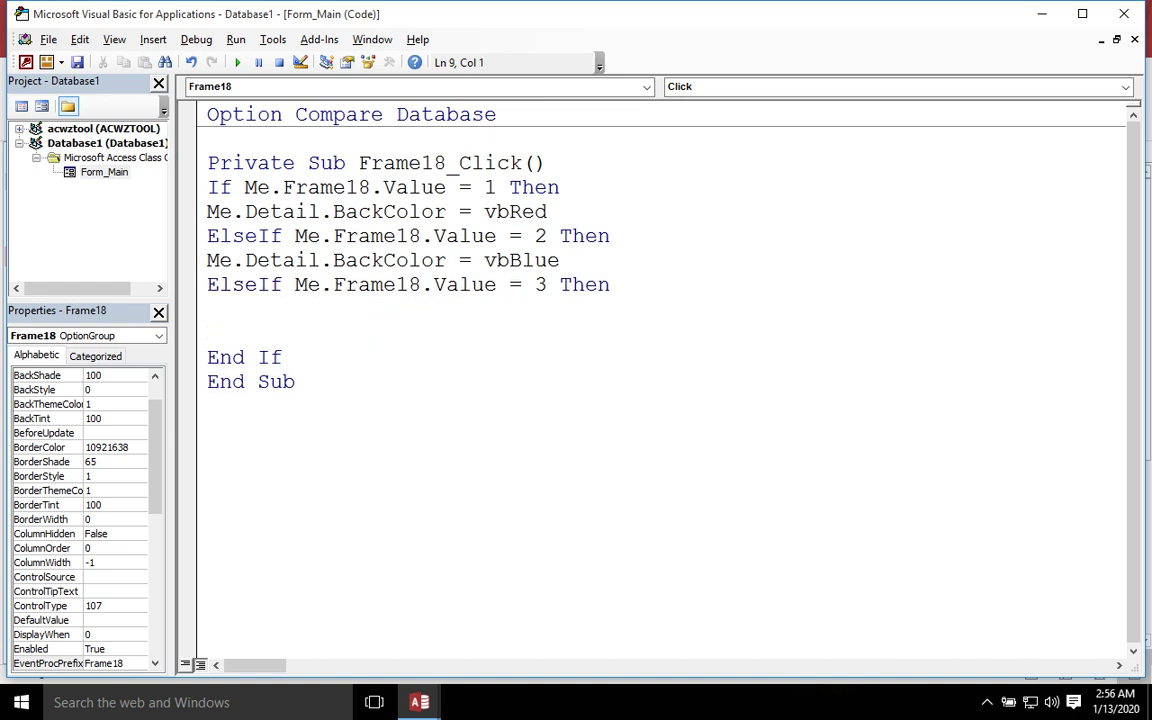
{"action": "type", "text": "me.det"}
{"action": "key", "text": "Tab"}
{"action": "type", "text": ".bal"}
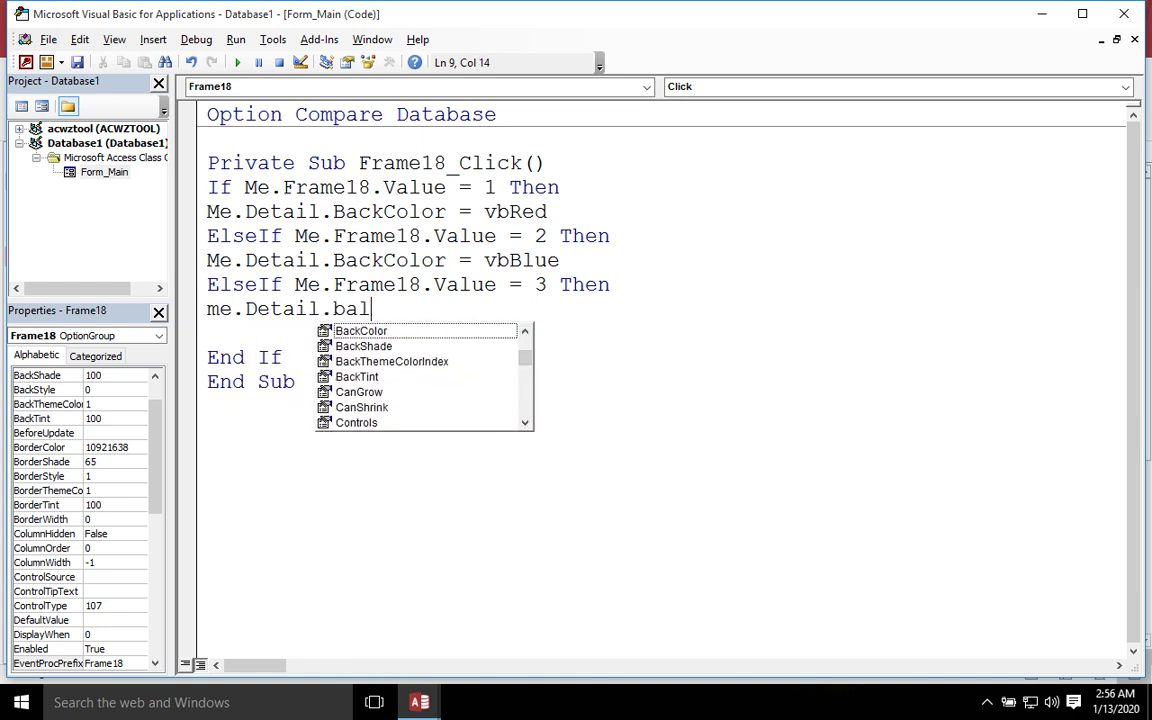
{"action": "key", "text": "Tab"}
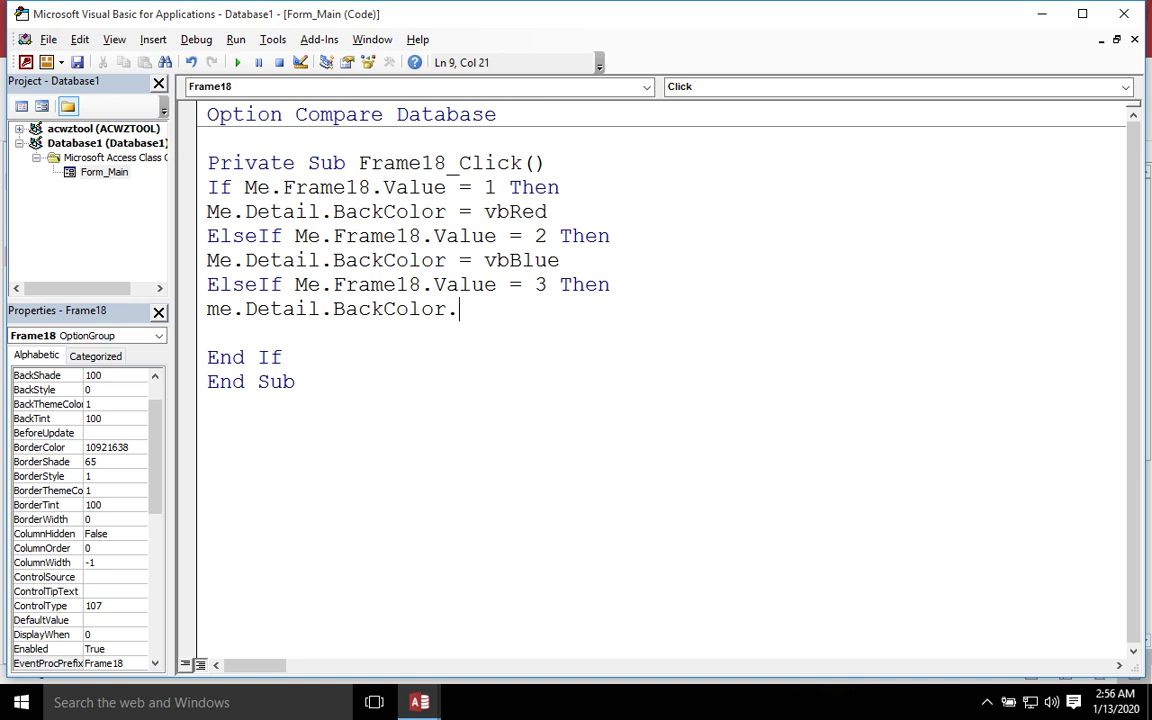
{"action": "type", "text": "bBlack"}
{"action": "key", "text": "Return"}
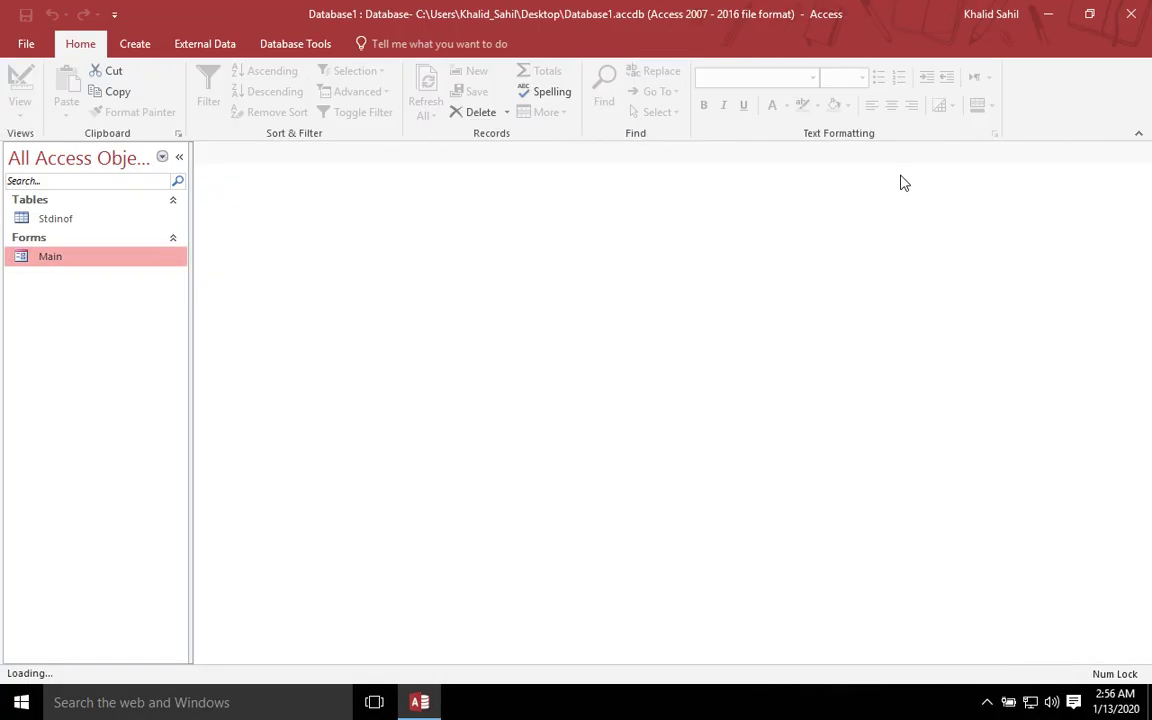
Open the Main form and cycle through RED, Blue and Black to check the background colours.
{"action": "double_click", "coordinate": [40, 257]}
{"action": "left_click", "coordinate": [229, 155]}
{"action": "left_click", "coordinate": [228, 175]}
{"action": "left_click", "coordinate": [229, 194]}
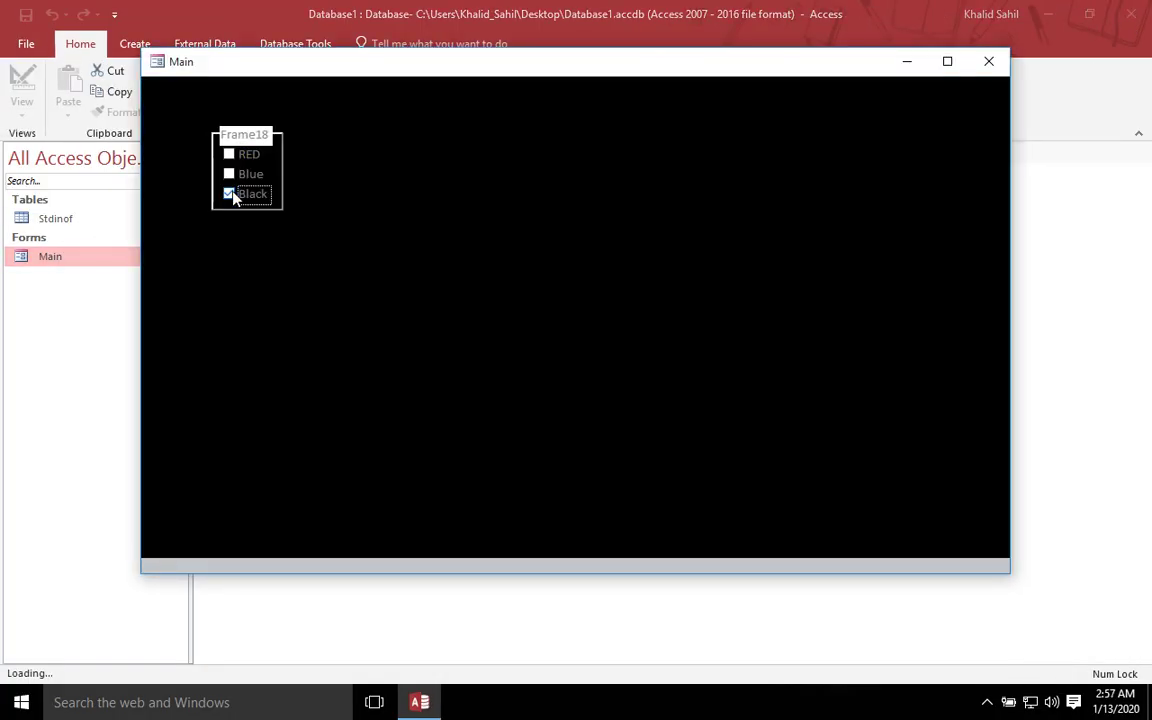
{"action": "left_click", "coordinate": [229, 155]}
{"action": "left_click", "coordinate": [229, 174]}
{"action": "left_click", "coordinate": [229, 194]}
{"action": "left_click", "coordinate": [229, 174]}
{"action": "left_click", "coordinate": [229, 155]}
{"action": "left_click", "coordinate": [229, 194]}
{"action": "left_click", "coordinate": [229, 174]}
{"action": "left_click", "coordinate": [229, 155]}
Test the Black, Red and Blue options once more, then switch Main to Design View.
{"action": "left_click", "coordinate": [229, 194]}
{"action": "left_click", "coordinate": [229, 155]}
{"action": "left_click", "coordinate": [229, 174]}
{"action": "left_click", "coordinate": [229, 194]}
{"action": "right_click", "coordinate": [318, 151]}
{"action": "left_click", "coordinate": [352, 205]}
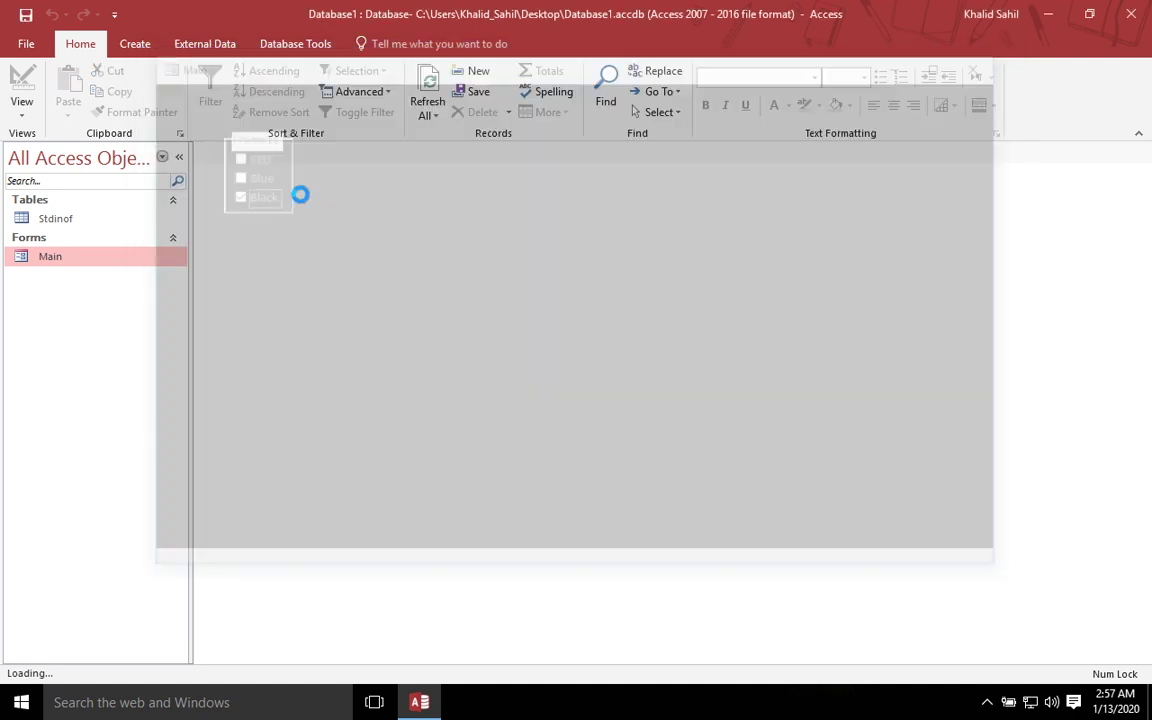
Rename the Frame18 caption to 'Select the color' and drag the group frame larger.
{"action": "key", "text": "BackSpace"}
{"action": "key", "text": "BackSpace"}
{"action": "key", "text": "BackSpace"}
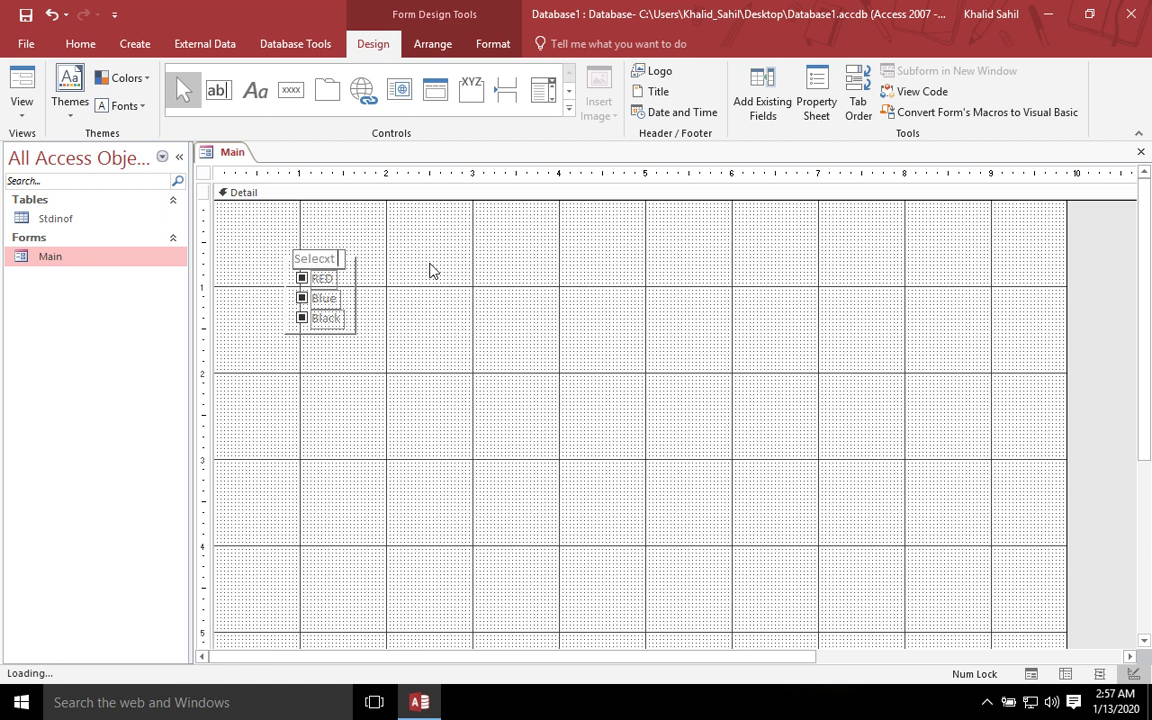
{"action": "type", "text": "Your"}
{"action": "type", "text": " Co"}
{"action": "key", "text": "BackSpace"}
{"action": "key", "text": "BackSpace"}
{"action": "key", "text": "BackSpace"}
{"action": "key", "text": "BackSpace"}
{"action": "key", "text": "BackSpace"}
{"action": "type", "text": "colo"}
{"action": "left_click", "coordinate": [390, 268]}
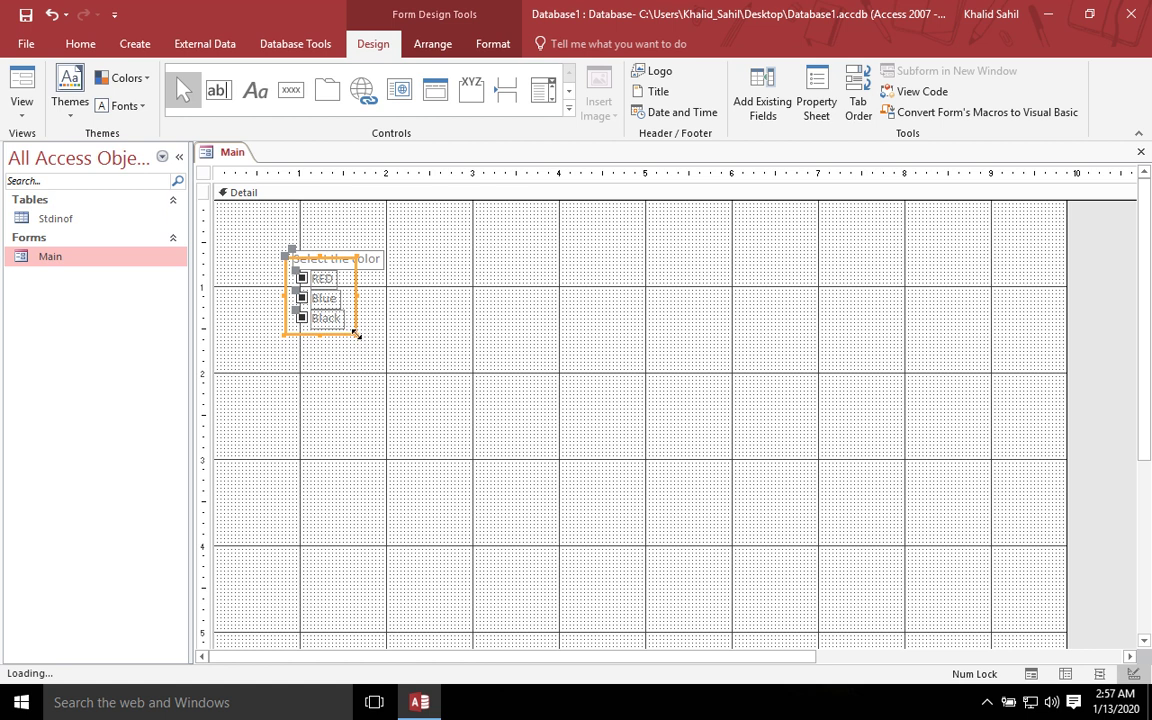
{"action": "left_click_drag", "start_coordinate": [356, 334], "coordinate": [388, 341]}
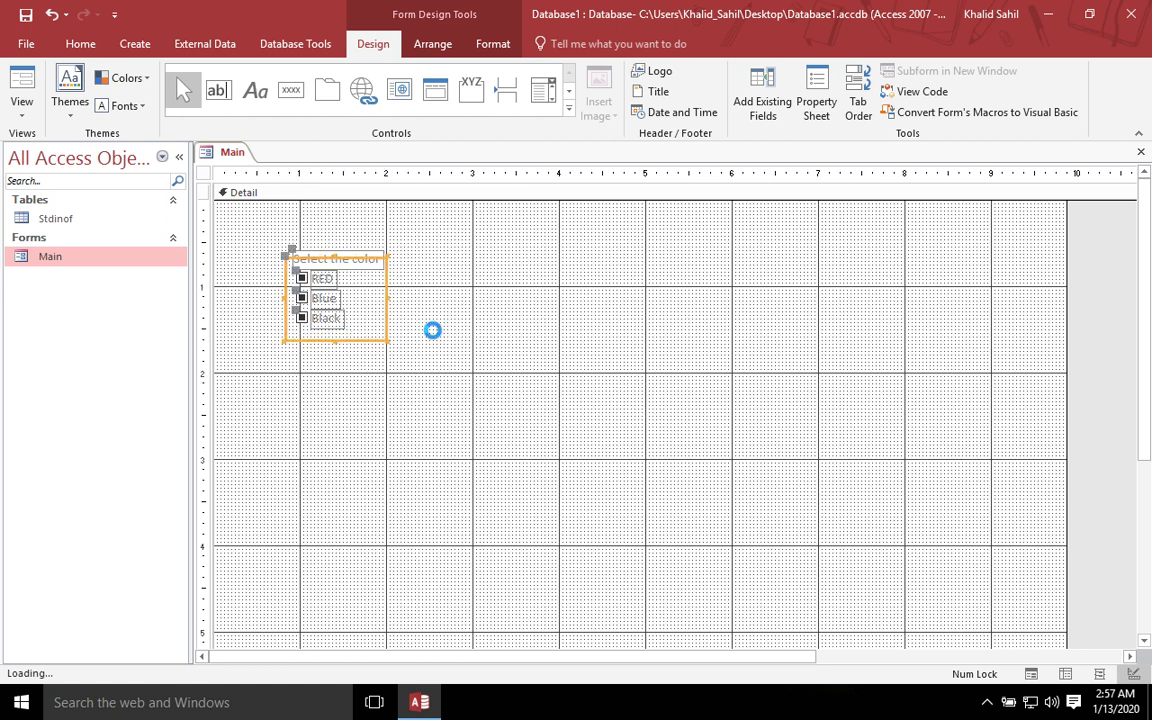
Test the RED and Blue options, then close and reopen the Main form.
{"action": "left_click", "coordinate": [229, 154]}
{"action": "left_click", "coordinate": [229, 174]}
{"action": "left_click", "coordinate": [989, 62]}
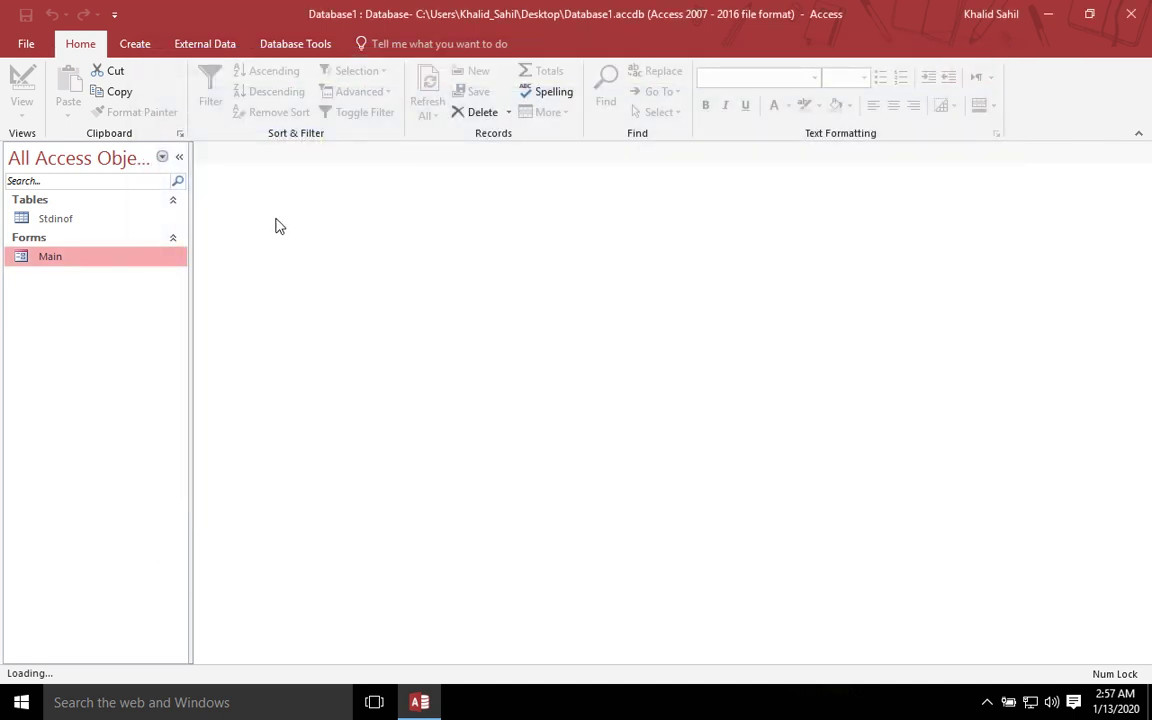
{"action": "double_click", "coordinate": [159, 255]}
Cycle repeatedly through Blue, Black and Red to confirm the recolouring, then close Main.
{"action": "left_click", "coordinate": [250, 176]}
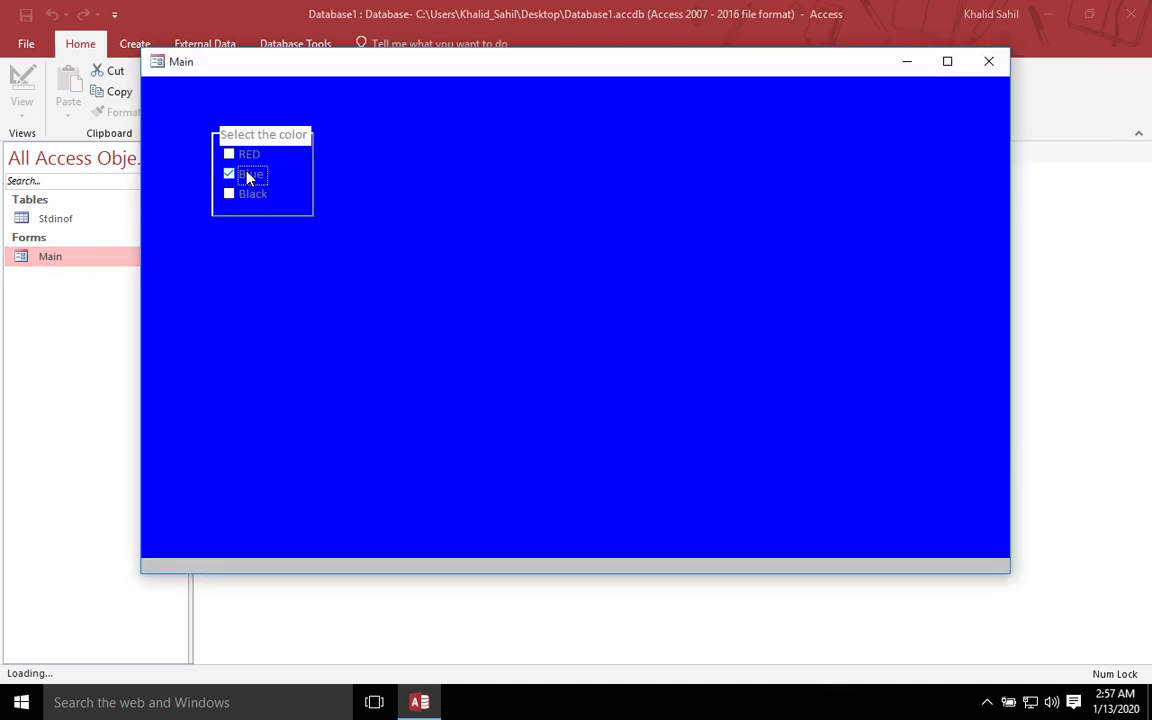
{"action": "left_click", "coordinate": [238, 193]}
{"action": "left_click", "coordinate": [230, 175]}
{"action": "left_click", "coordinate": [229, 155]}
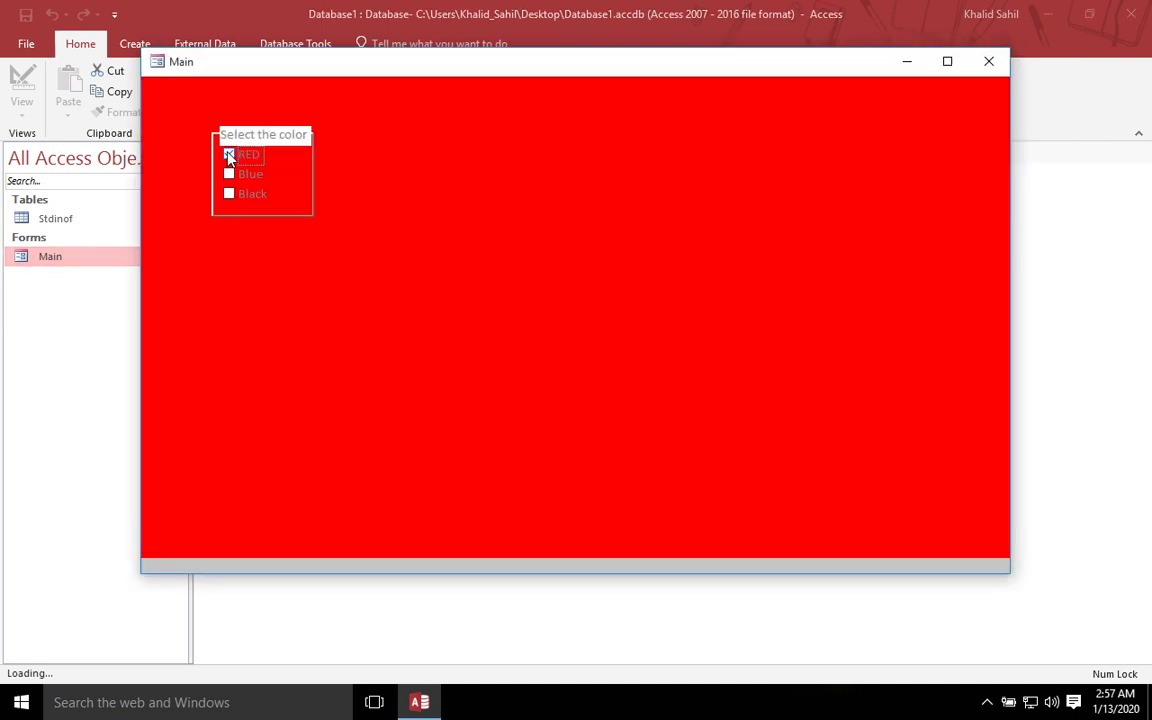
{"action": "left_click", "coordinate": [229, 175]}
{"action": "left_click", "coordinate": [232, 195]}
{"action": "left_click", "coordinate": [229, 175]}
{"action": "left_click", "coordinate": [229, 155]}
{"action": "left_click", "coordinate": [229, 175]}
{"action": "left_click", "coordinate": [232, 195]}
{"action": "left_click", "coordinate": [229, 175]}
{"action": "left_click", "coordinate": [229, 155]}
{"action": "left_click", "coordinate": [989, 61]}
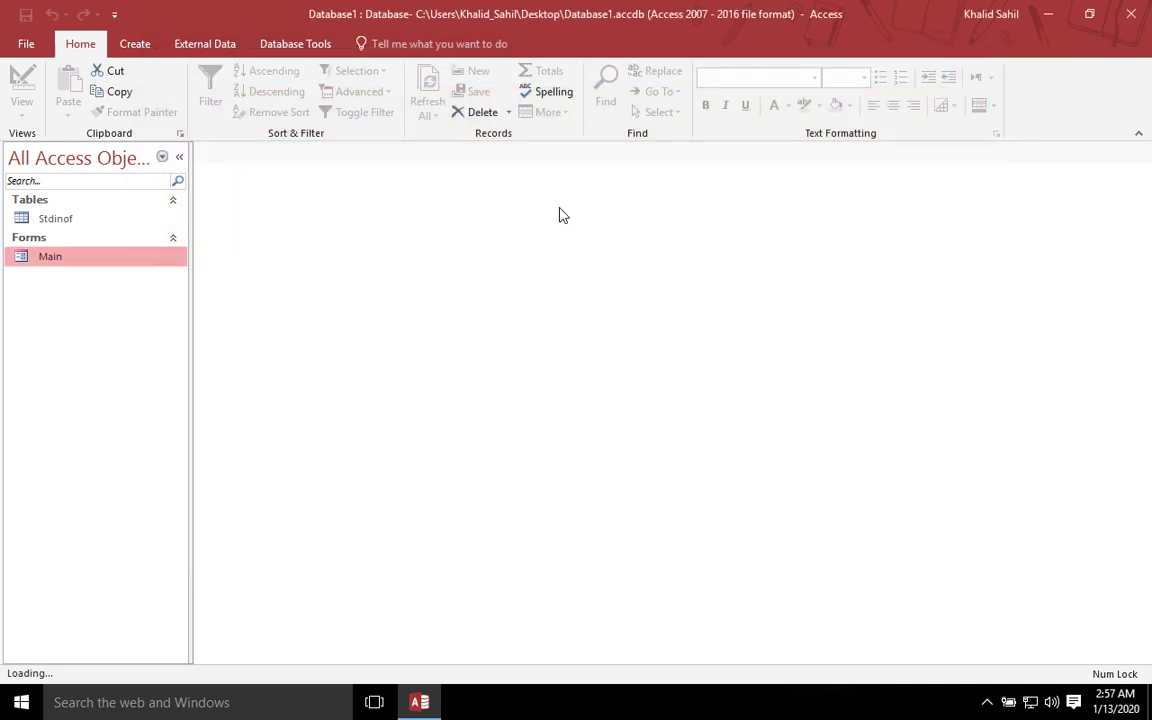
{"action": "right_click", "coordinate": [165, 262]}
In Design View, draw a horizontal line across the form below the colour options.
{"action": "left_click", "coordinate": [232, 309]}
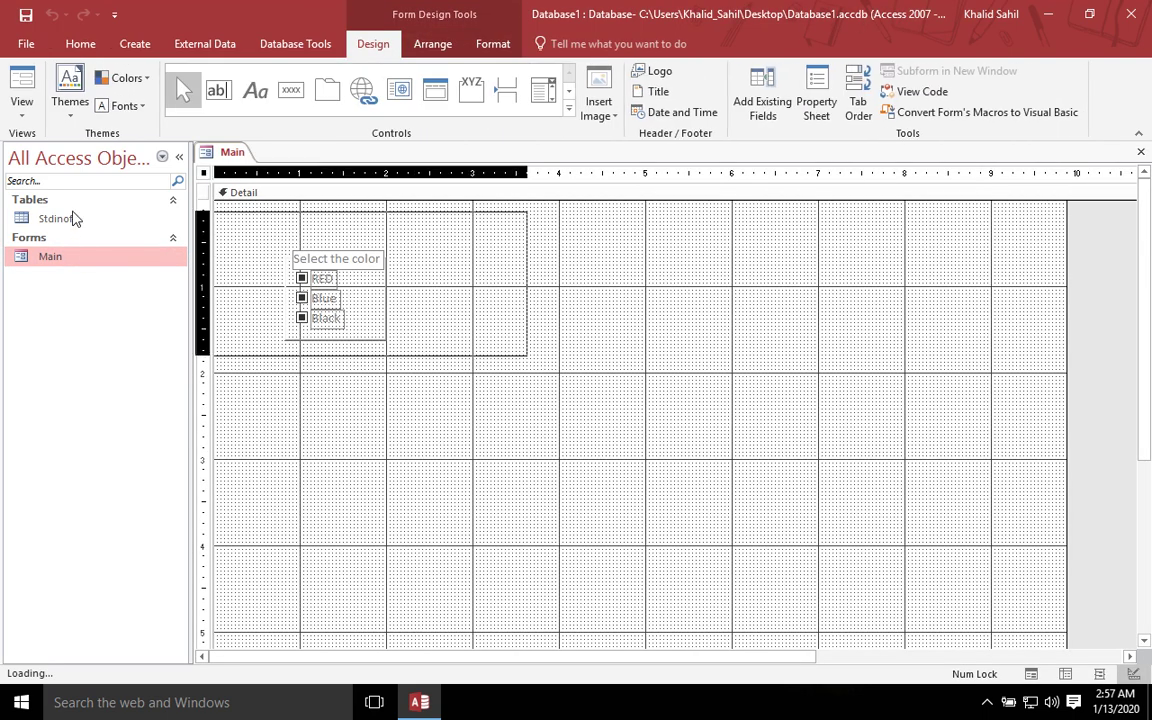
{"action": "left_click", "coordinate": [436, 264]}
{"action": "left_click", "coordinate": [296, 340]}
{"action": "left_click", "coordinate": [483, 196]}
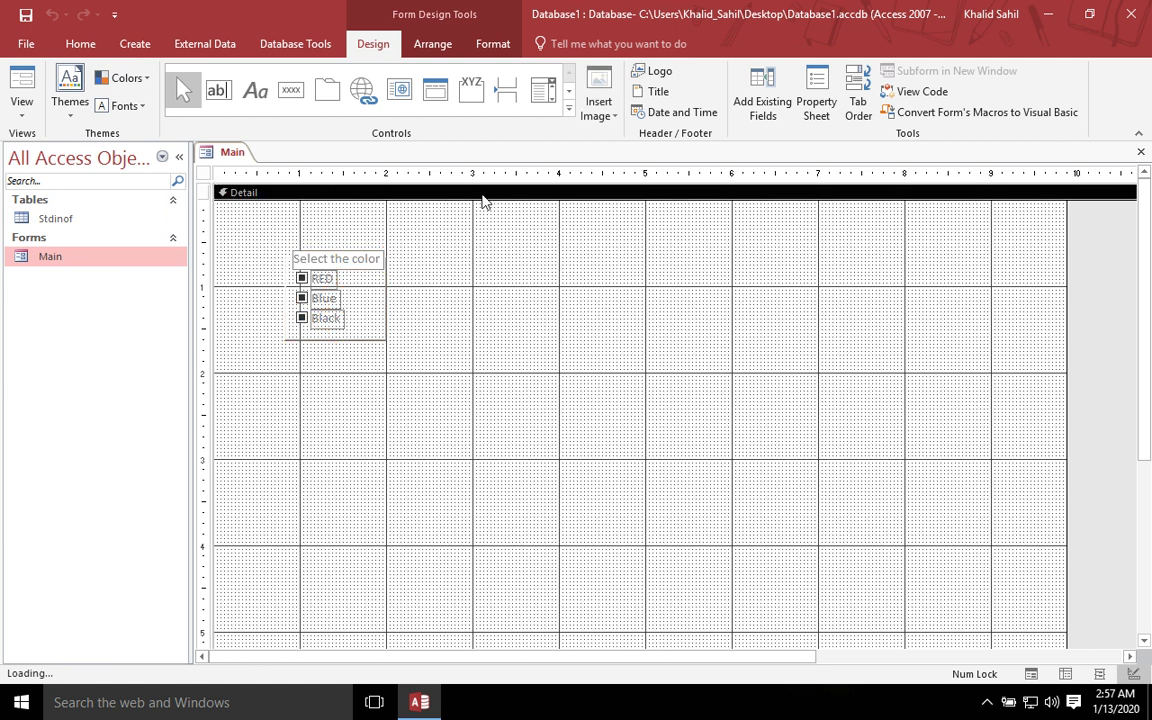
{"action": "left_click", "coordinate": [566, 110]}
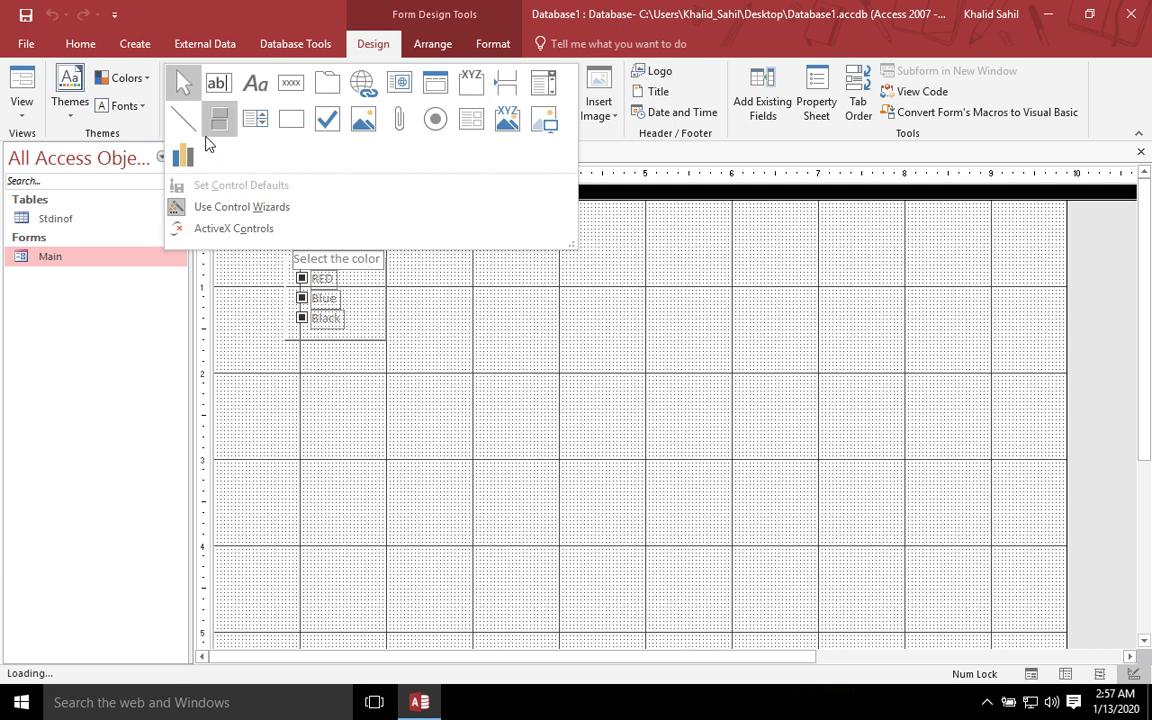
{"action": "left_click", "coordinate": [182, 118]}
{"action": "left_click_drag", "start_coordinate": [217, 376], "coordinate": [998, 377]}
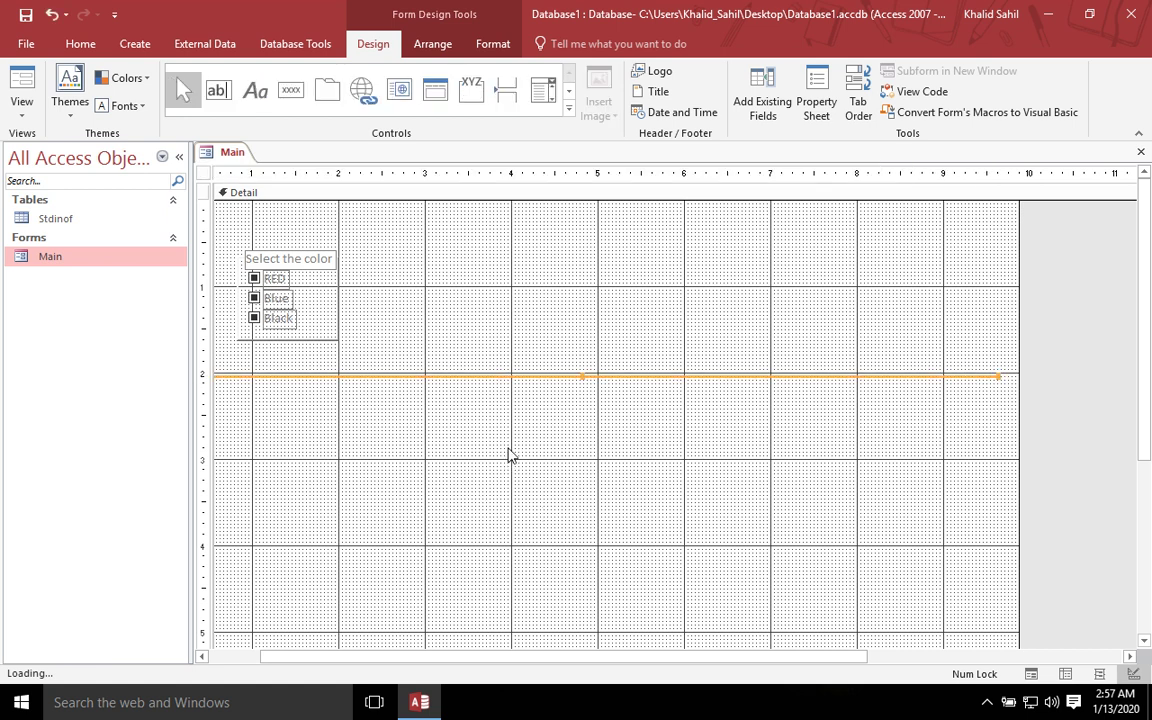
Preview the new line in Form View, then return to Design View.
{"action": "double_click", "coordinate": [60, 257]}
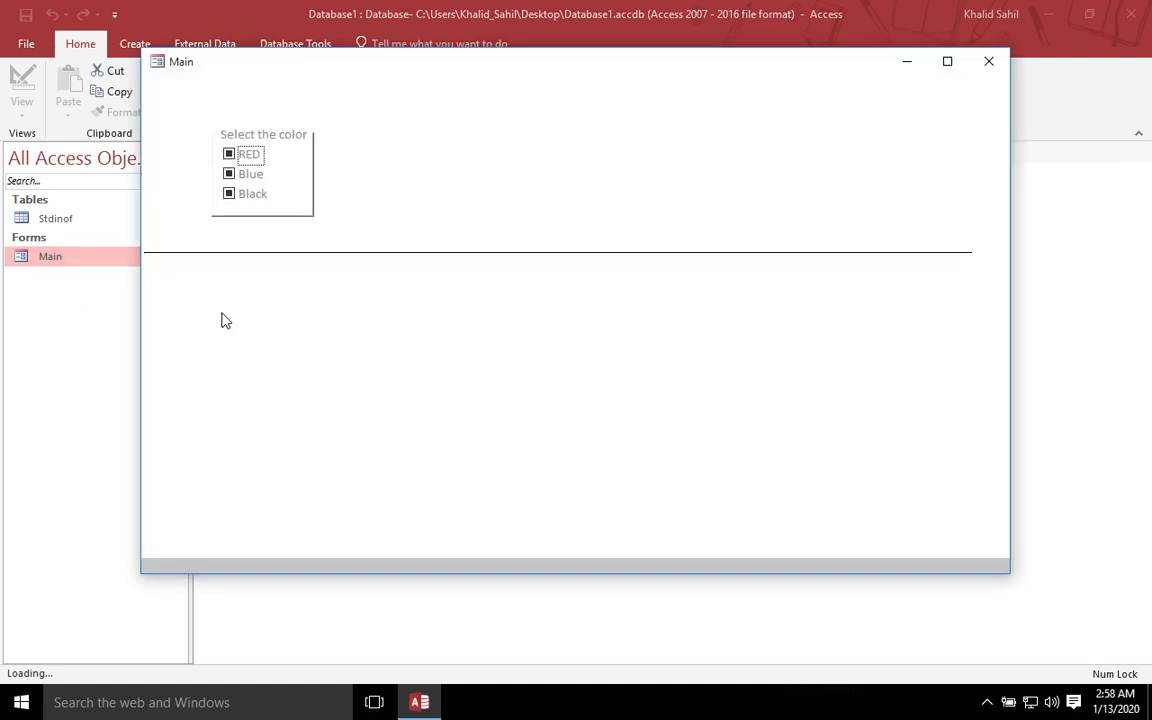
{"action": "right_click", "coordinate": [547, 191]}
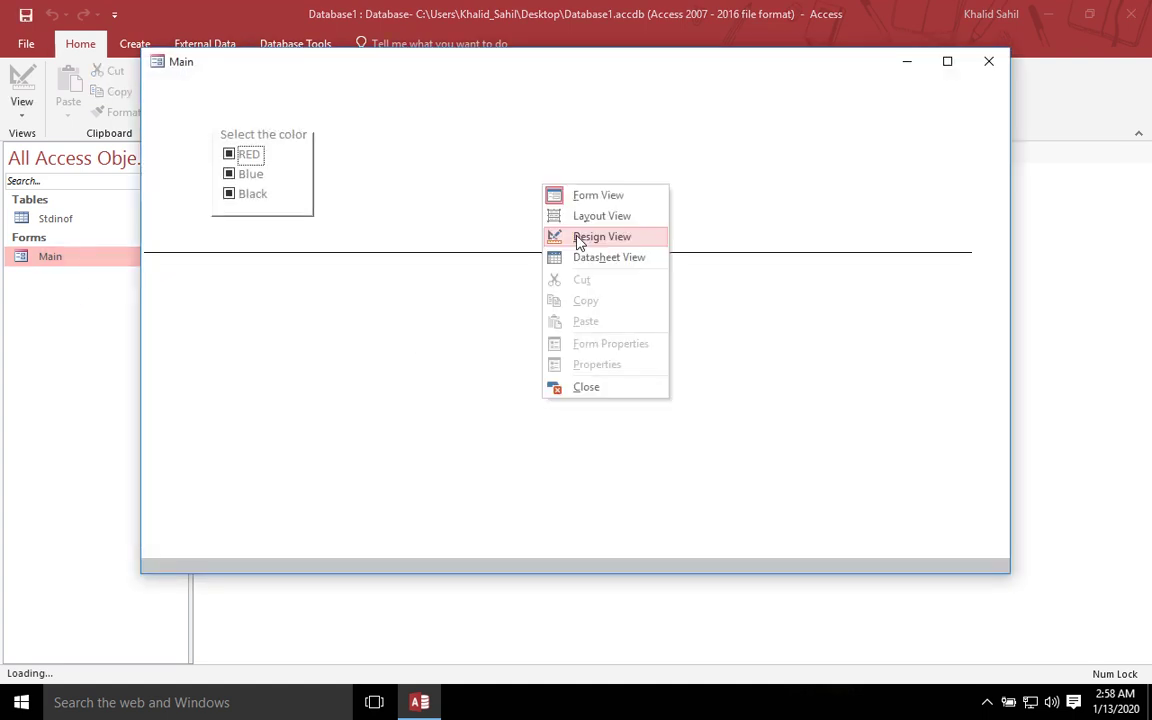
{"action": "left_click", "coordinate": [581, 239]}
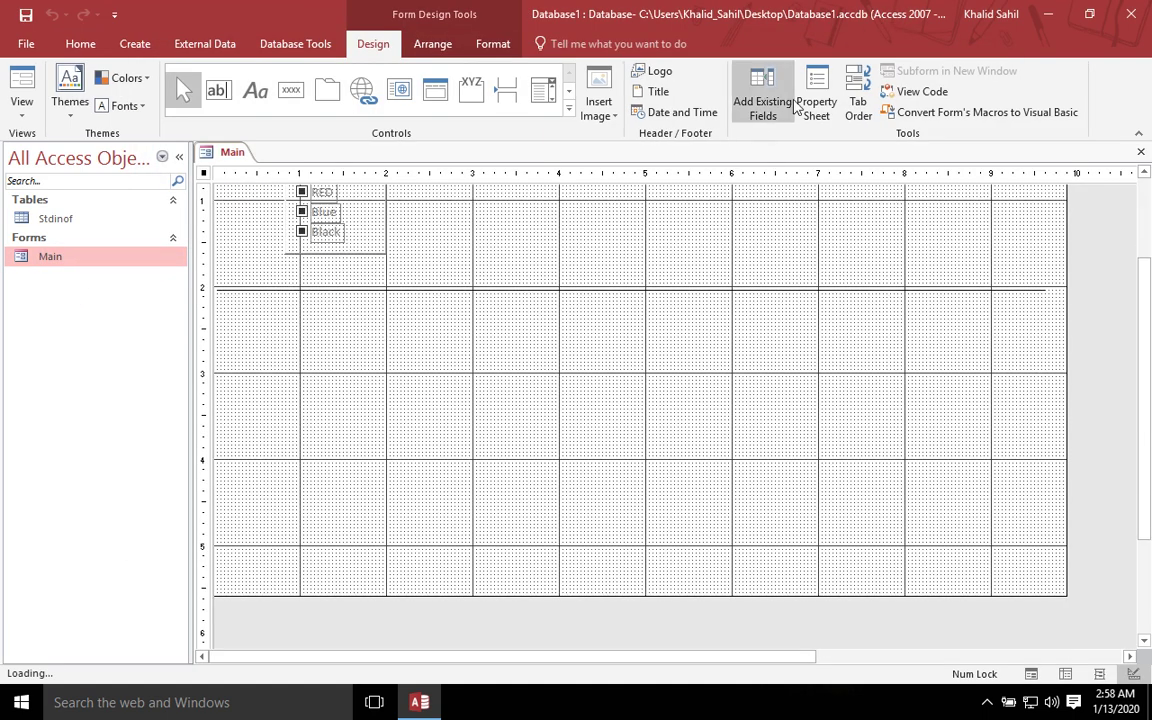
Add the ID, StudentName, Gender, Address and Photo fields from the Field List.
{"action": "left_click", "coordinate": [763, 100]}
{"action": "left_click", "coordinate": [957, 253]}
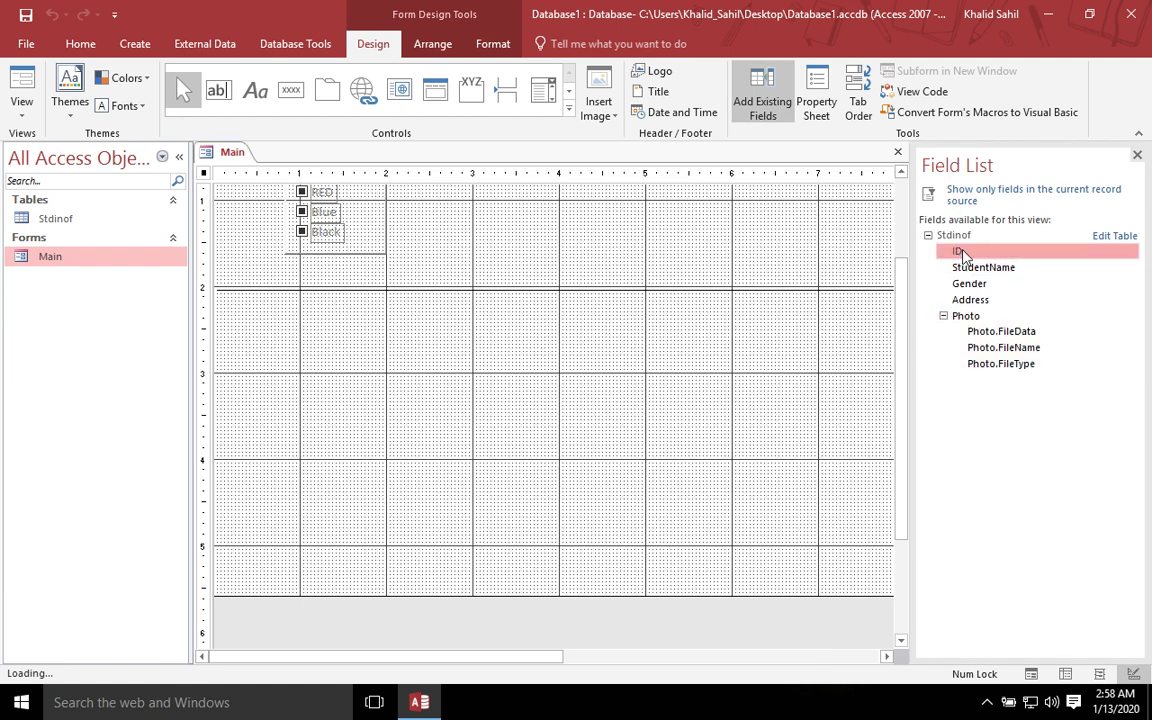
{"action": "double_click", "coordinate": [975, 268]}
{"action": "double_click", "coordinate": [970, 284]}
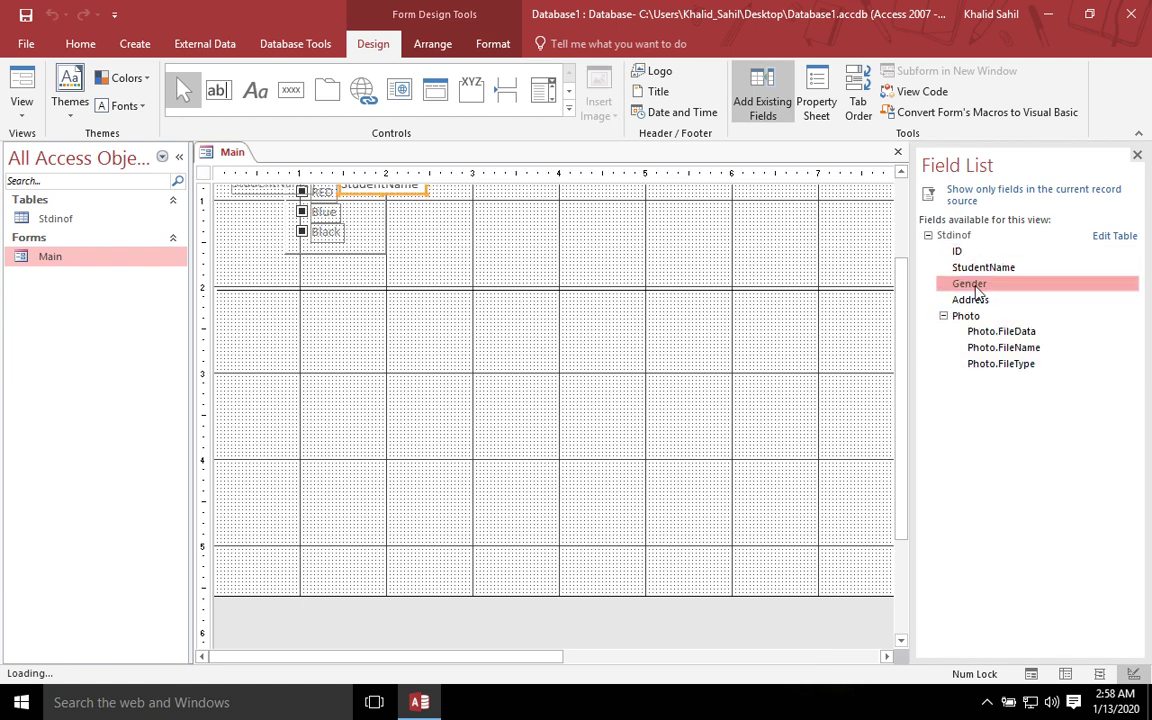
{"action": "double_click", "coordinate": [972, 300]}
{"action": "double_click", "coordinate": [980, 316]}
{"action": "left_click", "coordinate": [1137, 154]}
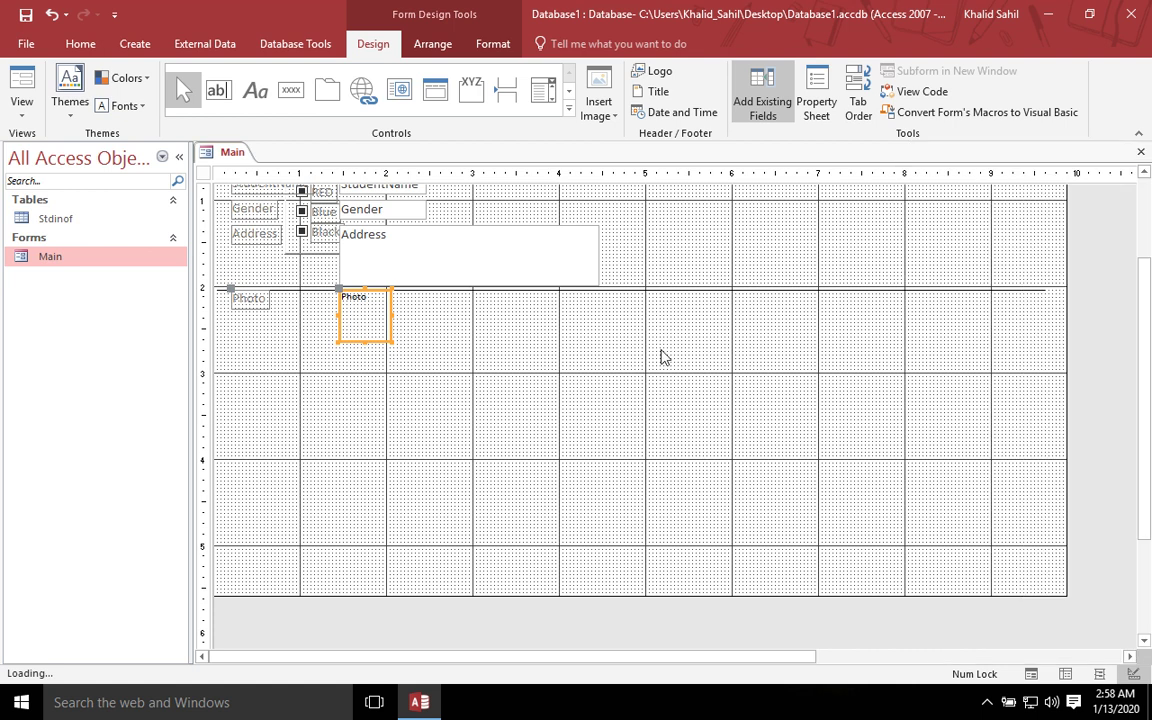
Move the new field controls below the divider line and nudge the colour group up-left.
{"action": "left_click_drag", "start_coordinate": [450, 224], "coordinate": [375, 400]}
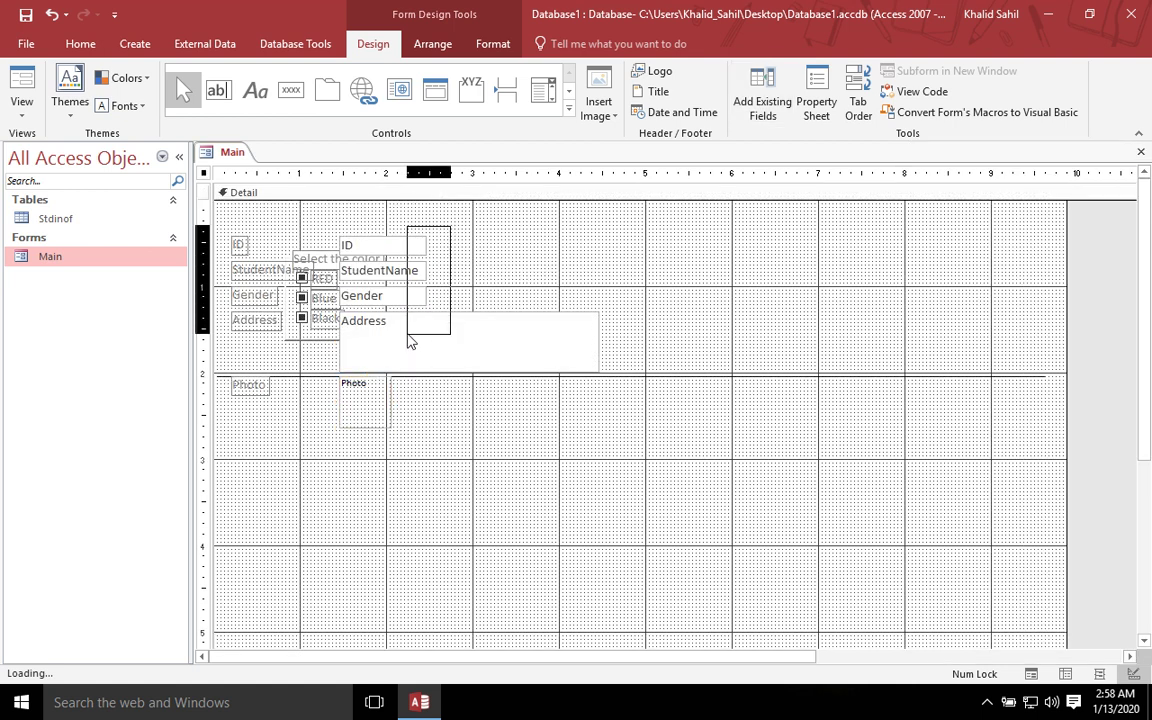
{"action": "left_click_drag", "start_coordinate": [389, 342], "coordinate": [439, 511]}
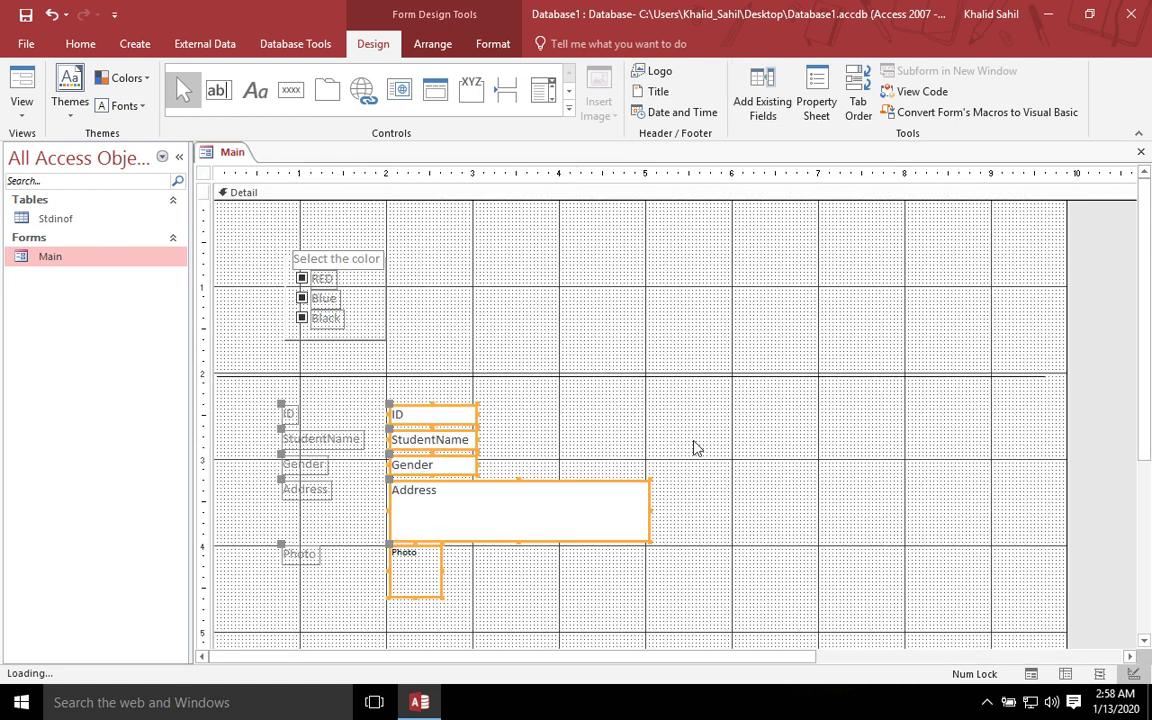
{"action": "left_click_drag", "start_coordinate": [464, 331], "coordinate": [343, 310]}
{"action": "left_click_drag", "start_coordinate": [270, 247], "coordinate": [224, 237]}
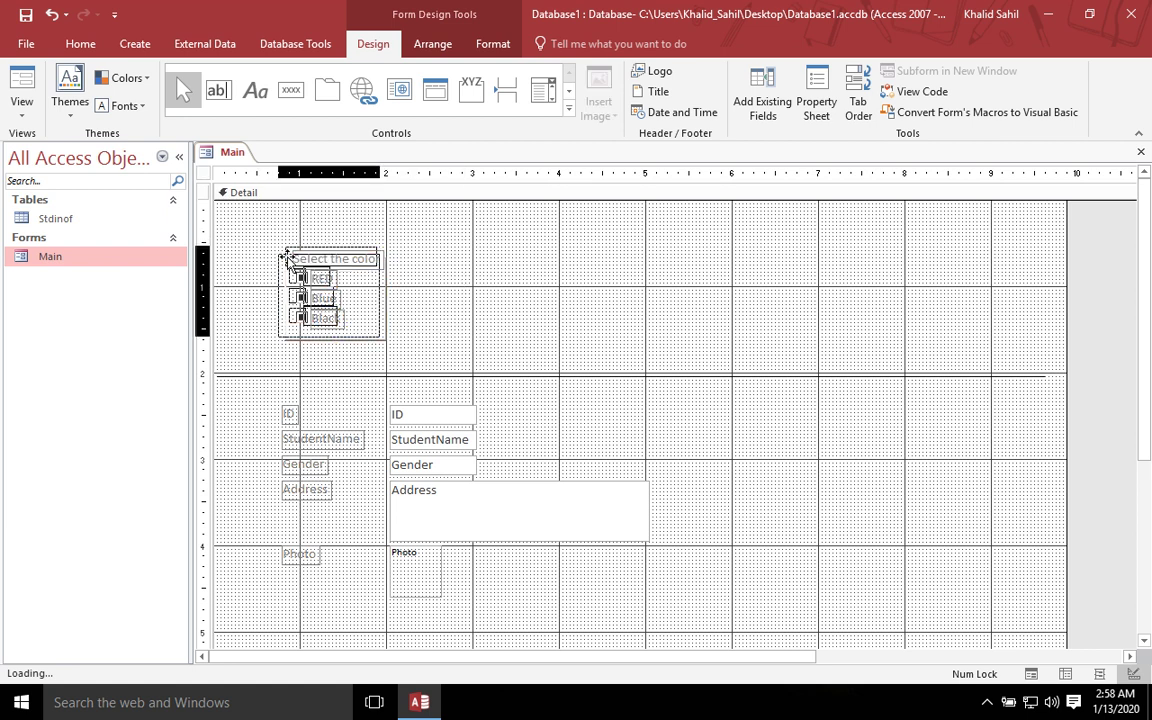
{"action": "left_click", "coordinate": [419, 256]}
Draw a label beside the colour options containing the title 'Student Admission Form'.
{"action": "left_click", "coordinate": [255, 100]}
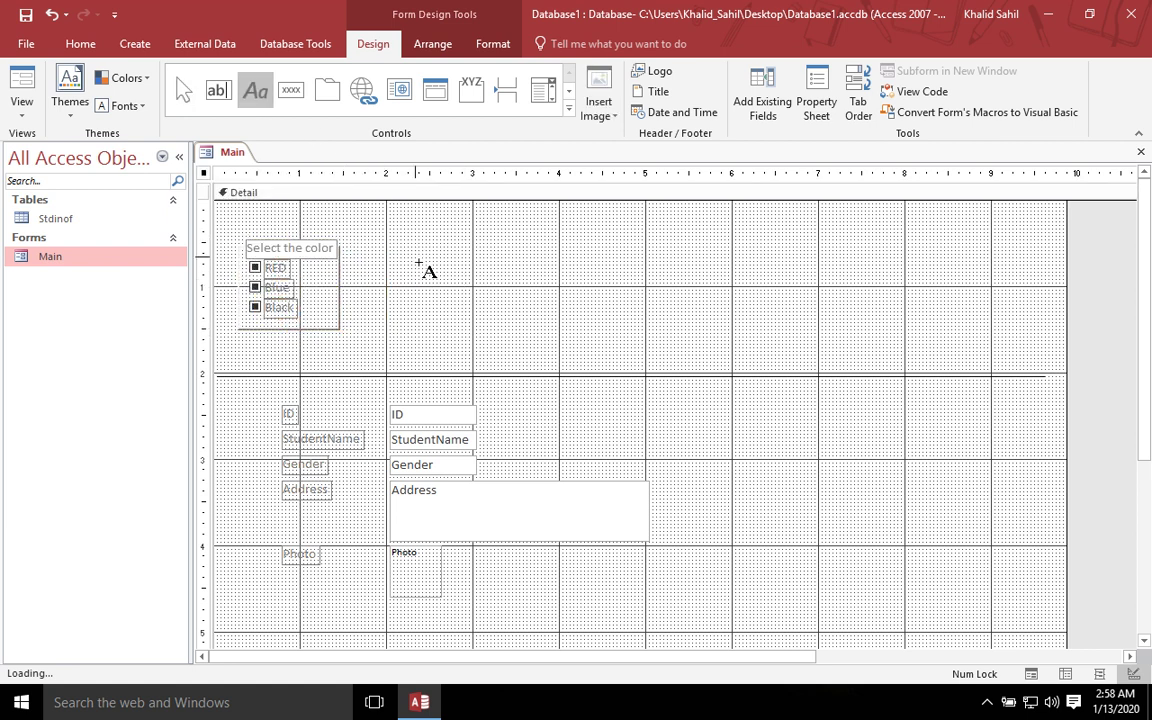
{"action": "left_click_drag", "start_coordinate": [417, 259], "coordinate": [761, 332]}
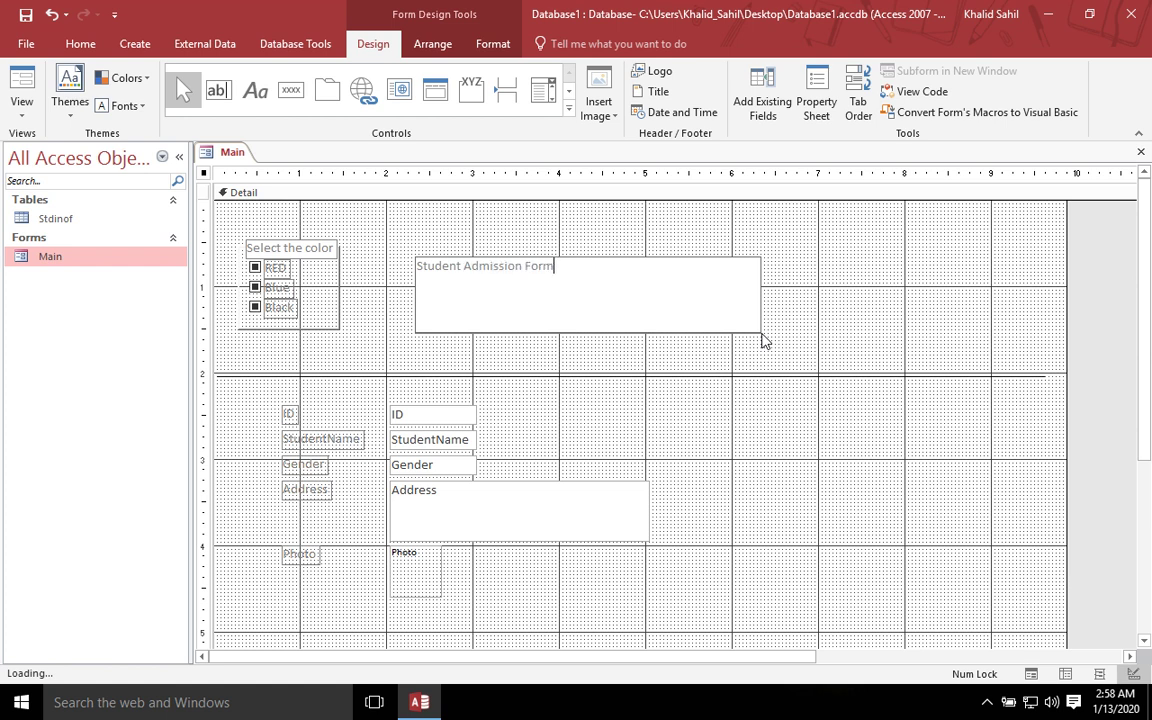
{"action": "left_click", "coordinate": [514, 300]}
Format the title centred, 26 point, red and bold.
{"action": "left_click", "coordinate": [489, 44]}
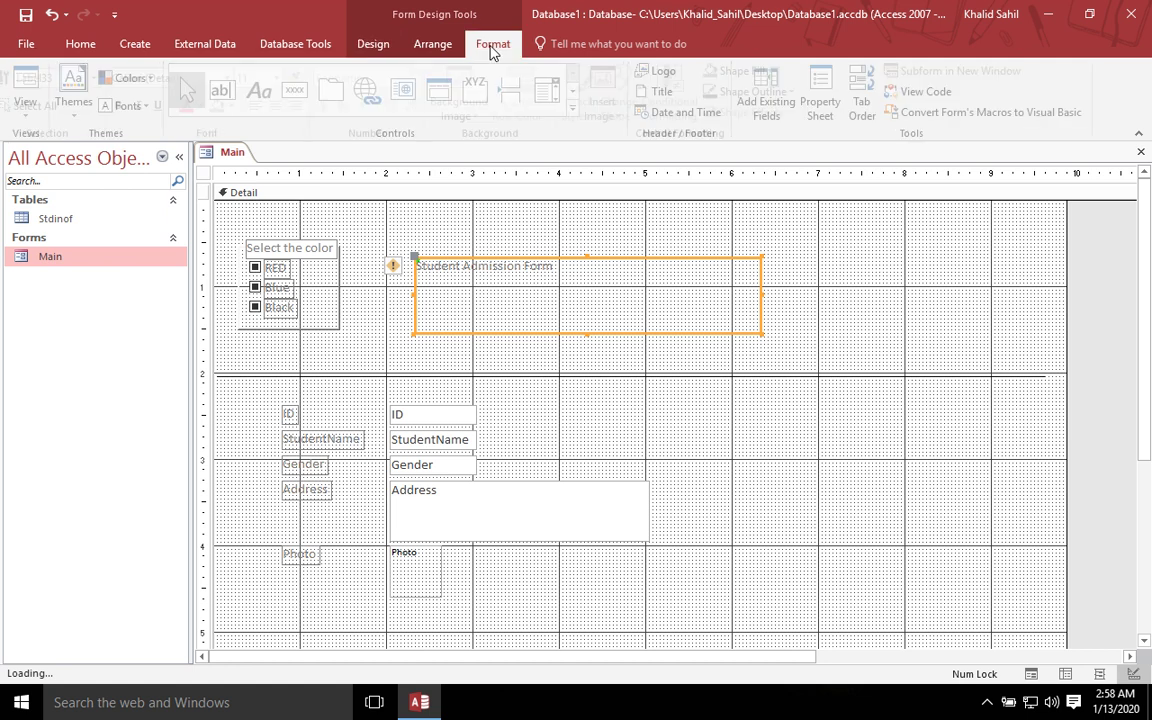
{"action": "left_click", "coordinate": [285, 105]}
{"action": "left_click", "coordinate": [286, 78]}
{"action": "left_click", "coordinate": [255, 267]}
{"action": "left_click", "coordinate": [196, 105]}
{"action": "left_click", "coordinate": [127, 105]}
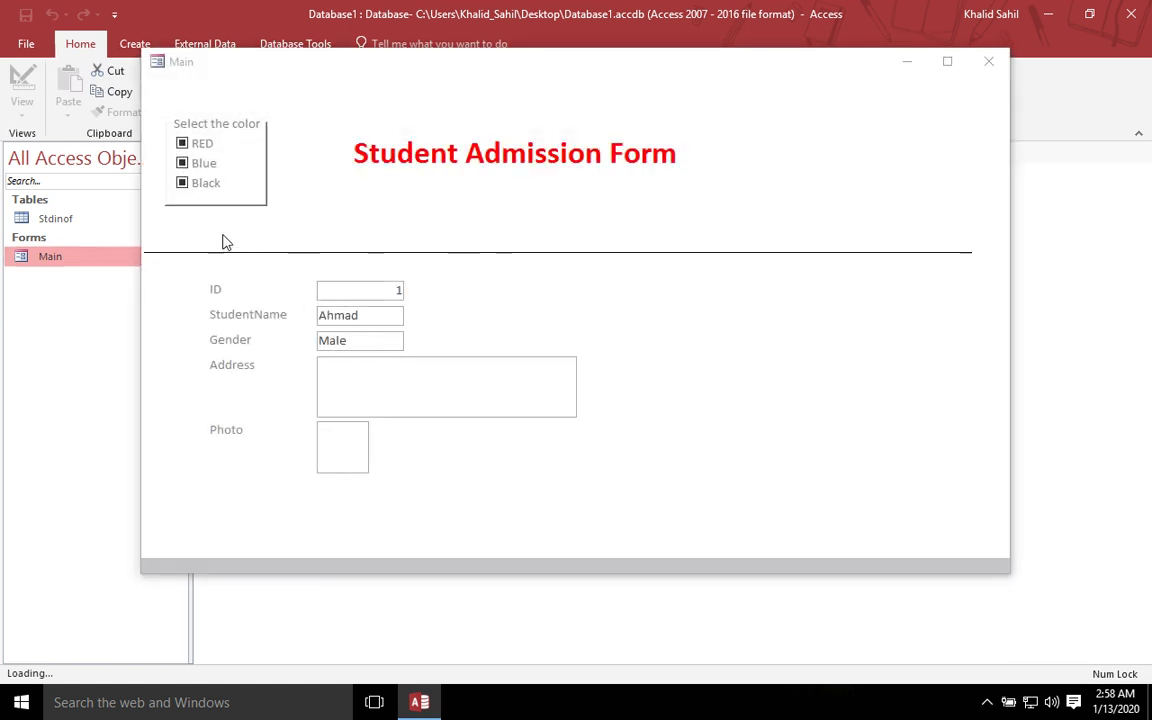
In Design View, shorten the divider line and move it up beneath the title.
{"action": "right_click", "coordinate": [720, 208]}
{"action": "left_click", "coordinate": [740, 244]}
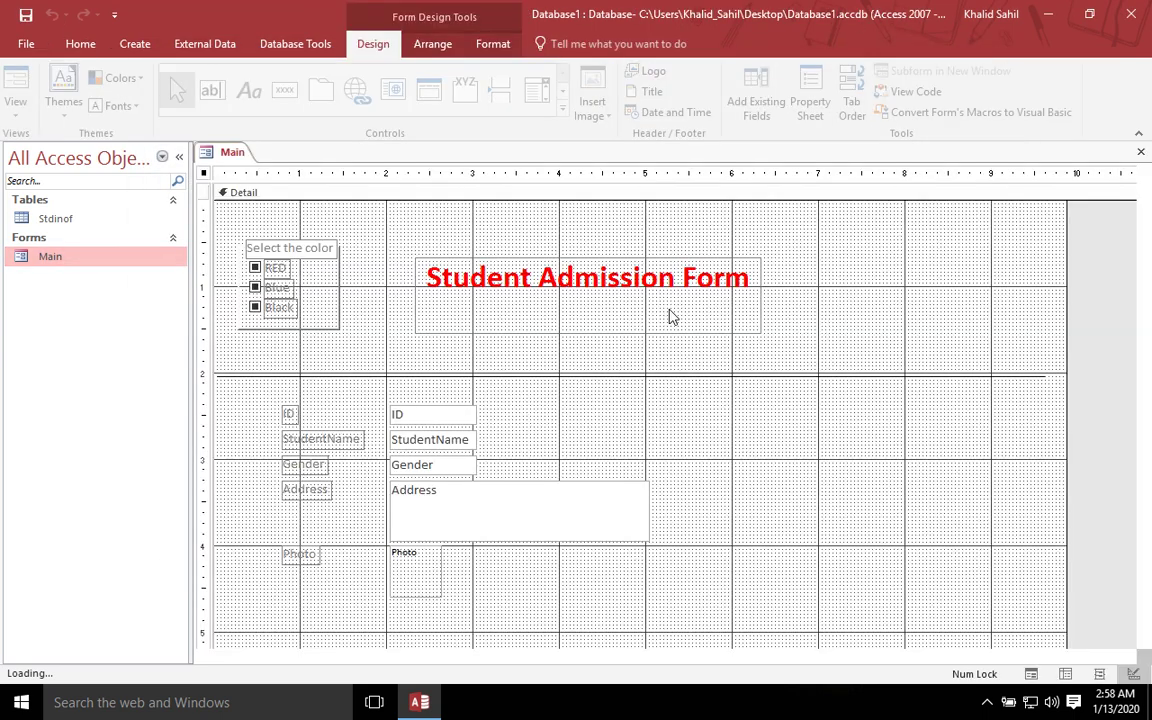
{"action": "left_click", "coordinate": [830, 375]}
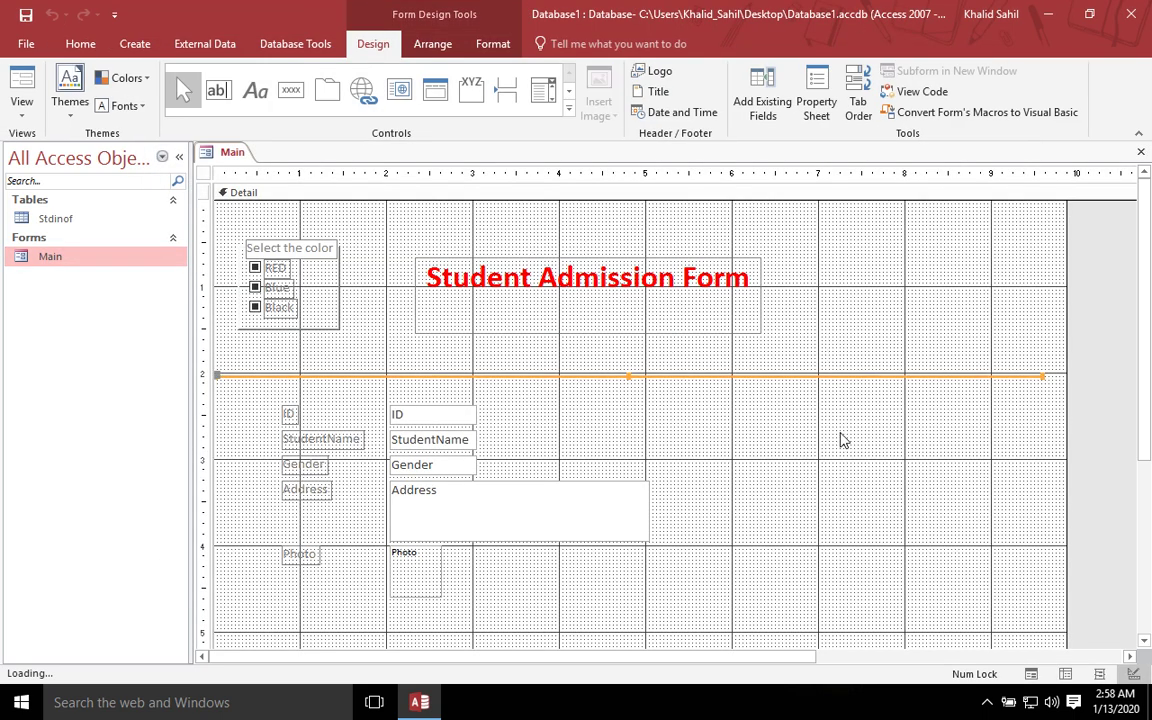
{"action": "key", "text": "shift+Left"}
{"action": "key", "text": "shift+Left"}
{"action": "key", "text": "shift+Left"}
{"action": "key", "text": "shift+Left"}
{"action": "key", "text": "shift+Left"}
{"action": "key", "text": "shift+Left"}
{"action": "key", "text": "shift+Left"}
{"action": "key", "text": "shift+Left"}
{"action": "key", "text": "shift+Left"}
{"action": "key", "text": "Right"}
{"action": "key", "text": "Right"}
{"action": "key", "text": "Right"}
{"action": "key", "text": "Right"}
{"action": "key", "text": "Right"}
{"action": "key", "text": "Right"}
{"action": "key", "text": "Up"}
{"action": "key", "text": "Up"}
{"action": "key", "text": "Up"}
{"action": "key", "text": "Up"}
{"action": "key", "text": "Up"}
{"action": "key", "text": "Up"}
{"action": "key", "text": "Up"}
{"action": "key", "text": "Up"}
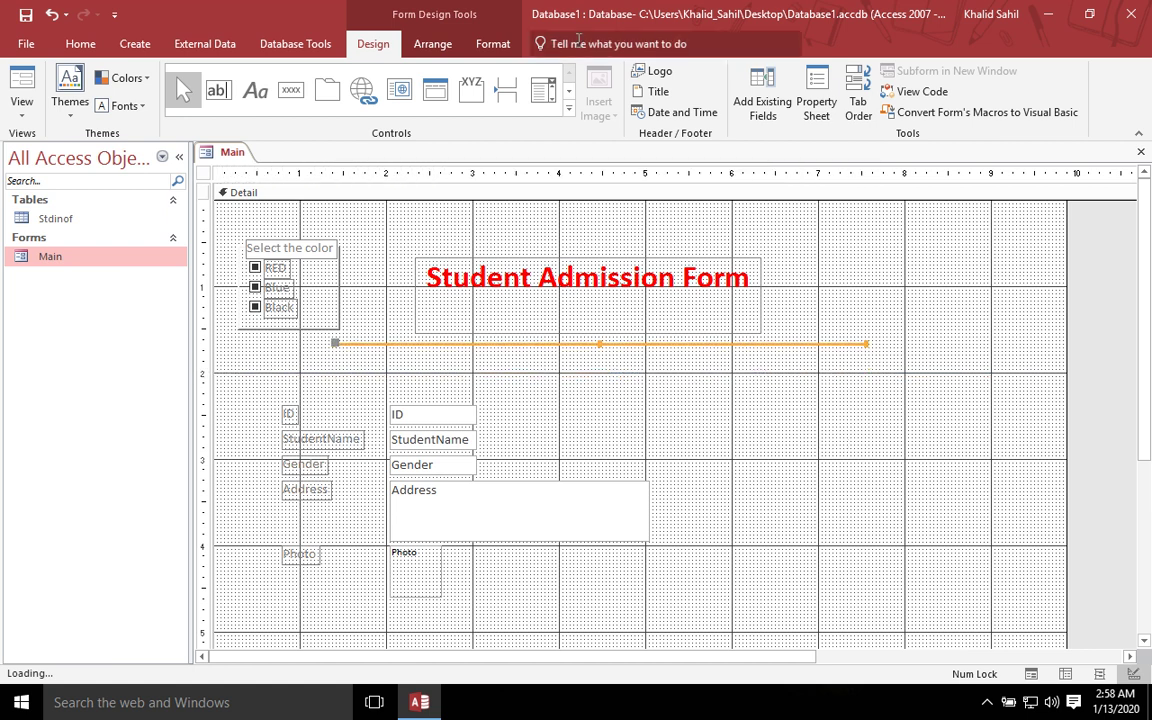
Give the divider line the thickest line weight and step through the form's fields.
{"action": "left_click", "coordinate": [493, 44]}
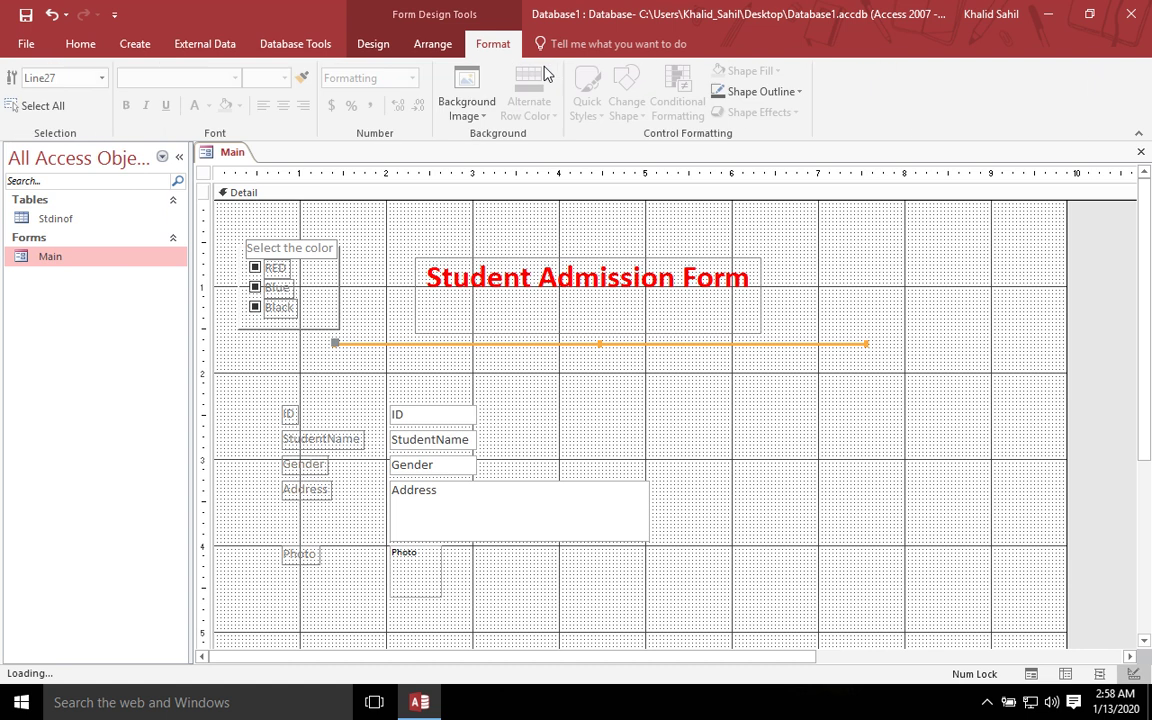
{"action": "left_click", "coordinate": [800, 91]}
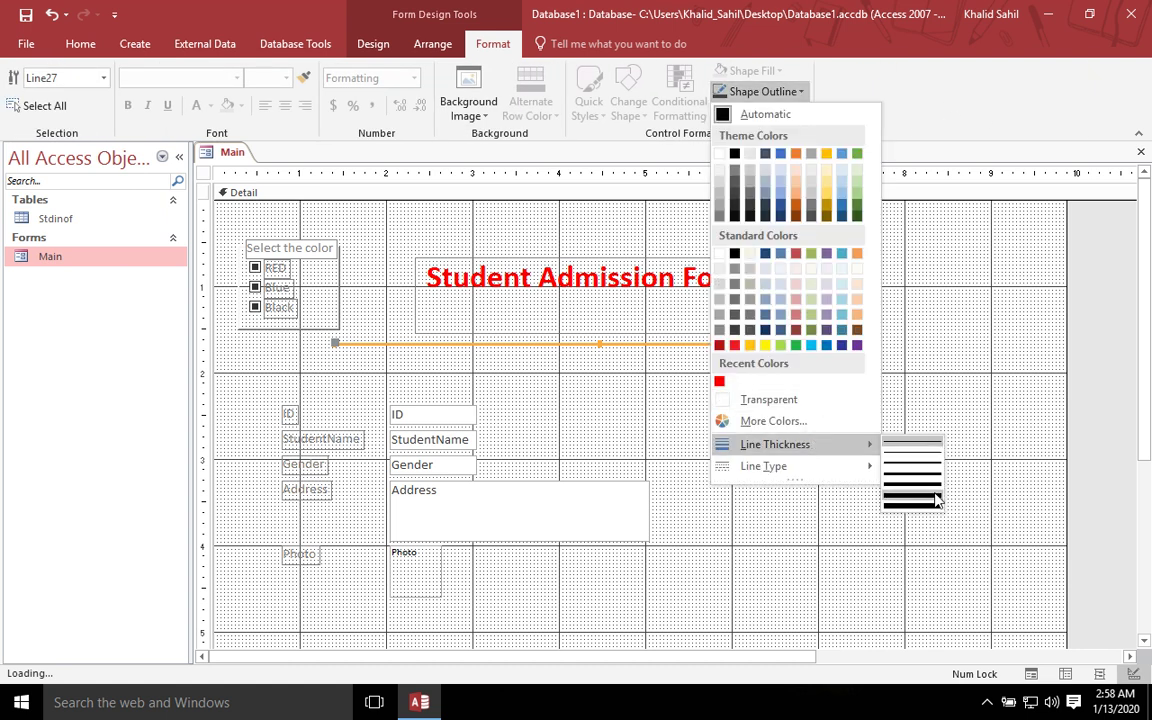
{"action": "left_click", "coordinate": [924, 497]}
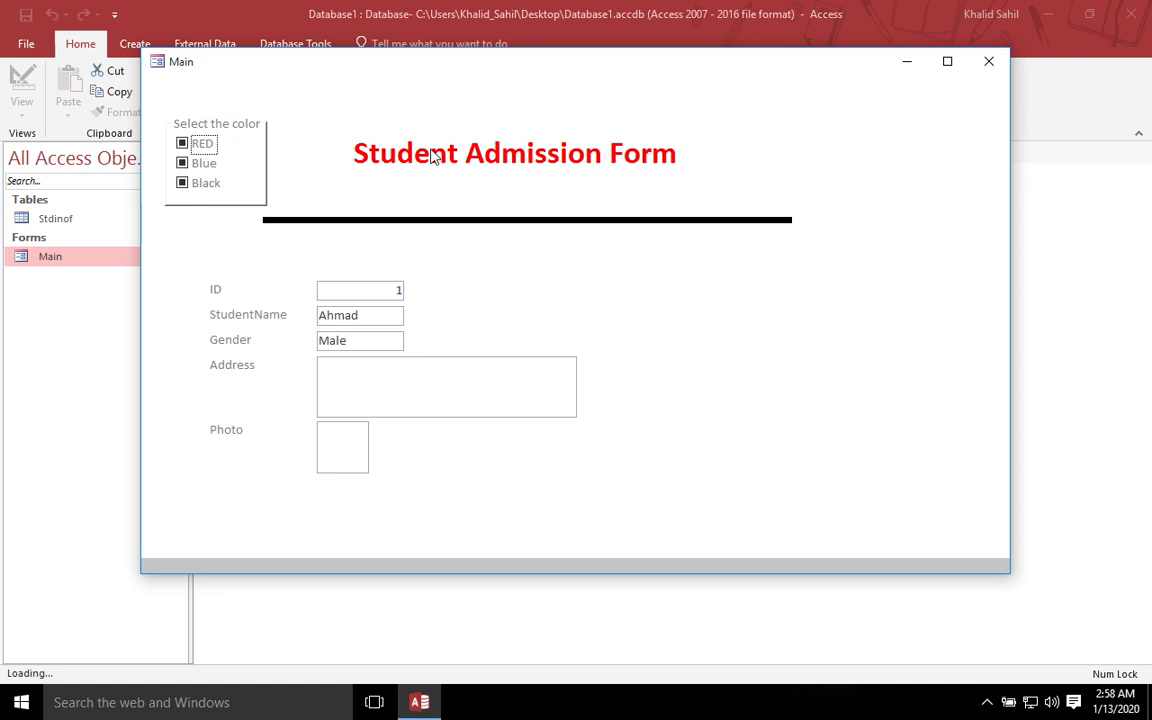
{"action": "key", "text": "Tab"}
{"action": "key", "text": "Tab"}
In Design View, move the colour option group to the right side of the form.
{"action": "right_click", "coordinate": [738, 159]}
{"action": "left_click", "coordinate": [797, 200]}
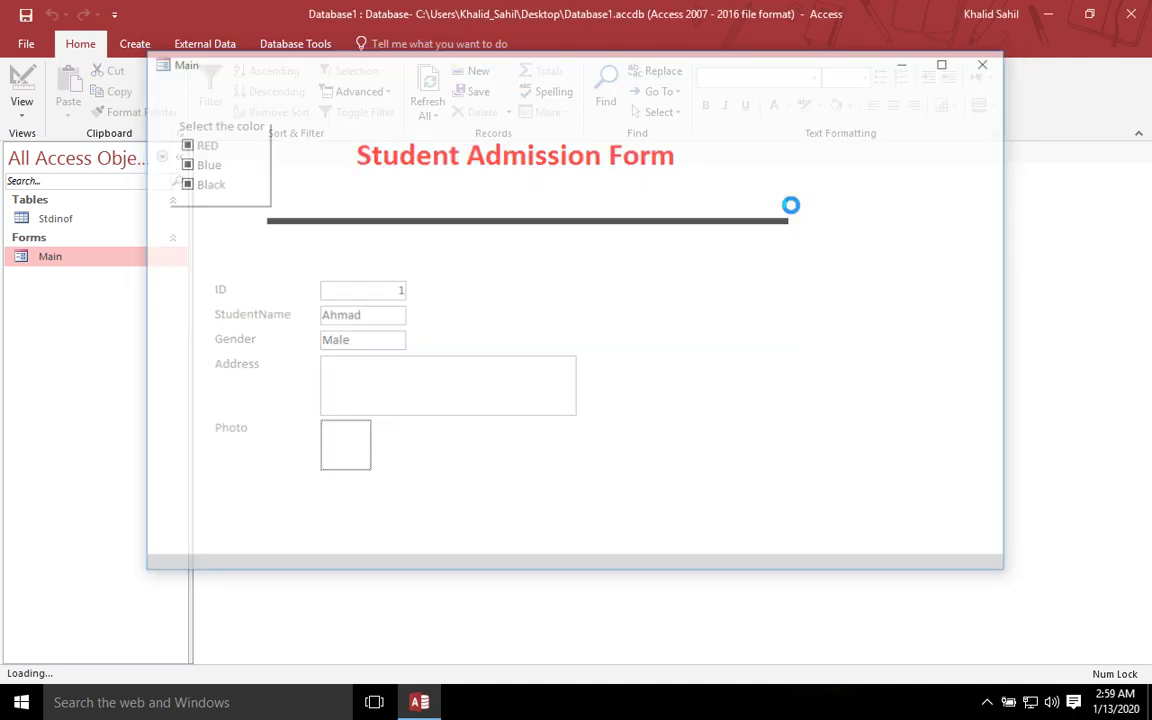
{"action": "left_click", "coordinate": [567, 109]}
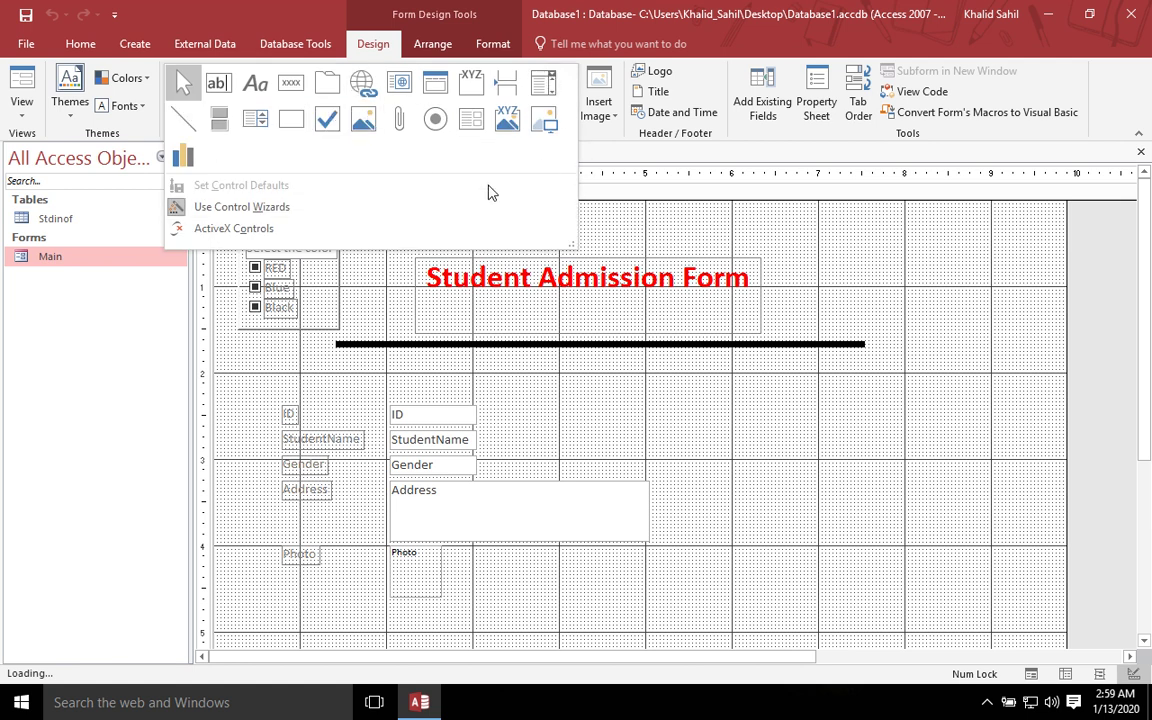
{"action": "left_click", "coordinate": [302, 285]}
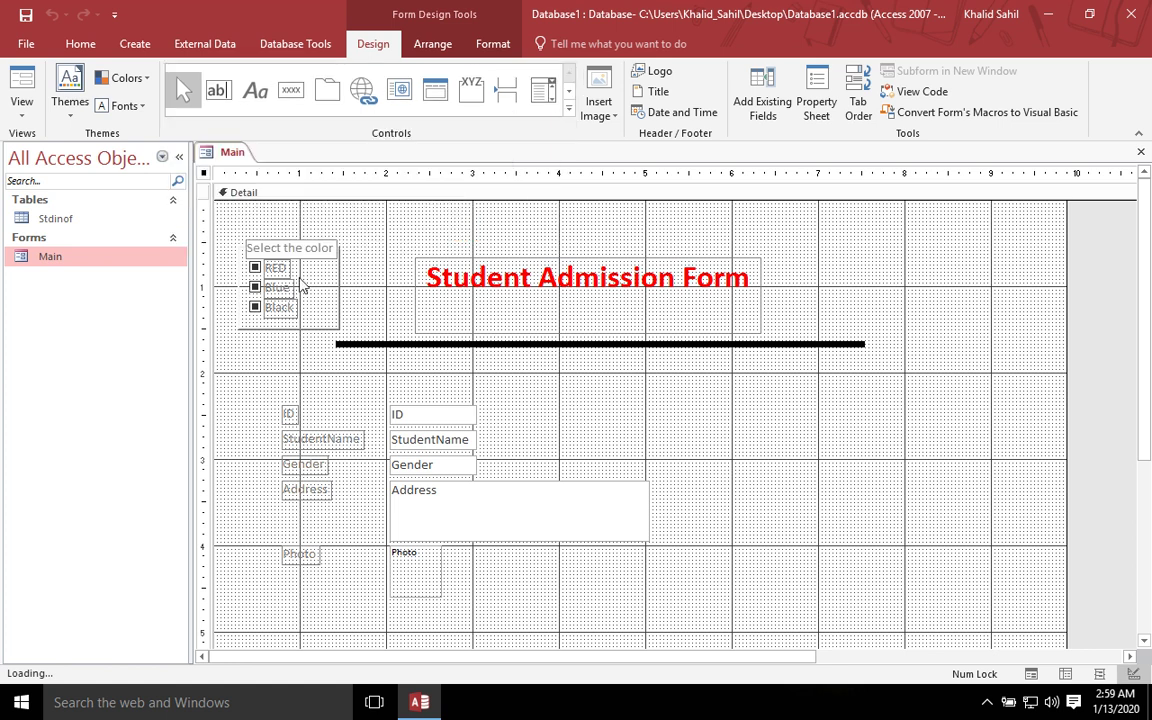
{"action": "left_click_drag", "start_coordinate": [383, 248], "coordinate": [240, 348]}
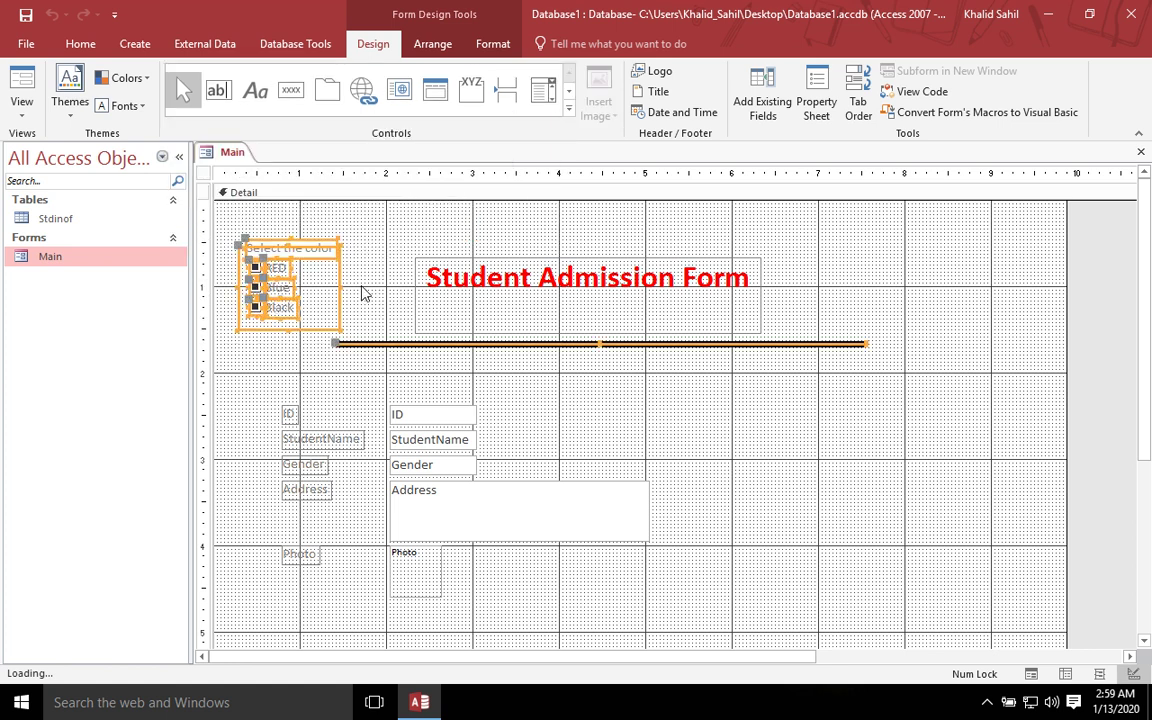
{"action": "left_click_drag", "start_coordinate": [360, 232], "coordinate": [231, 326]}
{"action": "left_click_drag", "start_coordinate": [298, 268], "coordinate": [933, 266]}
{"action": "key", "text": "ctrl+z"}
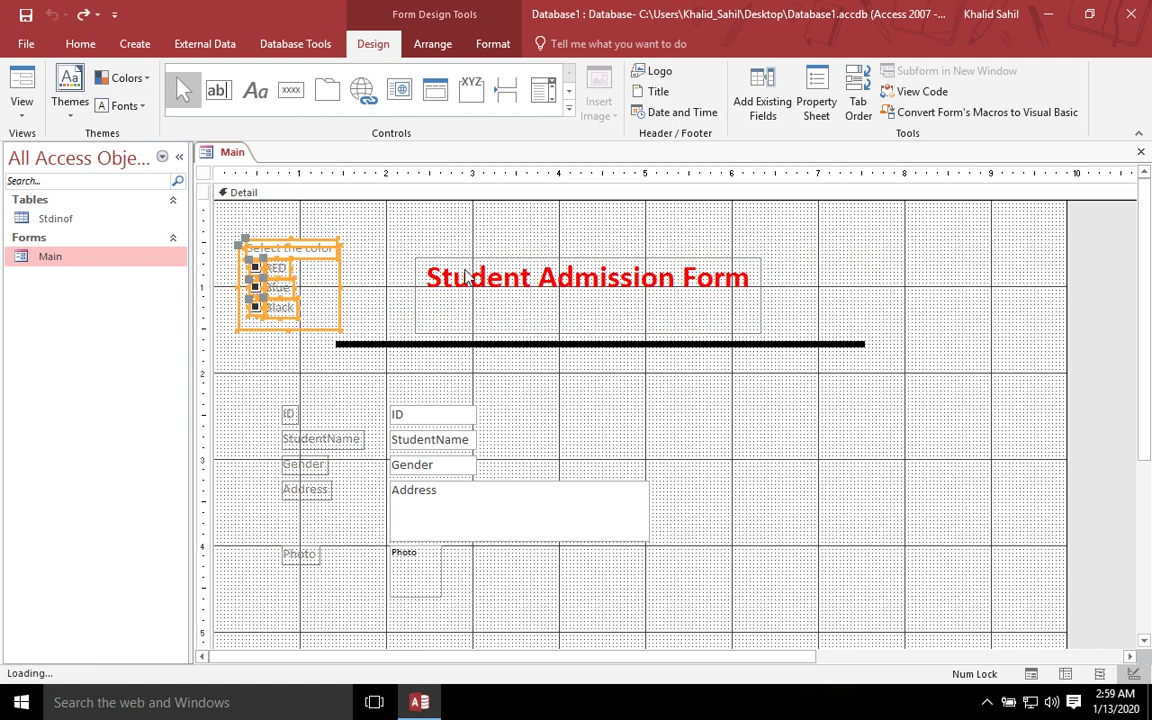
{"action": "left_click_drag", "start_coordinate": [325, 258], "coordinate": [977, 236]}
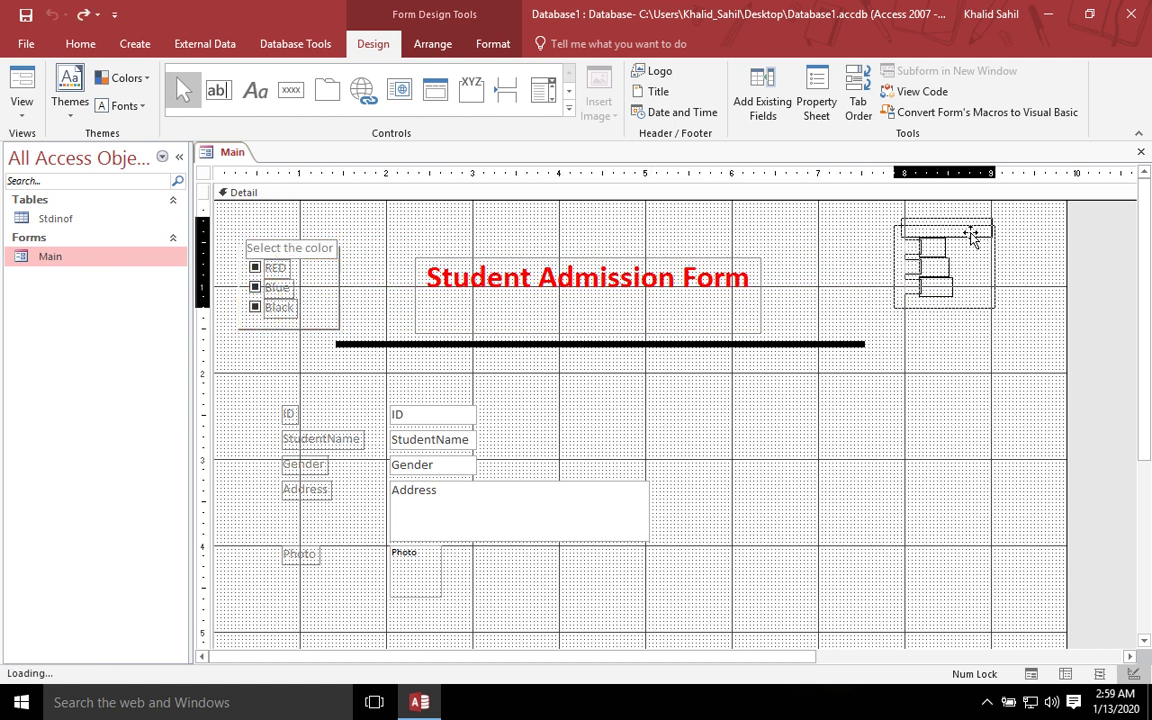
{"action": "left_click", "coordinate": [613, 233]}
Place the Education emblem picture as a logo at the top-left, then close Main.
{"action": "left_click", "coordinate": [568, 108]}
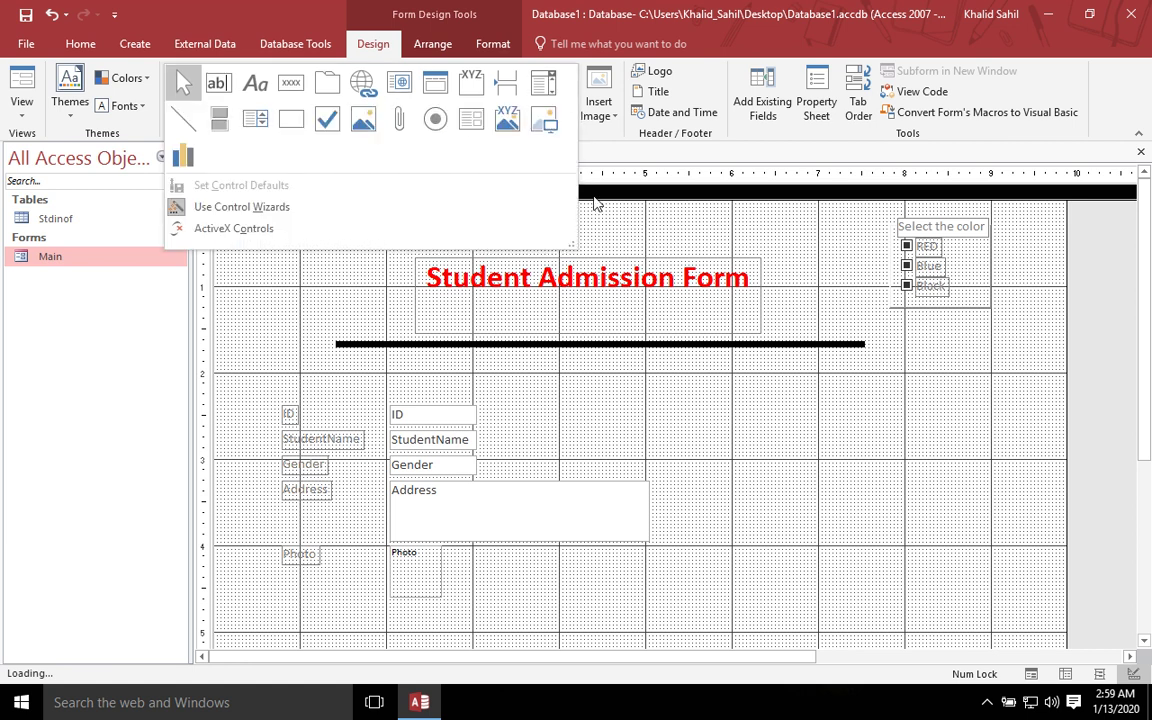
{"action": "left_click", "coordinate": [557, 132]}
{"action": "left_click_drag", "start_coordinate": [218, 217], "coordinate": [352, 330]}
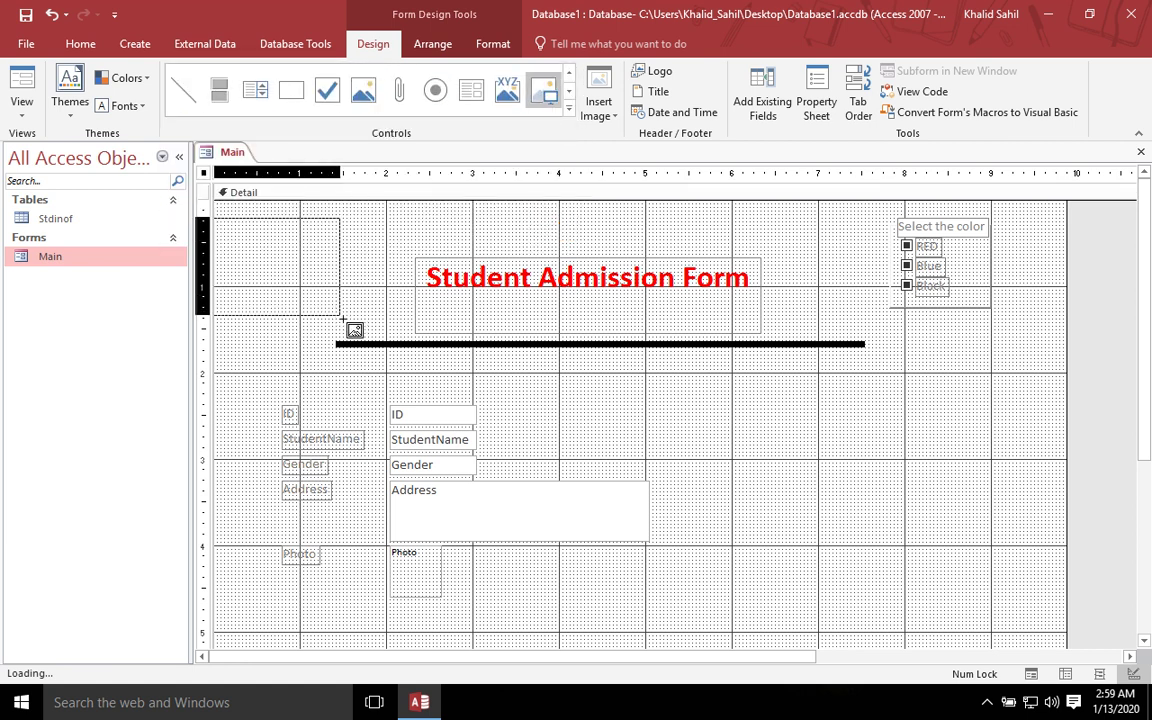
{"action": "left_click", "coordinate": [267, 238]}
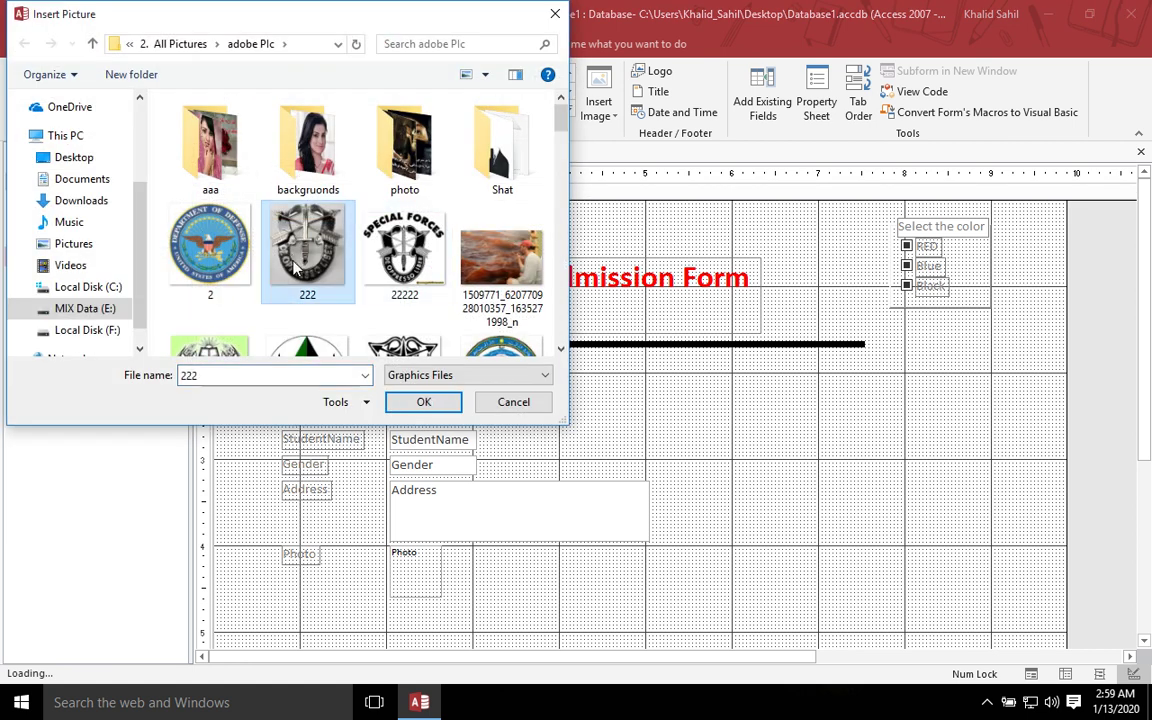
{"action": "scroll", "coordinate": [360, 300], "scroll_direction": "down", "scroll_amount": 2}
{"action": "scroll", "coordinate": [504, 226], "scroll_direction": "down", "scroll_amount": 5}
{"action": "double_click", "coordinate": [404, 300]}
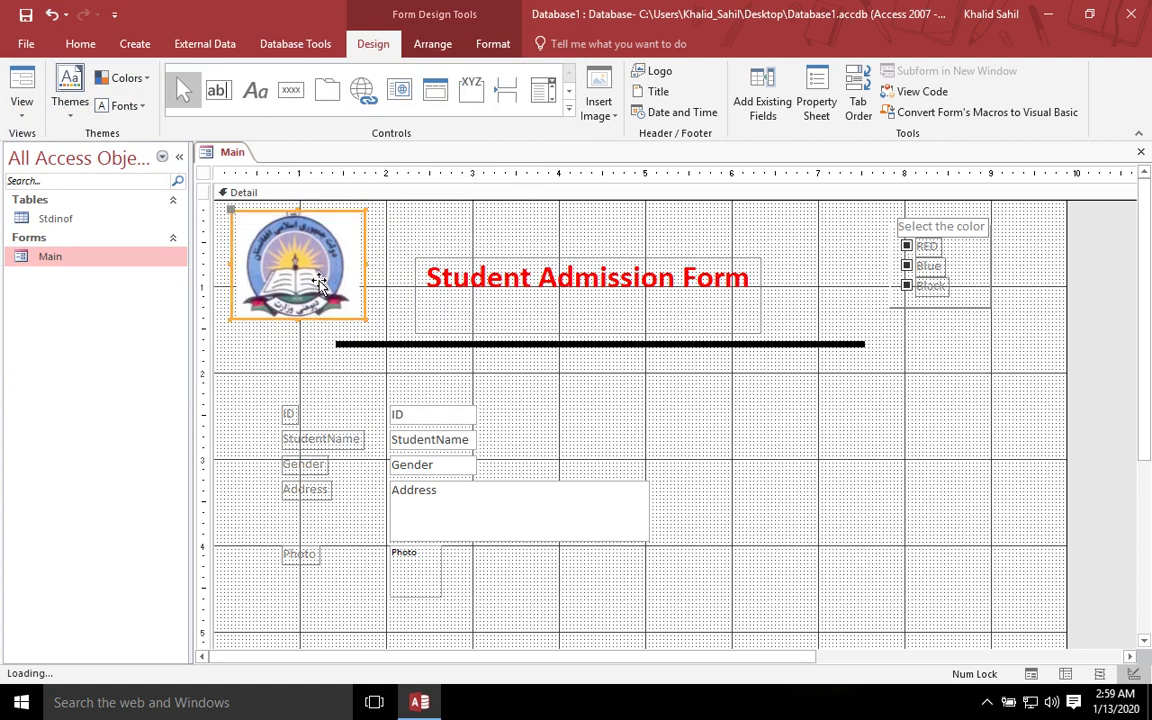
{"action": "left_click", "coordinate": [600, 415]}
{"action": "key", "text": "ctrl+w"}
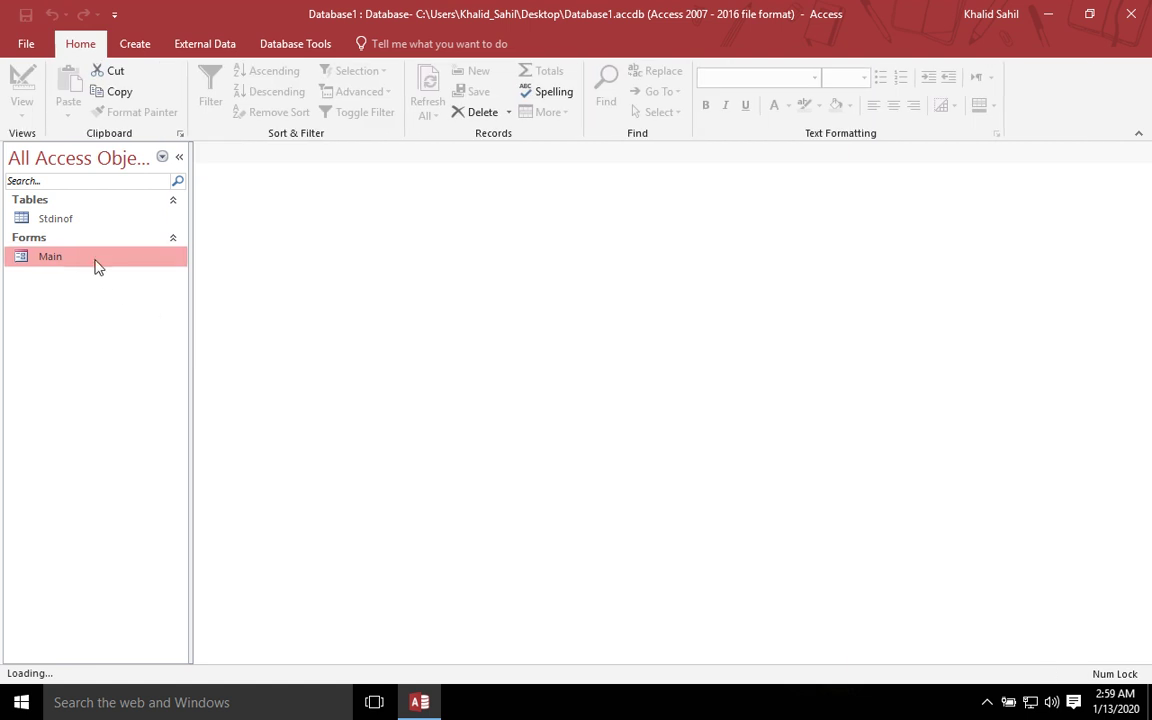
Open Main to check the new logo, switch to Design View, then close it.
{"action": "double_click", "coordinate": [97, 257]}
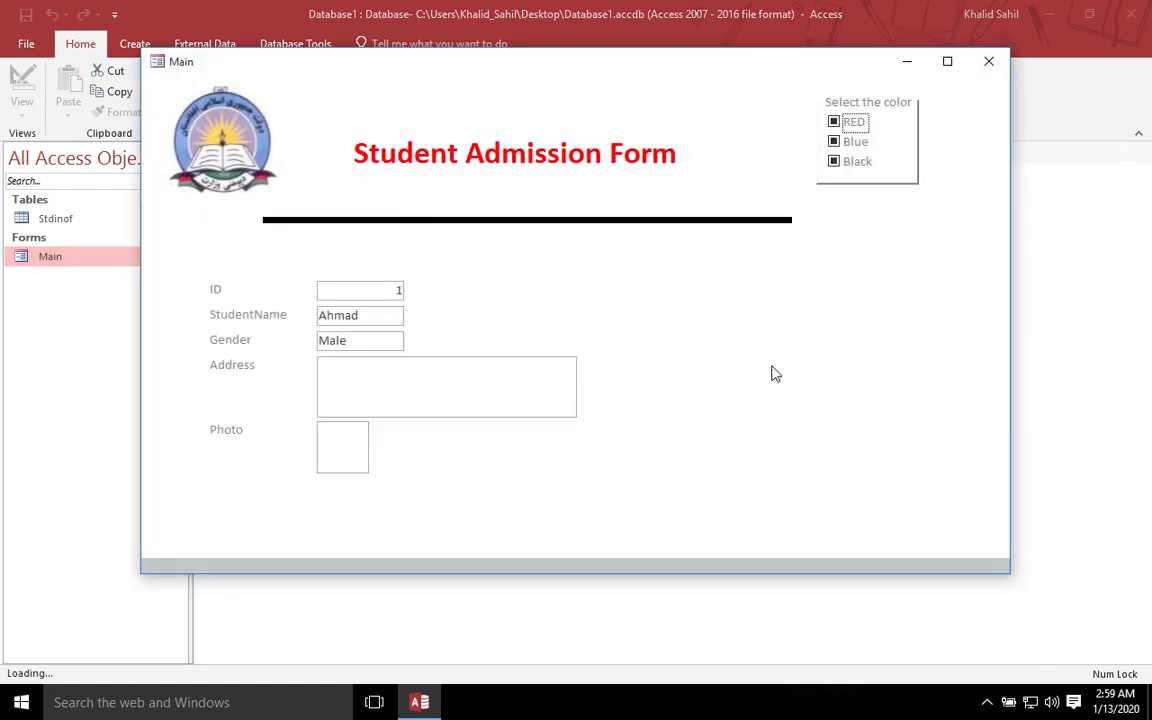
{"action": "right_click", "coordinate": [647, 297]}
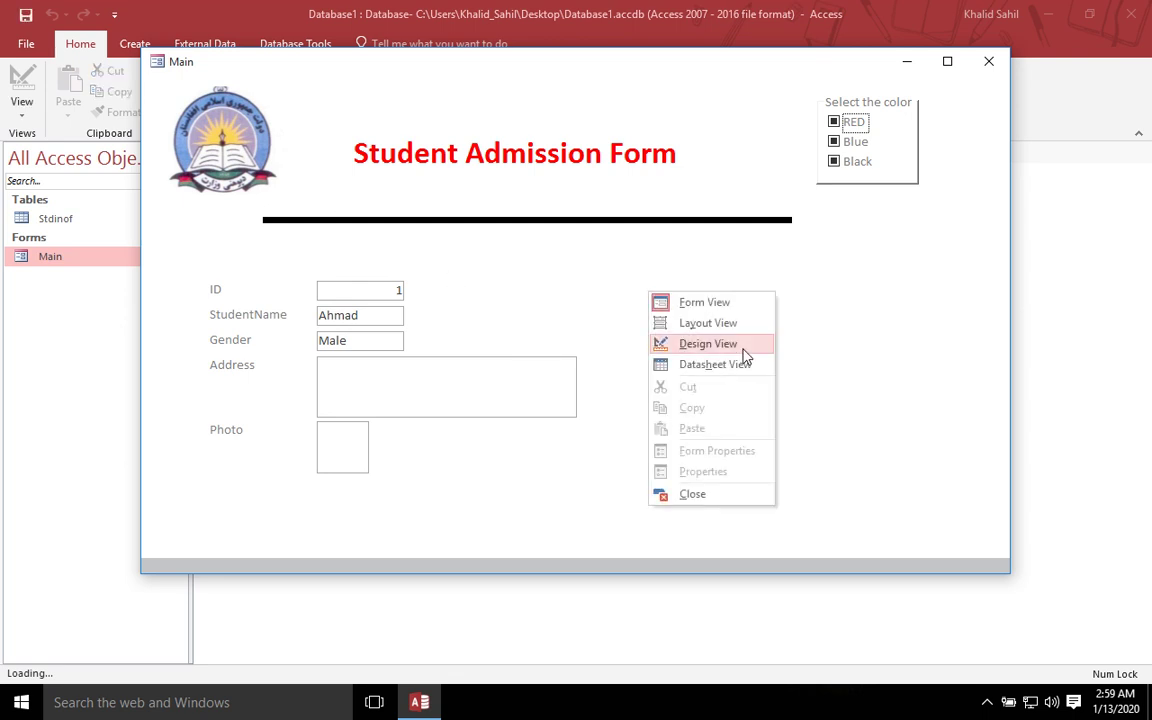
{"action": "left_click", "coordinate": [735, 345]}
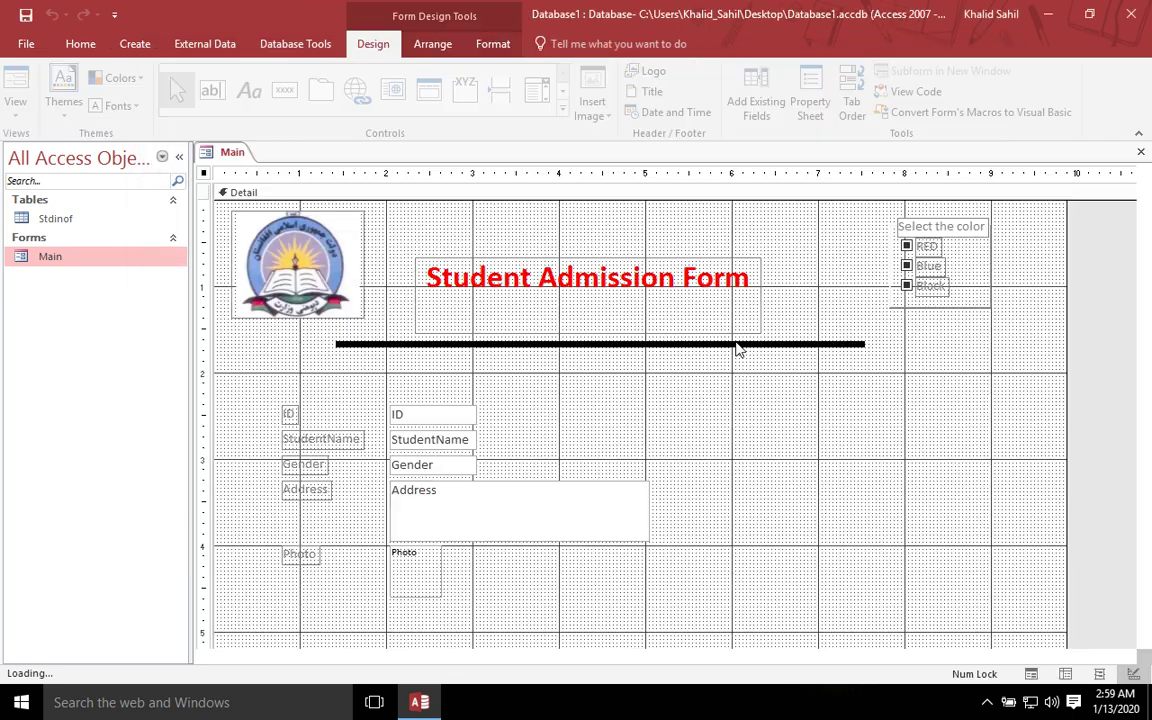
{"action": "left_click", "coordinate": [1140, 151]}
Reopen Main in Design View and pick a control from the expanded Controls gallery.
{"action": "right_click", "coordinate": [180, 257]}
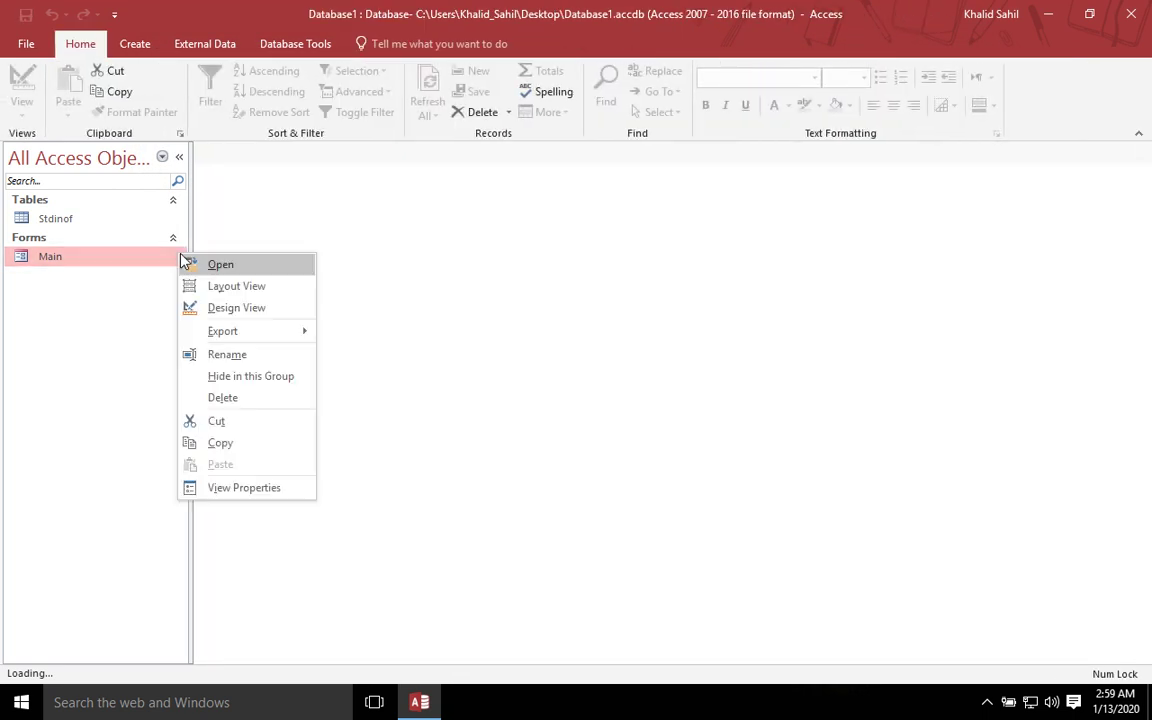
{"action": "left_click", "coordinate": [200, 306]}
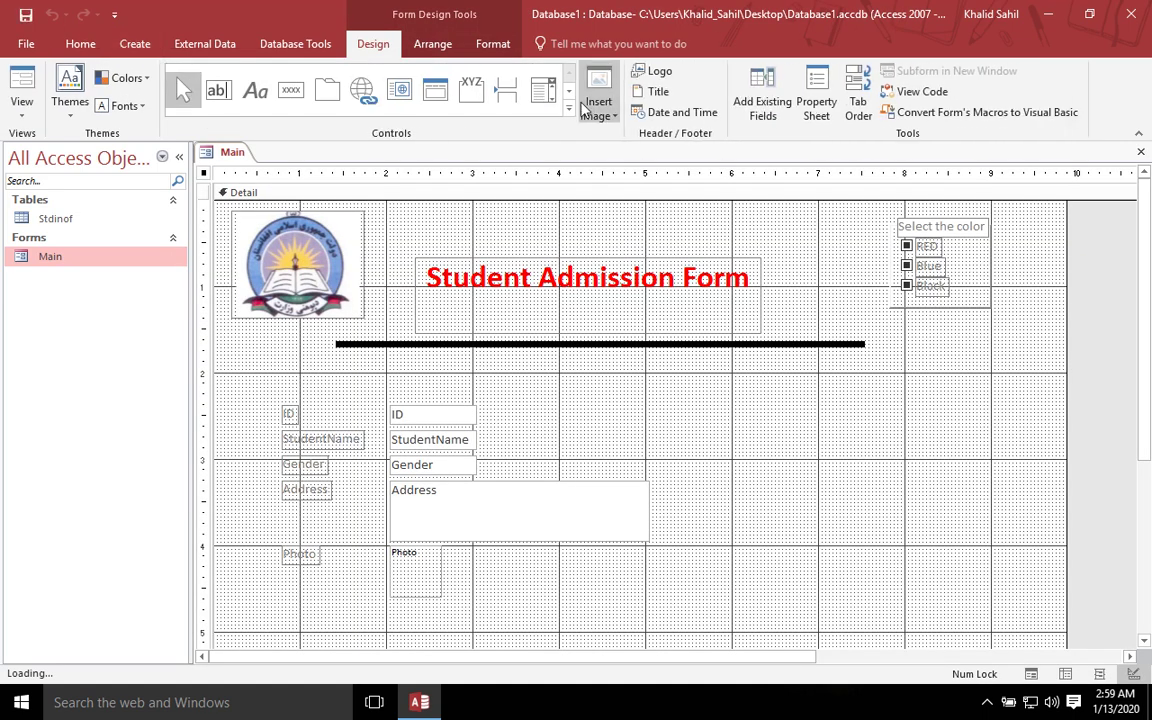
{"action": "left_click", "coordinate": [569, 109]}
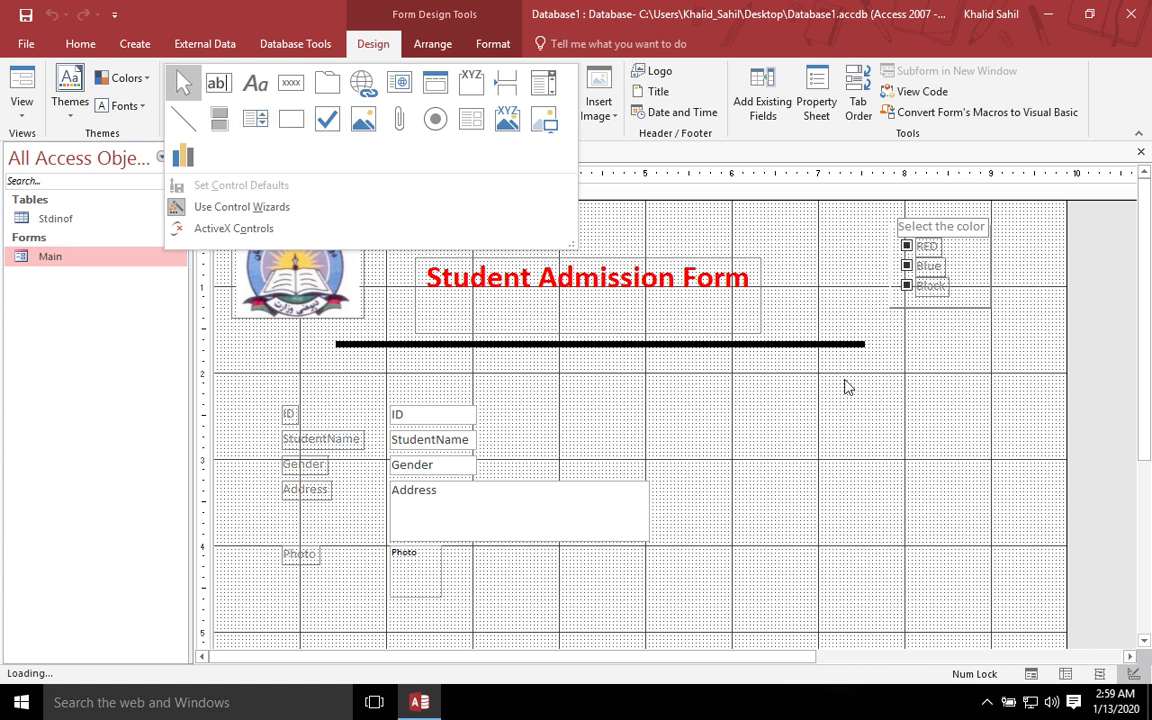
{"action": "left_click", "coordinate": [846, 386]}
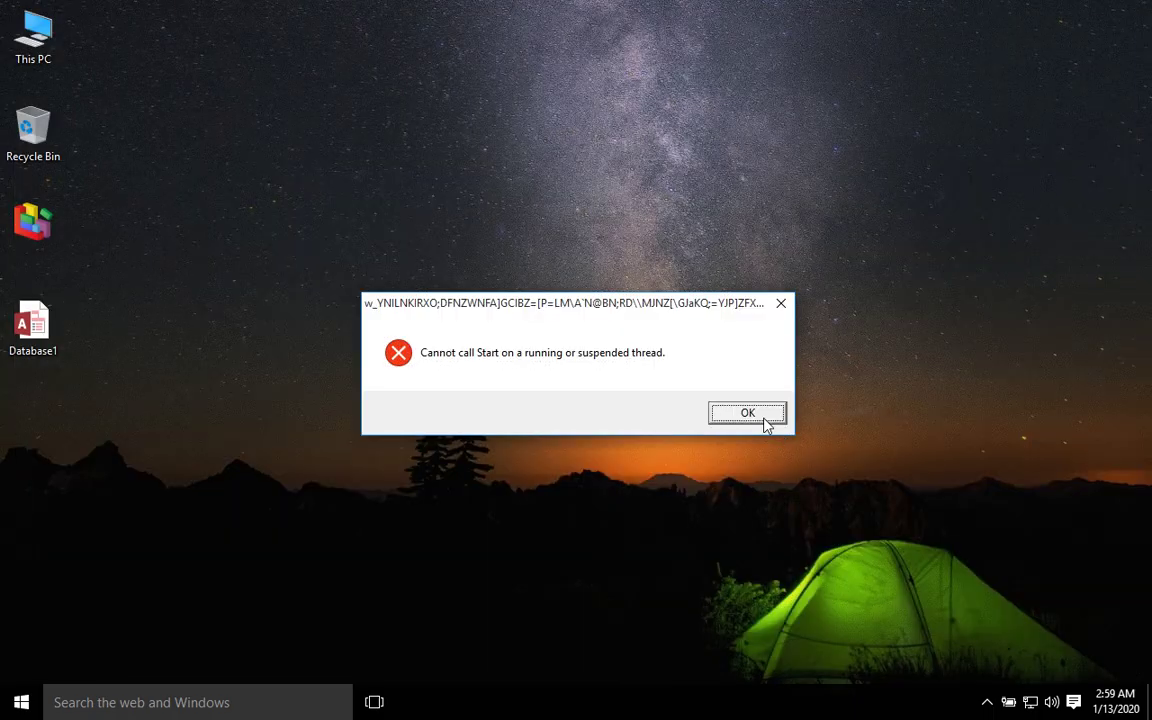